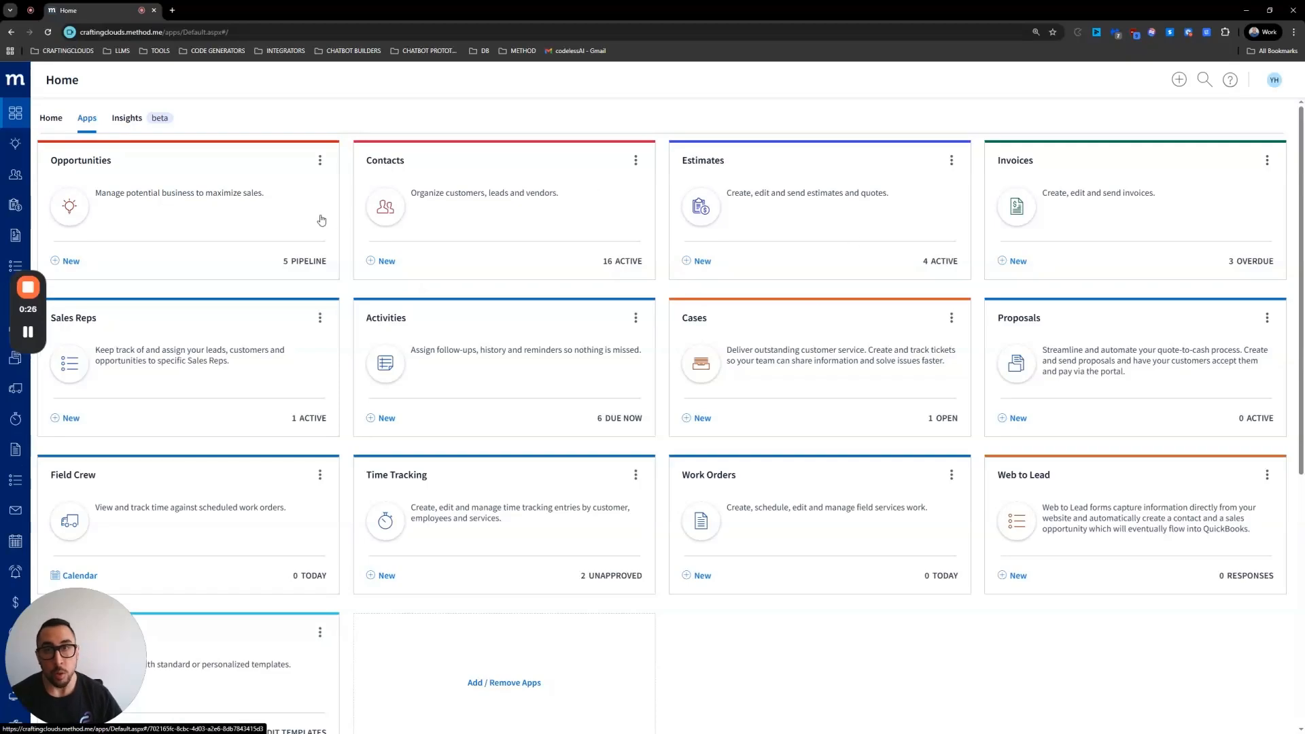
click(477, 178)
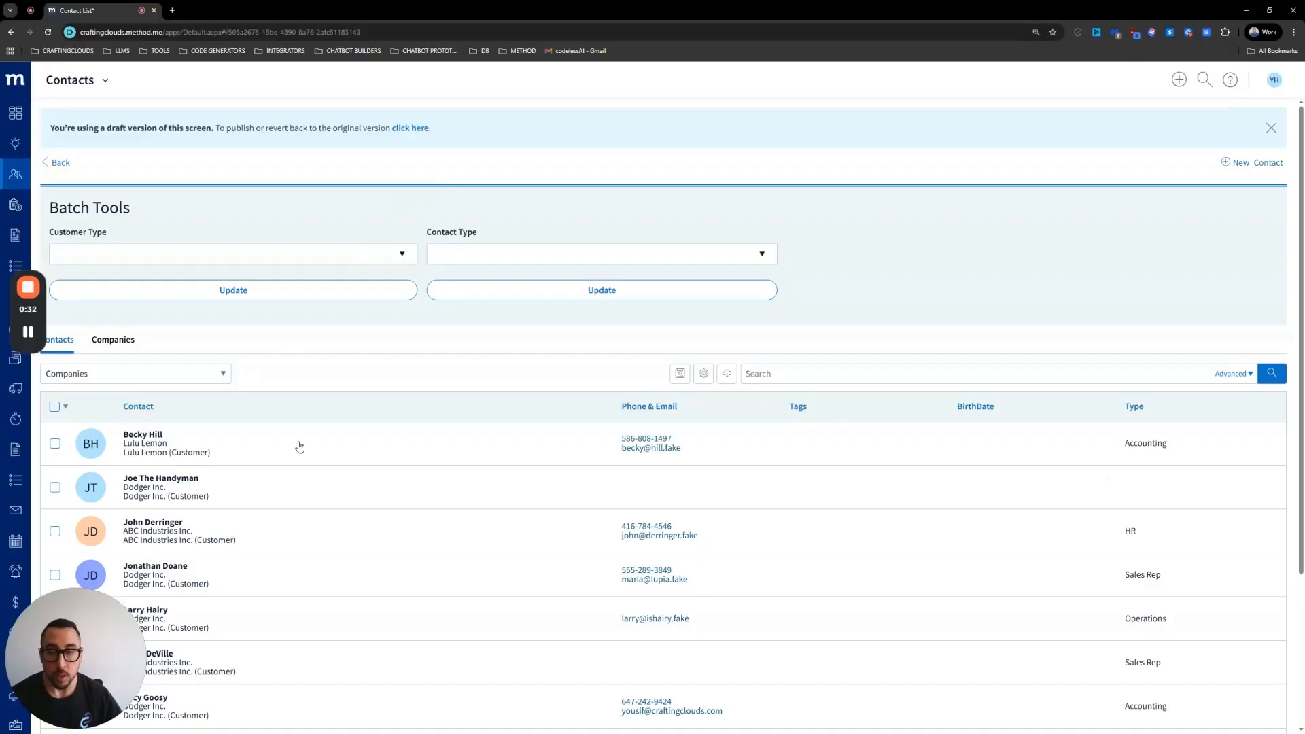
click(299, 447)
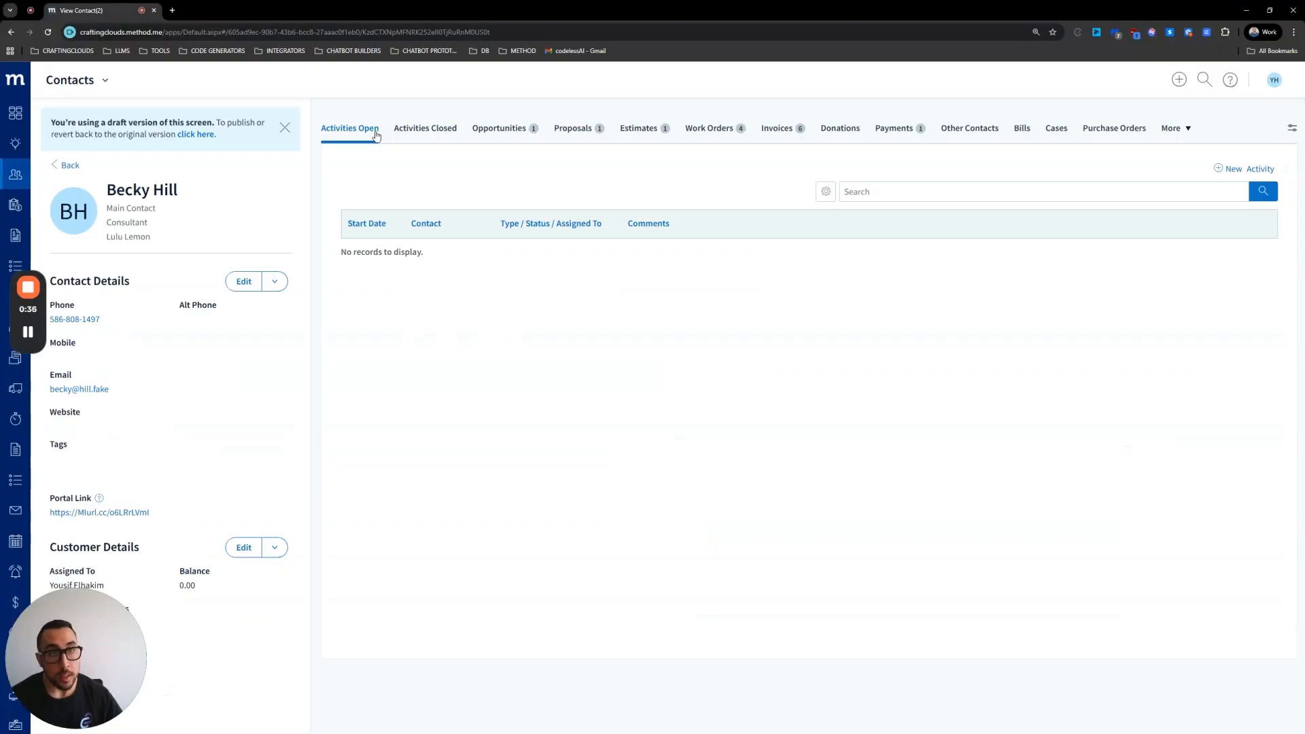
click(427, 136)
click(502, 136)
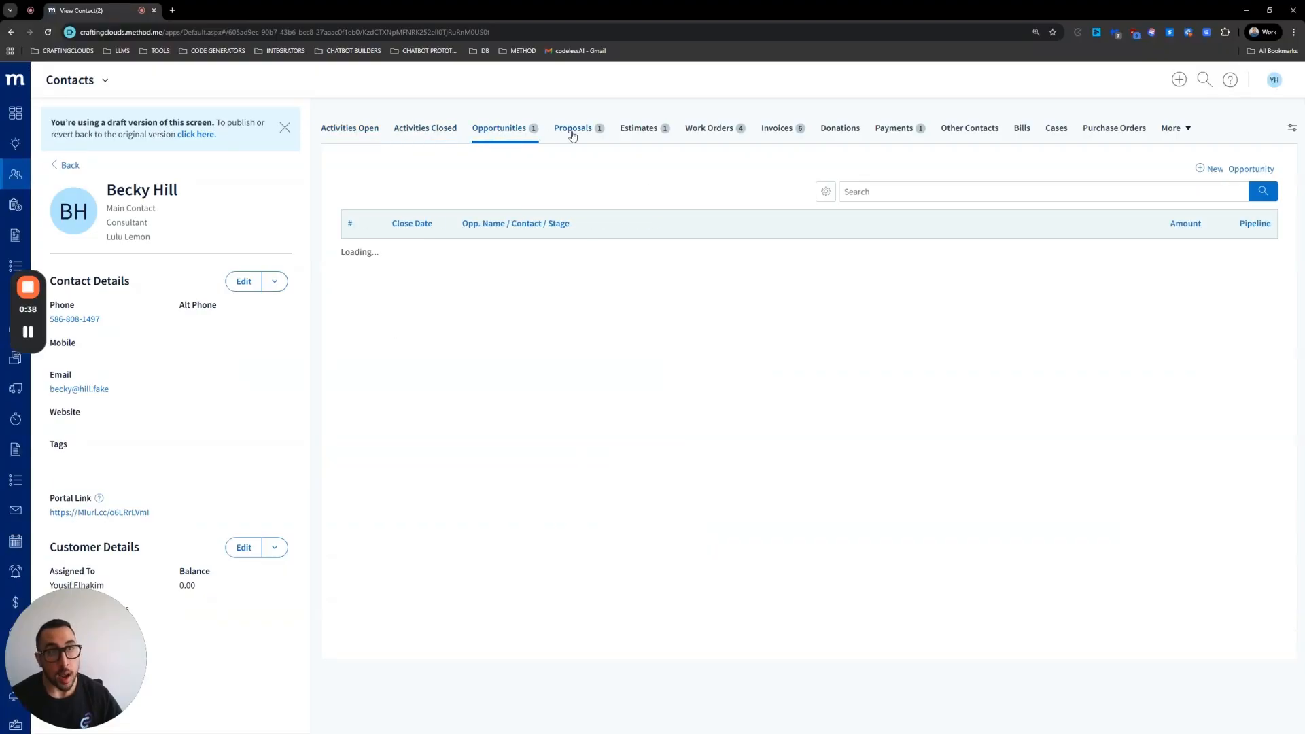
click(573, 131)
click(638, 131)
Step: Browse the contact's Work Orders, Invoices, Donations, Payments, Other Contacts and More tabs
click(709, 132)
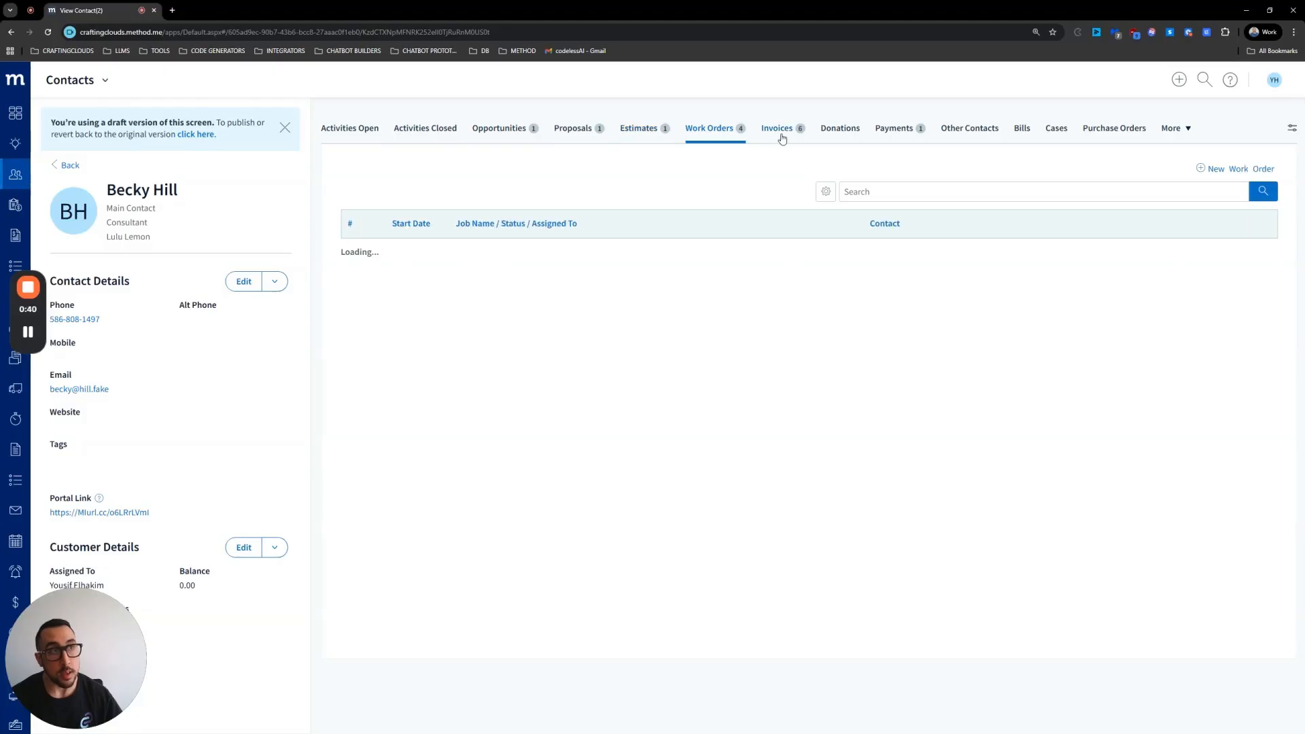
click(780, 132)
click(834, 133)
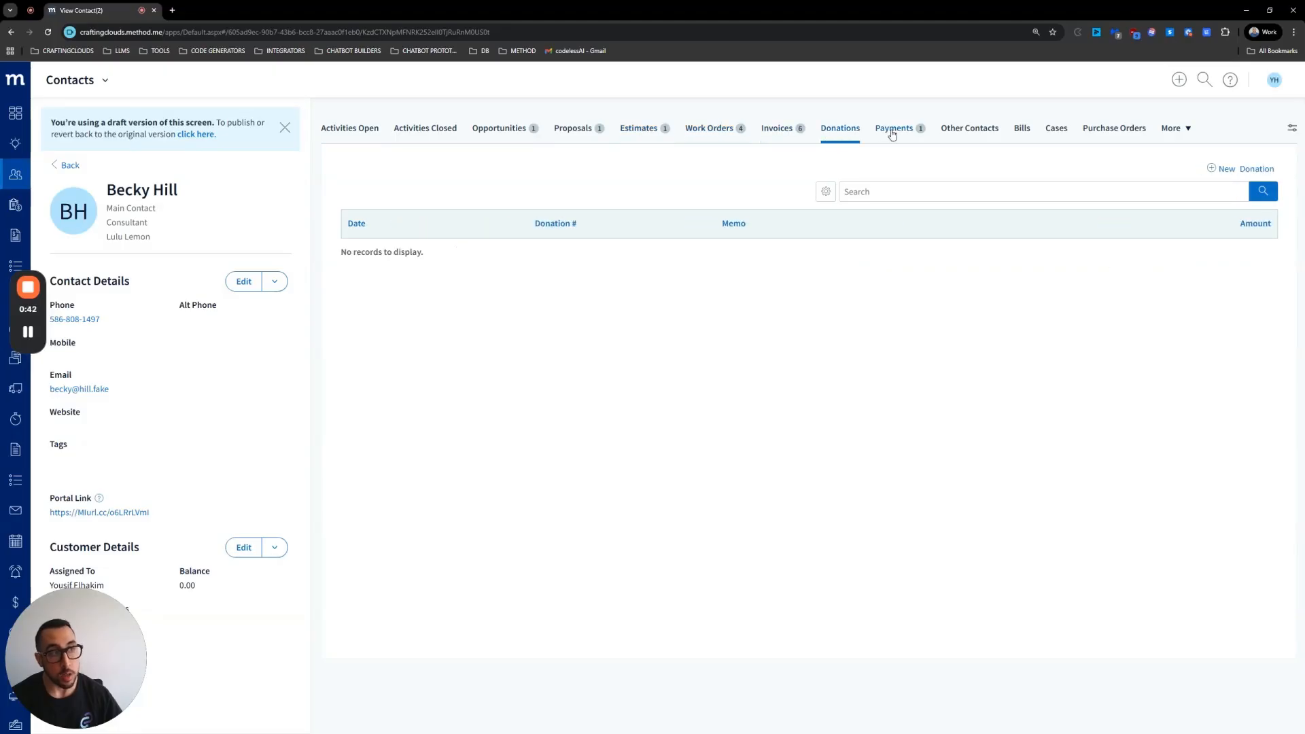
click(892, 134)
click(986, 135)
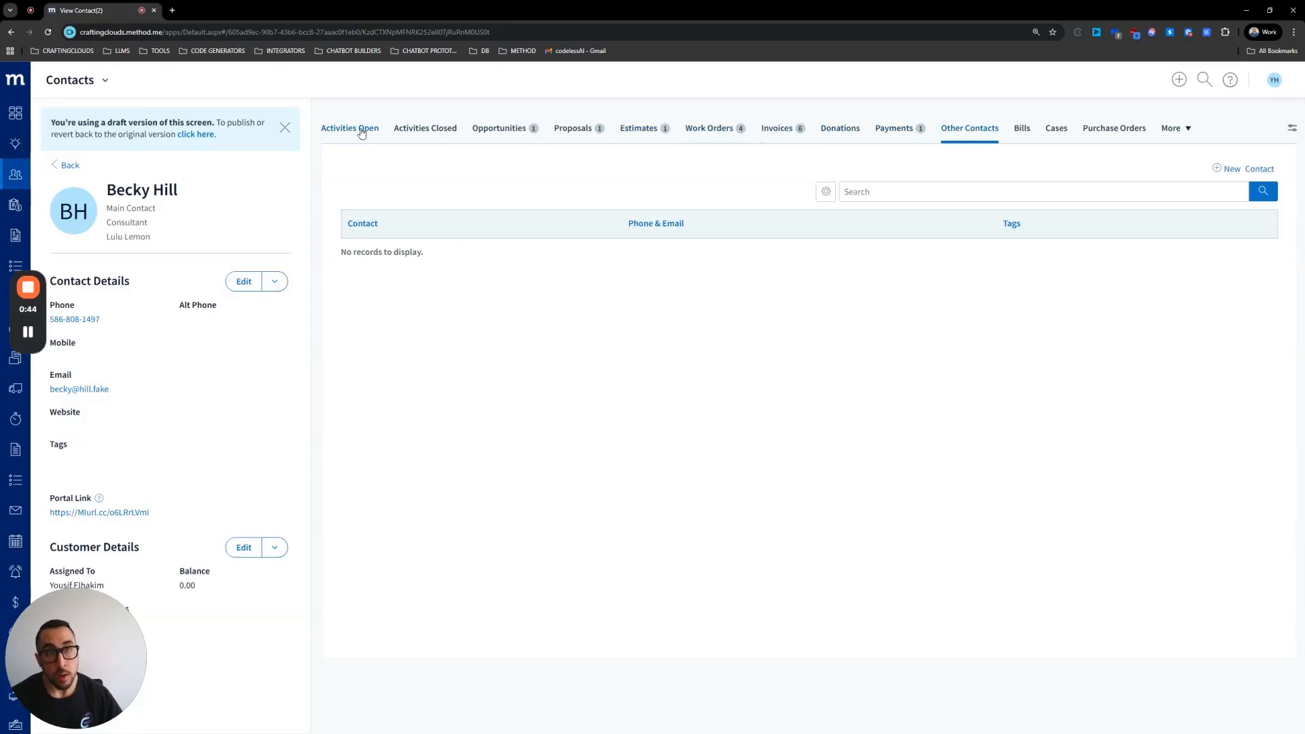
click(1180, 134)
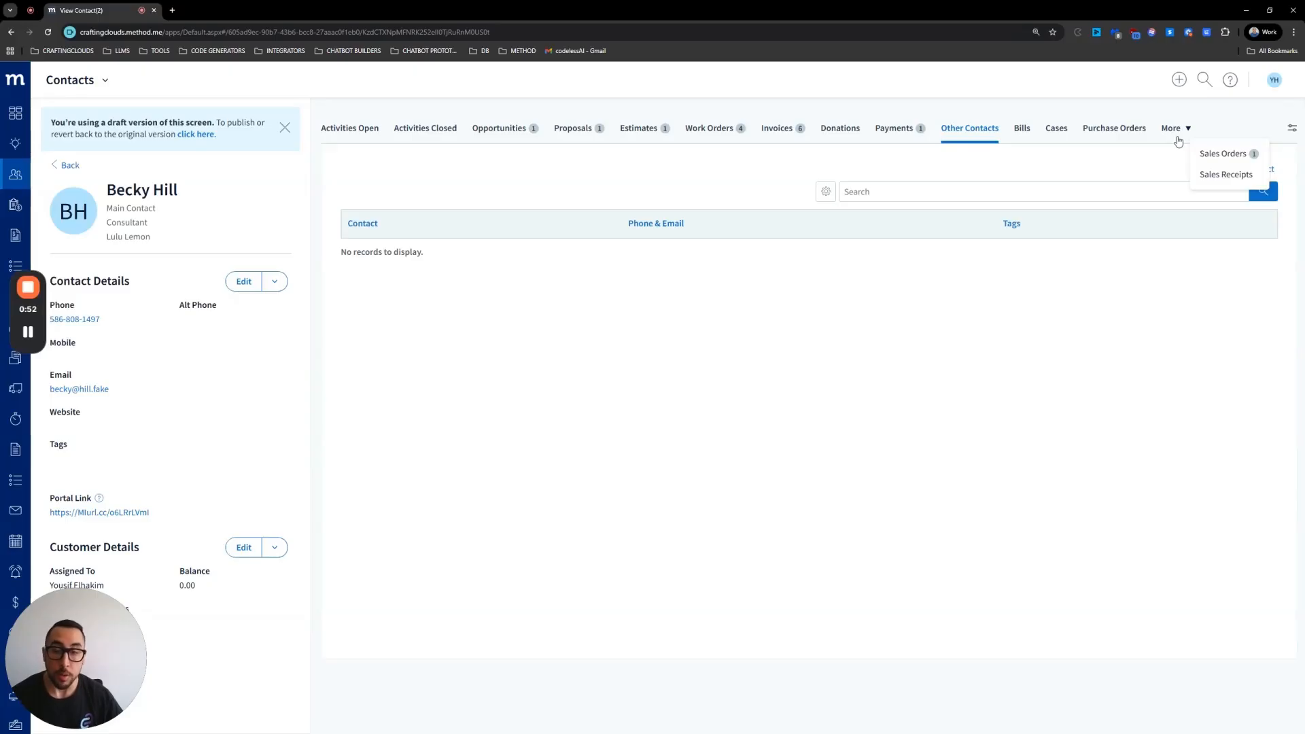
click(6, 117)
scroll(371, 178, down, 5)
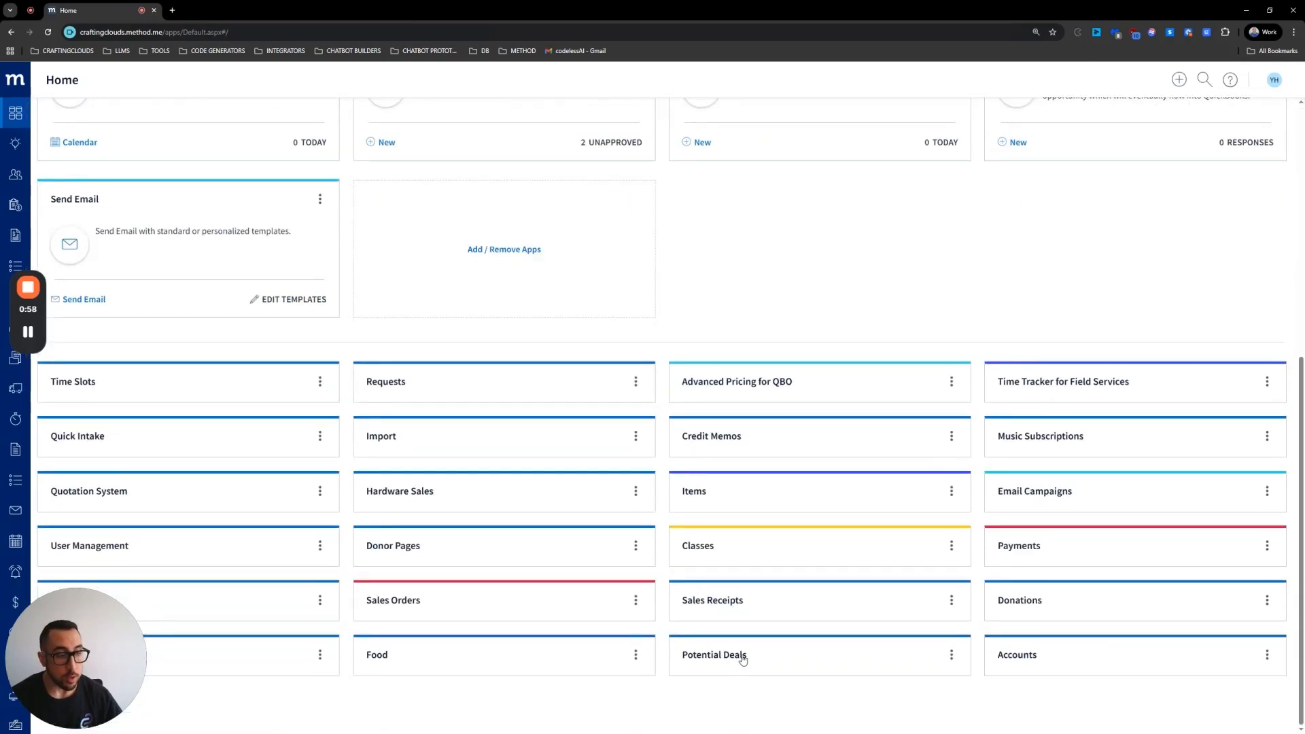
click(725, 662)
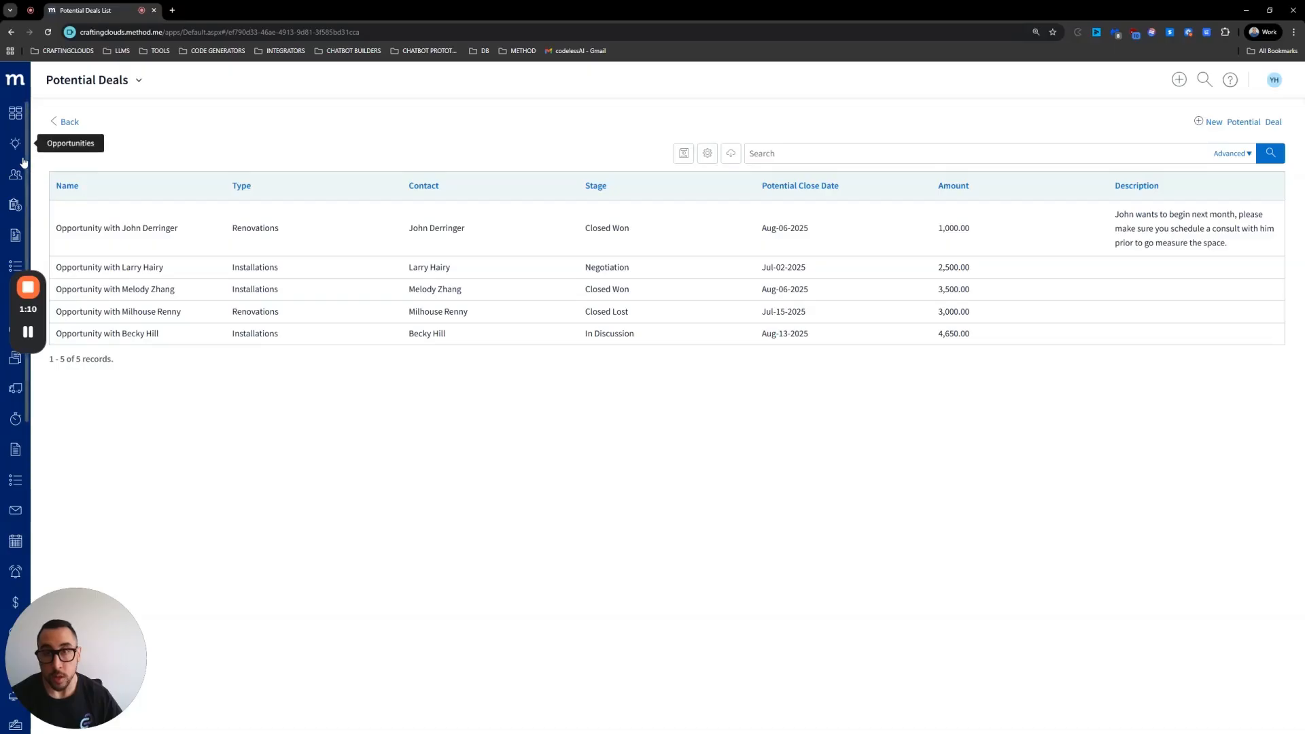
click(152, 242)
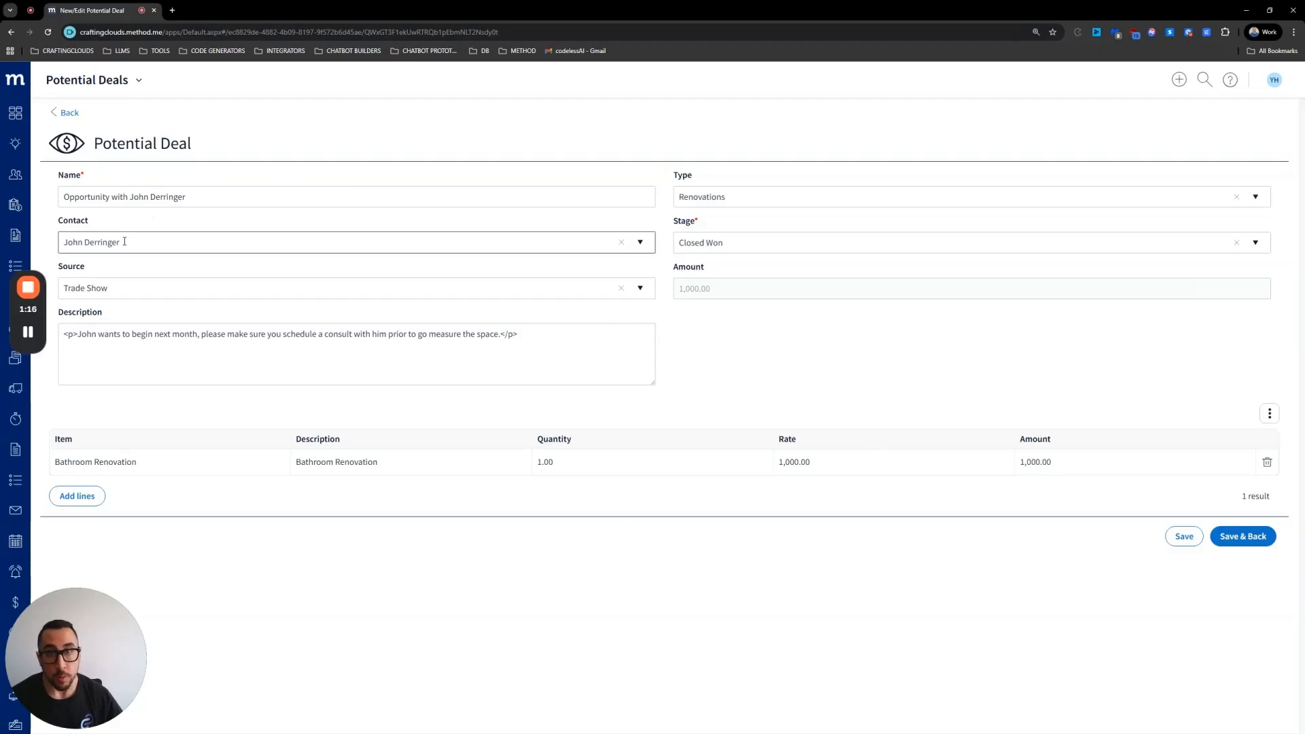
drag(136, 245, 63, 239)
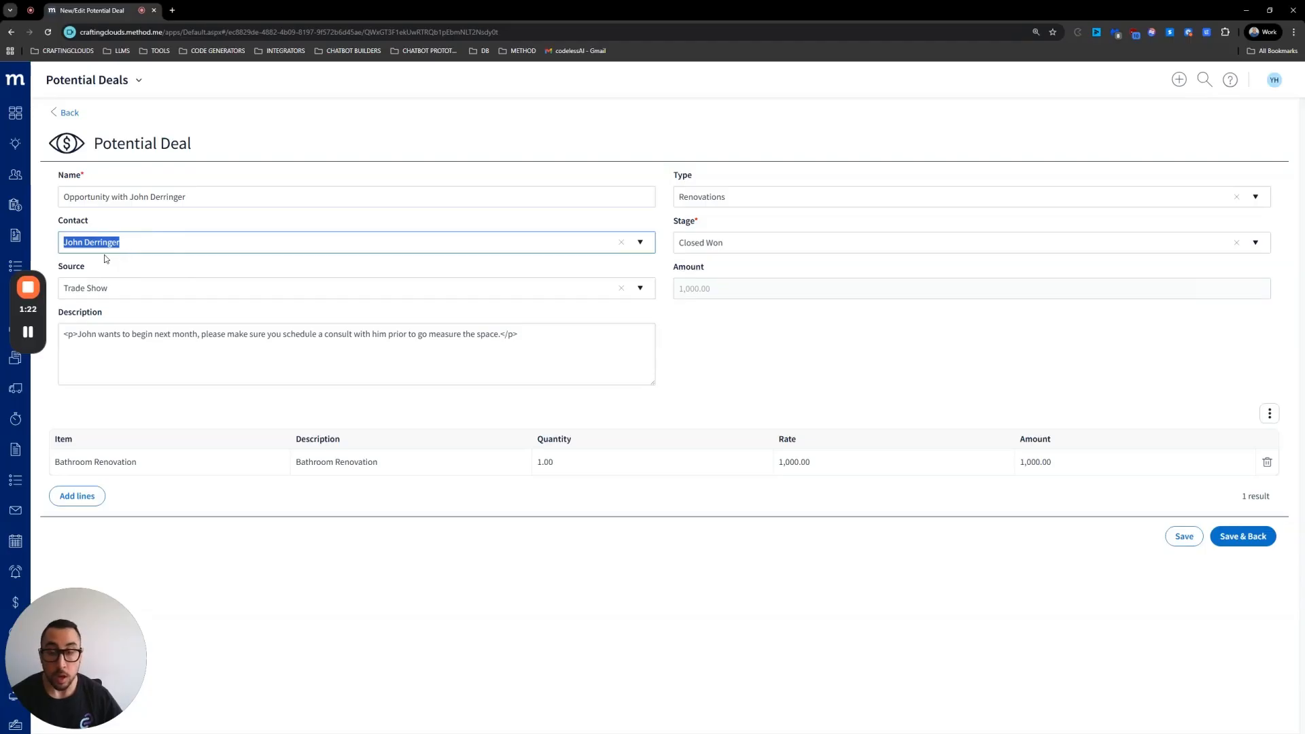
click(640, 243)
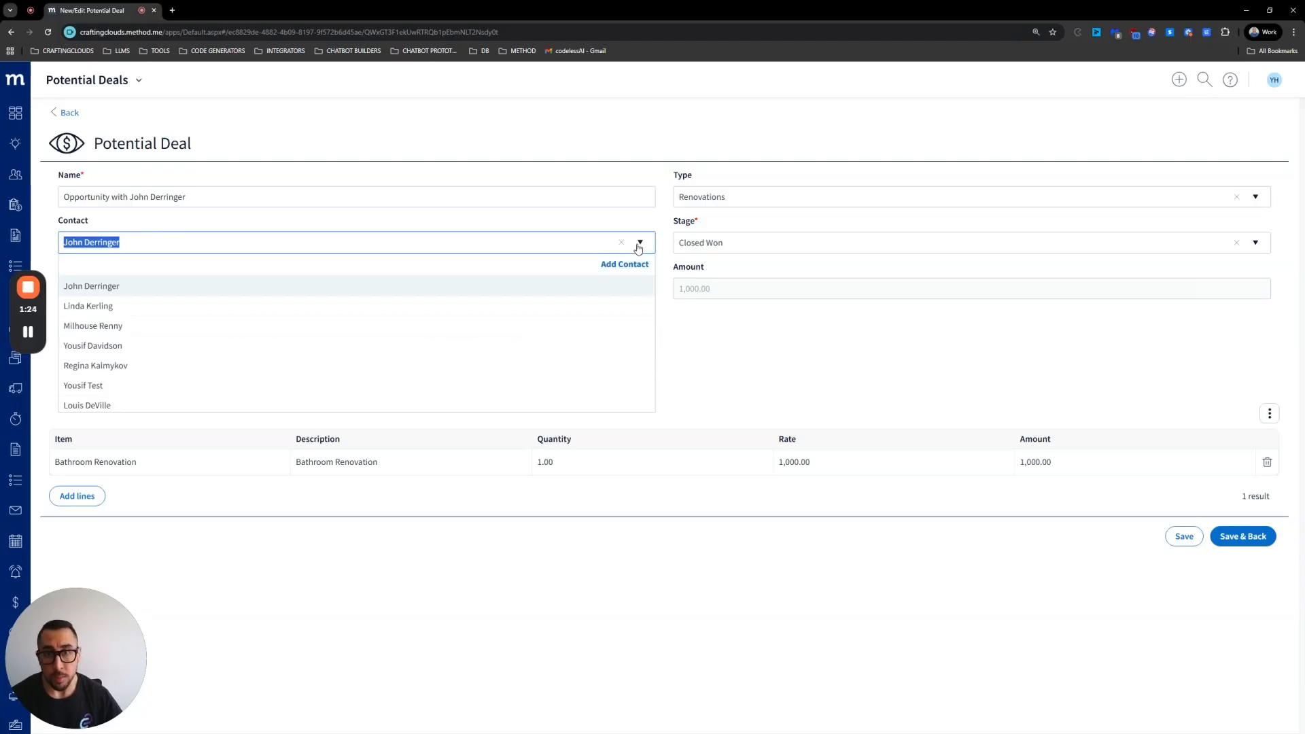
click(640, 243)
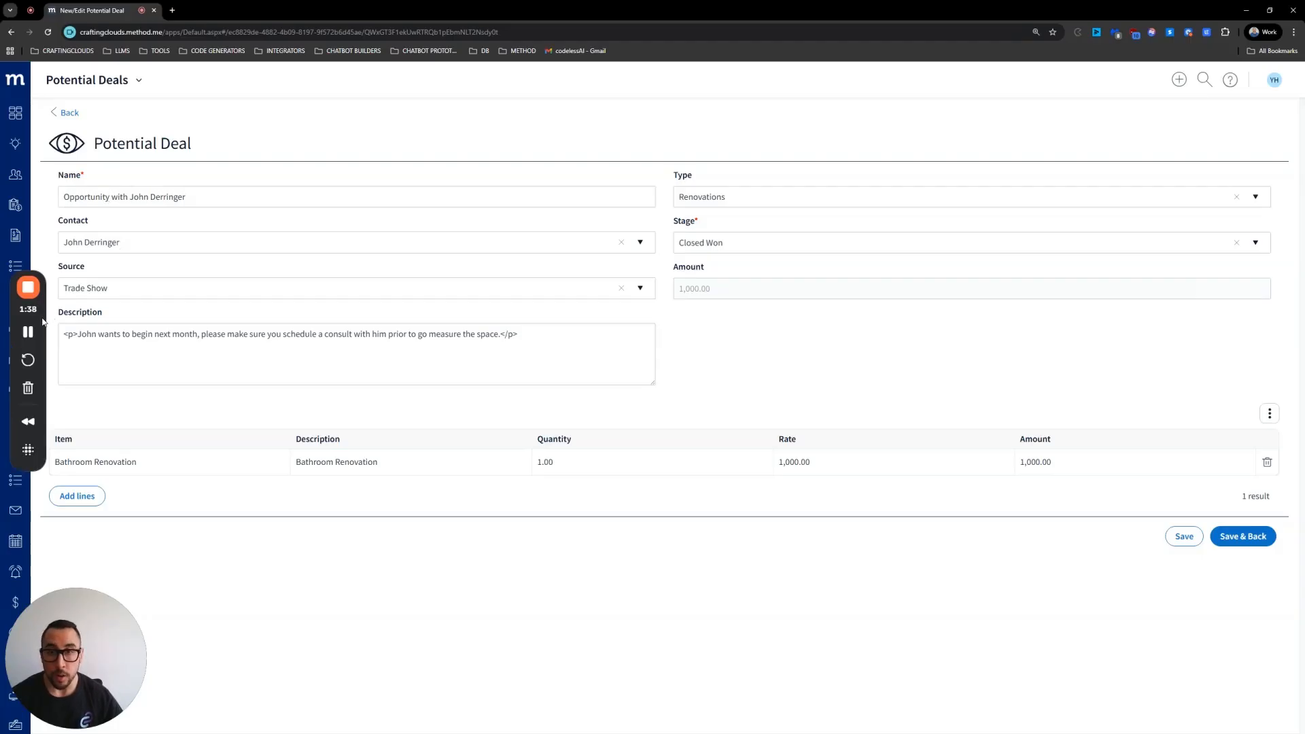
drag(42, 322, 327, 373)
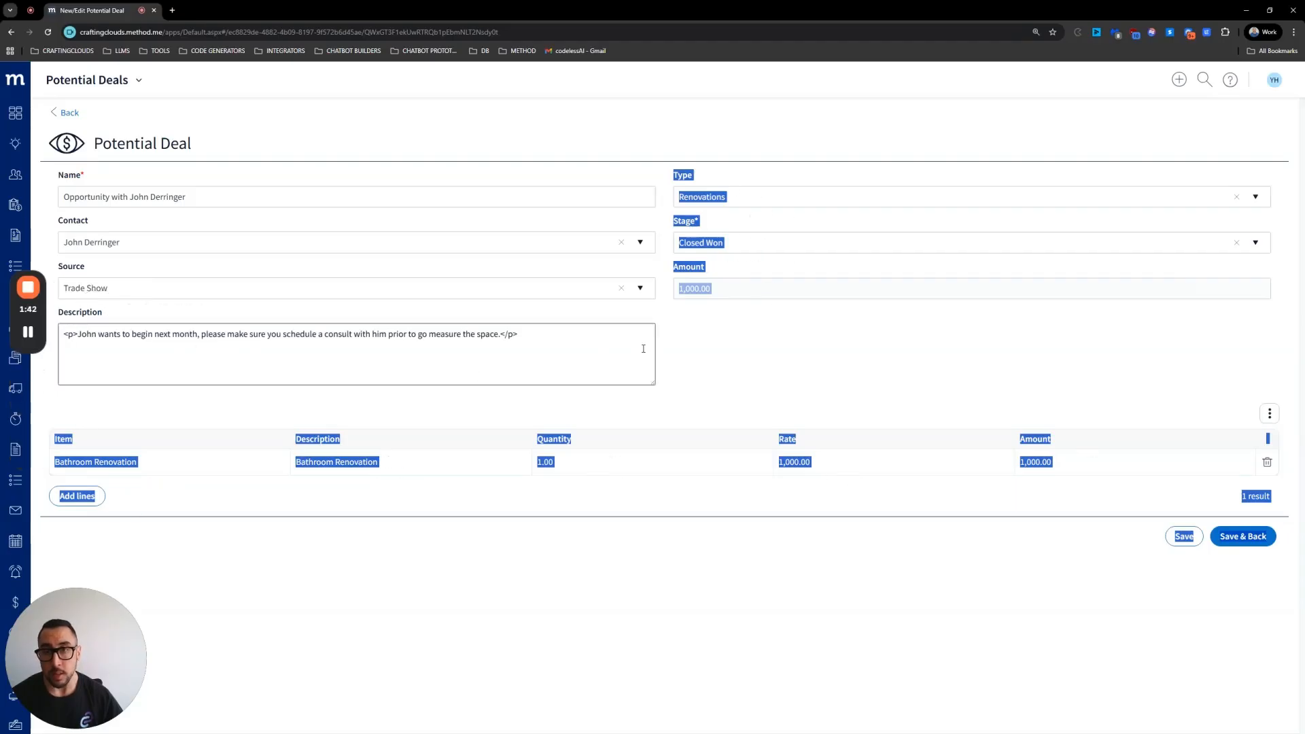
click(16, 181)
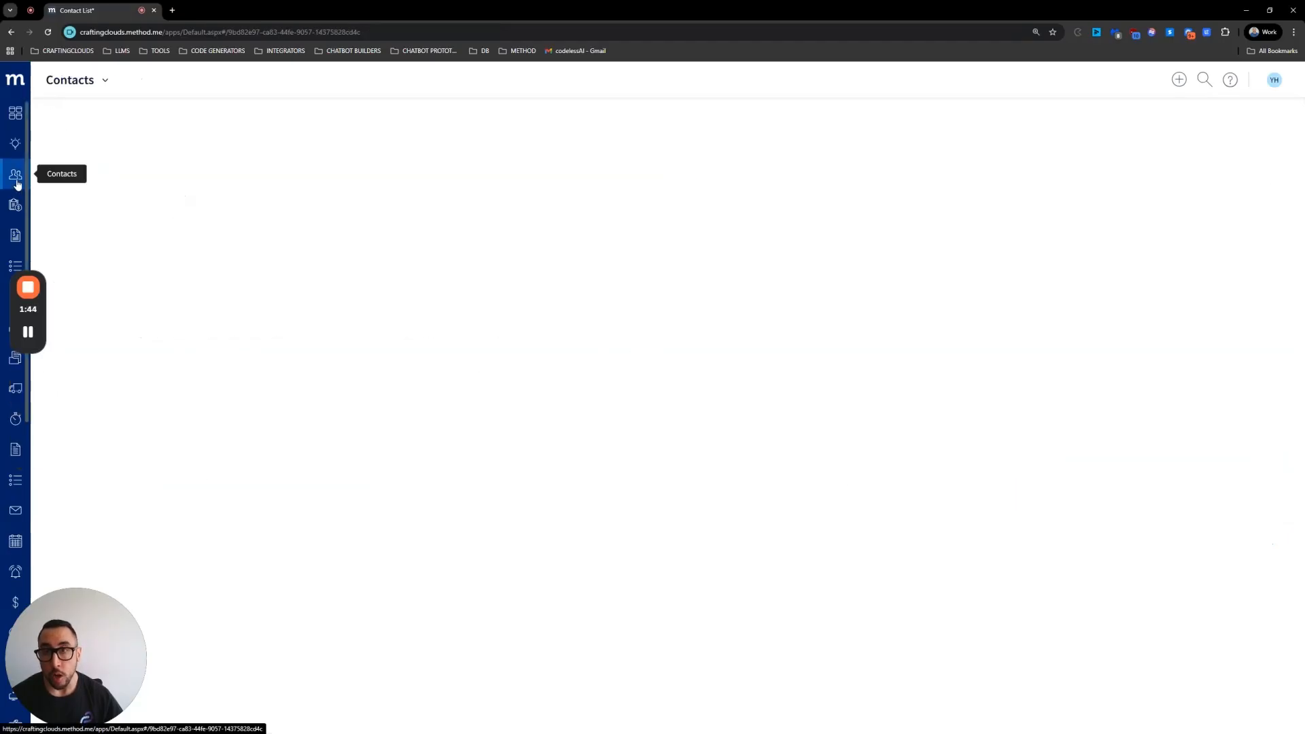
click(266, 448)
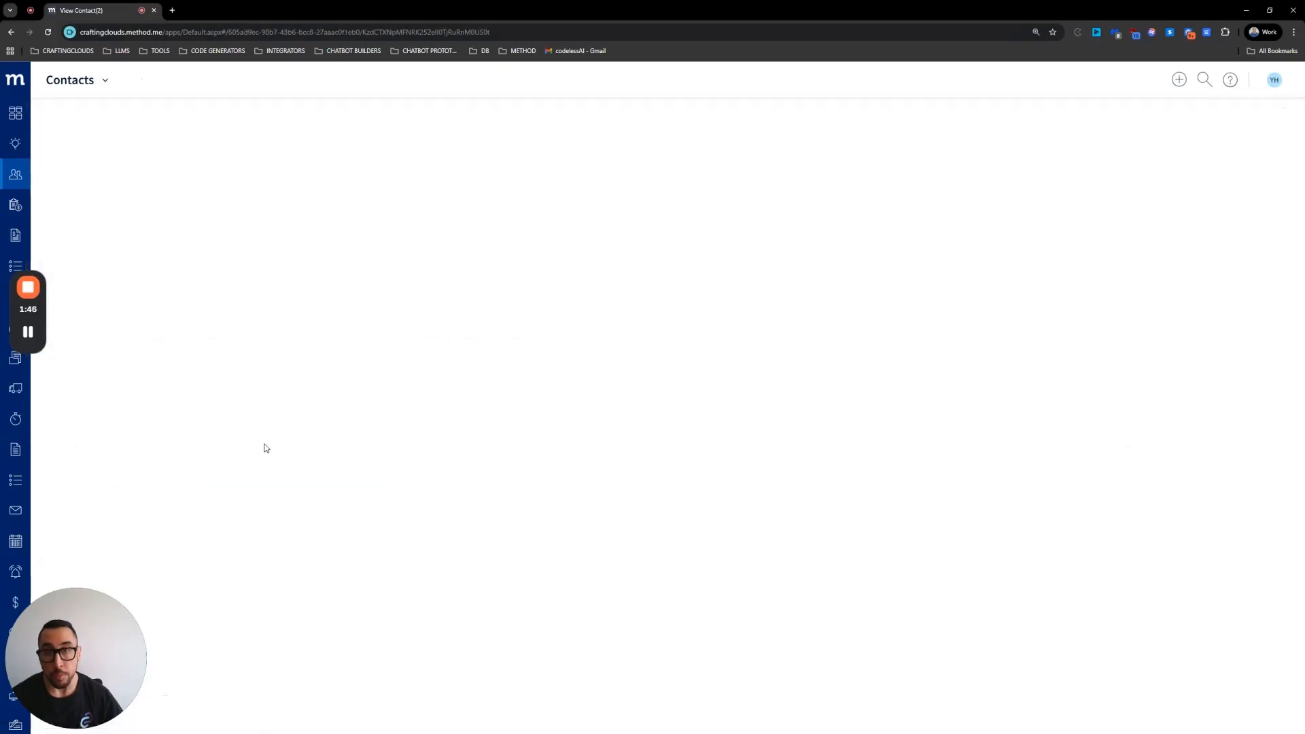
click(105, 80)
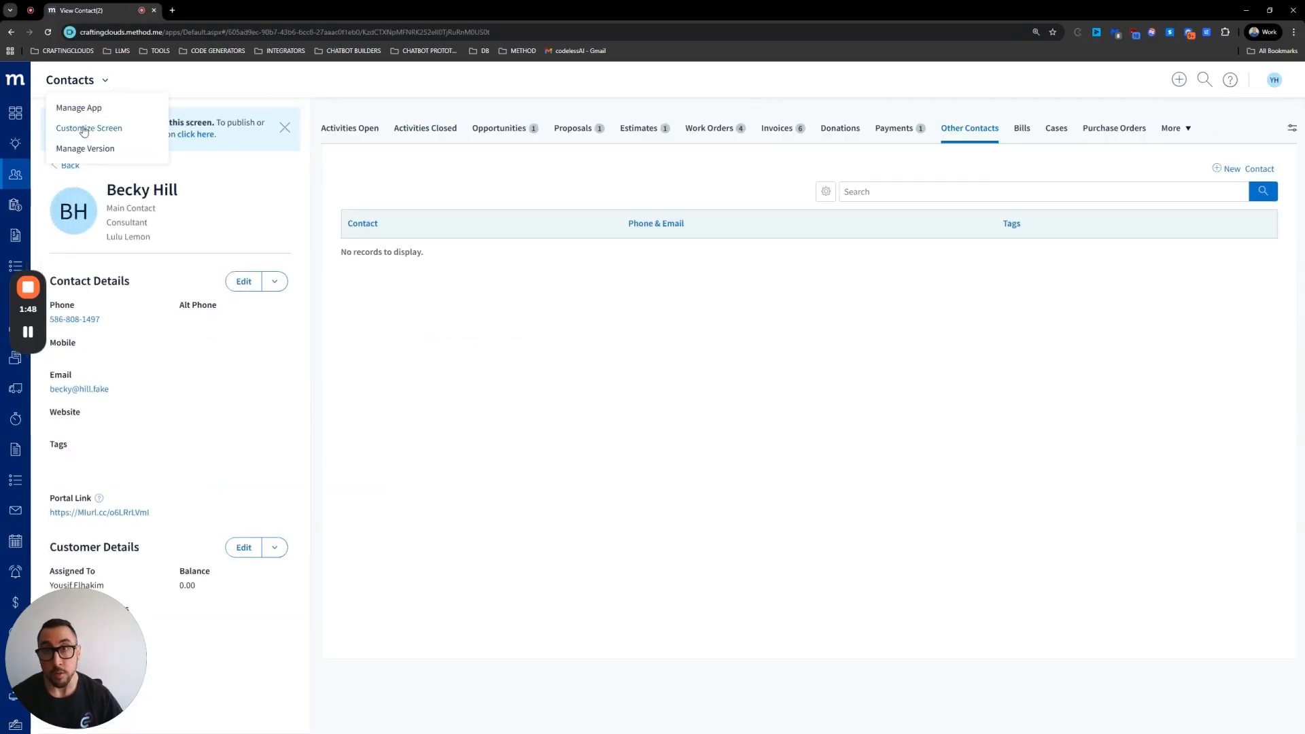
click(84, 129)
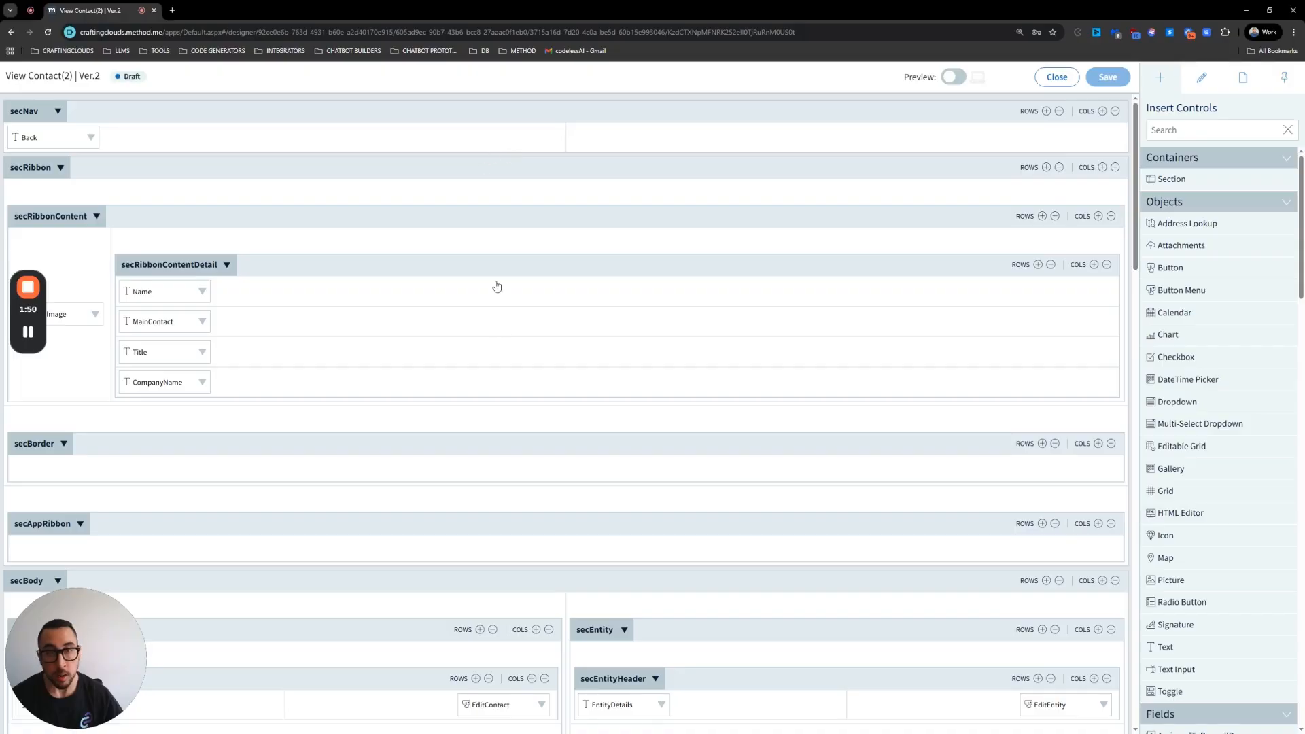
scroll(499, 342, down, 15)
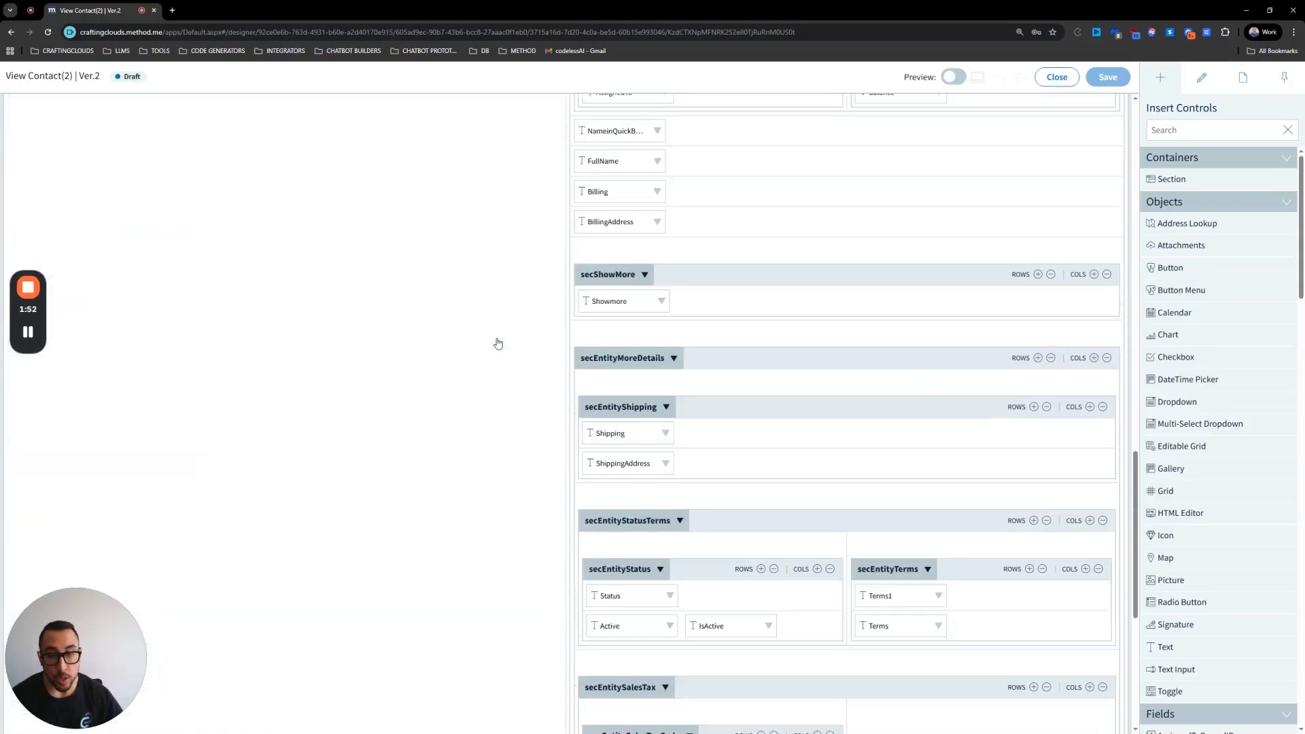
scroll(497, 343, down, 6)
scroll(736, 461, up, 9)
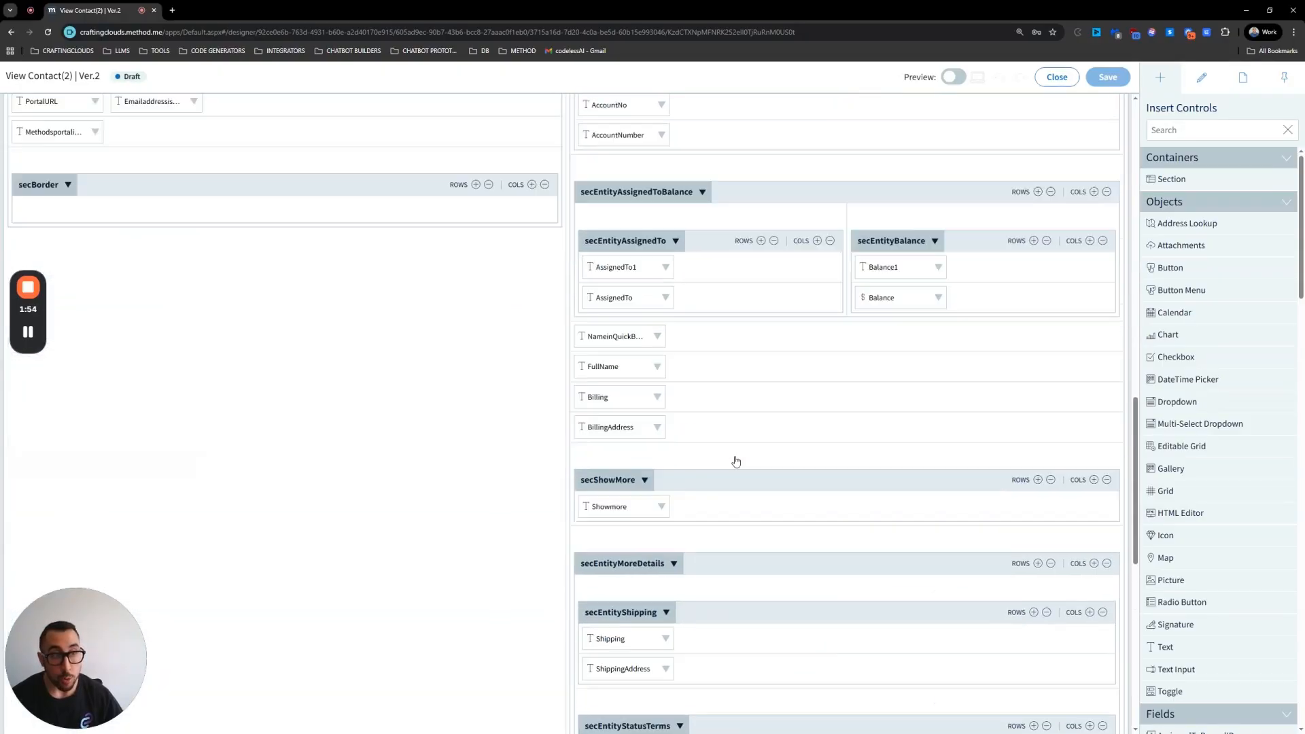
scroll(736, 462, up, 15)
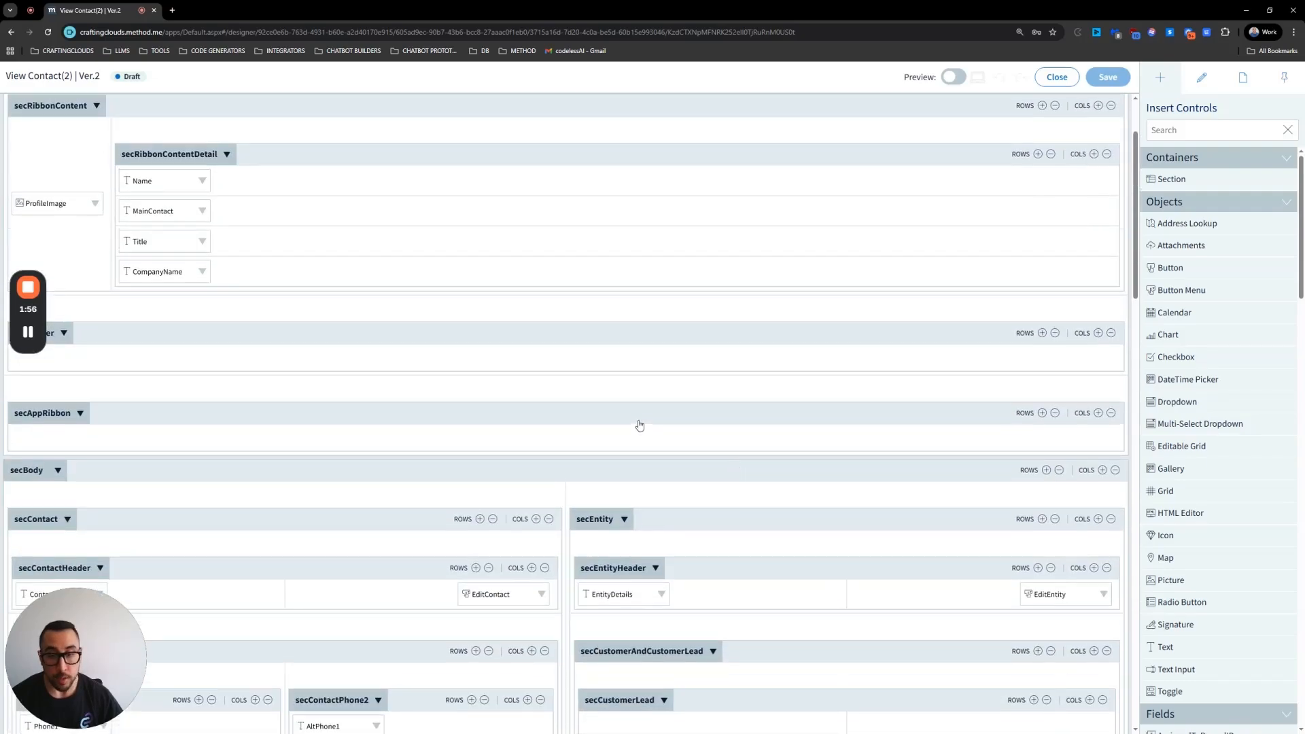
scroll(639, 426, up, 3)
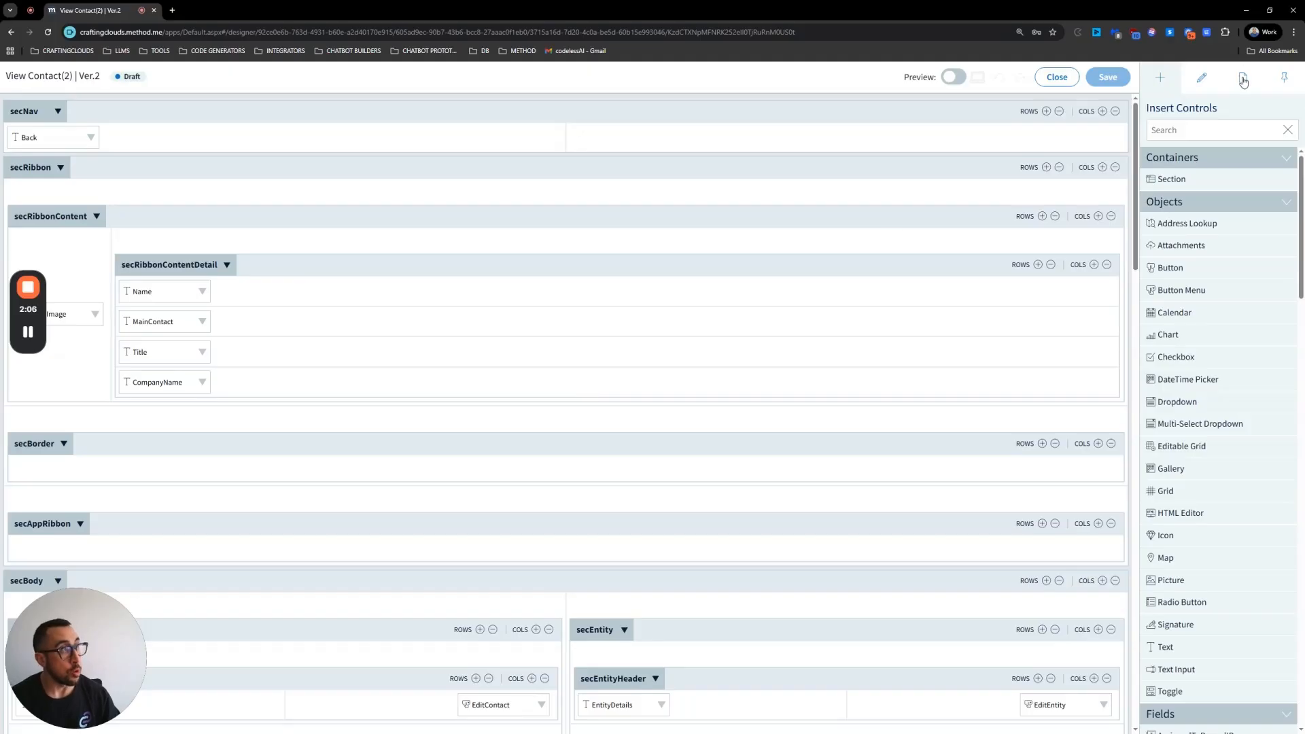
Step: Set the screen's App Ribbon property to 1/3 Panel, then save and close the designer
click(1243, 79)
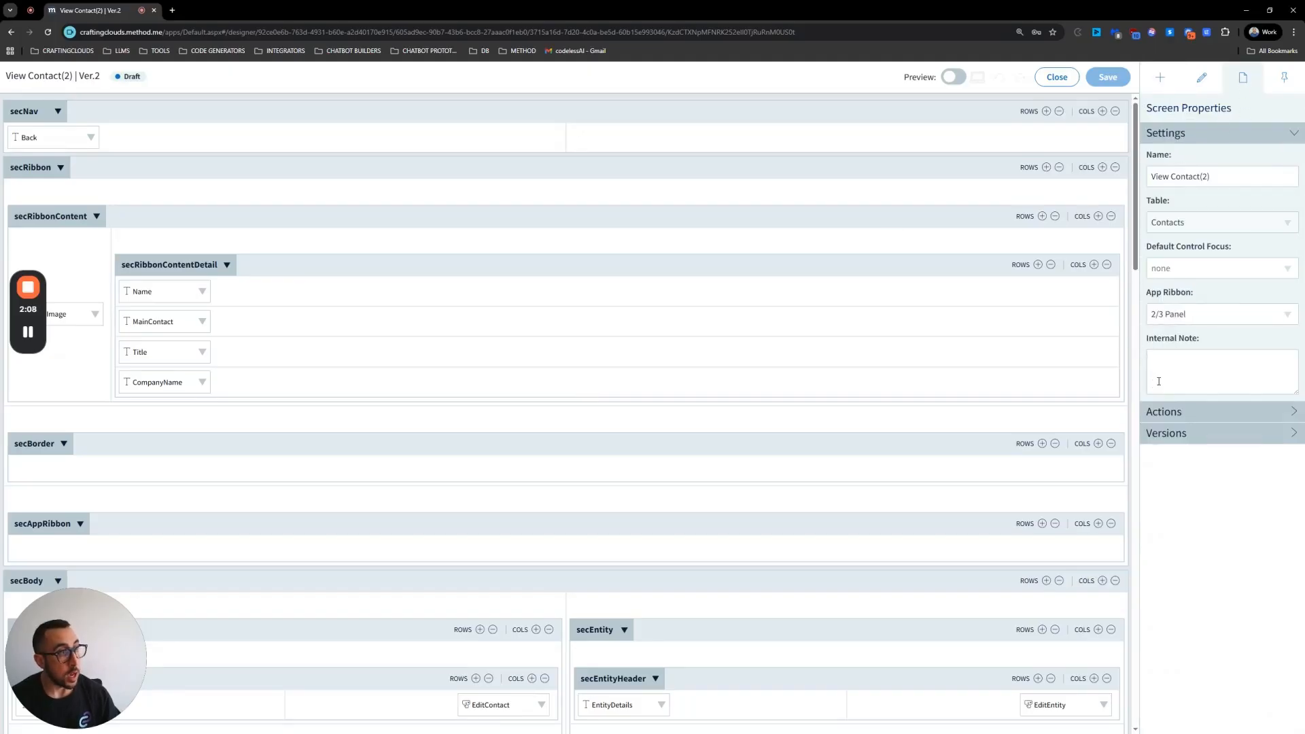
click(1277, 318)
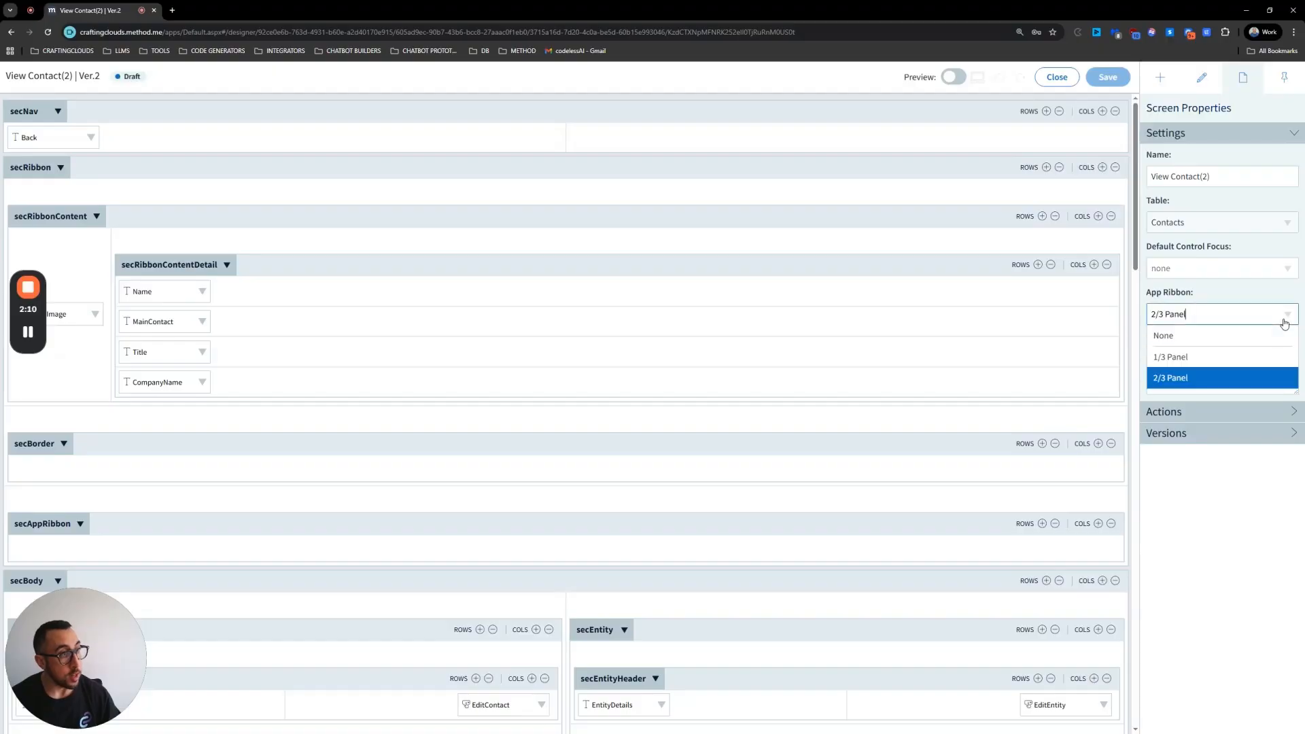
click(1178, 337)
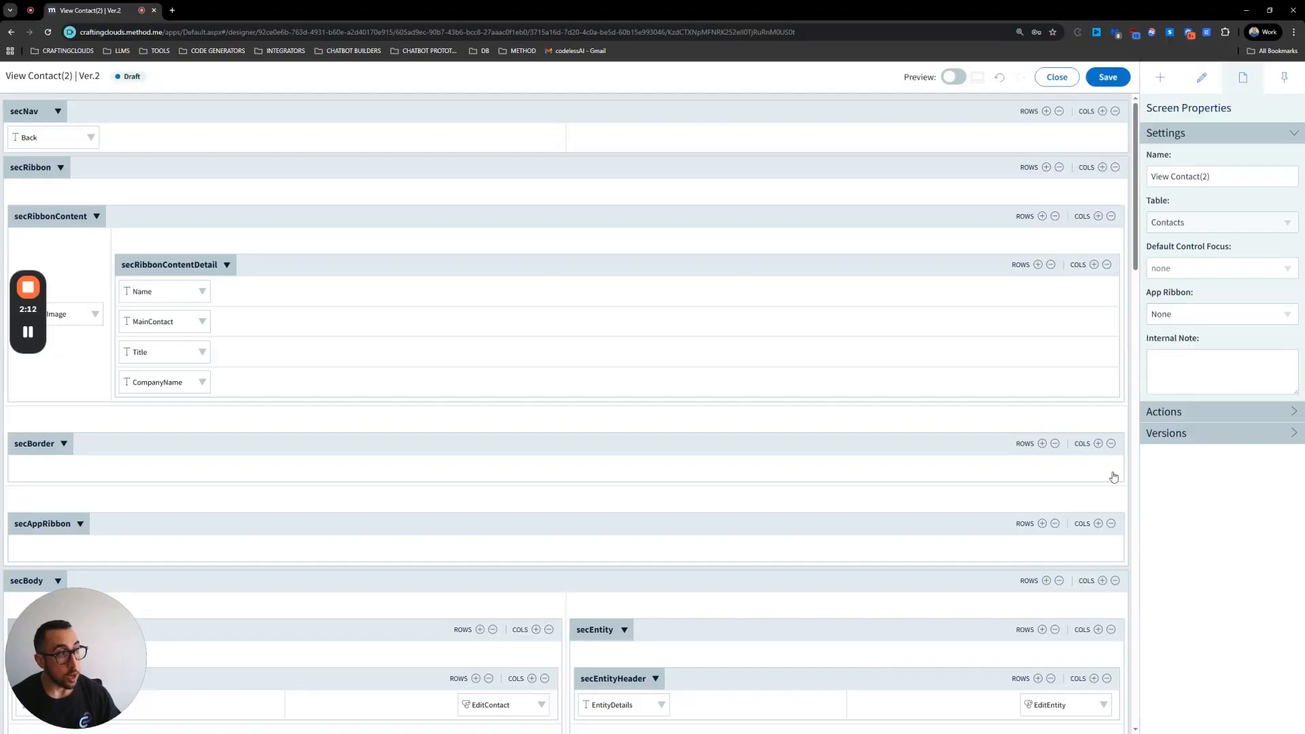
click(1267, 317)
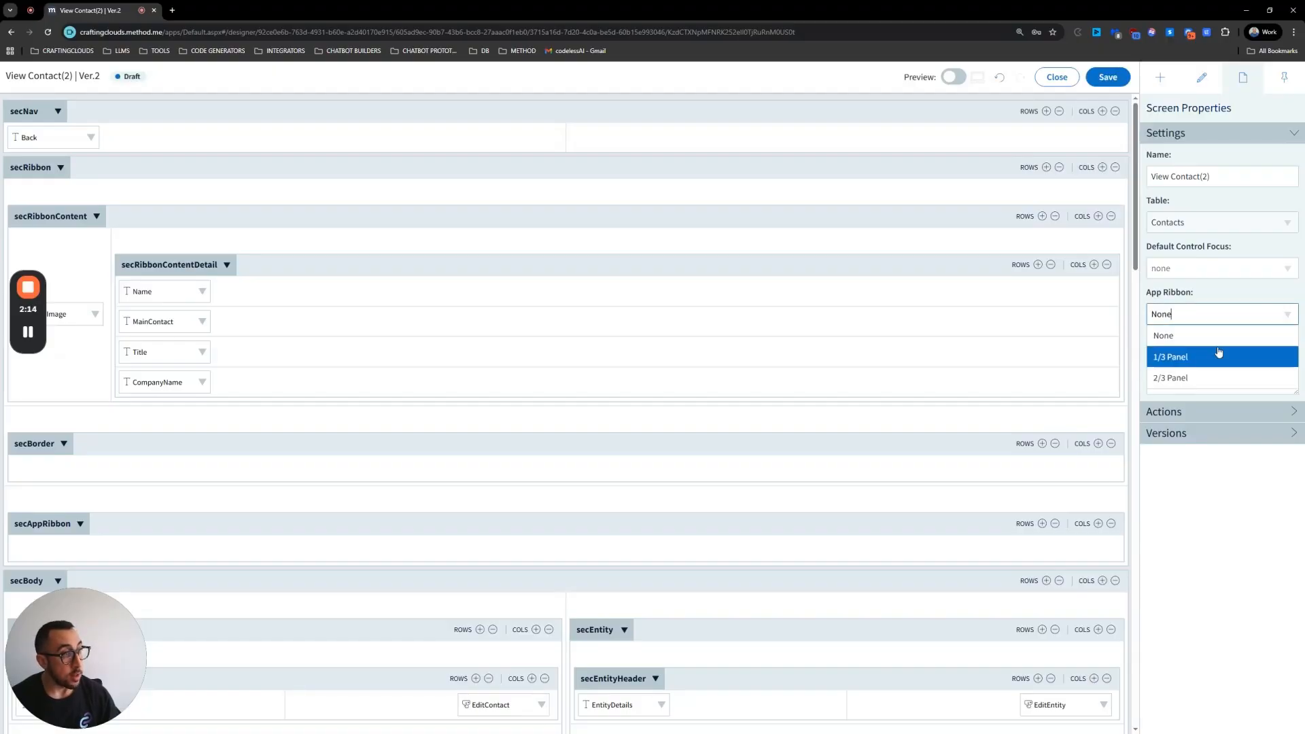
click(1218, 355)
click(1281, 317)
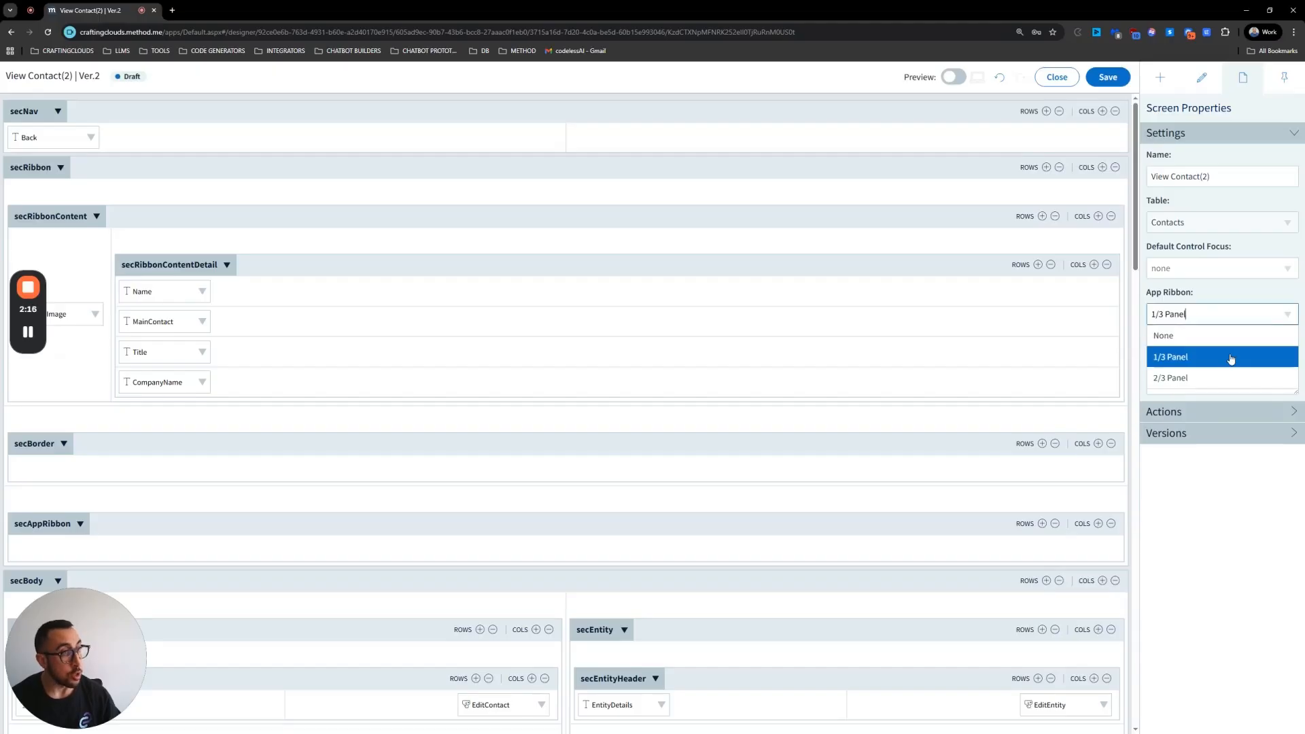
click(1210, 370)
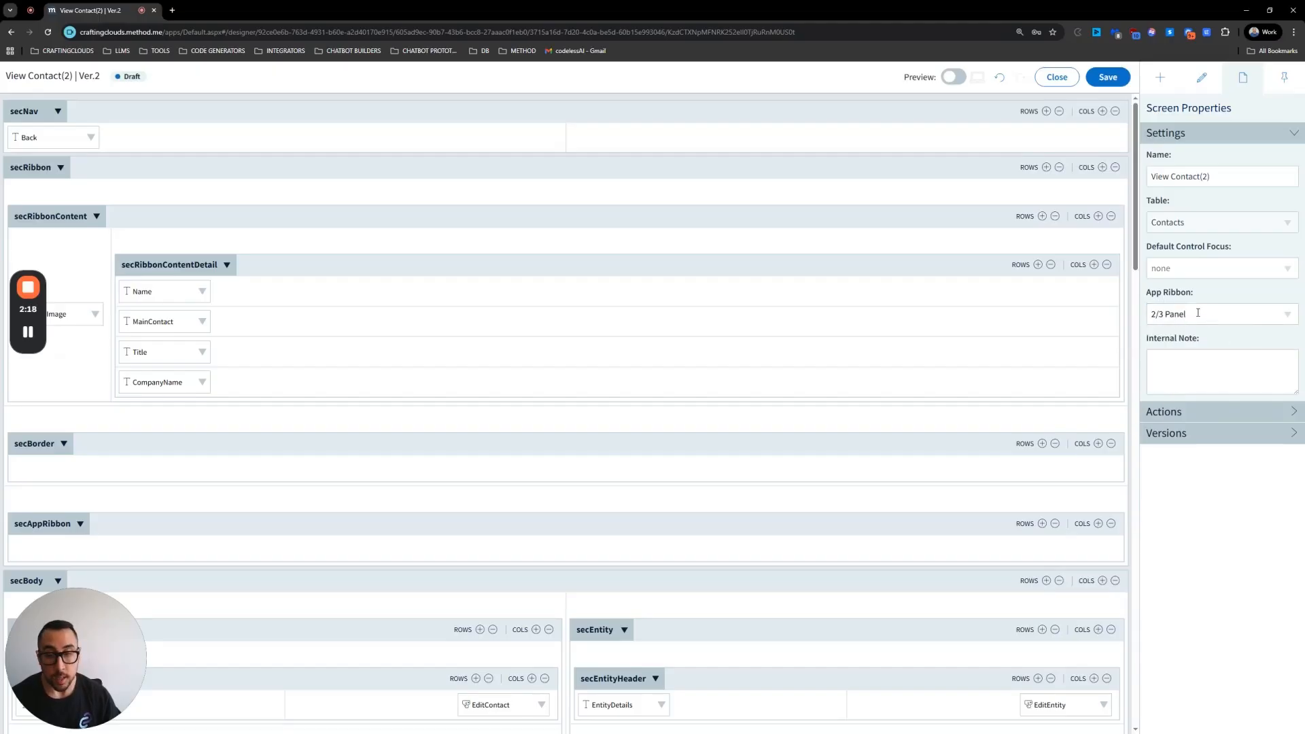
click(1288, 314)
click(1198, 357)
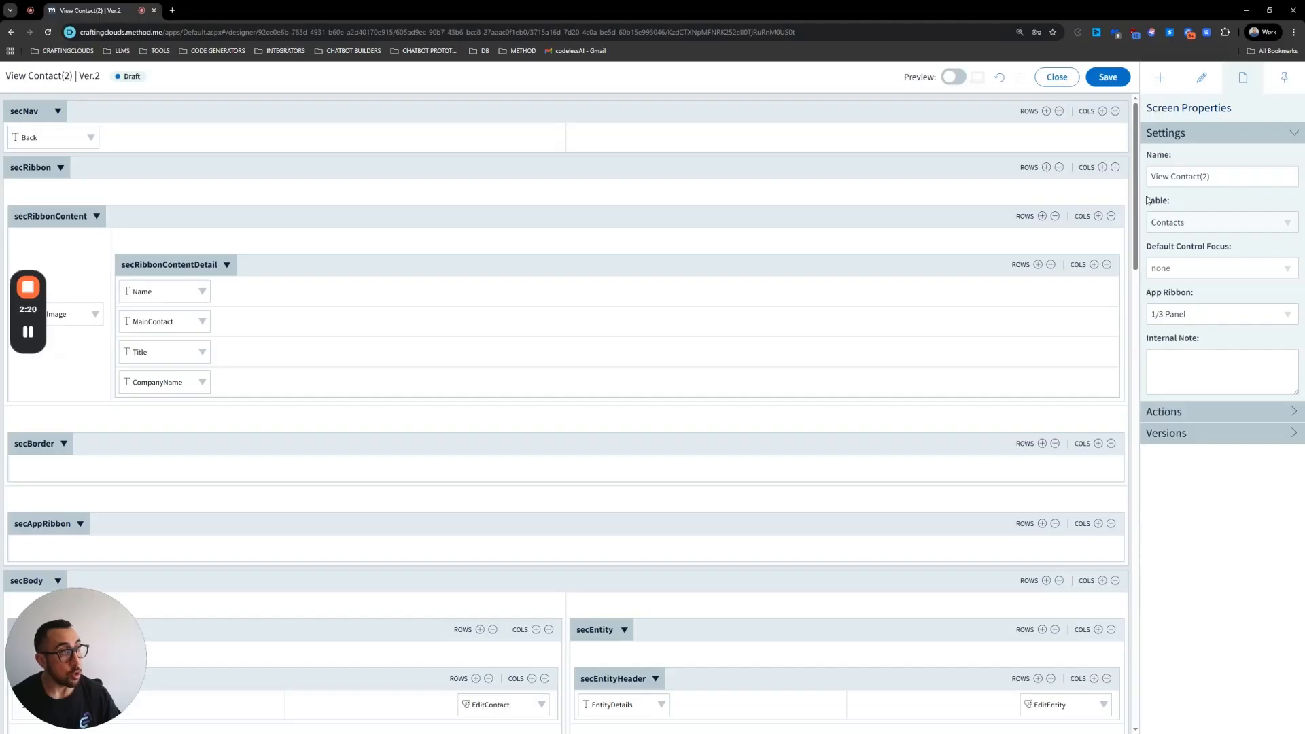
click(1106, 81)
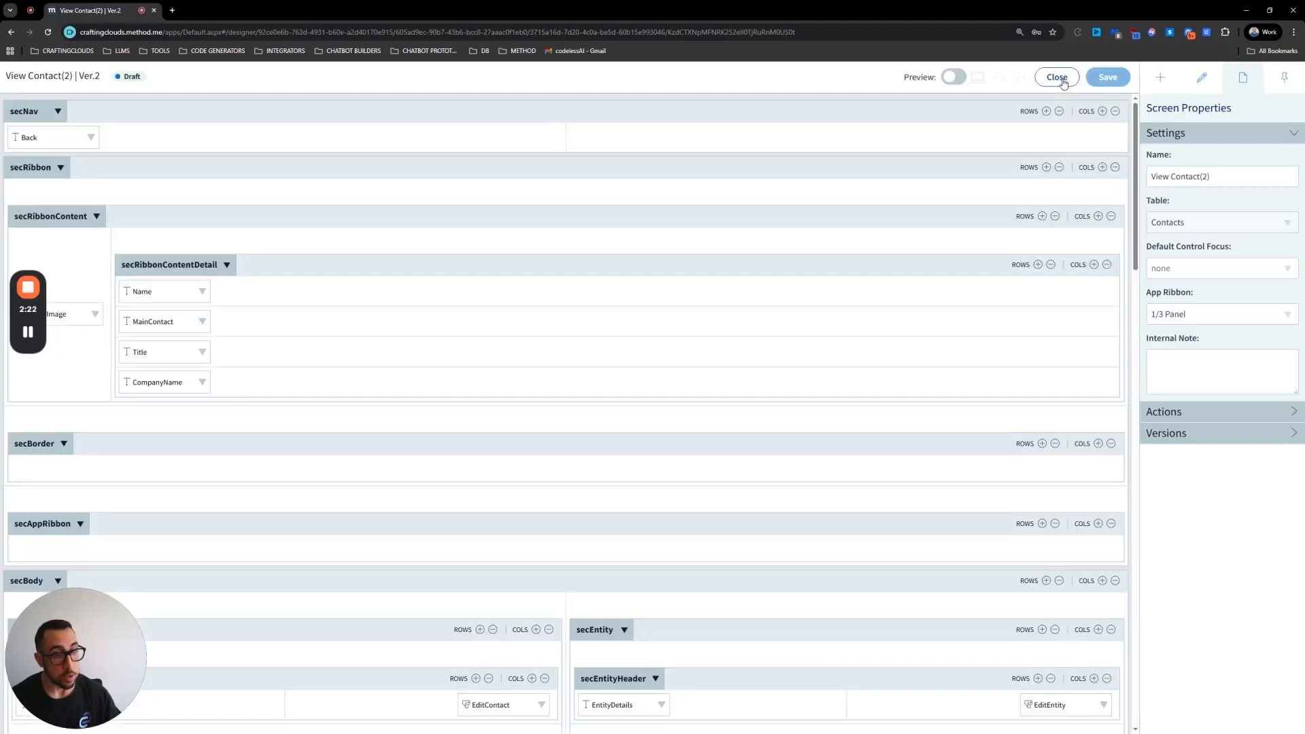
click(1056, 79)
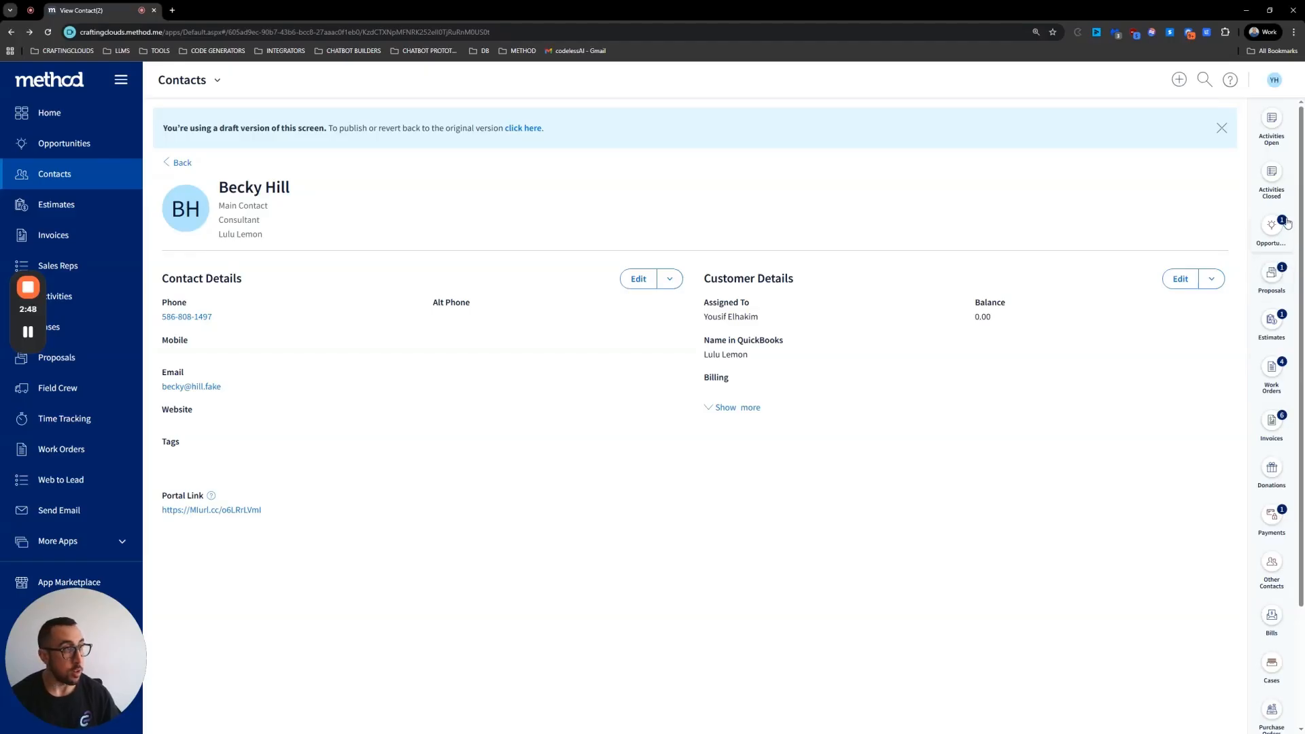
Step: Open the contact's Estimates and Work Orders side panels to review the related records
click(1270, 328)
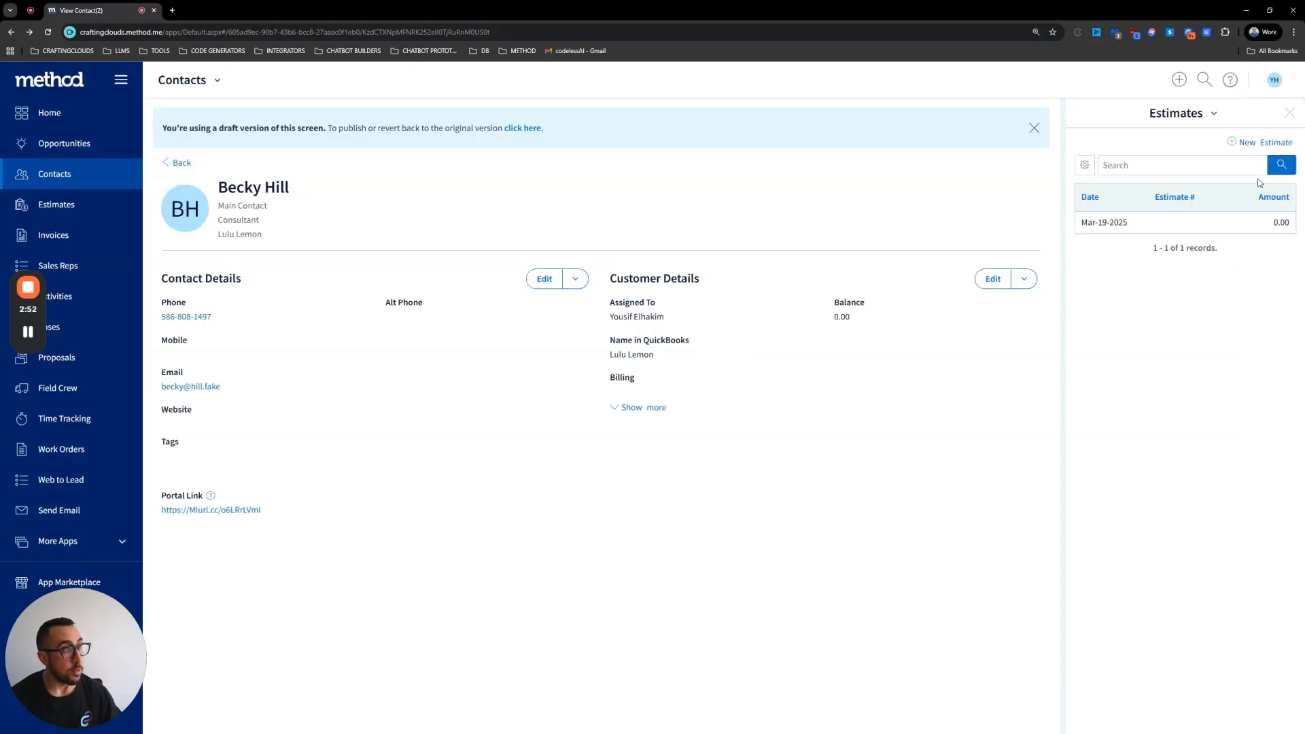
click(1290, 121)
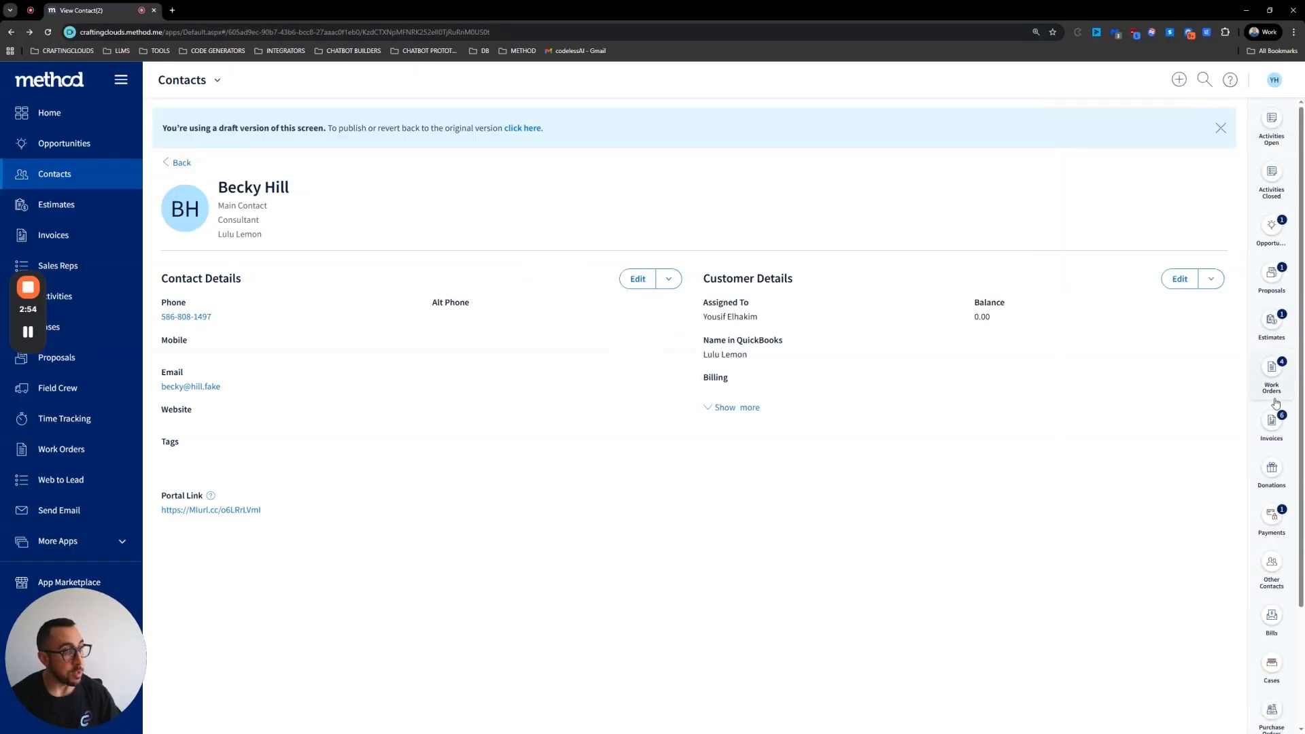
scroll(1275, 417, down, 2)
scroll(1275, 417, up, 2)
click(1273, 368)
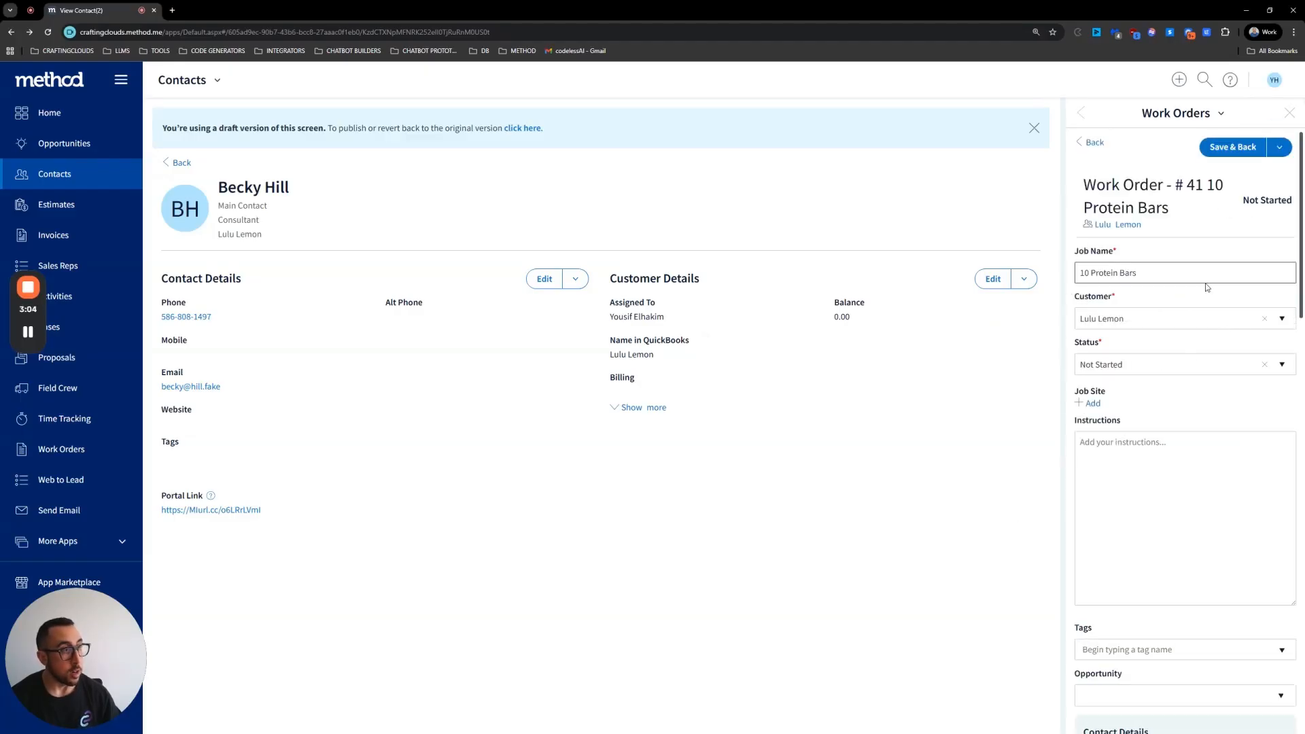
scroll(1221, 487, down, 5)
scroll(1219, 484, up, 5)
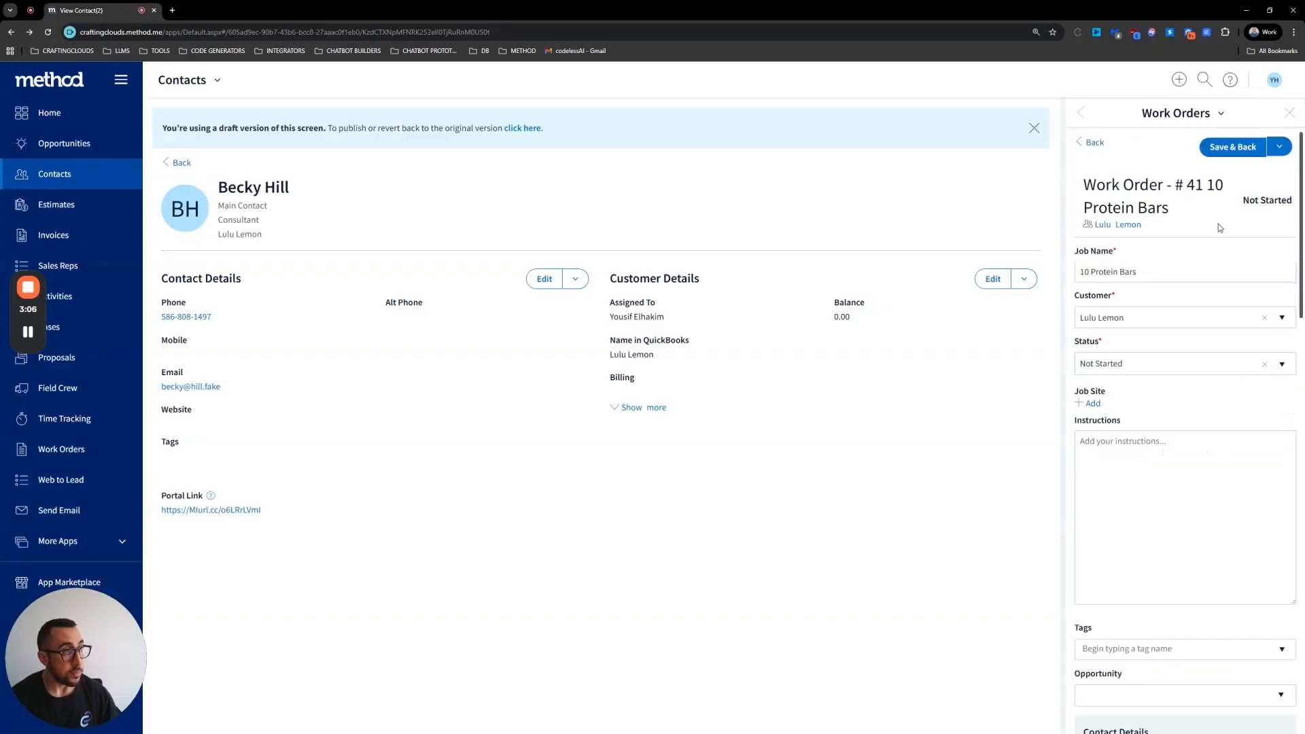
Step: Reopen the contact screen designer, set its App Ribbon to 2/3 Panel, then save and close
click(219, 81)
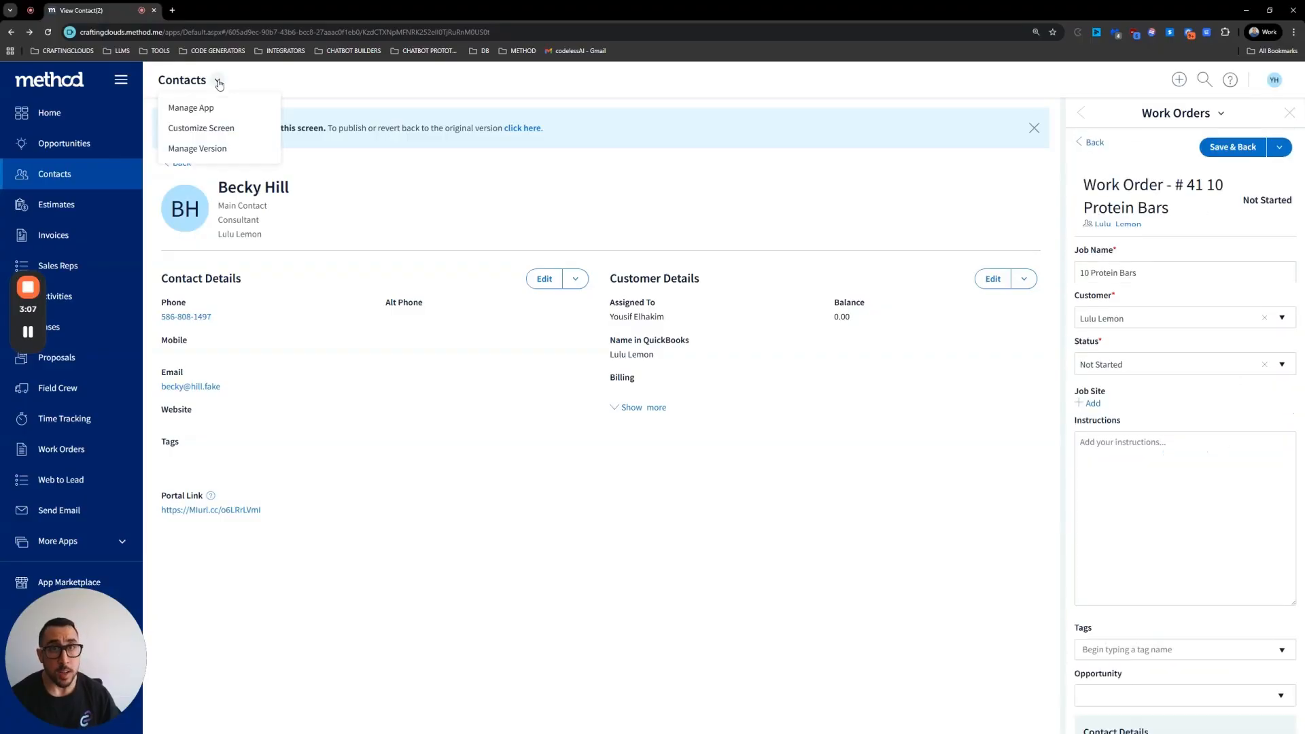
click(201, 129)
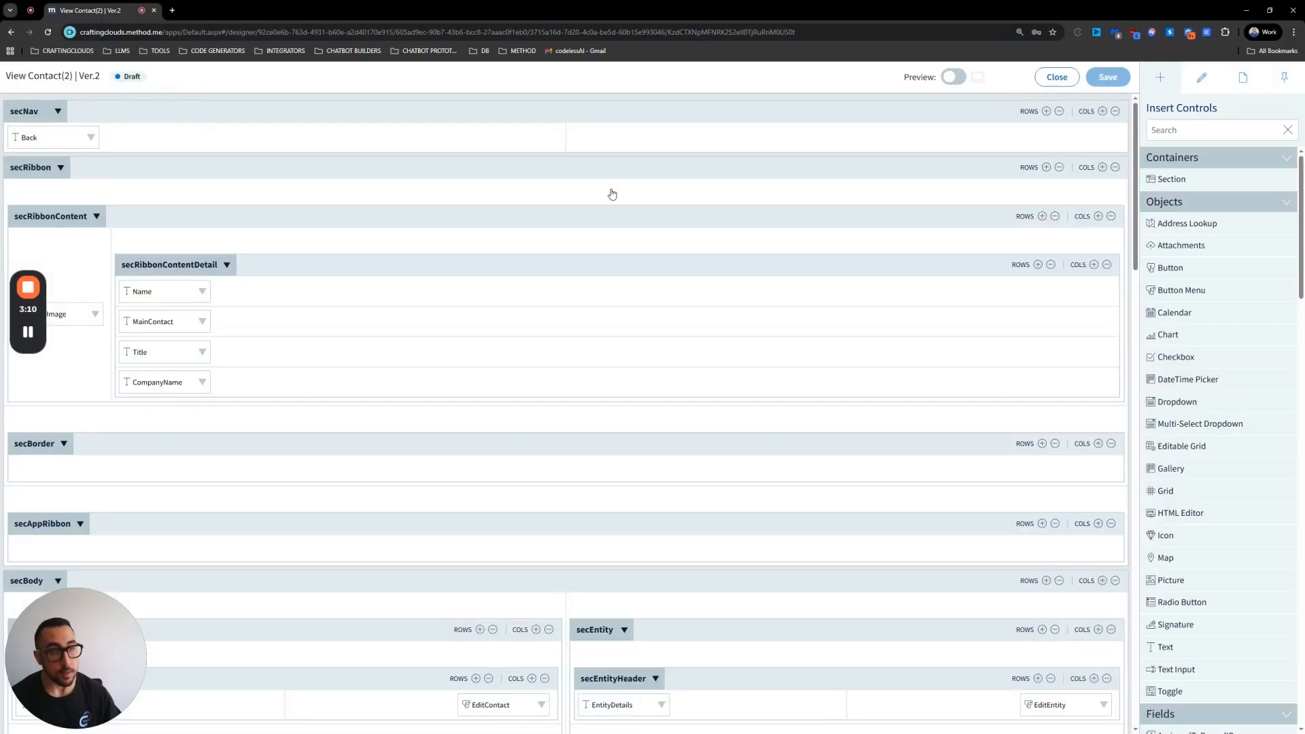
click(1243, 77)
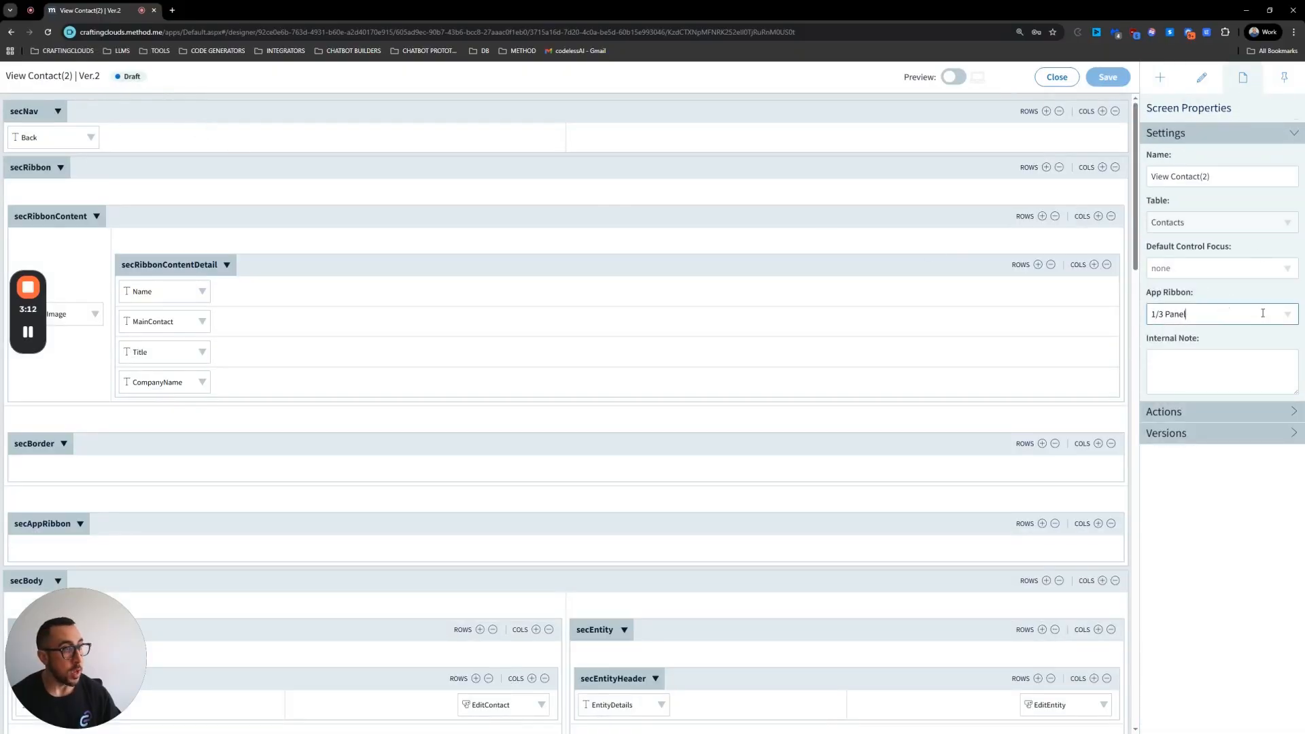
click(1286, 313)
click(1188, 378)
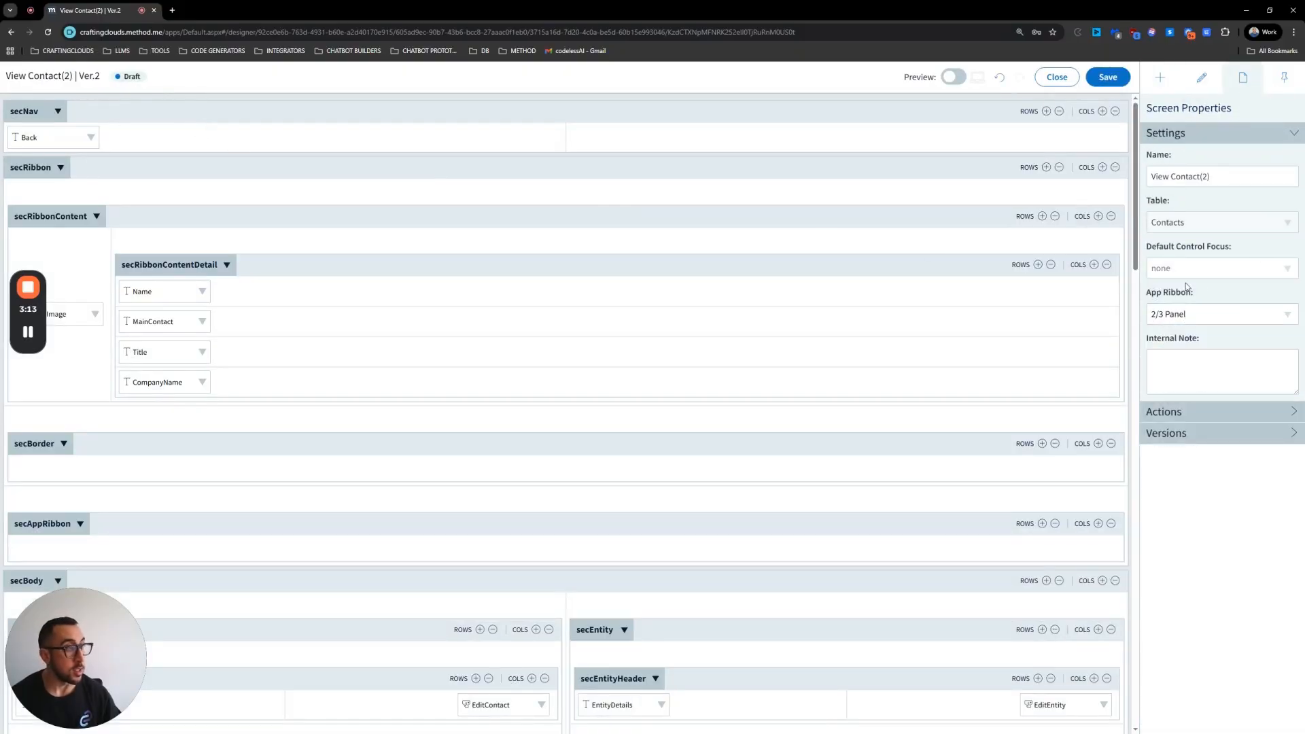
click(1104, 76)
click(1064, 81)
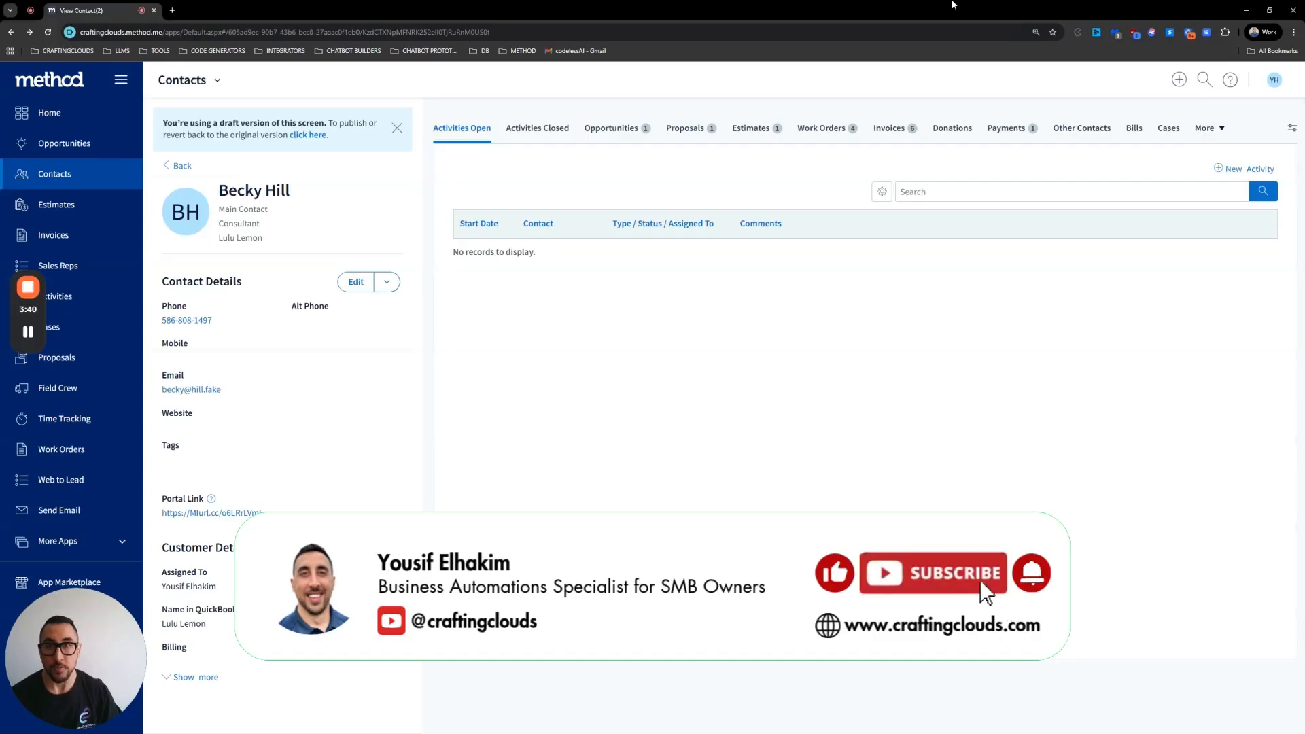
Step: Open the Potential Deals app's management settings and start creating a new app ribbon
click(62, 111)
scroll(539, 303, down, 5)
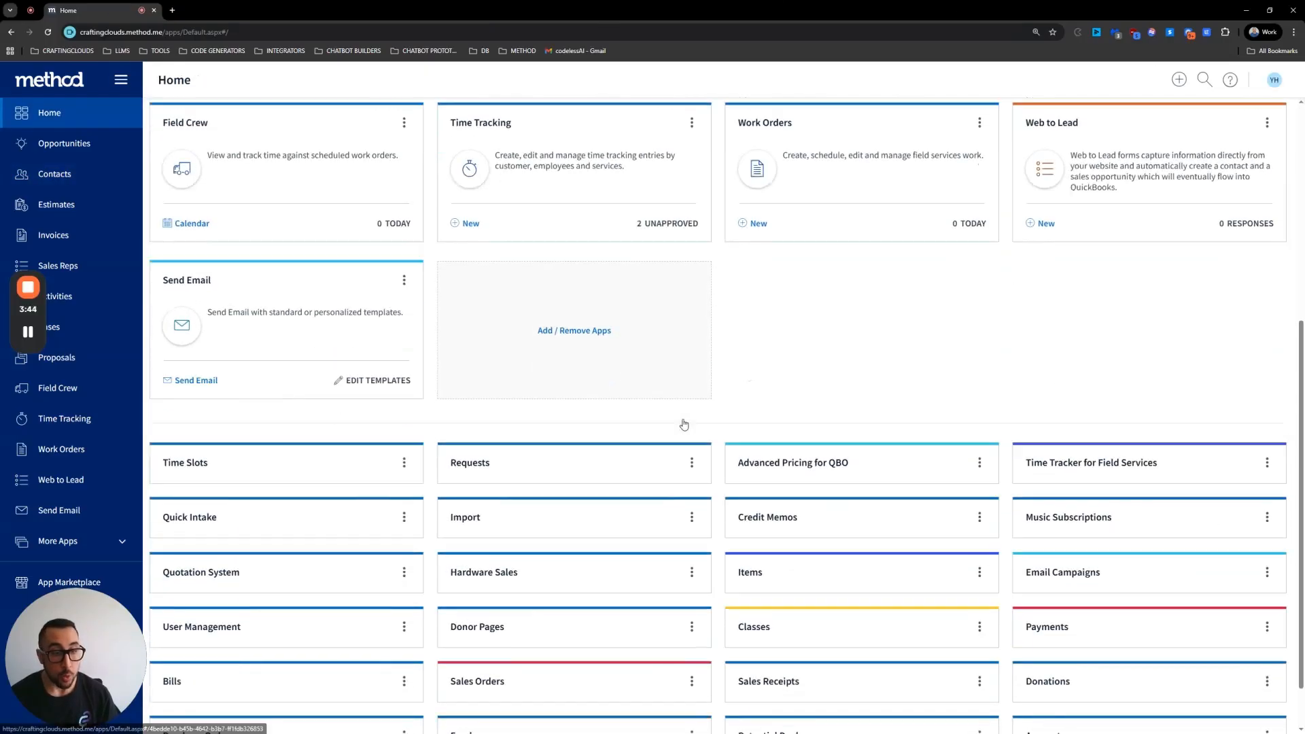
scroll(684, 424, down, 2)
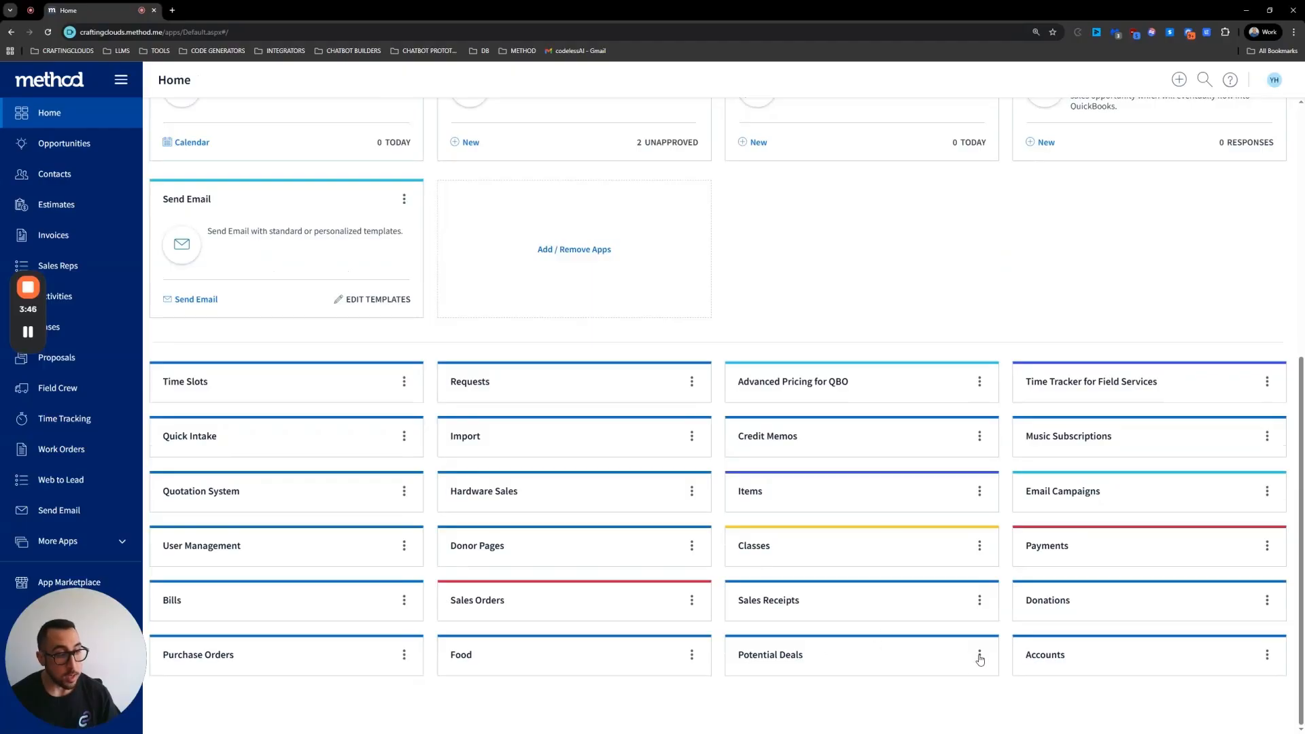
scroll(825, 340, up, 5)
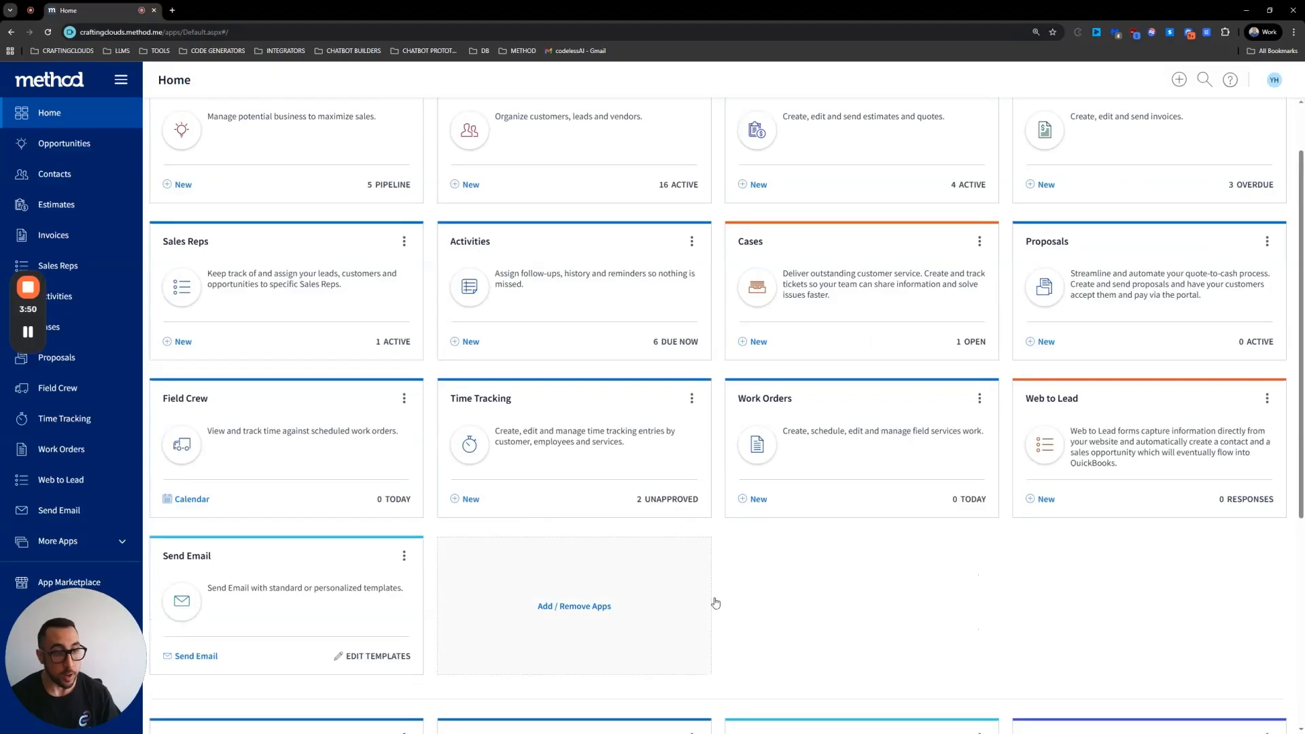
scroll(643, 502, up, 1)
scroll(649, 524, down, 6)
click(980, 654)
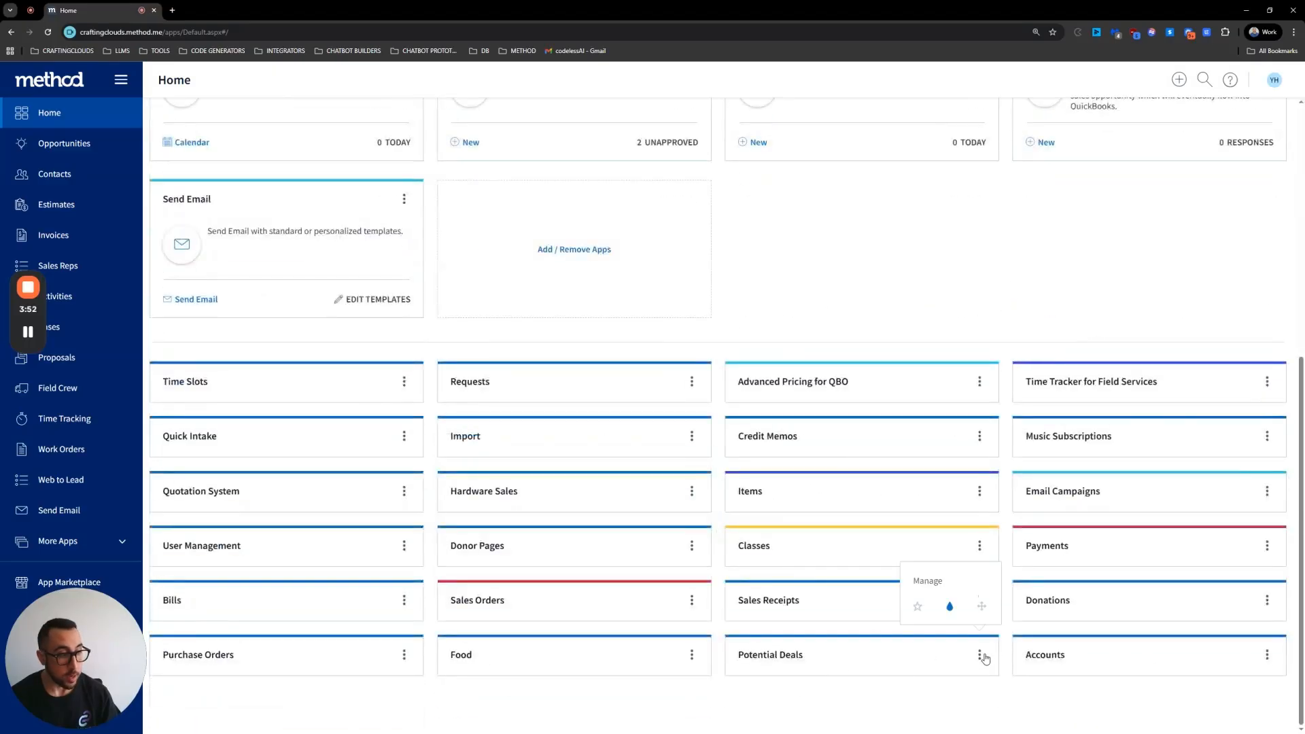
click(919, 583)
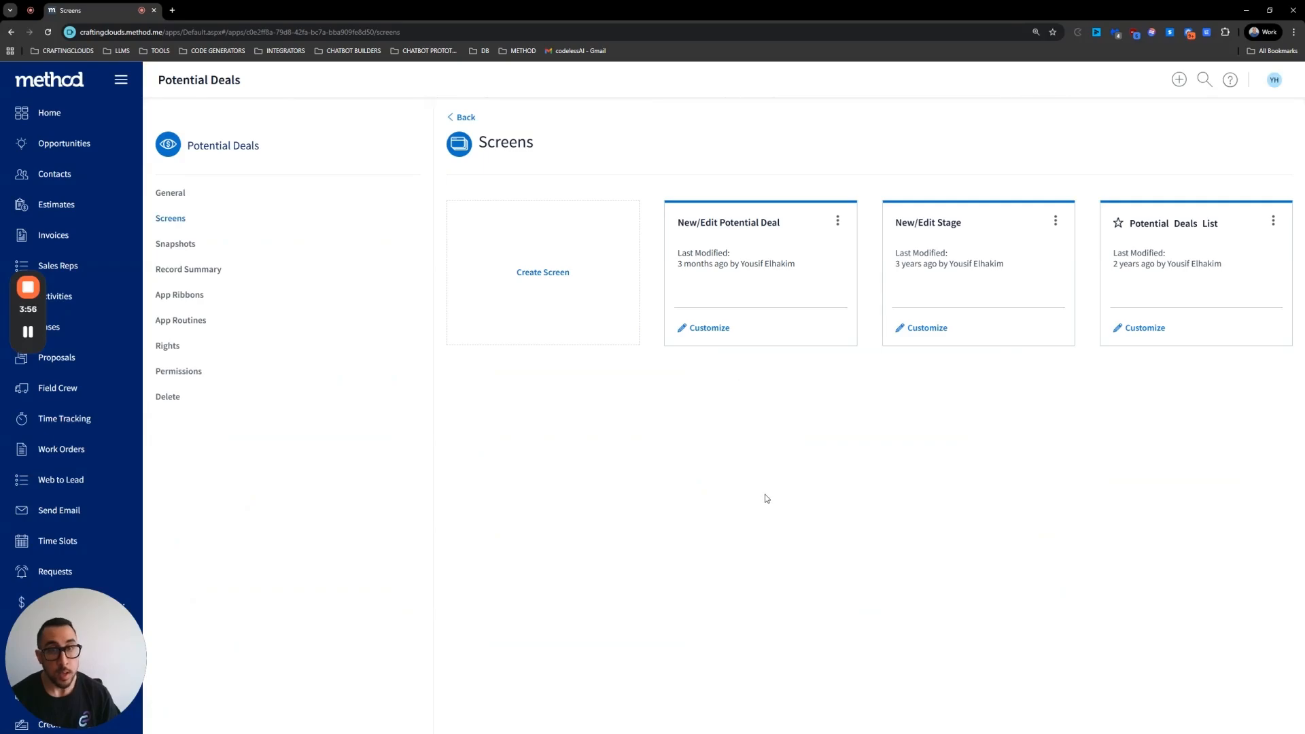
click(183, 300)
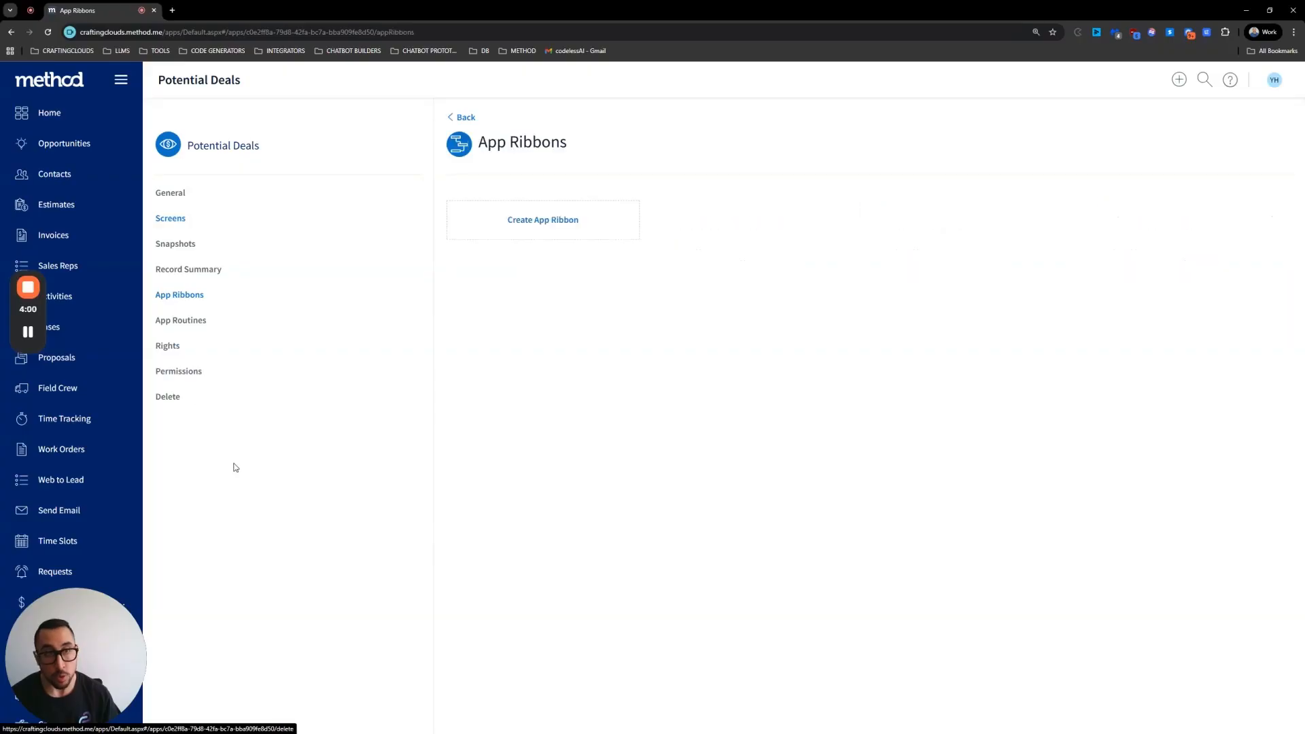
click(549, 227)
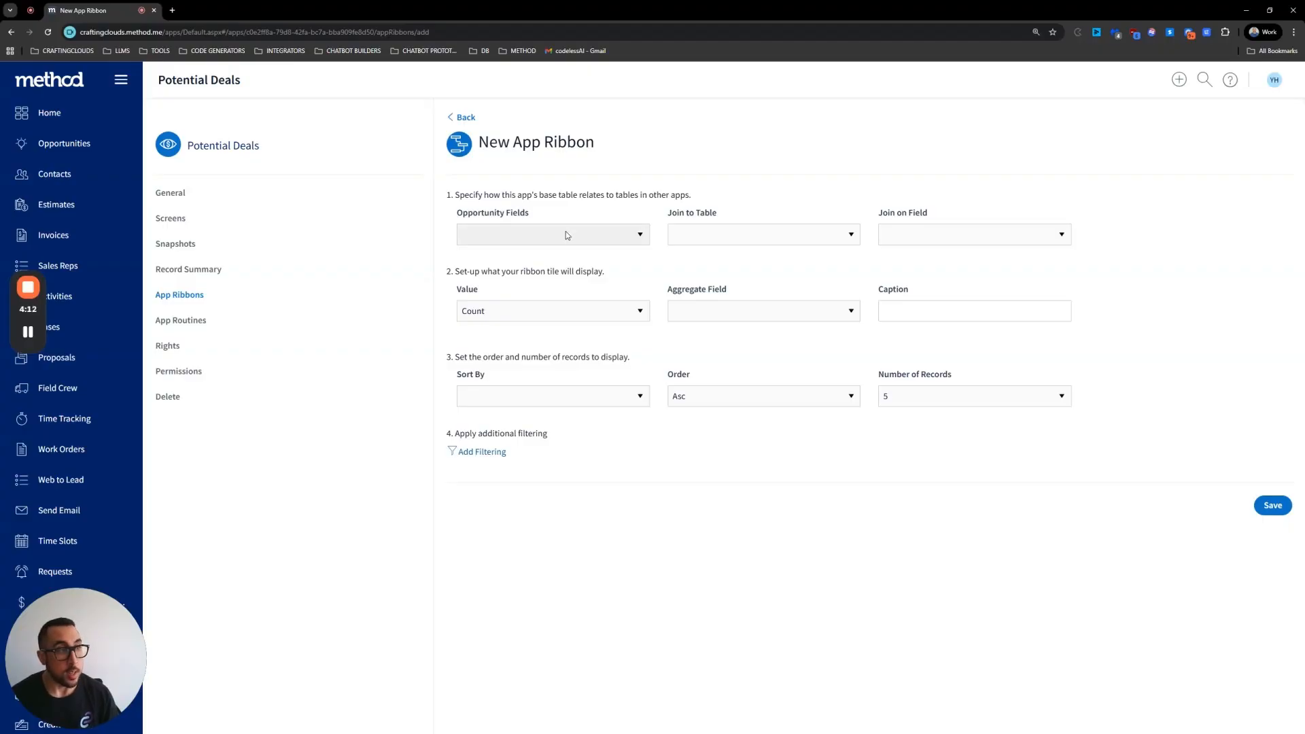
Step: Set the app ribbon's Opportunity Fields to Customer_RecordID
click(565, 233)
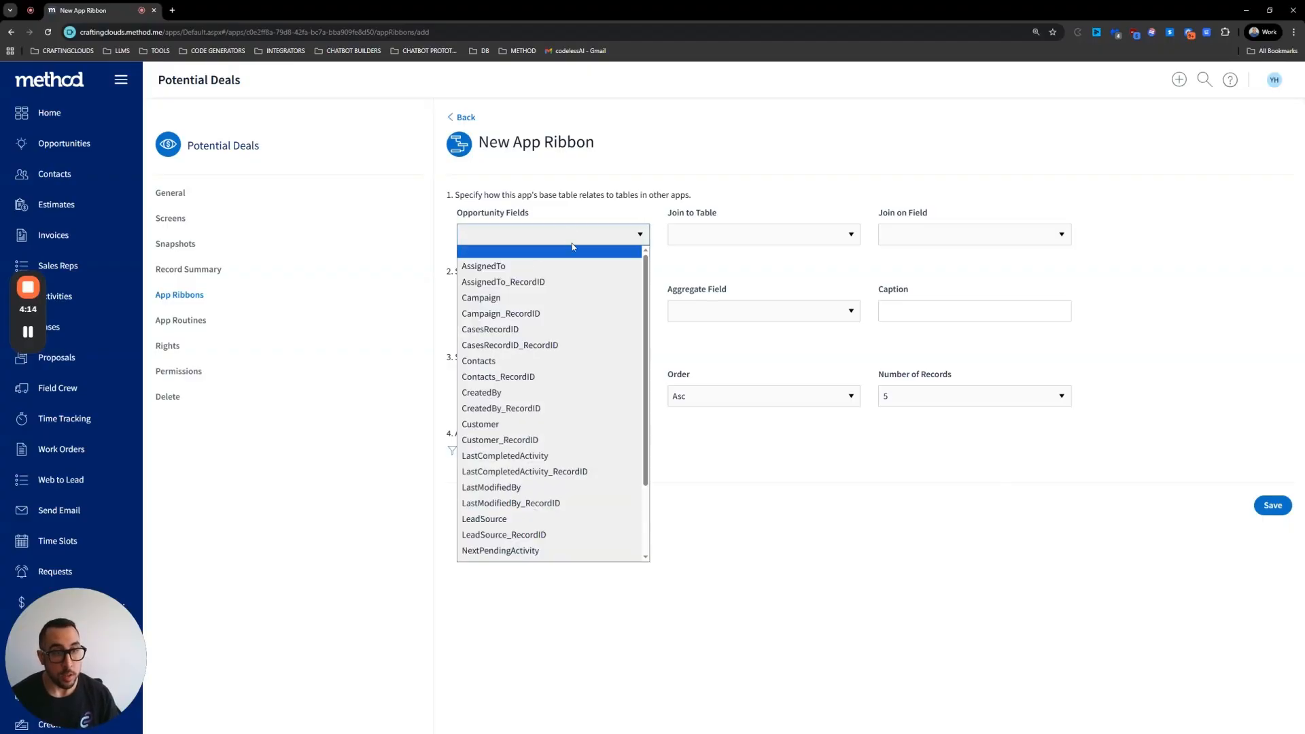
scroll(555, 334, down, 2)
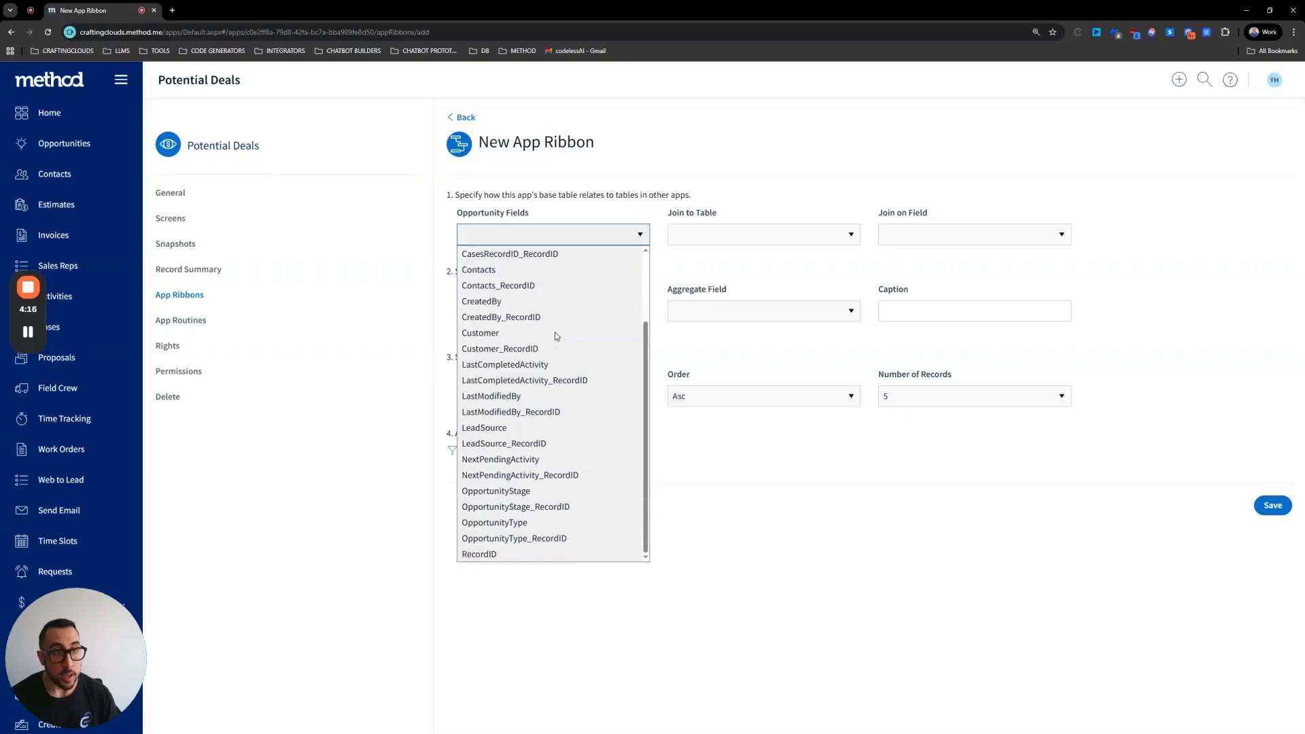
click(512, 297)
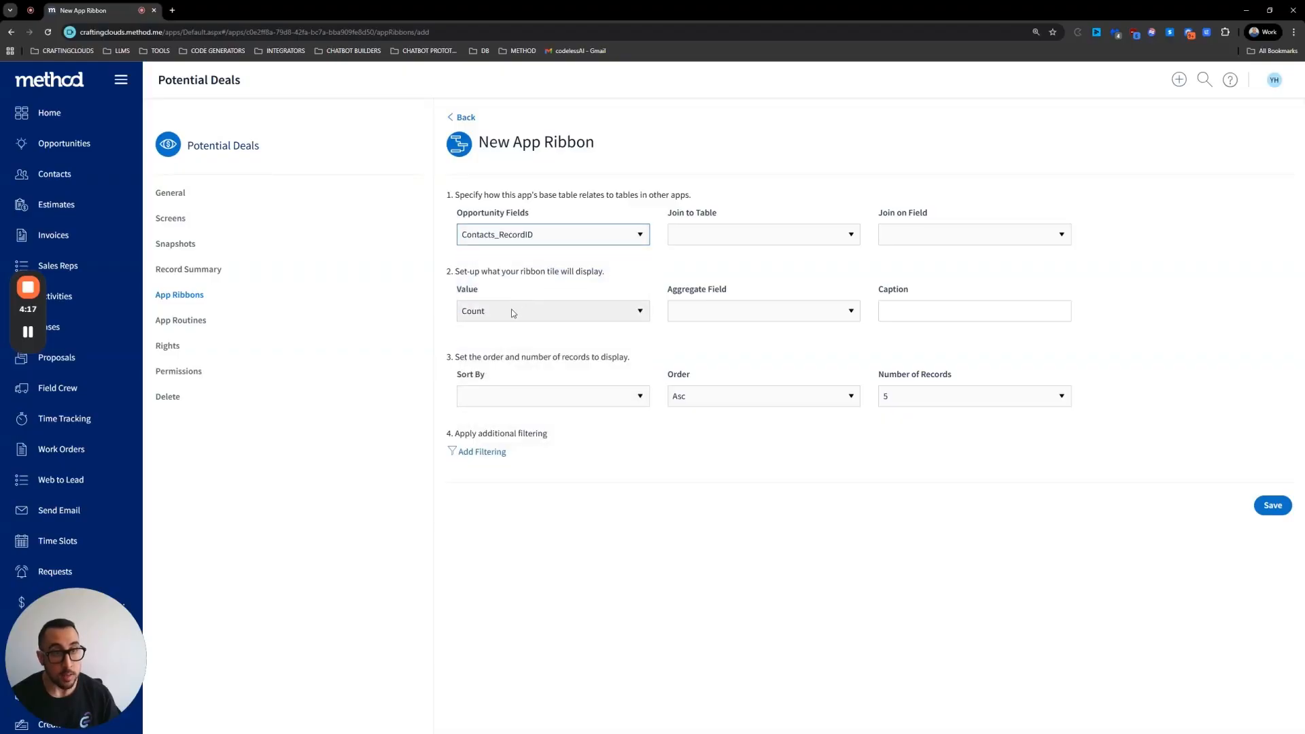
click(523, 235)
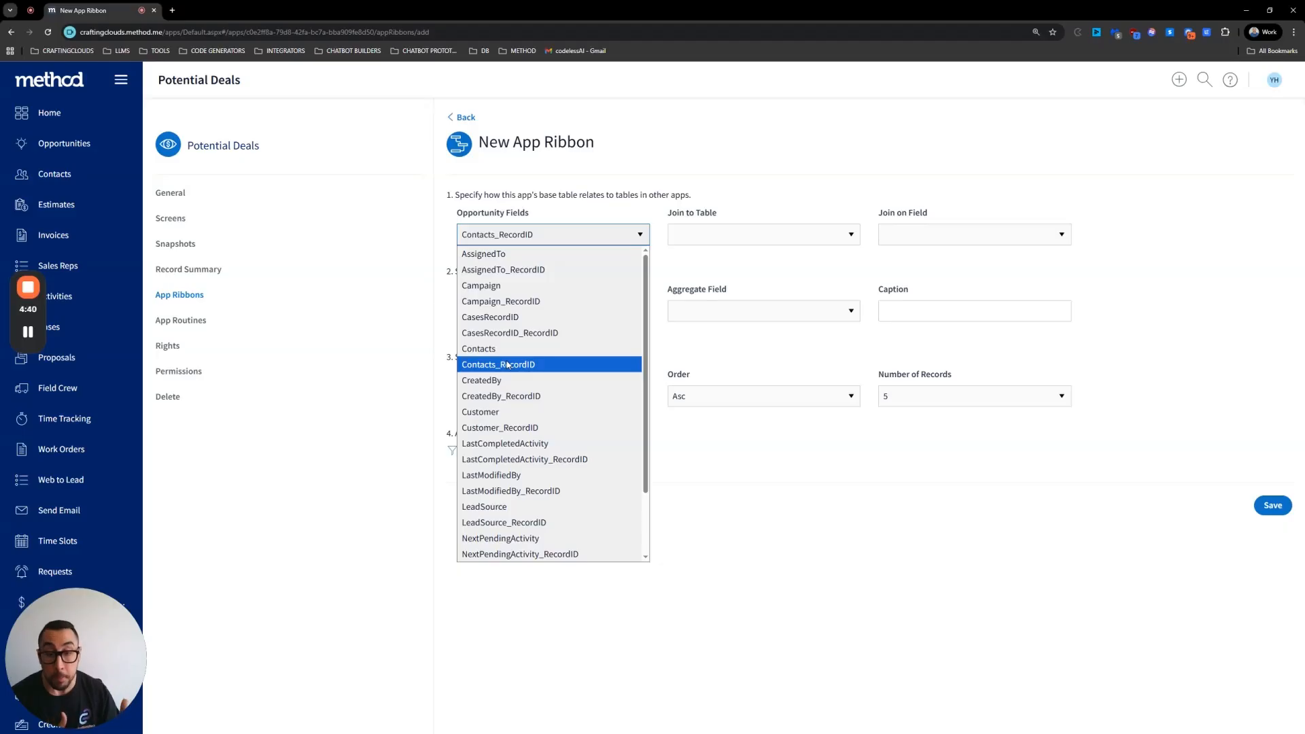
click(497, 429)
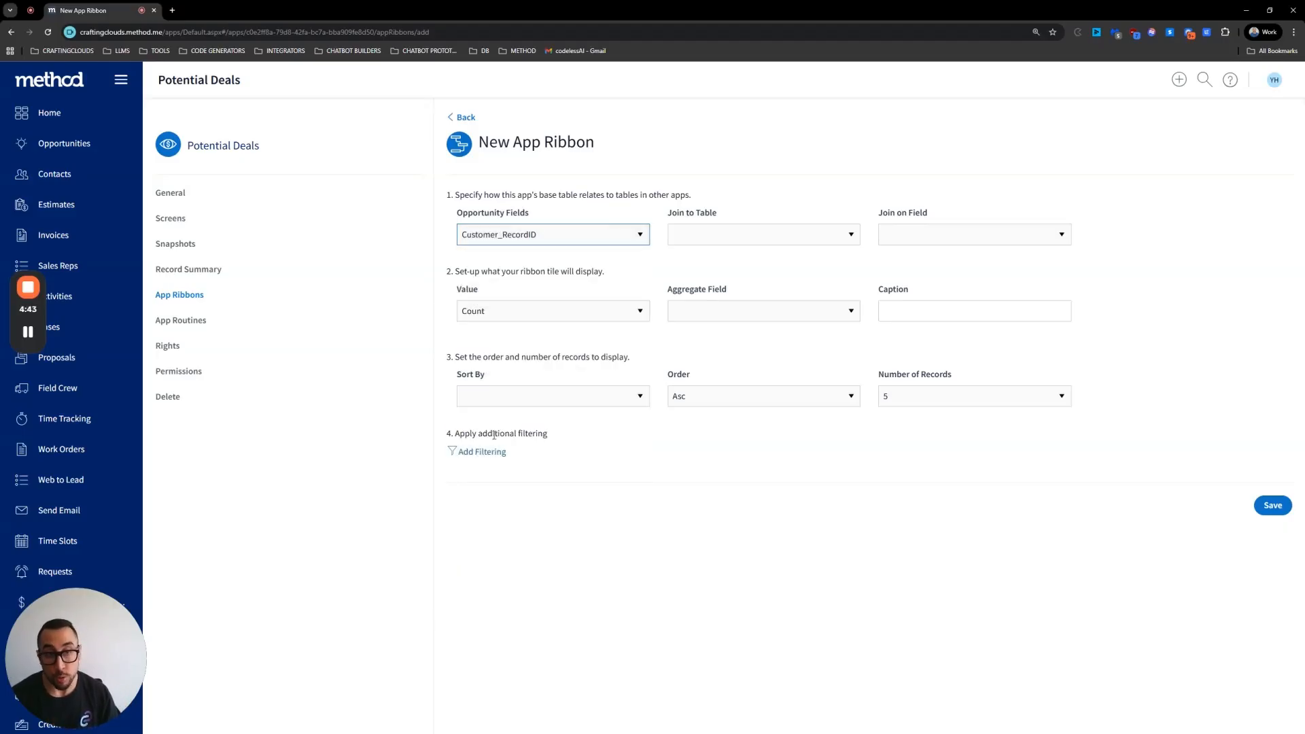
Step: Set the app ribbon's Join to Table to Contacts
click(757, 230)
scroll(731, 397, down, 10)
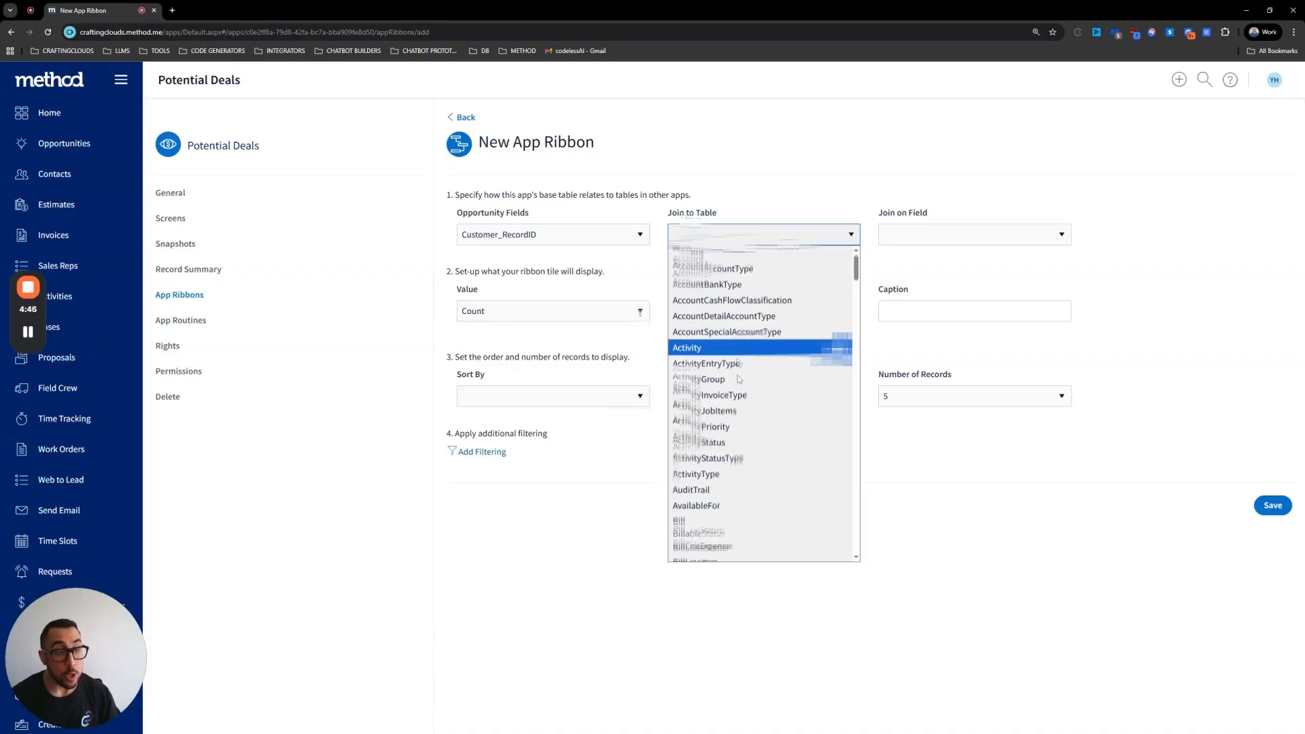
scroll(730, 397, down, 5)
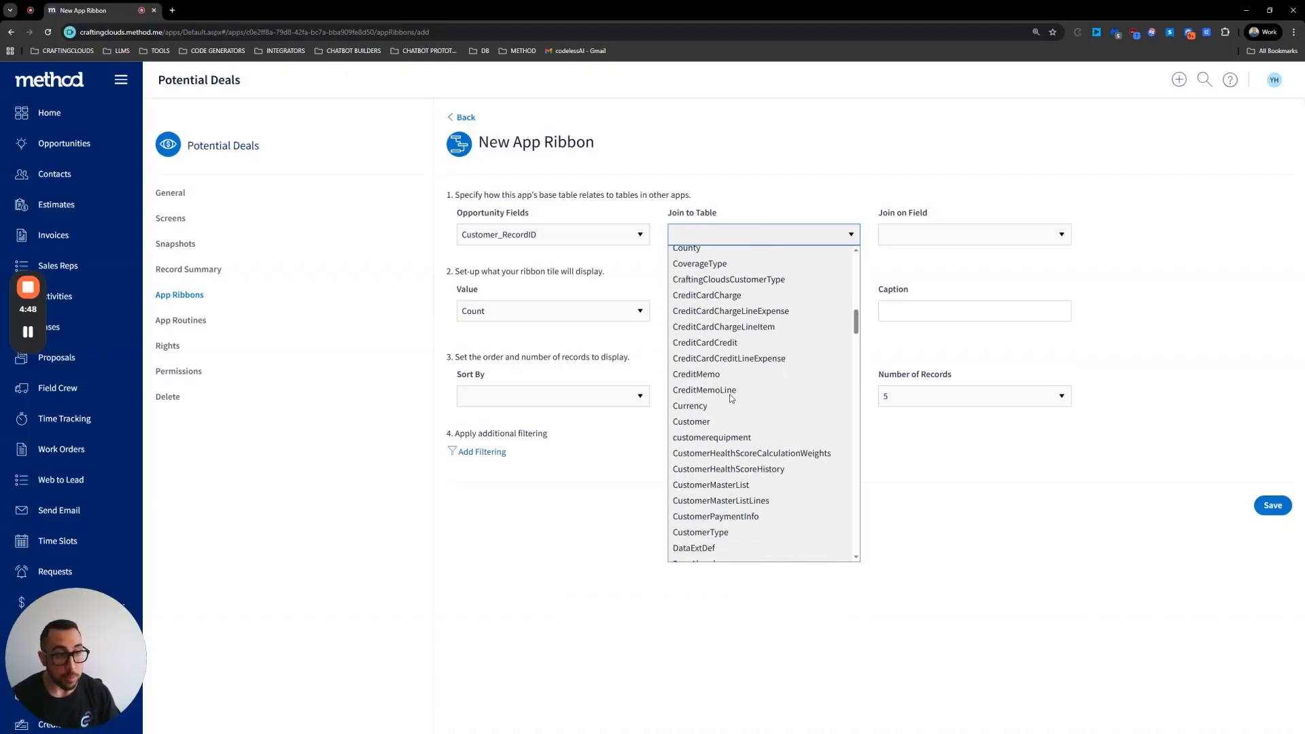
scroll(724, 407, up, 5)
scroll(721, 422, up, 5)
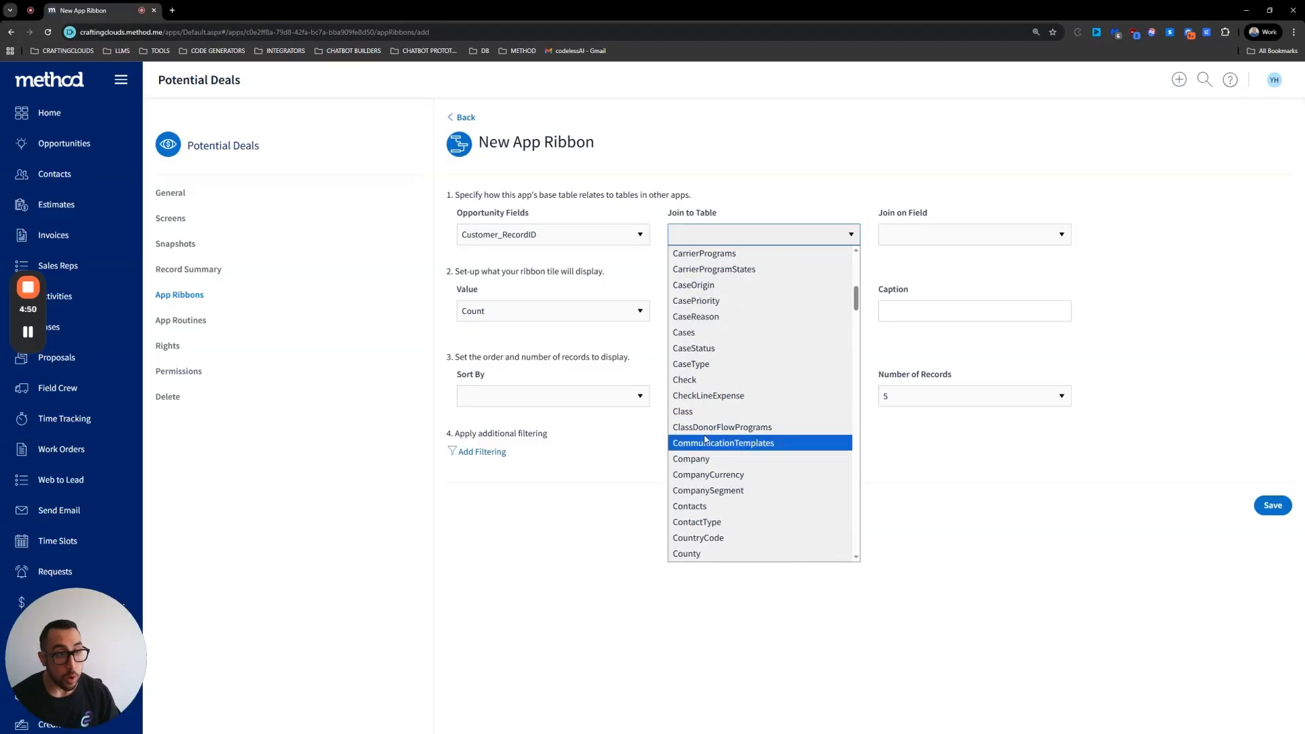
click(702, 508)
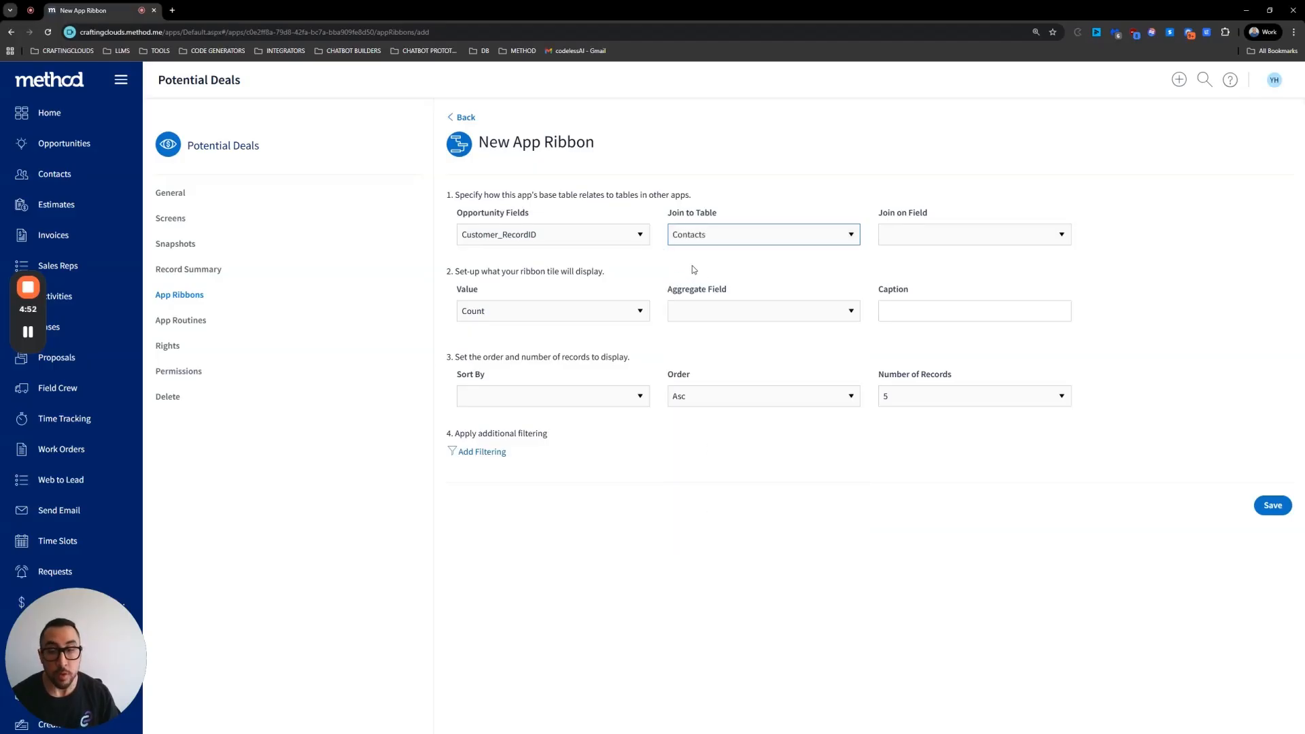
right_click(102, 11)
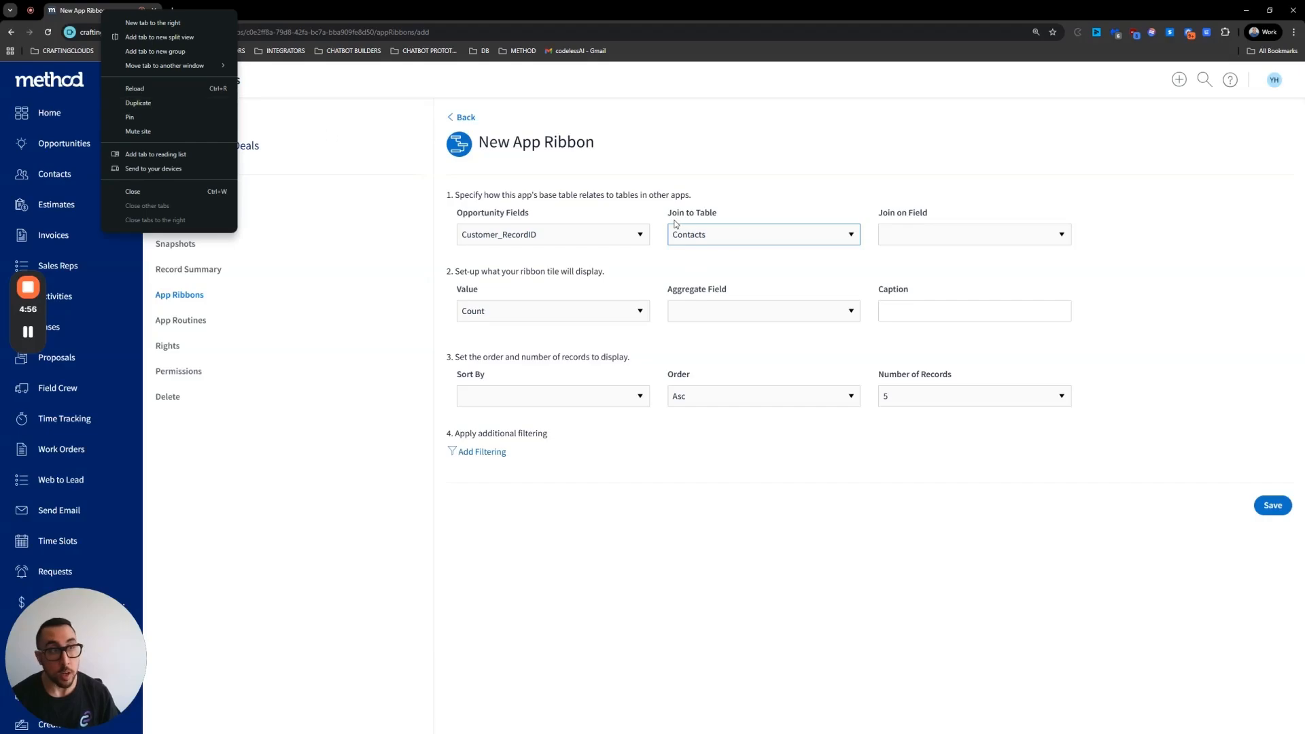
click(733, 238)
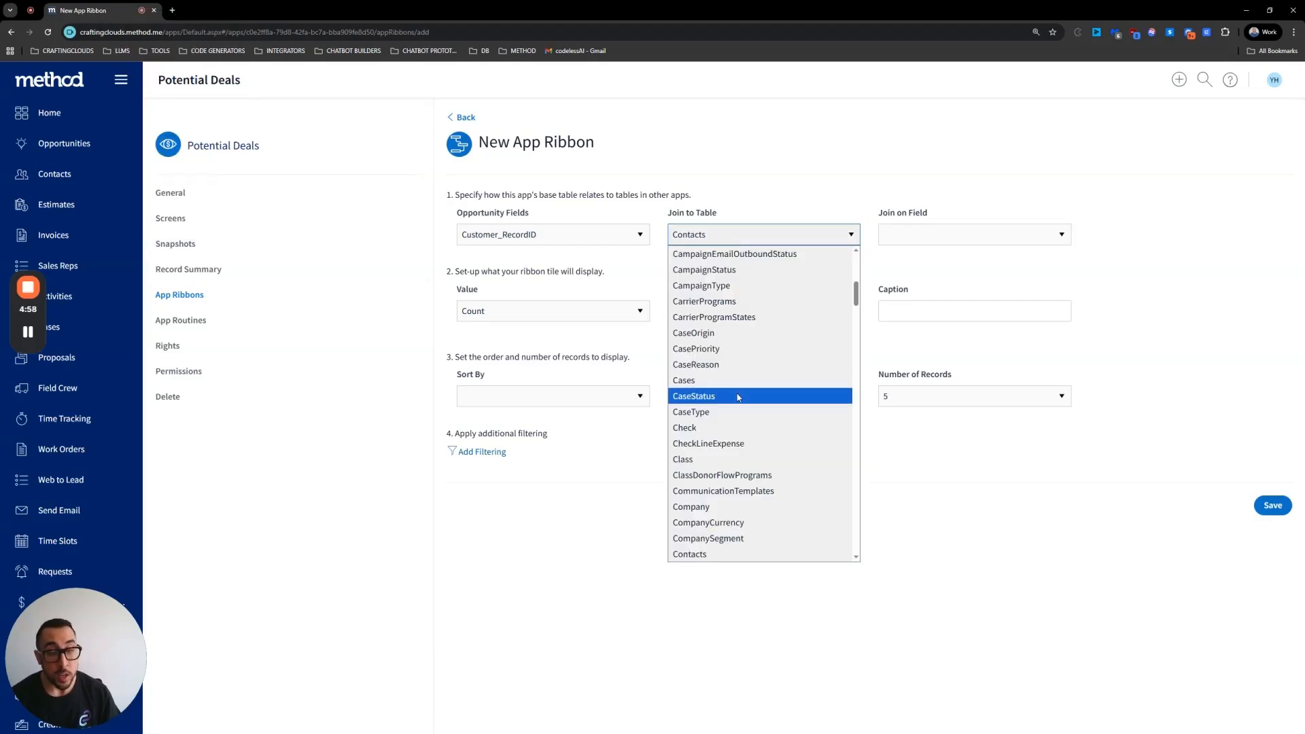
scroll(735, 408, down, 5)
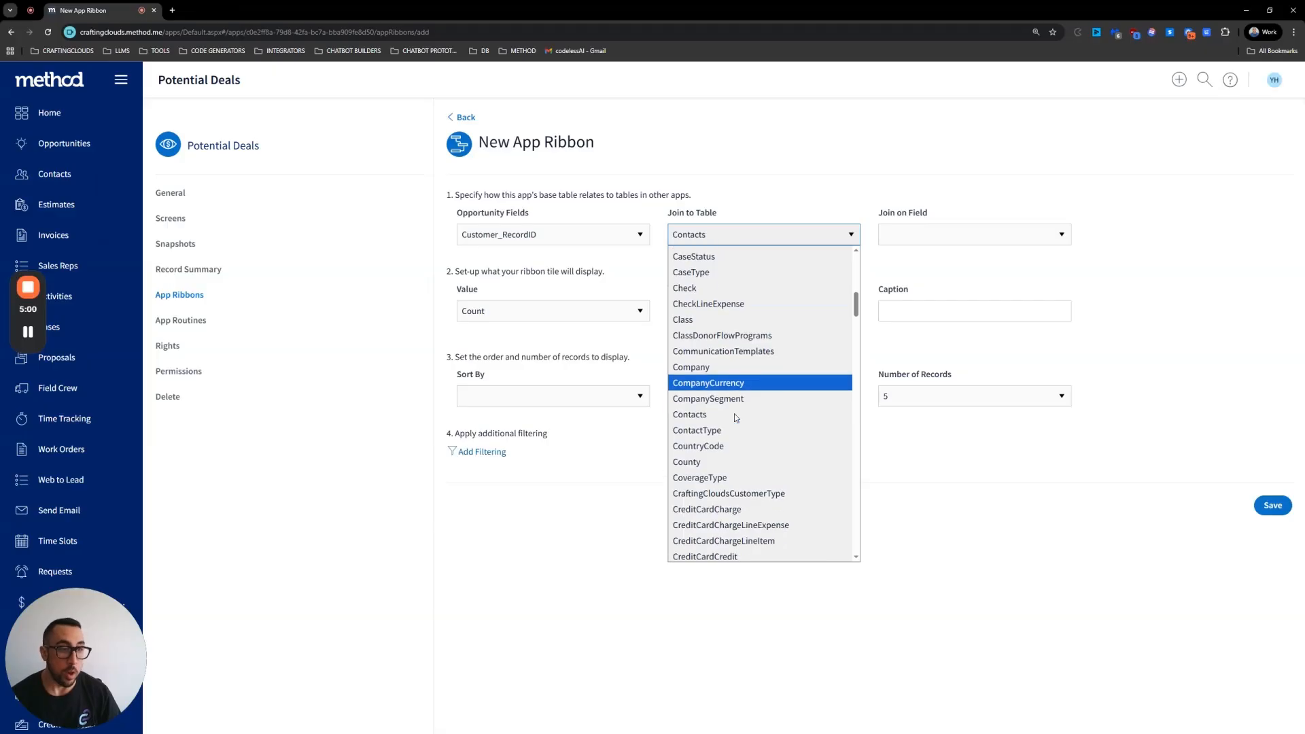
scroll(733, 407, up, 5)
click(704, 239)
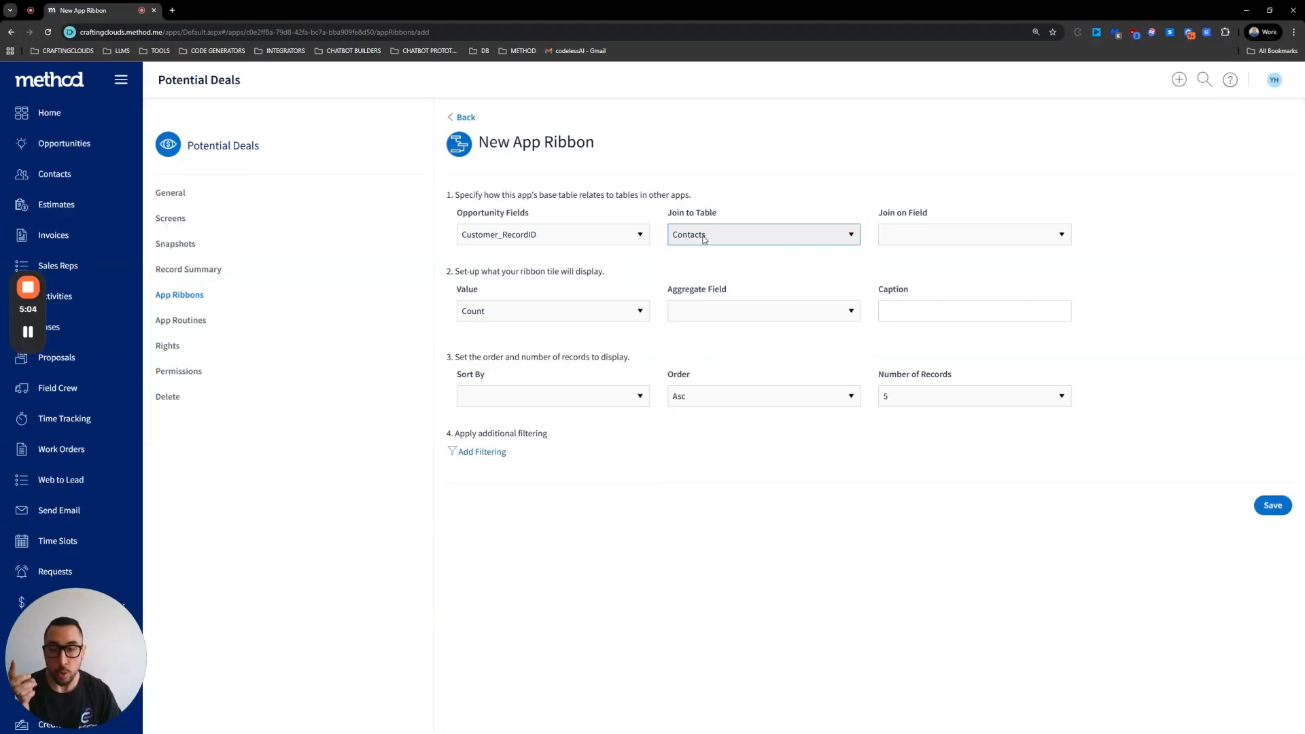
Step: Duplicate the browser tab and check the View Contact screen's table in the designer's screen properties
right_click(91, 10)
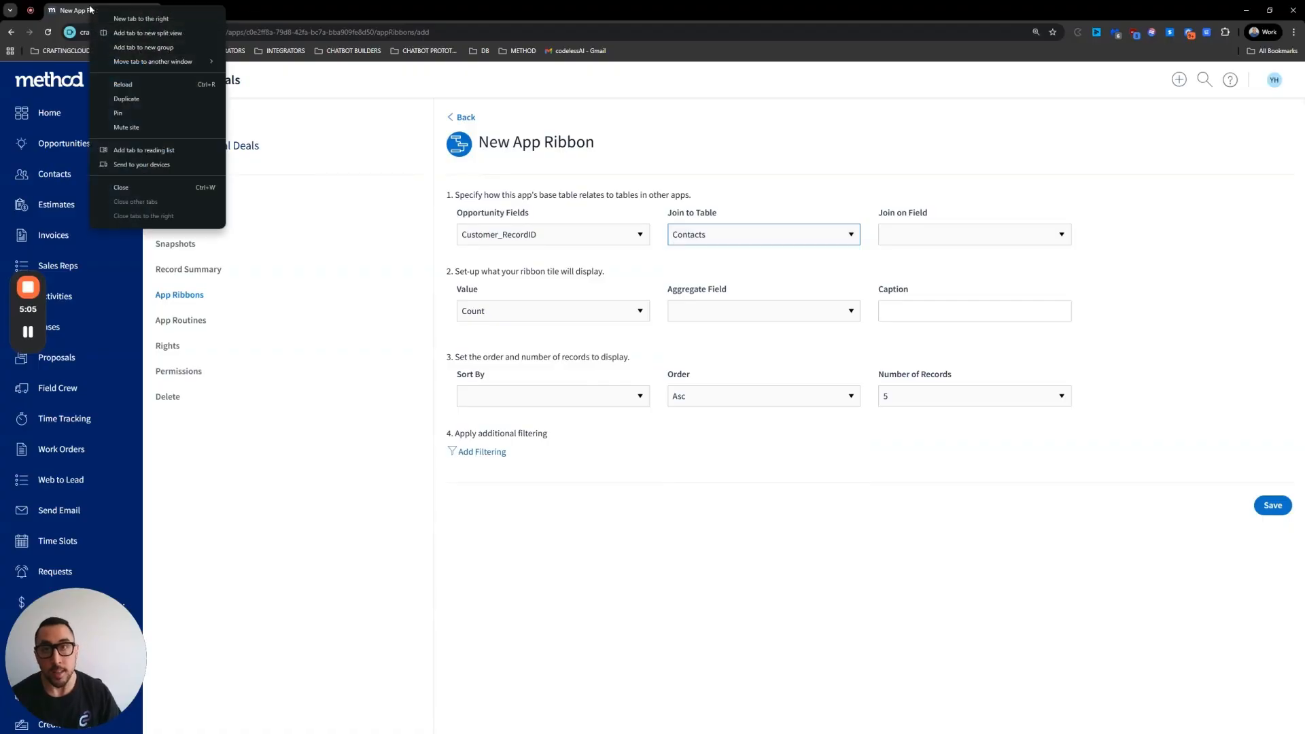
click(146, 100)
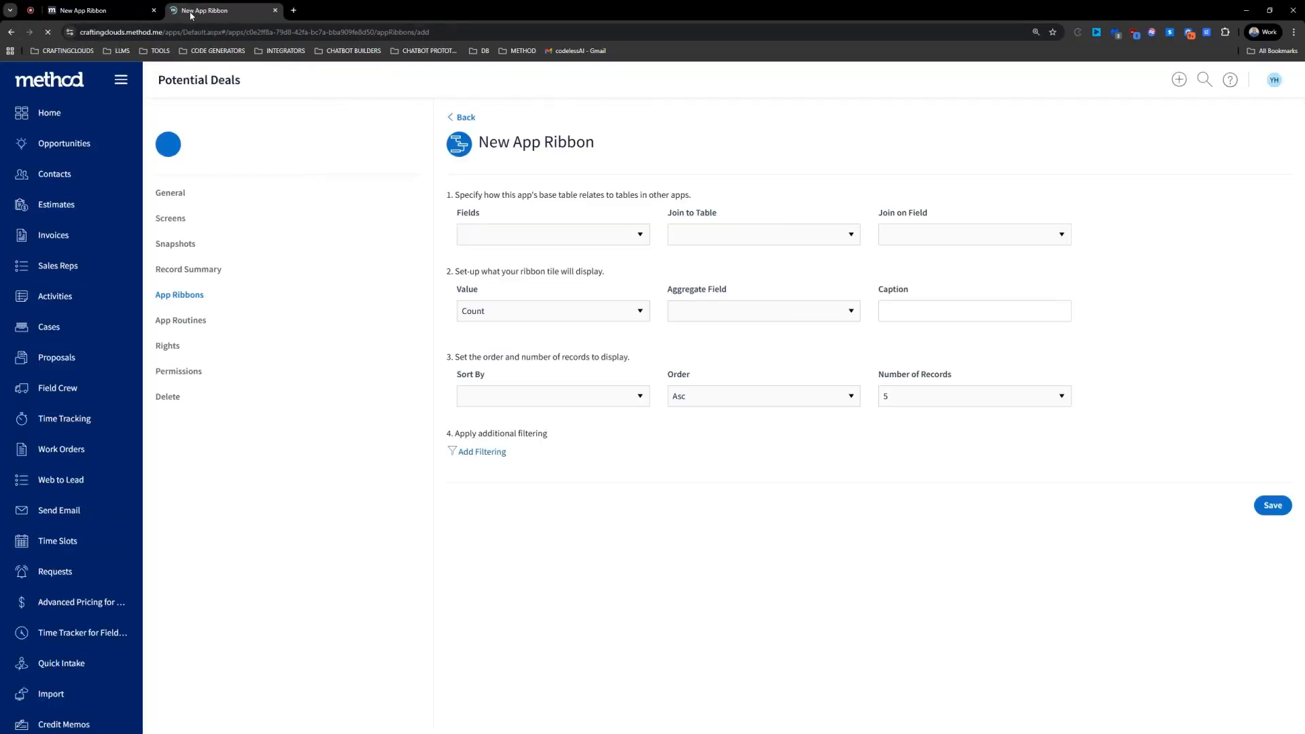
click(65, 175)
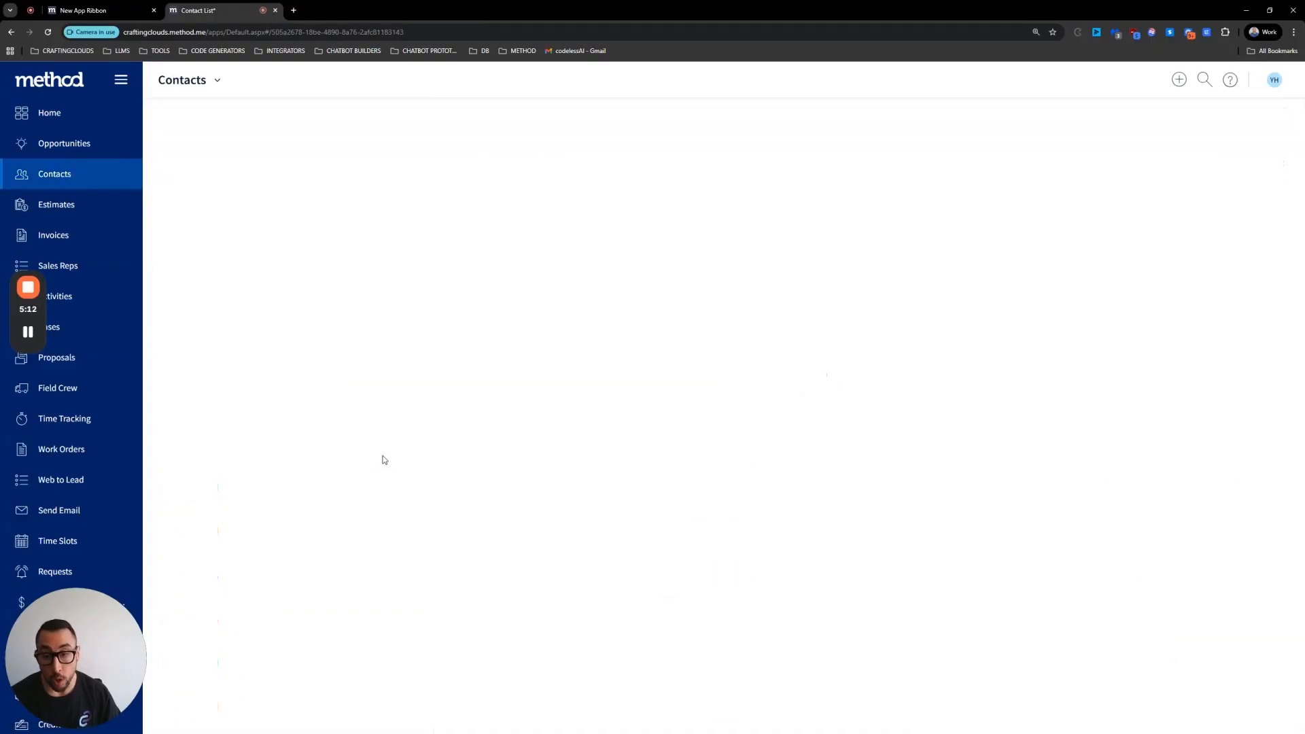
click(218, 80)
click(204, 129)
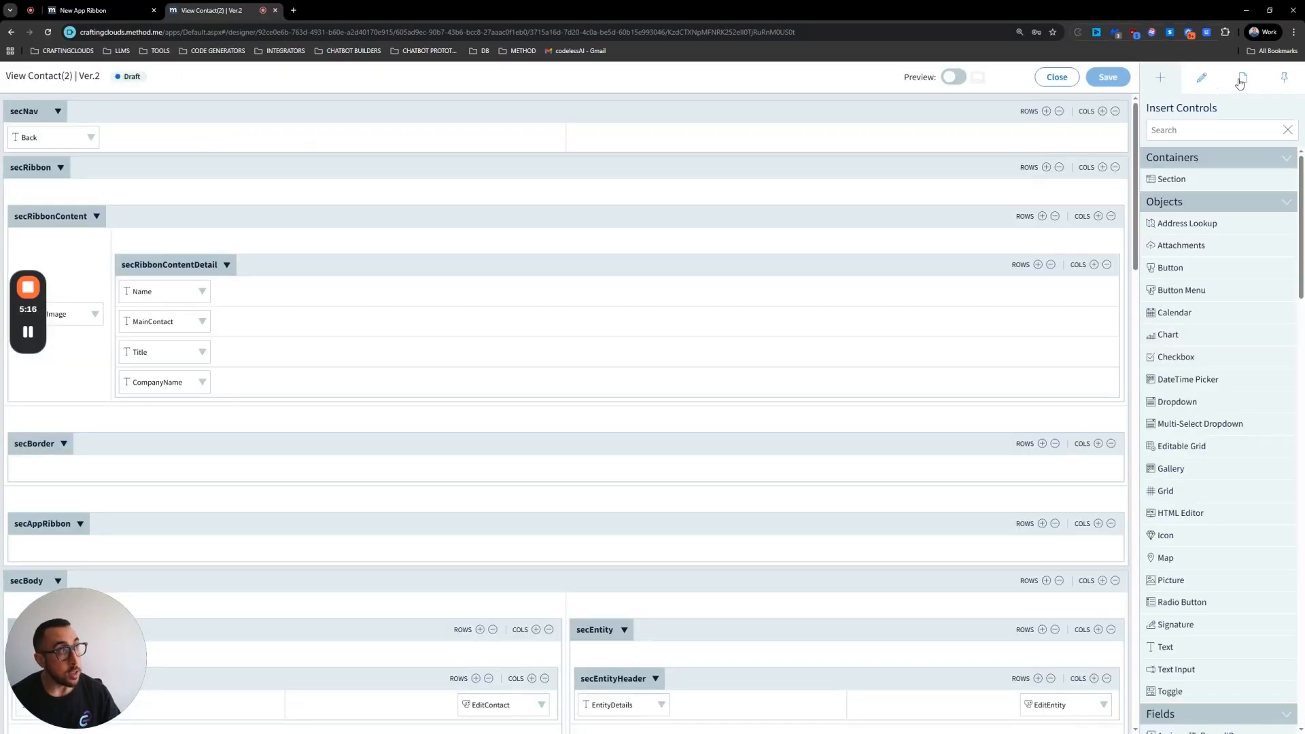
click(1240, 83)
drag(1190, 226, 1154, 230)
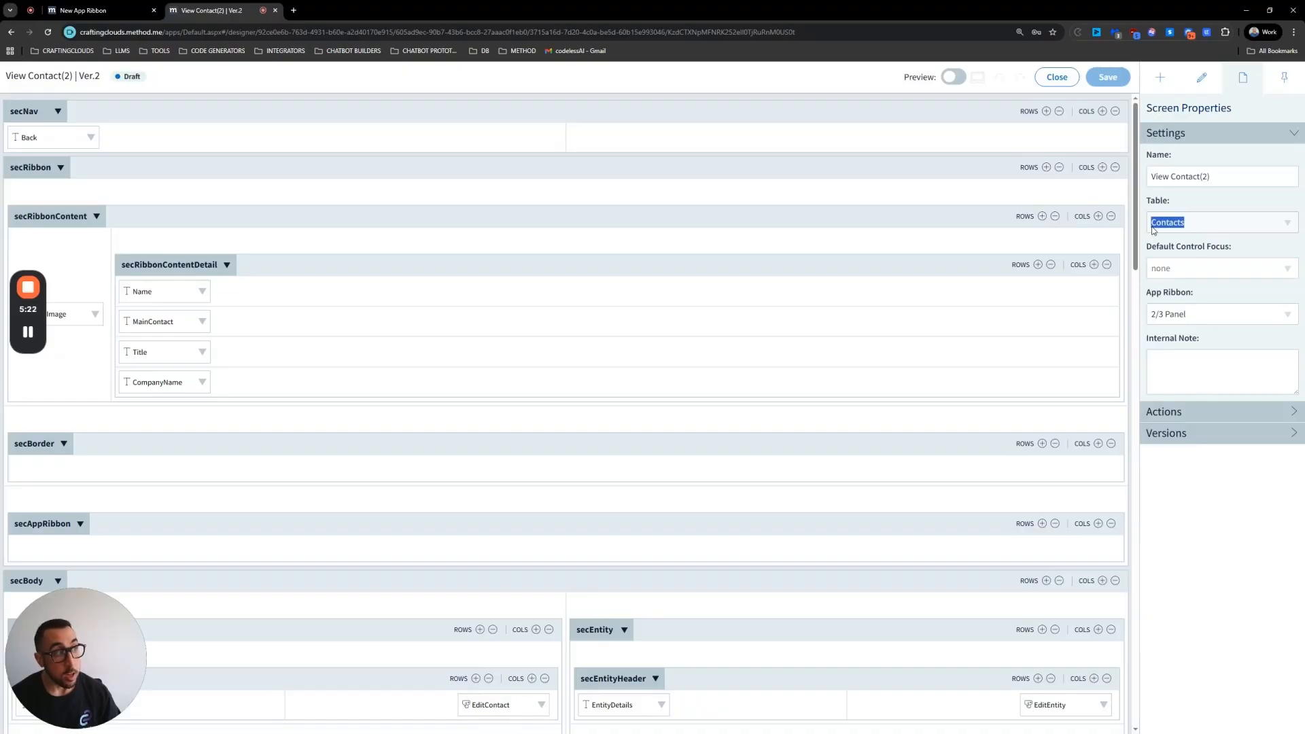
click(120, 11)
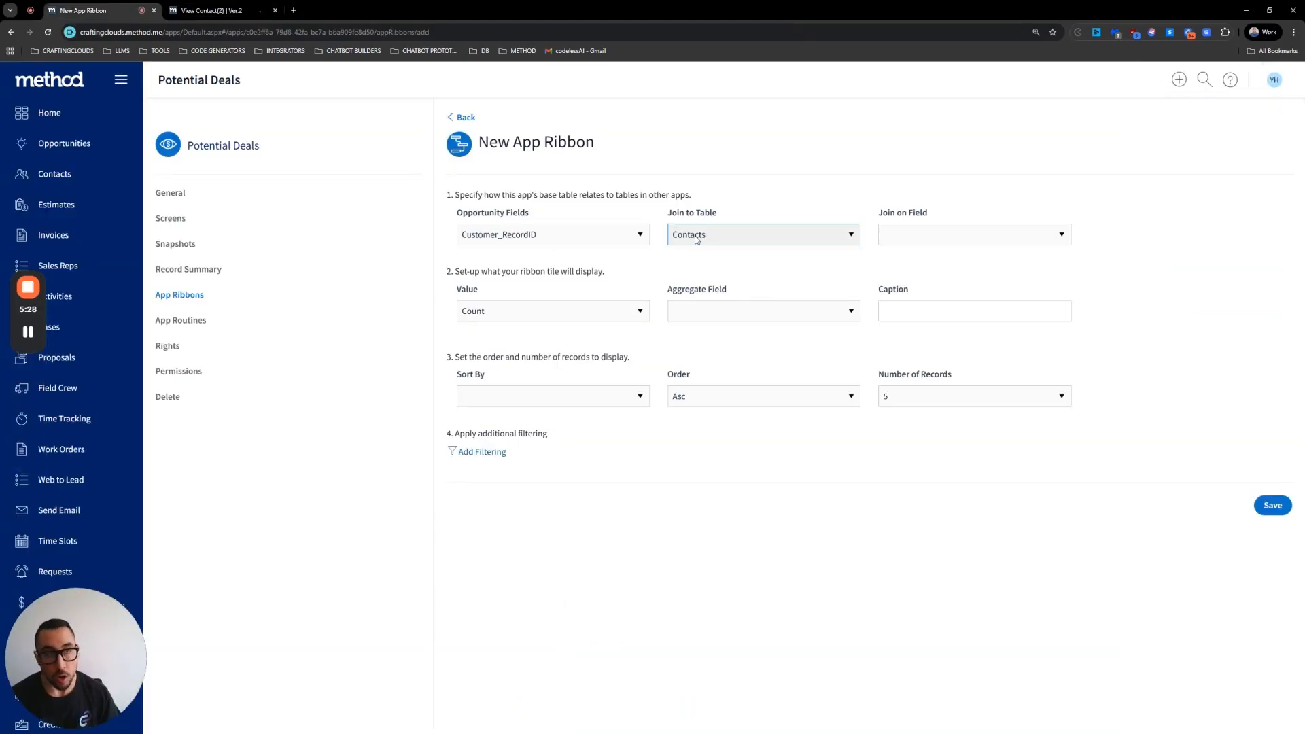
Step: Set the app ribbon's Join on Field to Entity_RecordID
click(939, 235)
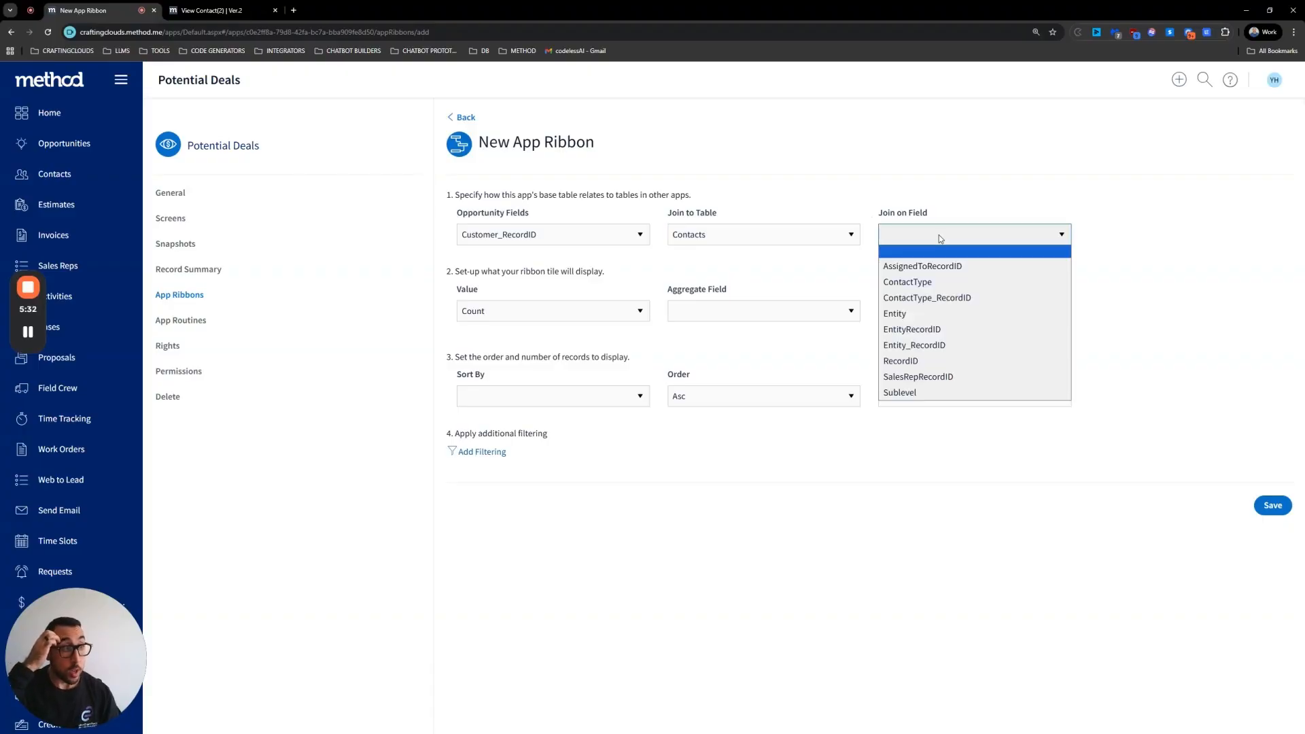
click(916, 346)
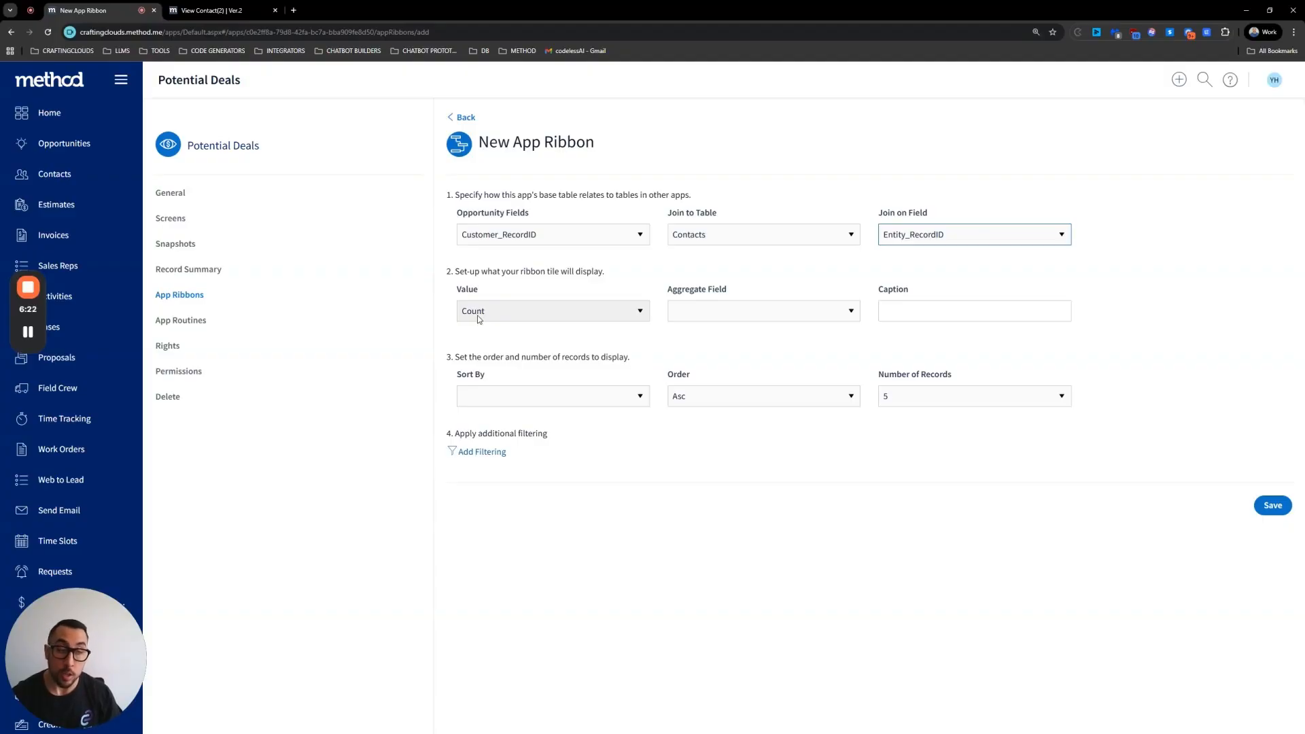
Step: Set the ribbon tile's Value to Count and its Aggregate Field to RecordID
click(564, 311)
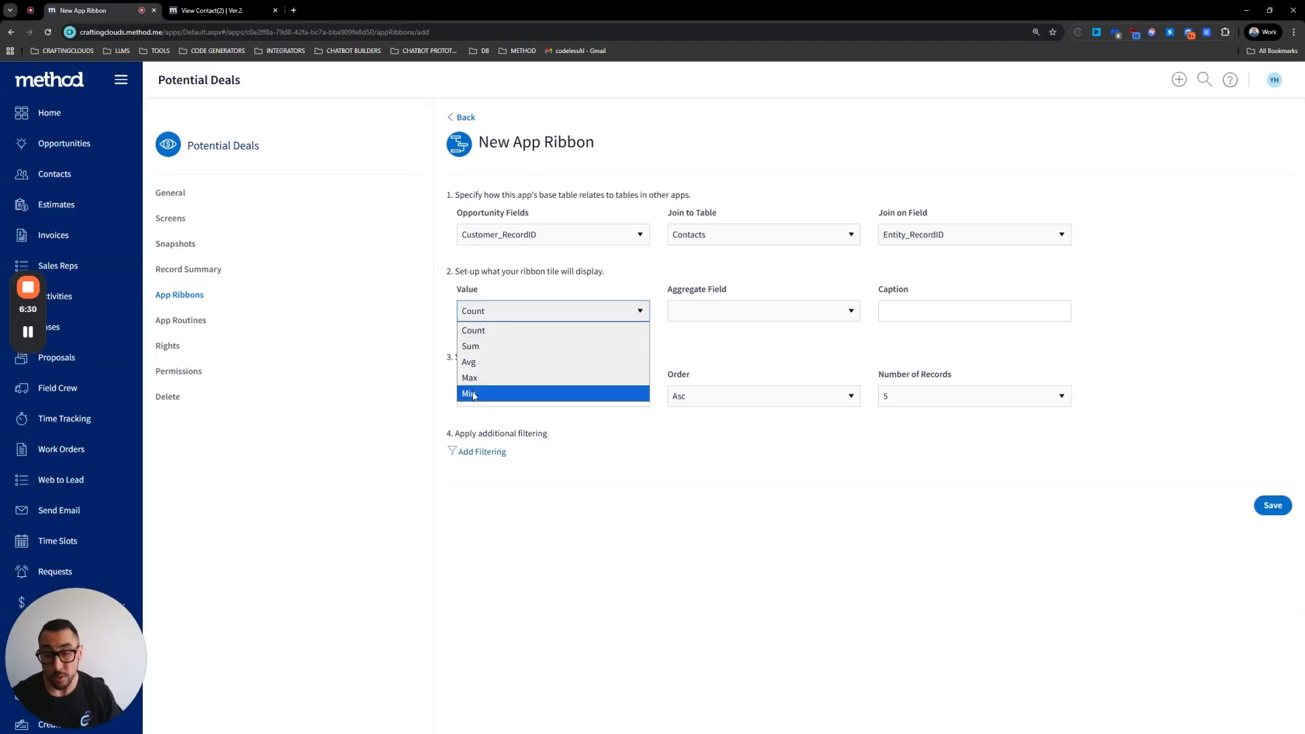
click(484, 336)
click(714, 312)
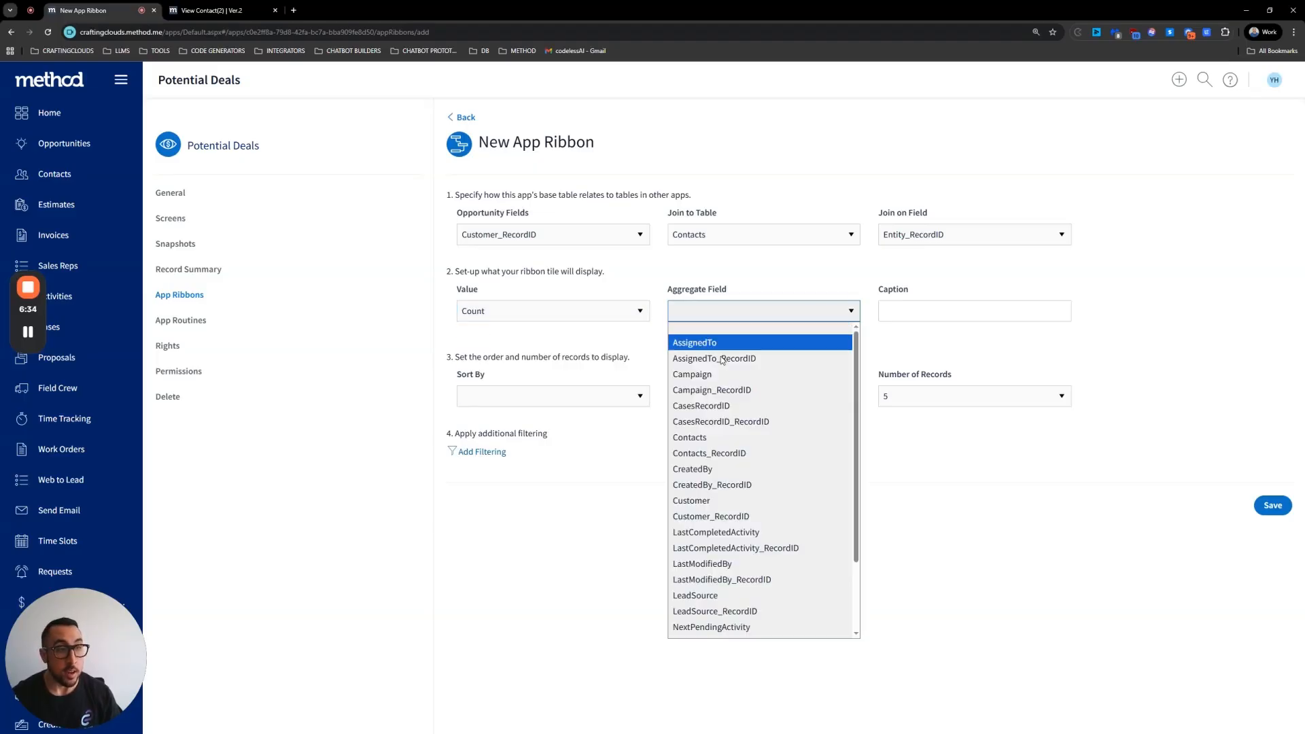
scroll(729, 393, down, 2)
click(719, 631)
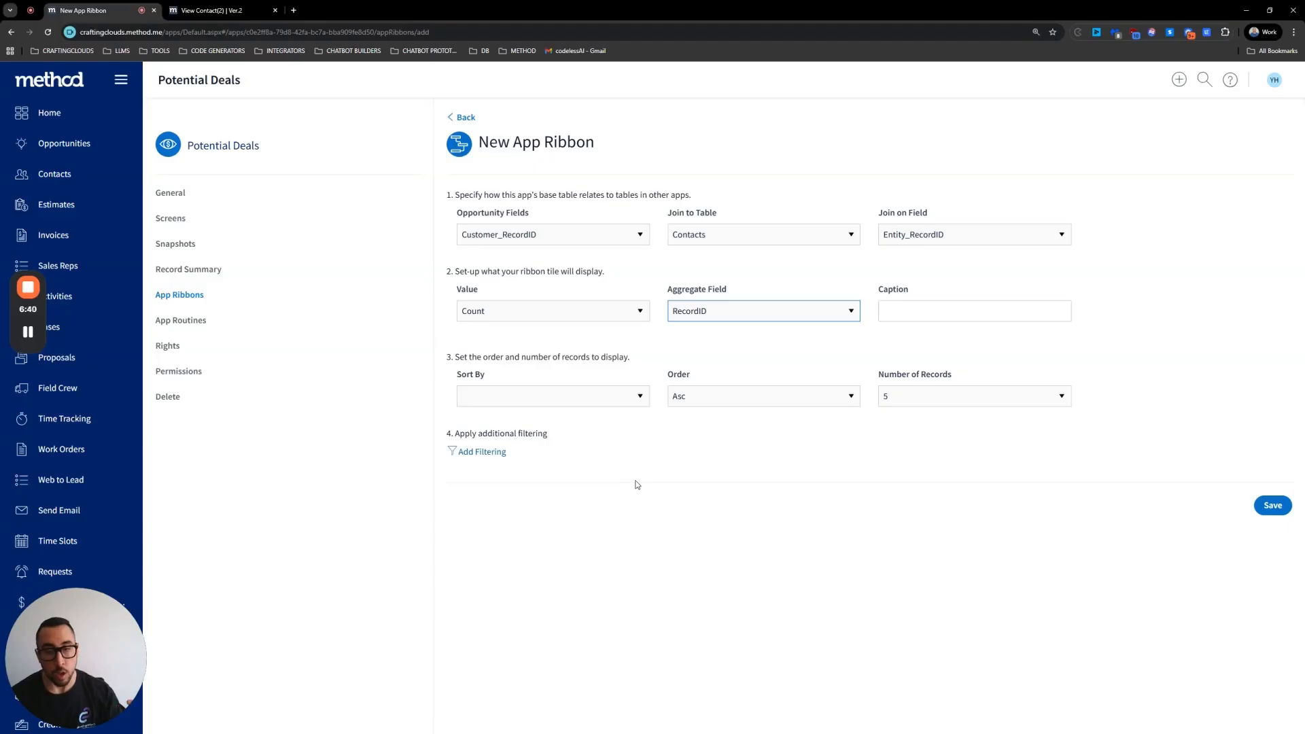
Step: Enter Potential Deals as the app ribbon's caption
click(945, 301)
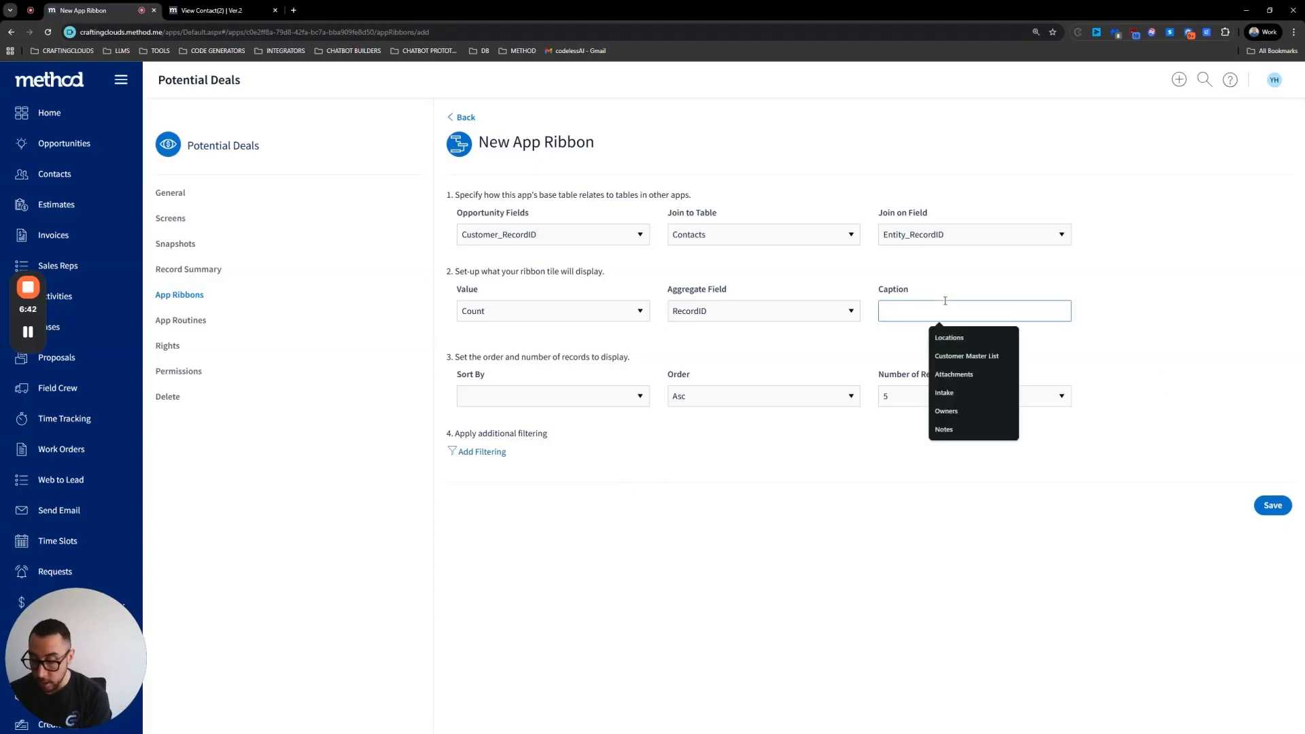
text(Poten)
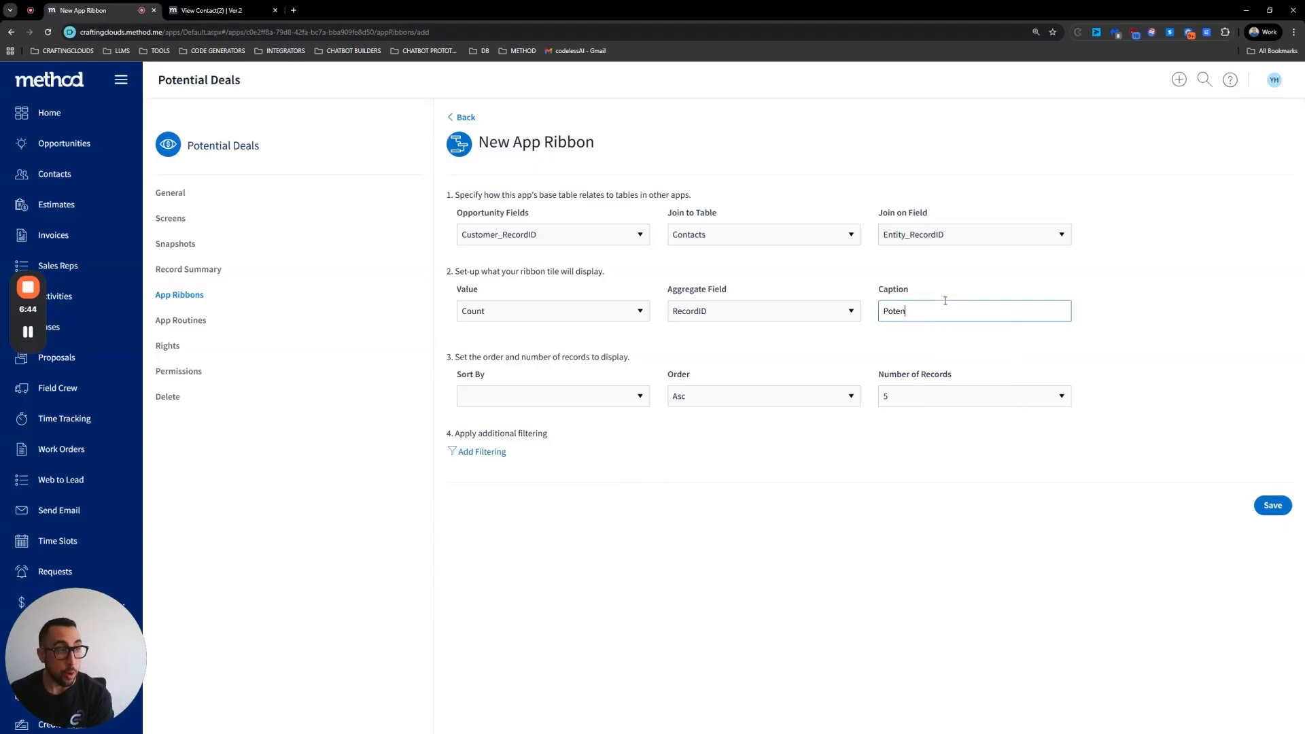
text(tial Deals)
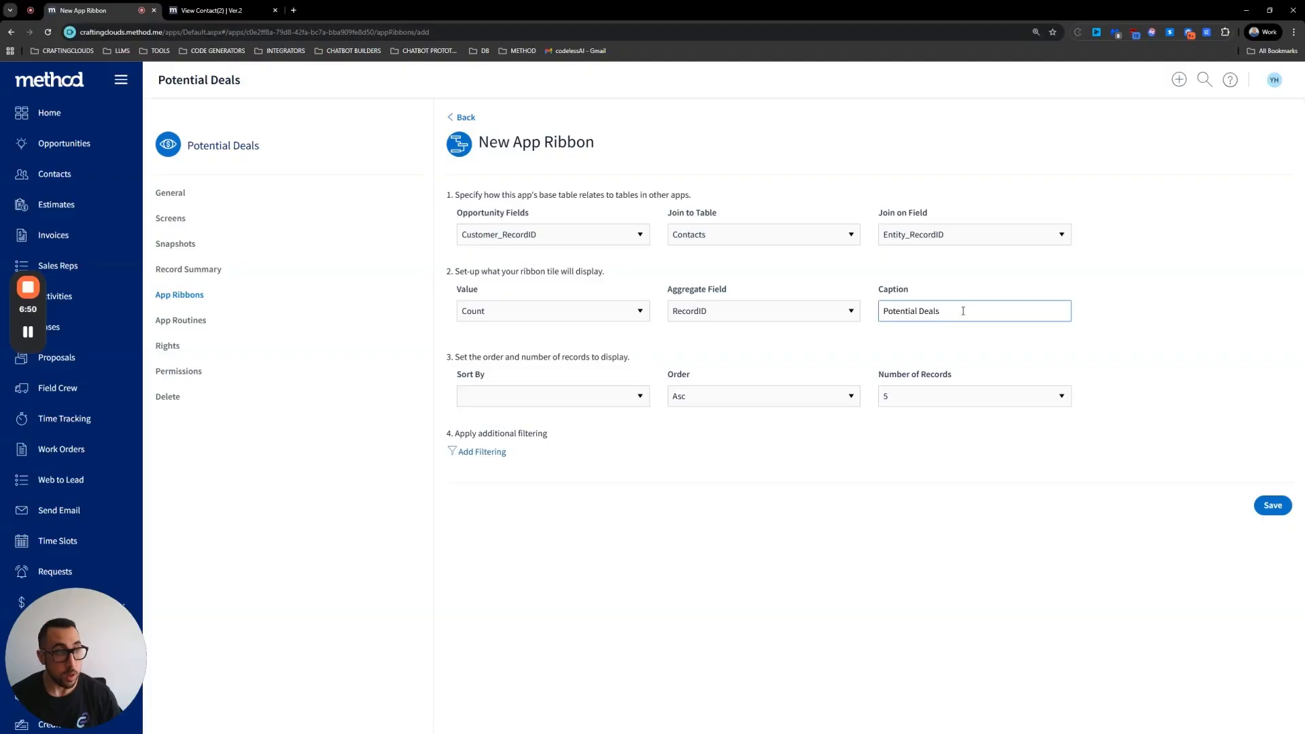
triple_click(929, 312)
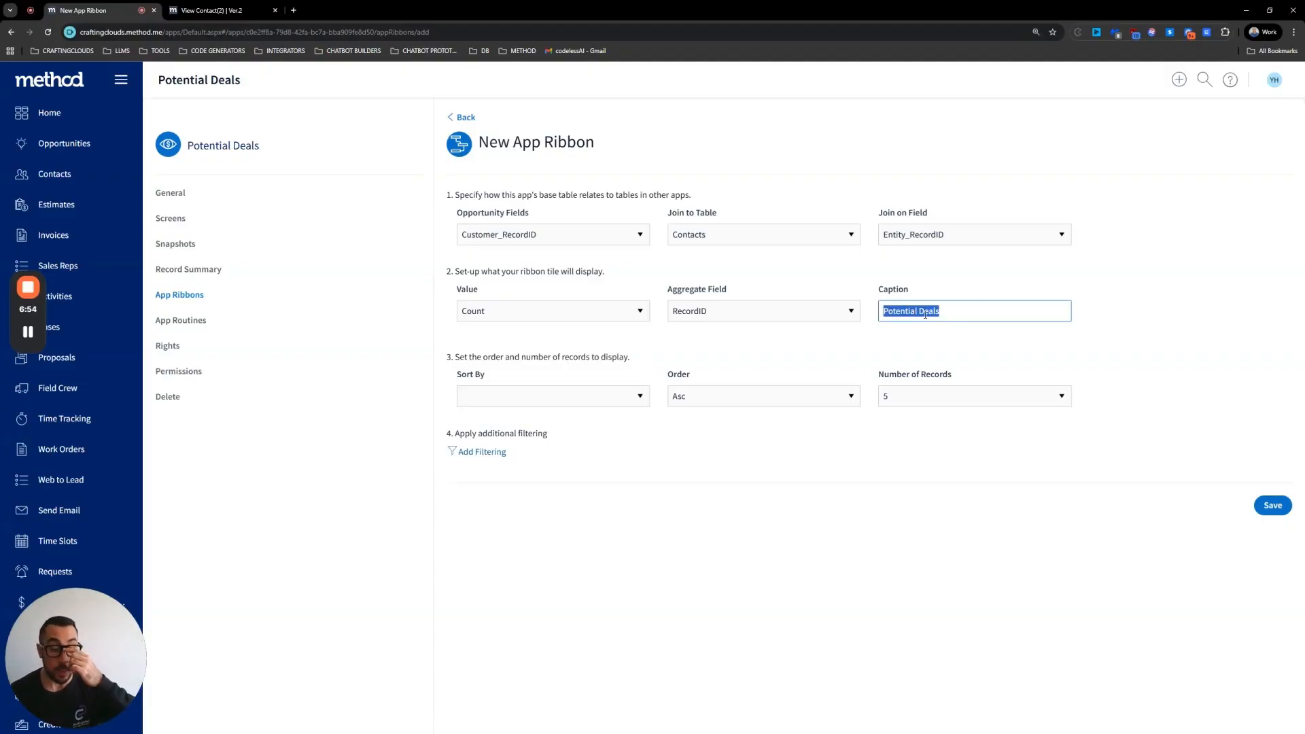
Step: Sort the ribbon records by RecordID in Desc order, showing 5 records
click(516, 405)
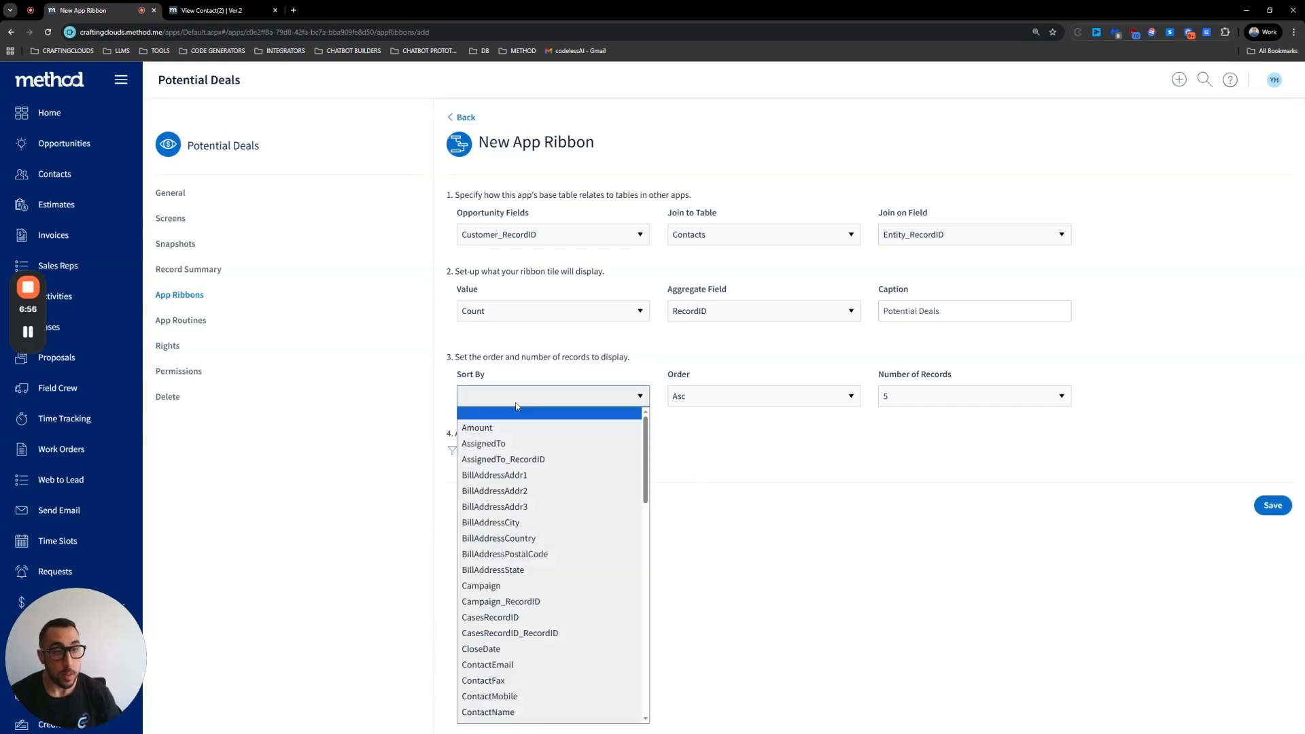
scroll(551, 493, down, 10)
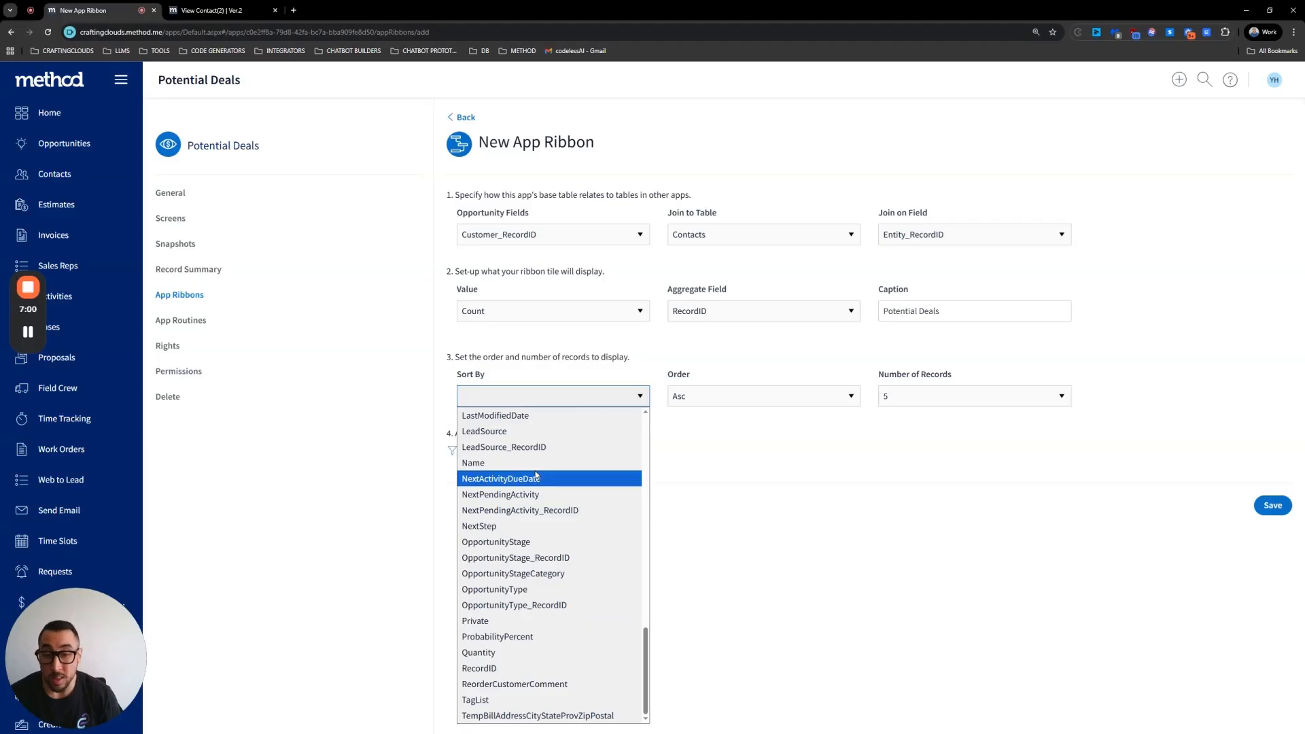
click(484, 668)
click(702, 401)
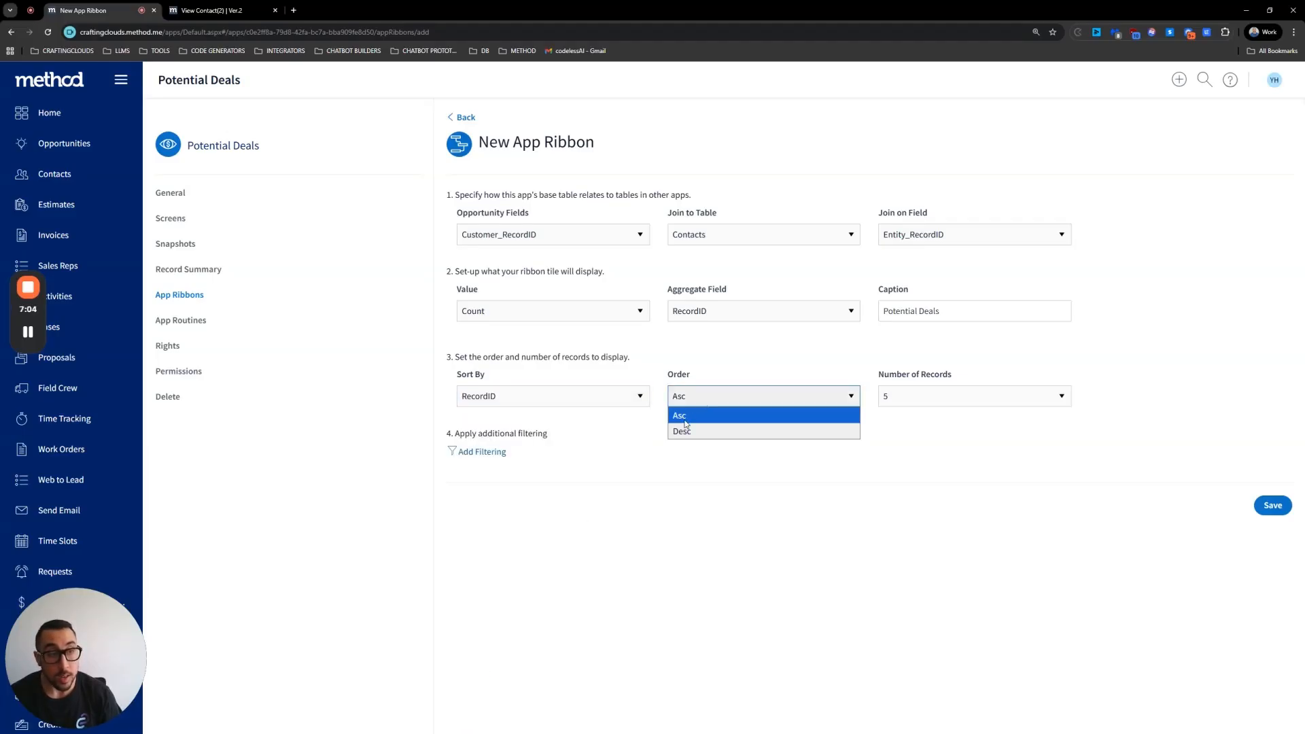
click(683, 431)
click(907, 396)
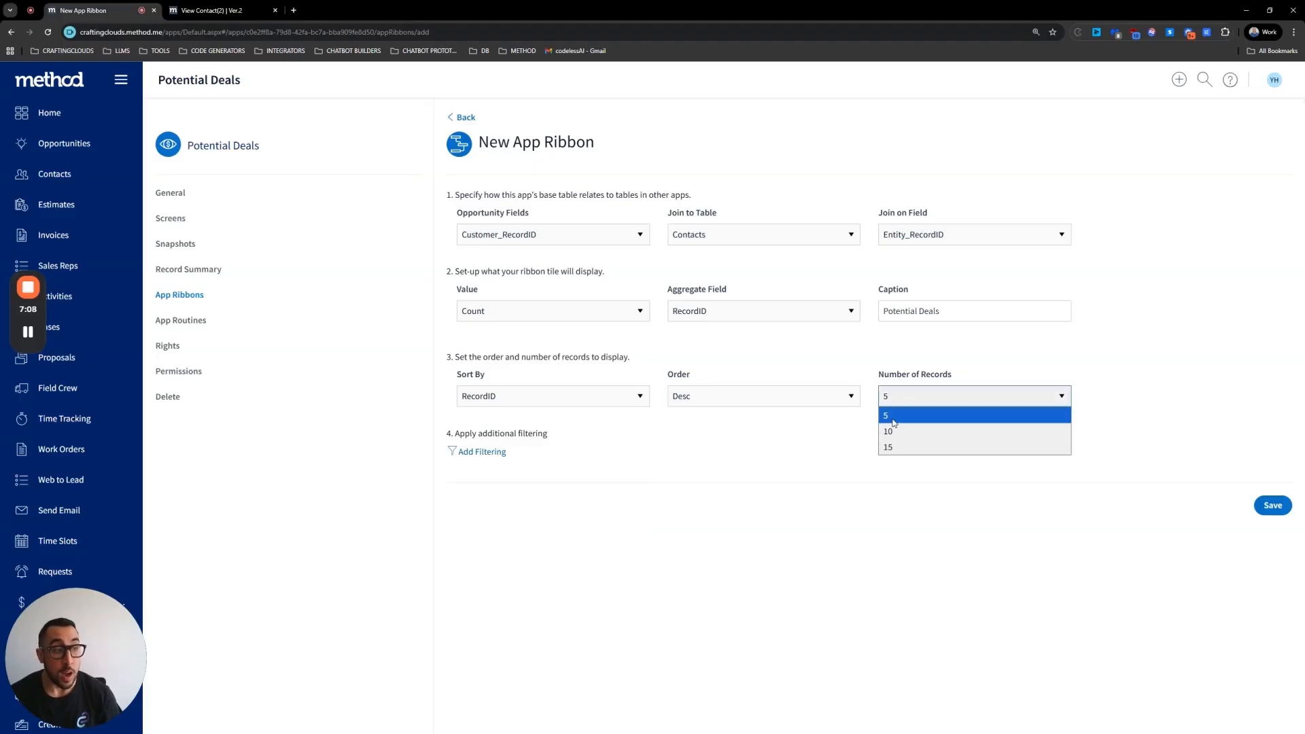
click(904, 393)
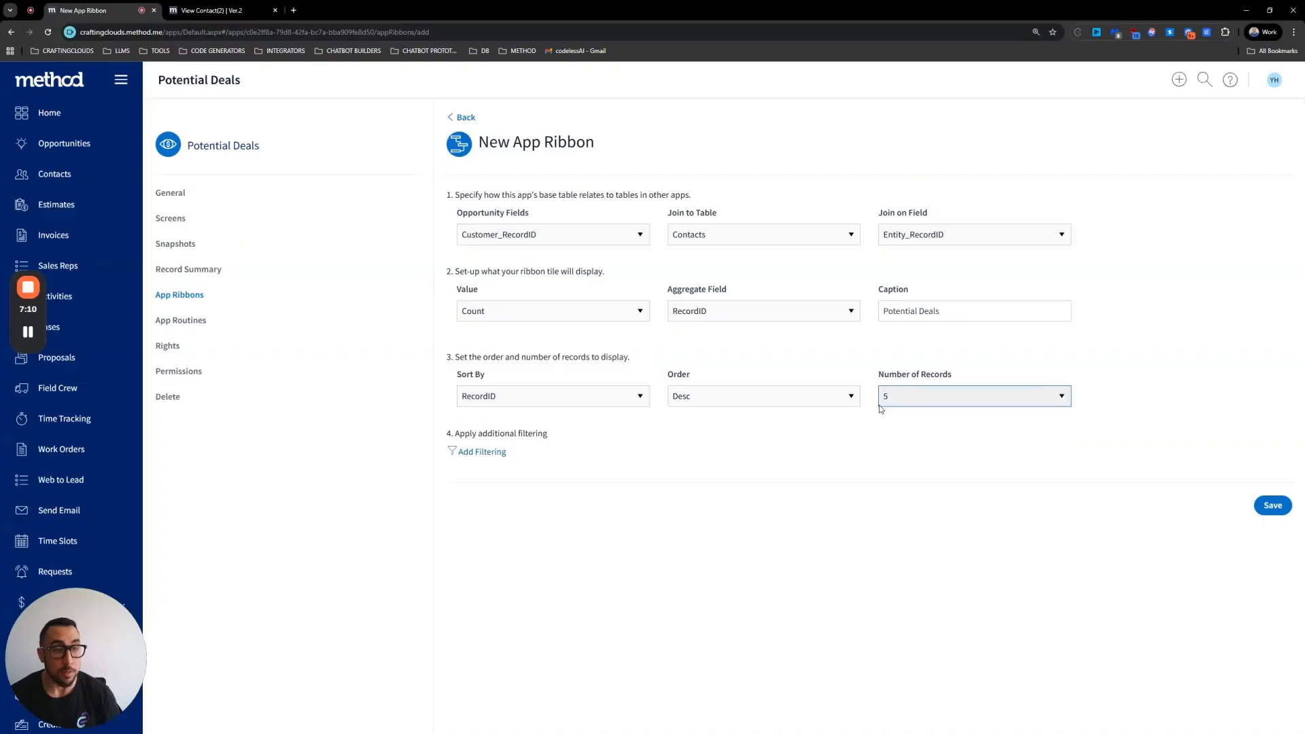
click(479, 452)
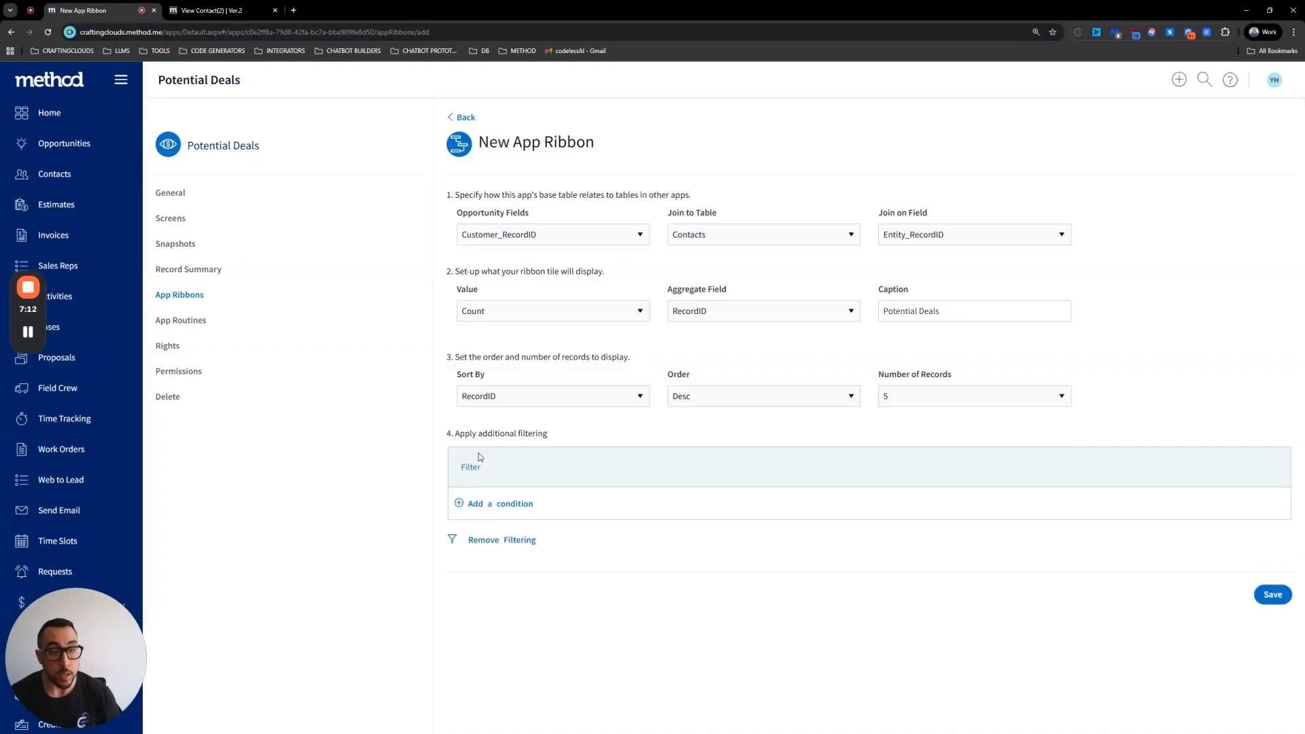
click(503, 505)
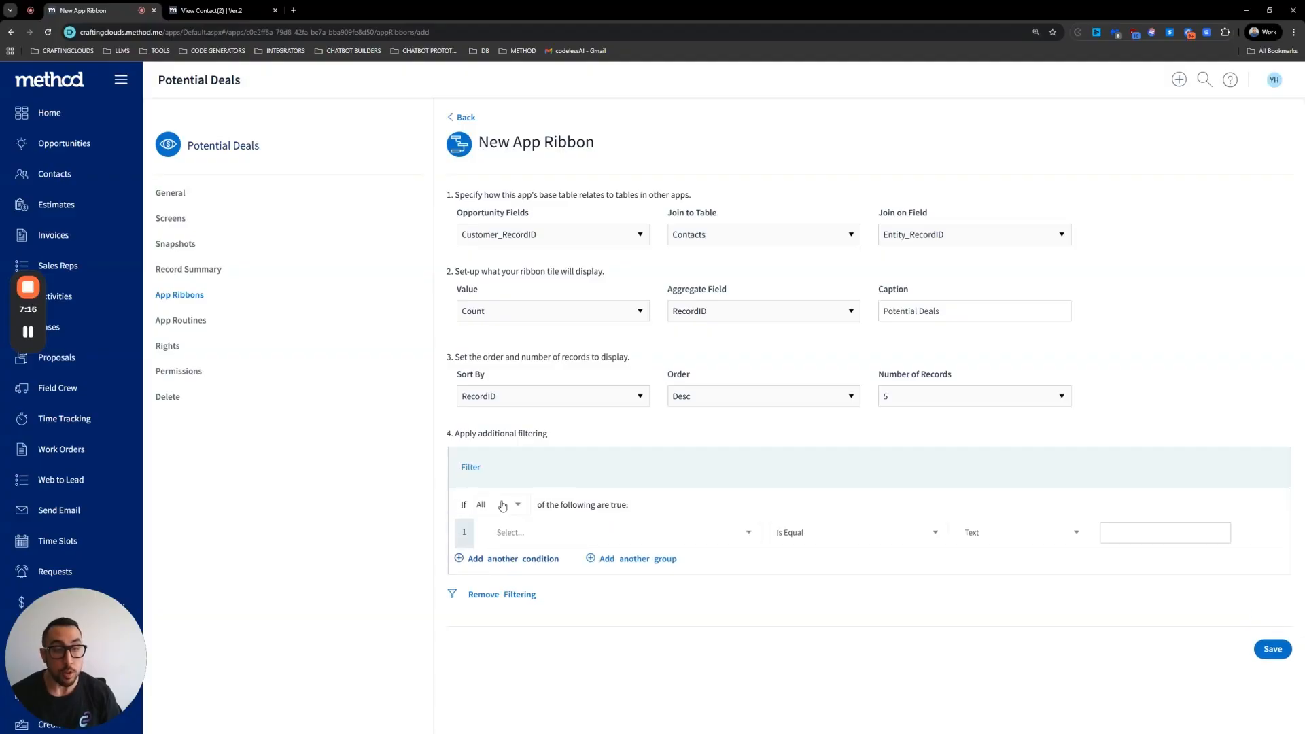
click(533, 534)
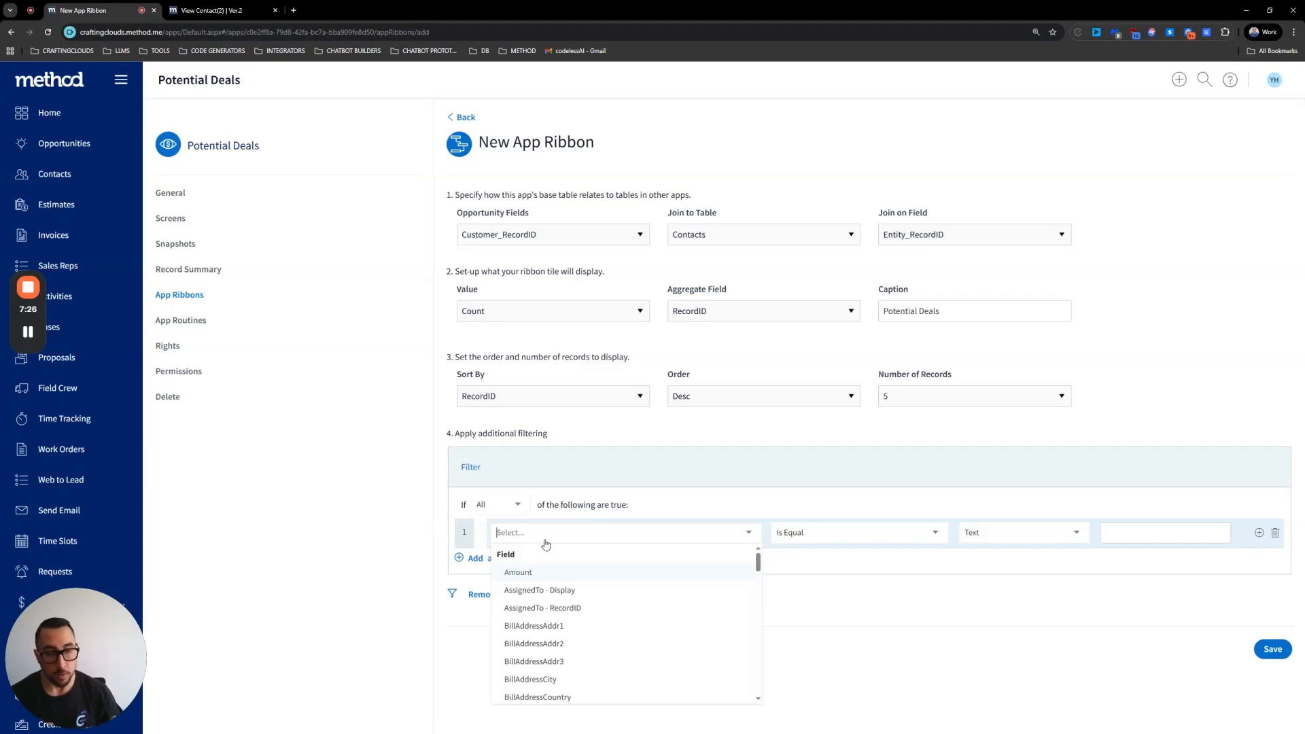
scroll(564, 636, down, 10)
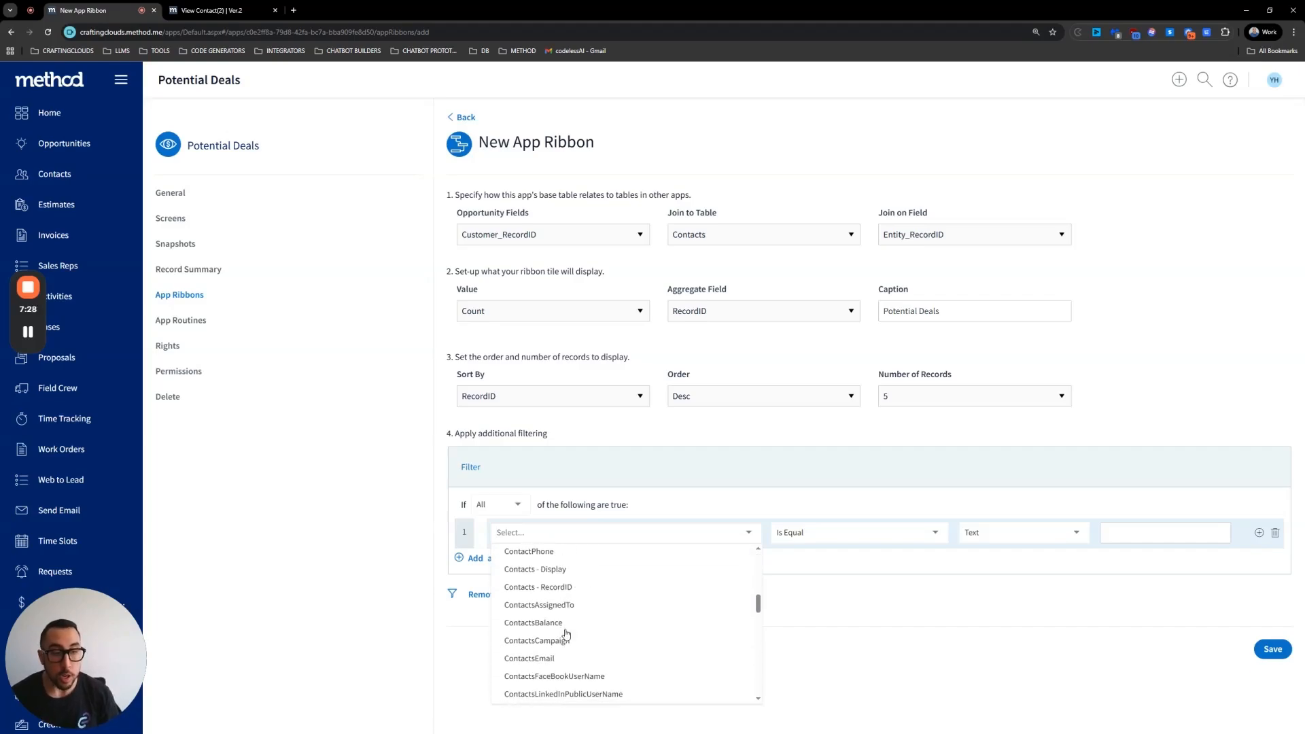
scroll(566, 634, down, 8)
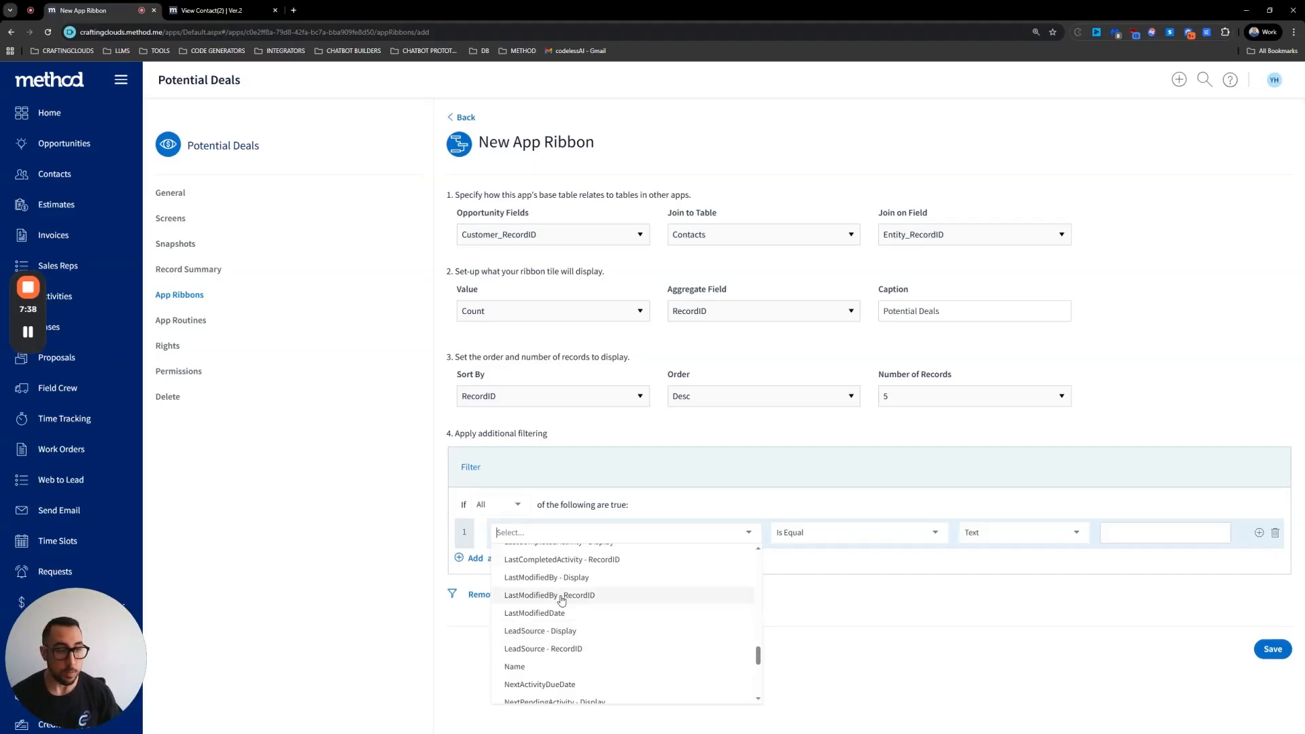
scroll(583, 654, down, 5)
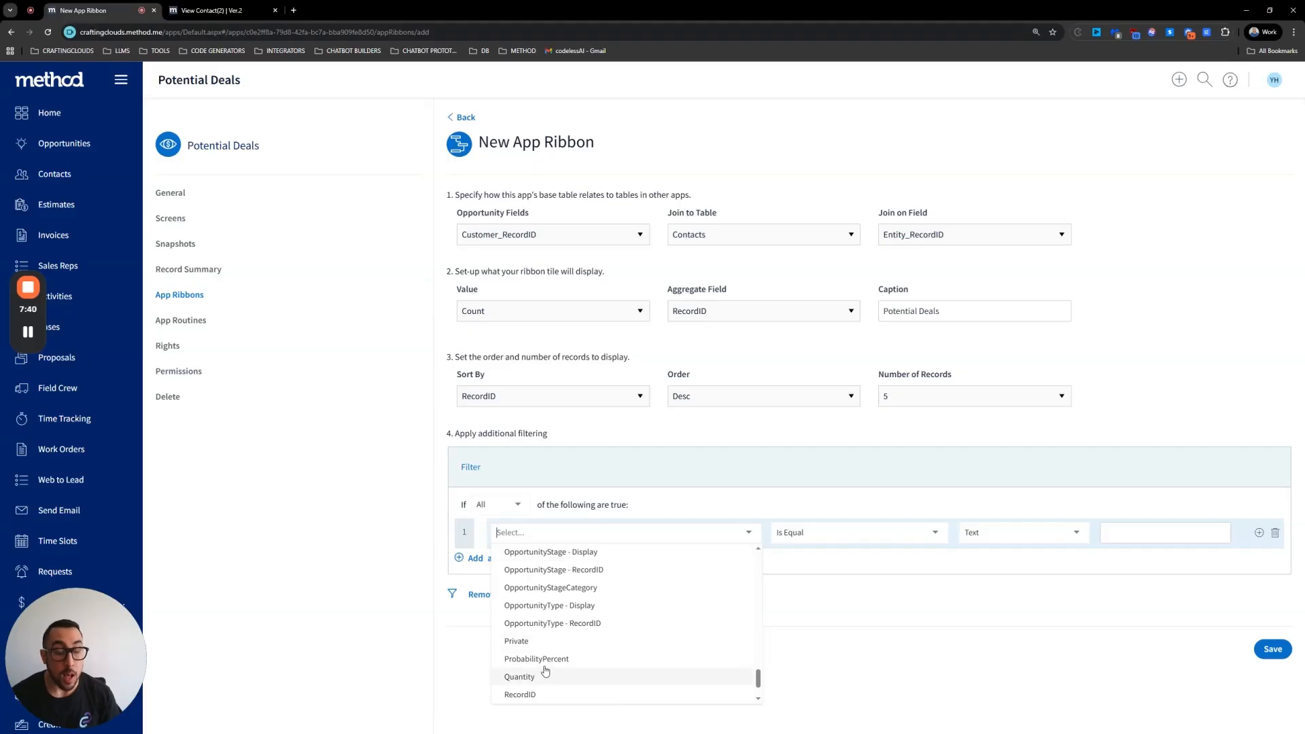
scroll(583, 656, down, 2)
scroll(581, 660, up, 10)
scroll(581, 665, up, 4)
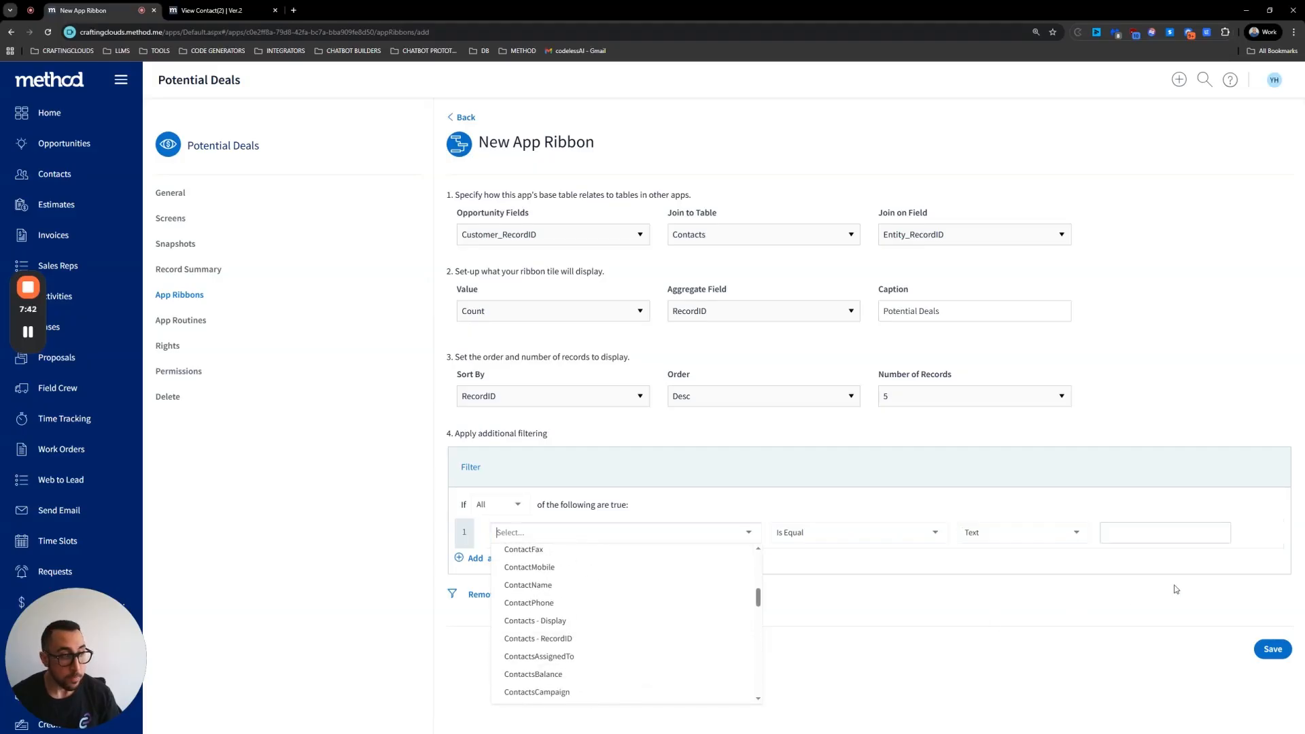
click(872, 553)
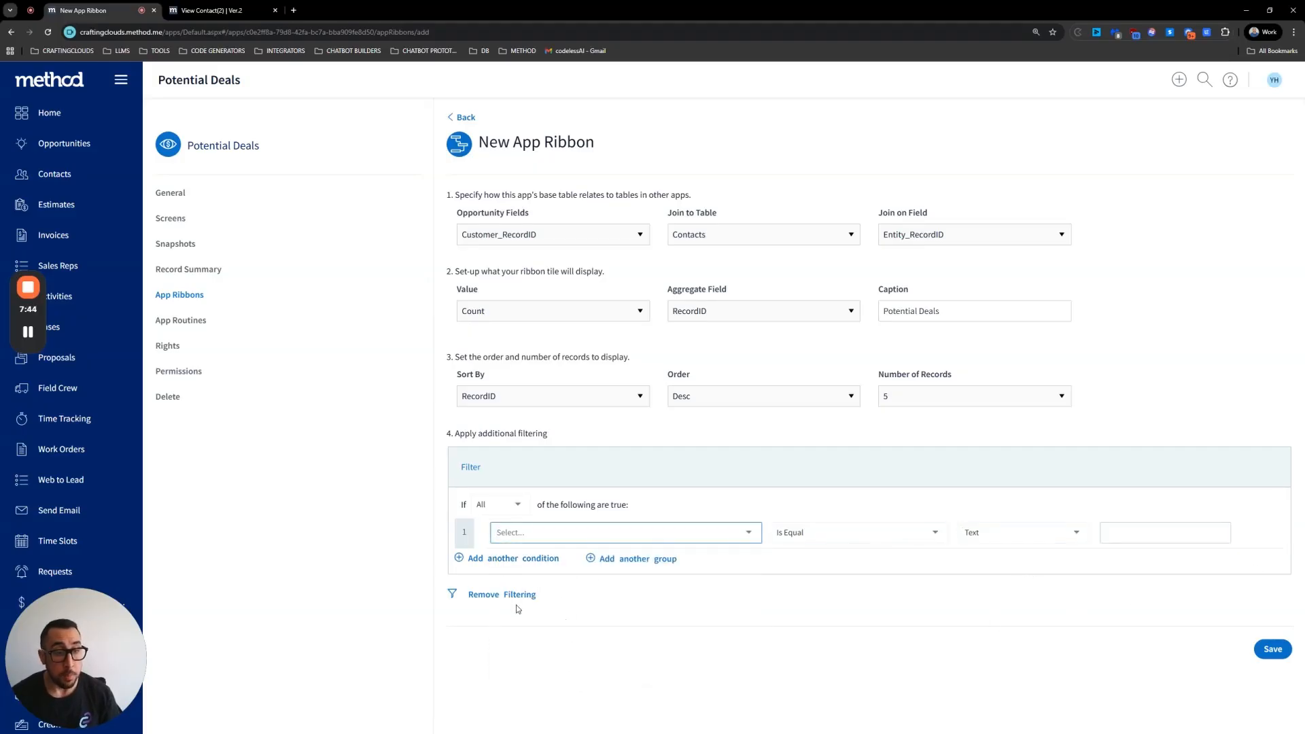
click(561, 534)
scroll(582, 619, down, 5)
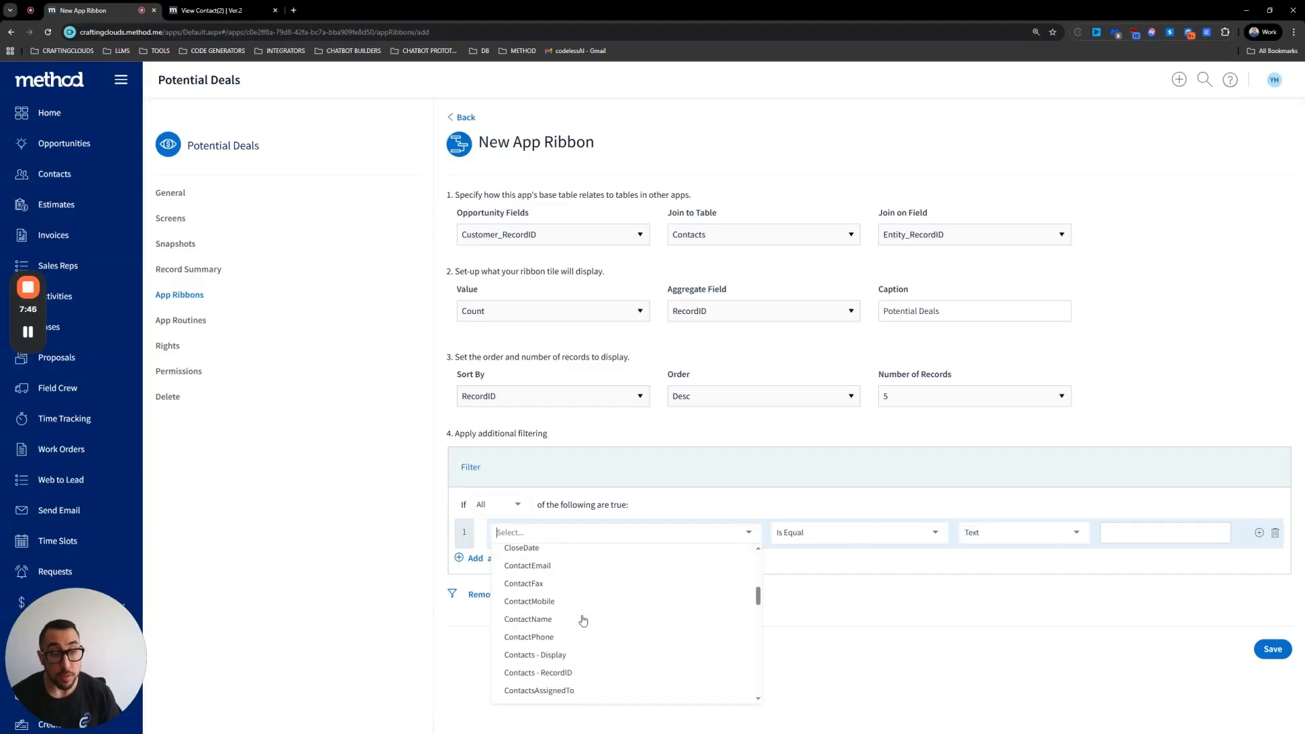
scroll(583, 620, down, 2)
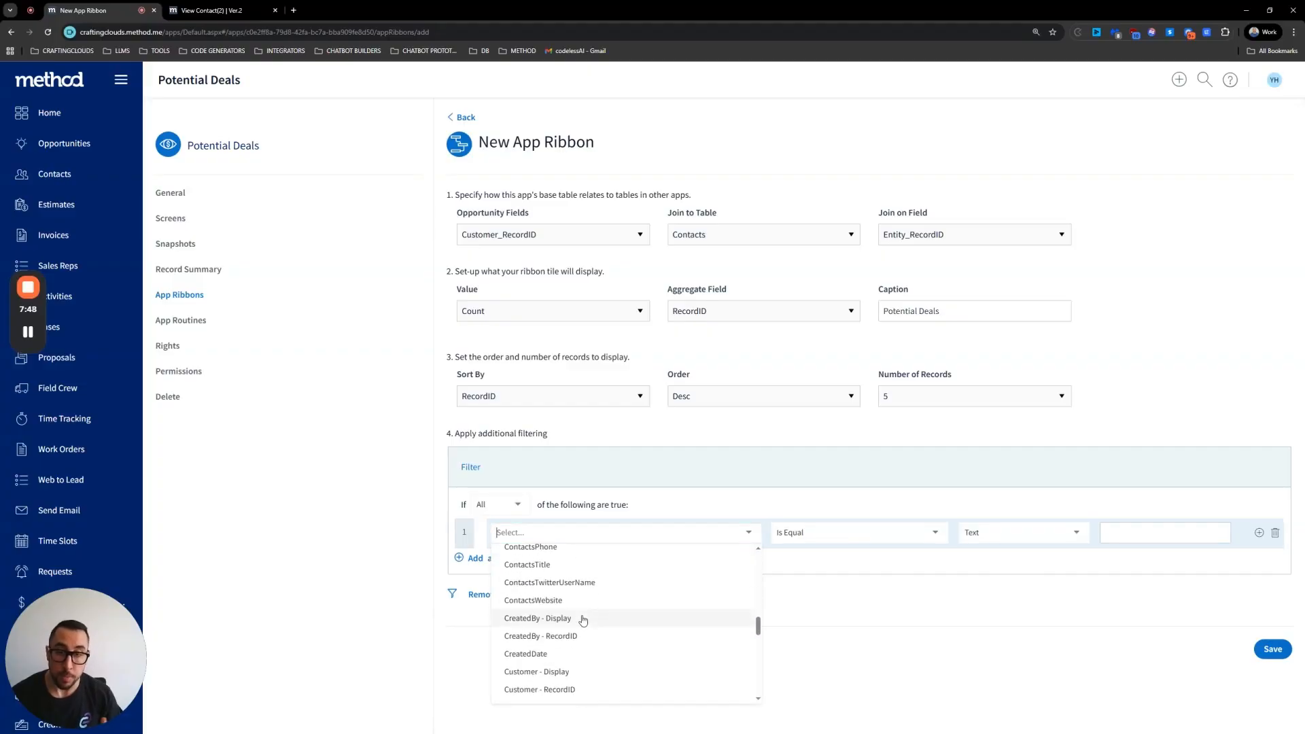
scroll(577, 620, down, 1)
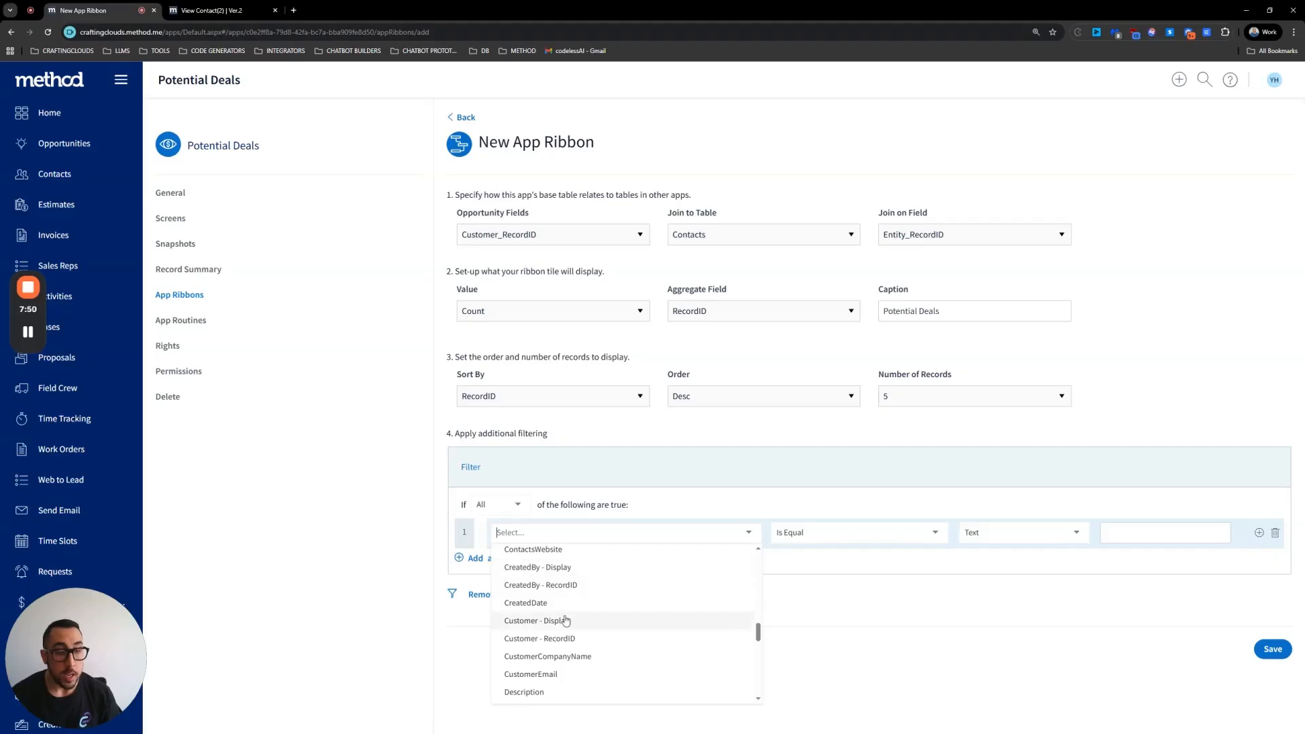
scroll(527, 641, up, 3)
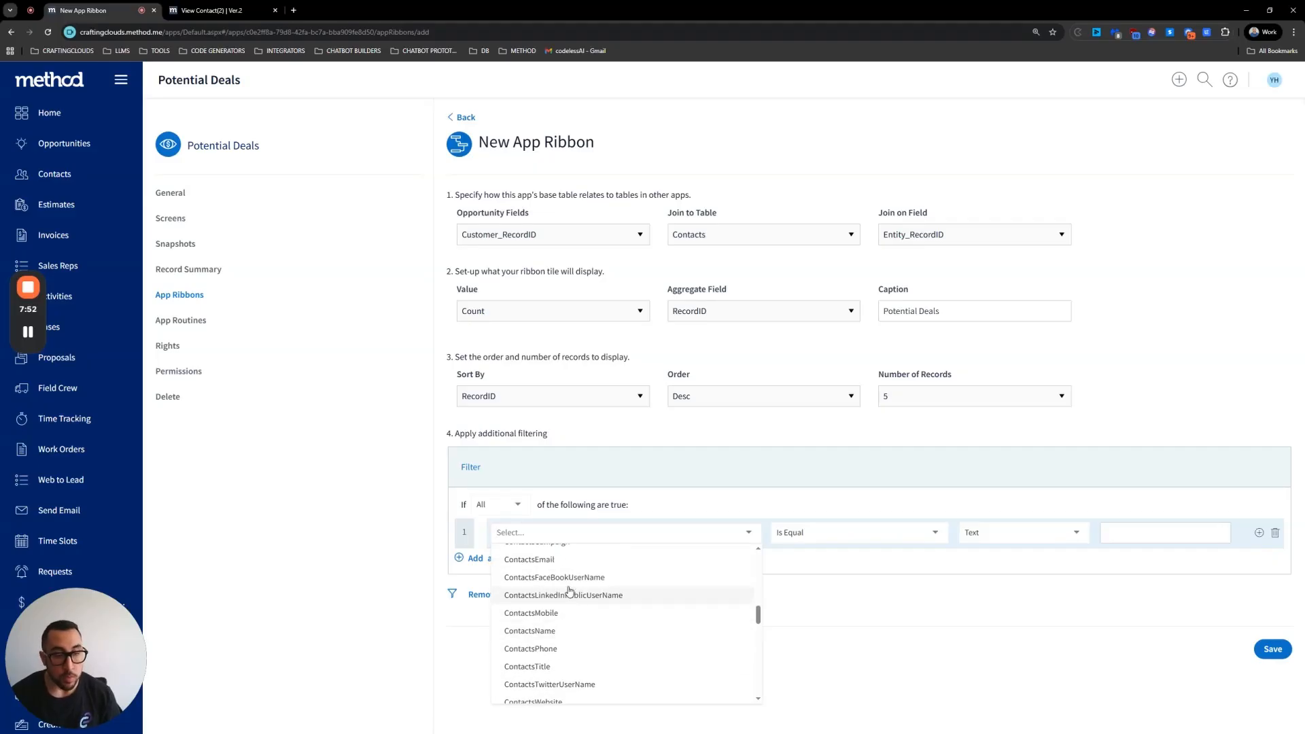
scroll(554, 633, up, 10)
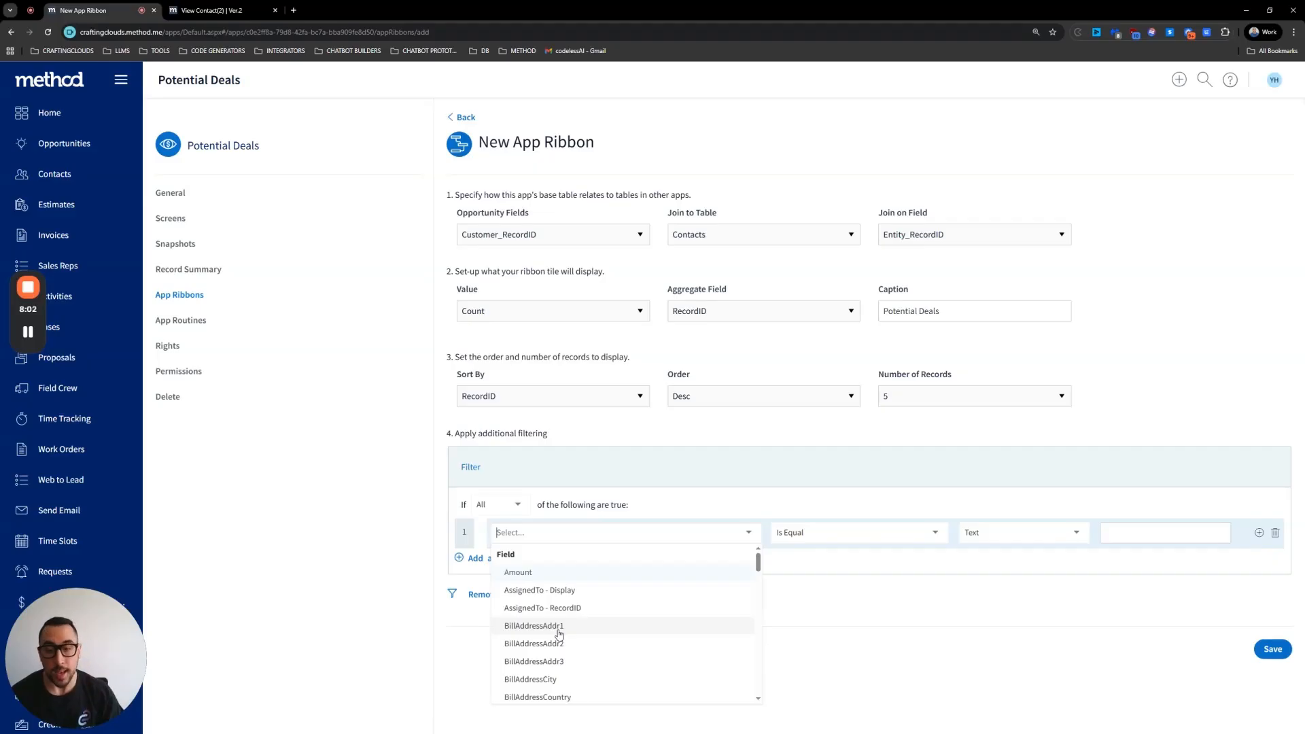
scroll(559, 633, down, 5)
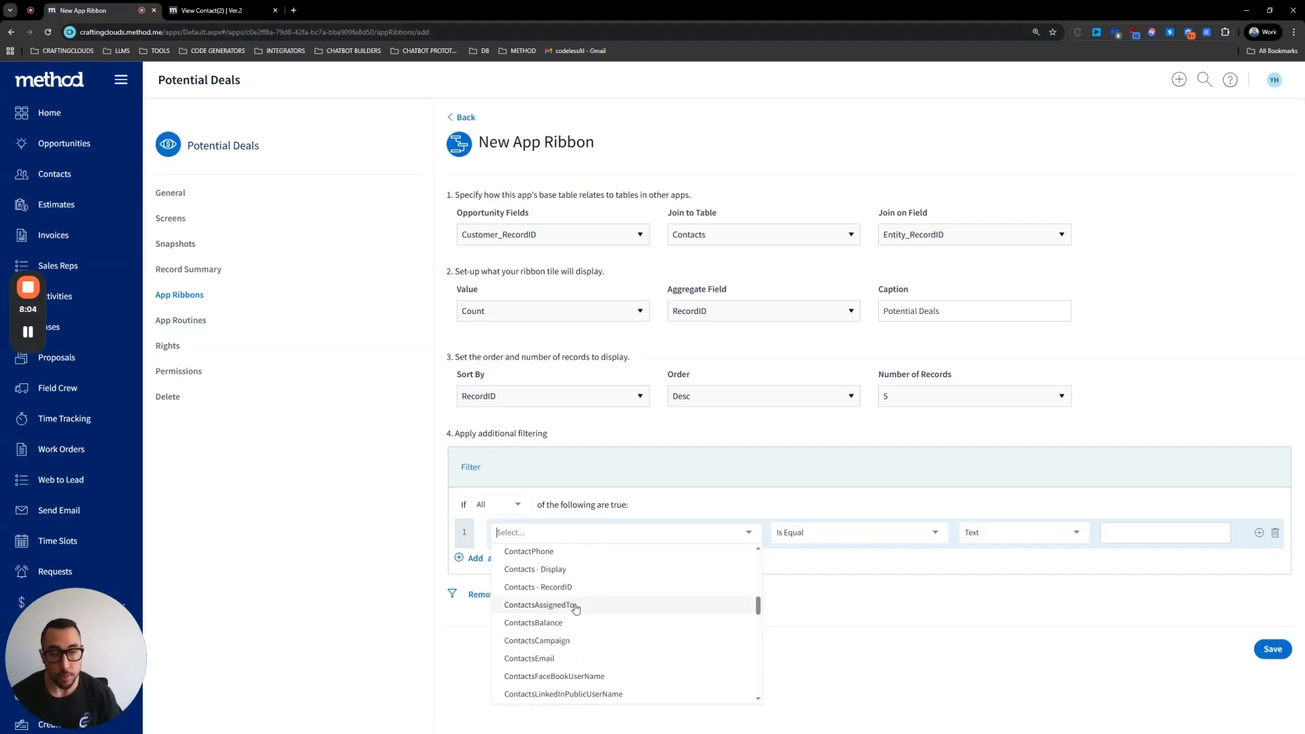
click(1168, 599)
click(518, 596)
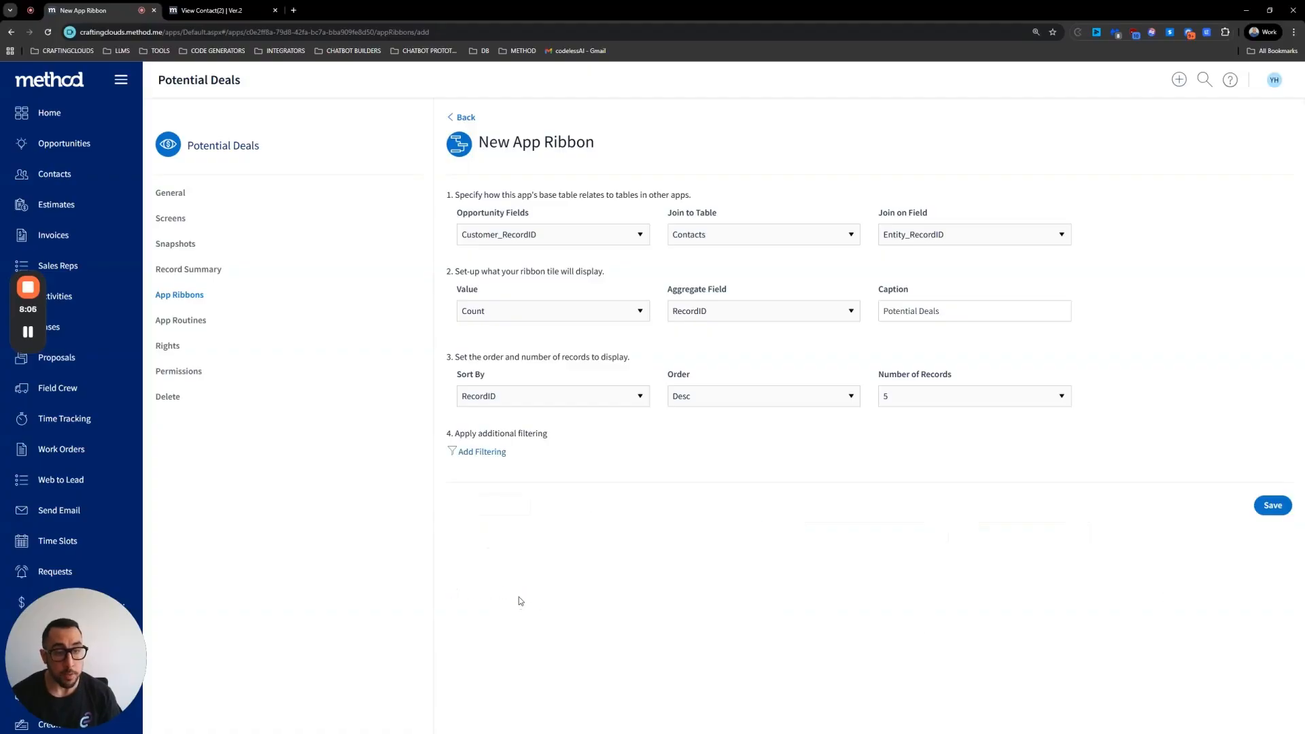
Step: Save the new Potential Deals app ribbon
click(1270, 506)
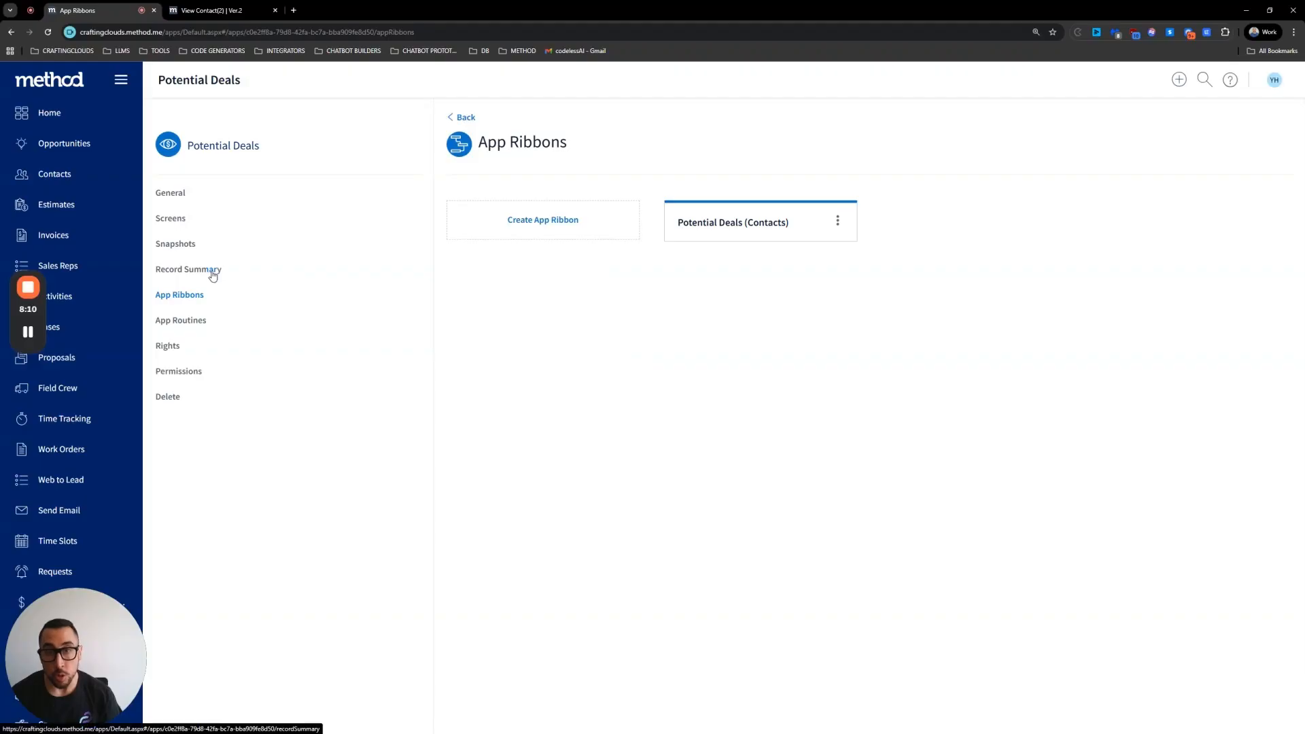
Step: Set the default record summary text to Potential Deals and save it
click(213, 272)
click(502, 224)
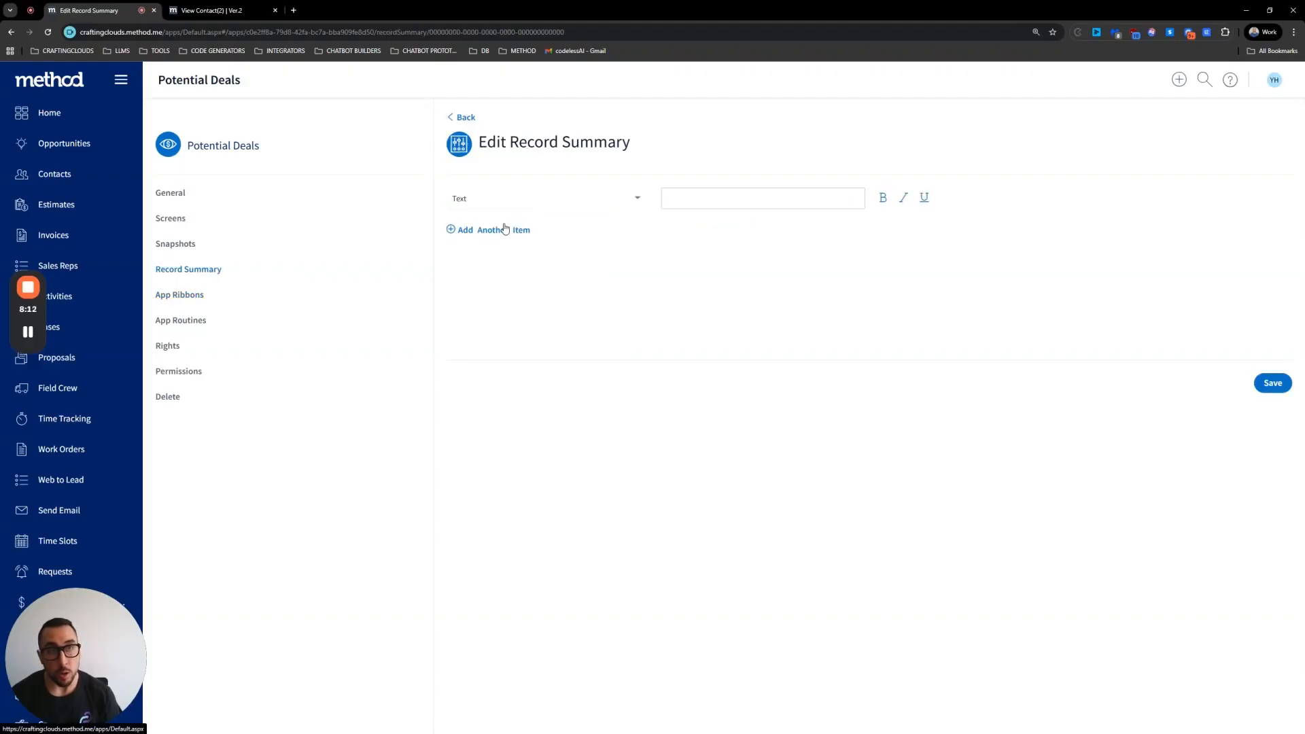
click(715, 203)
text(P)
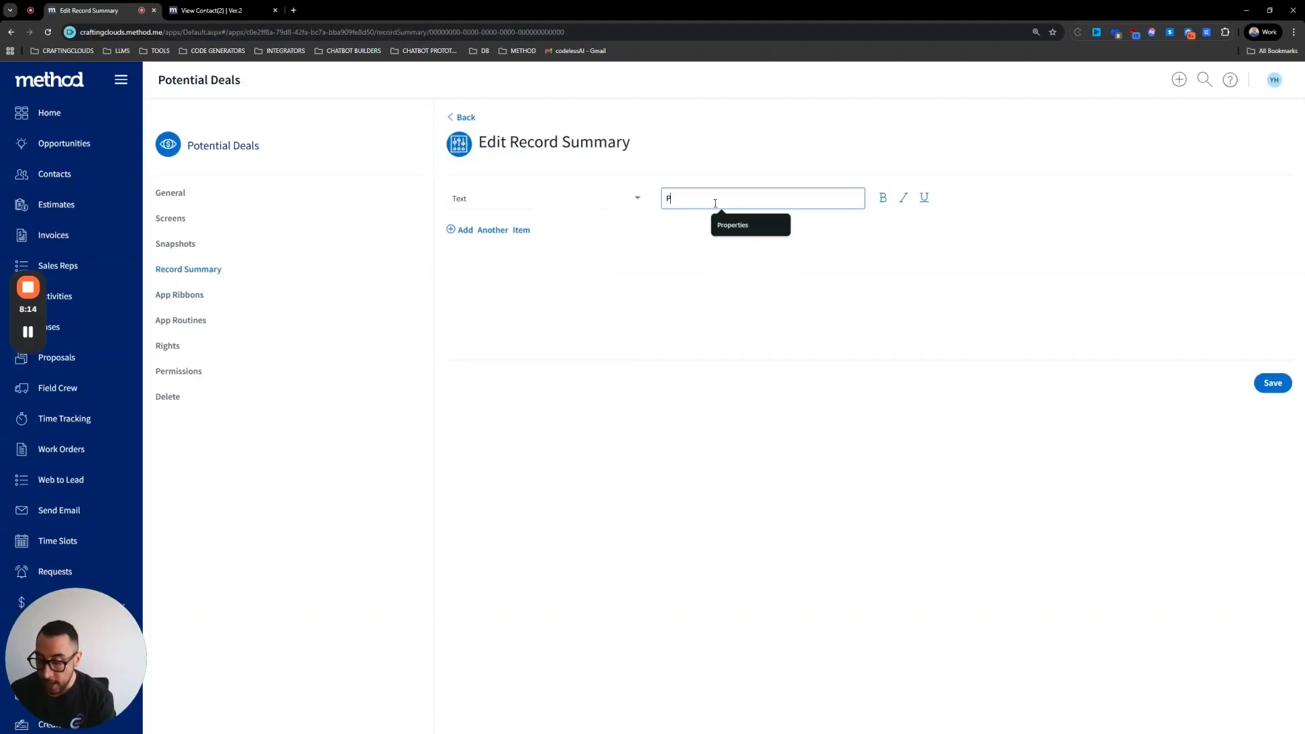
text(otential Deals)
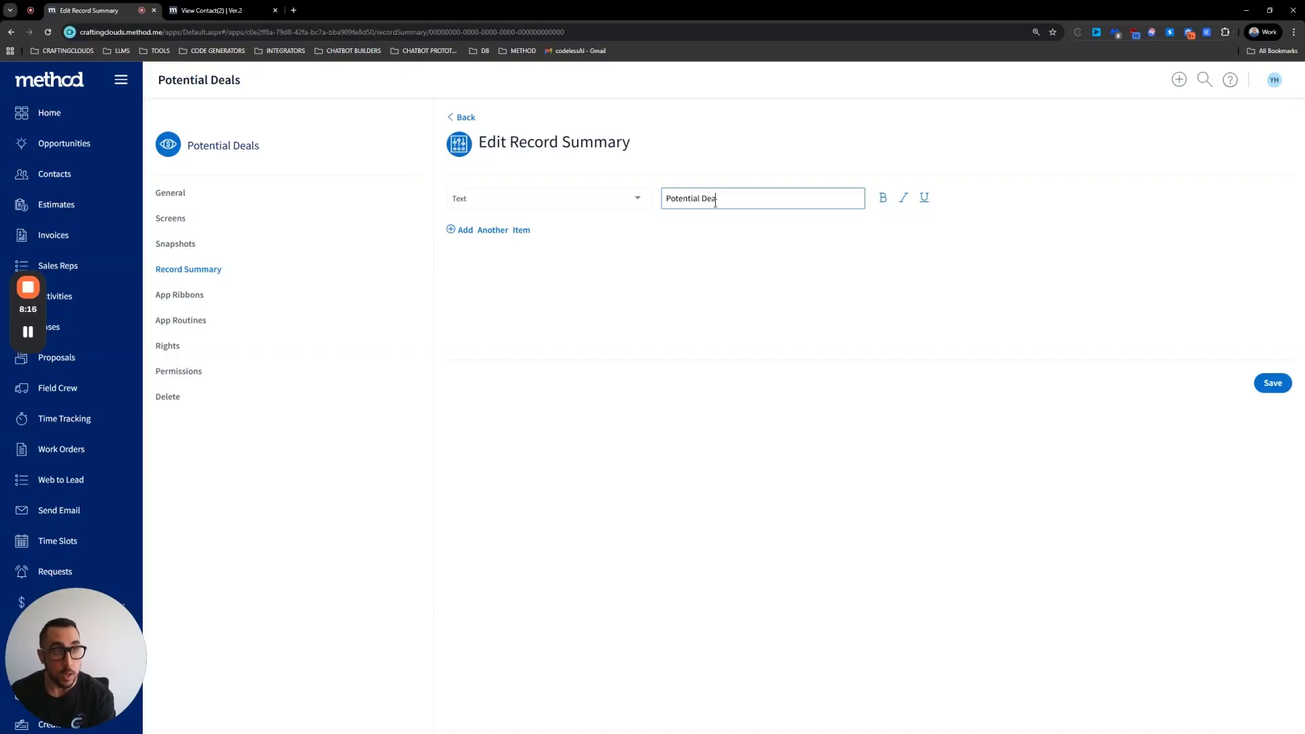
click(1273, 384)
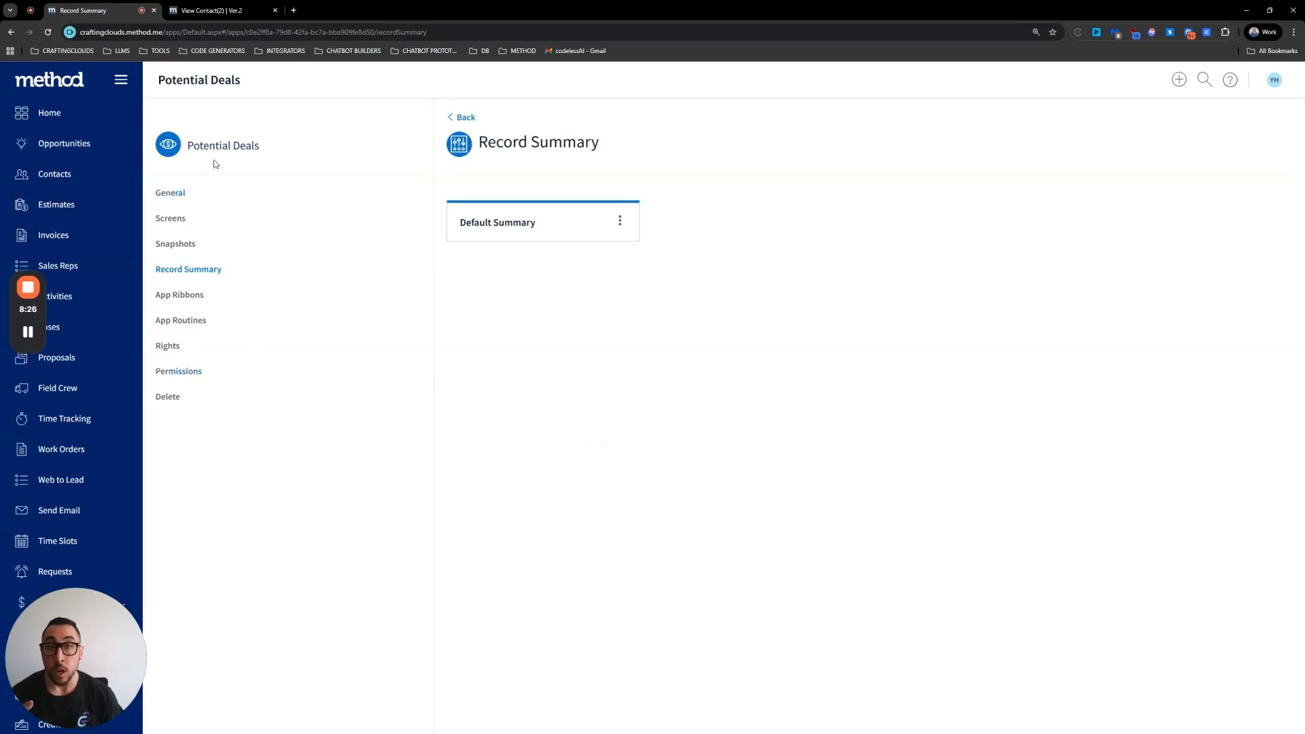
Step: Check the app's Permissions for All Users access, then open the app's Screens section
click(193, 378)
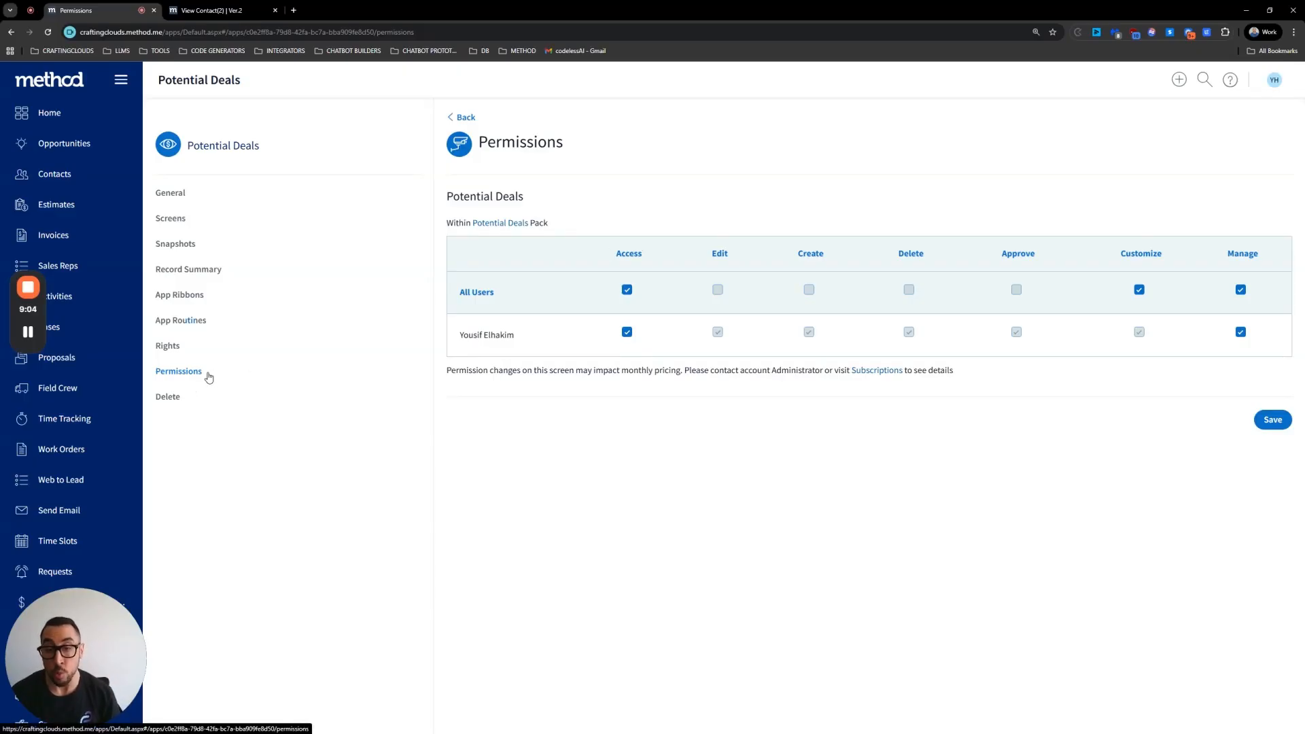
click(627, 290)
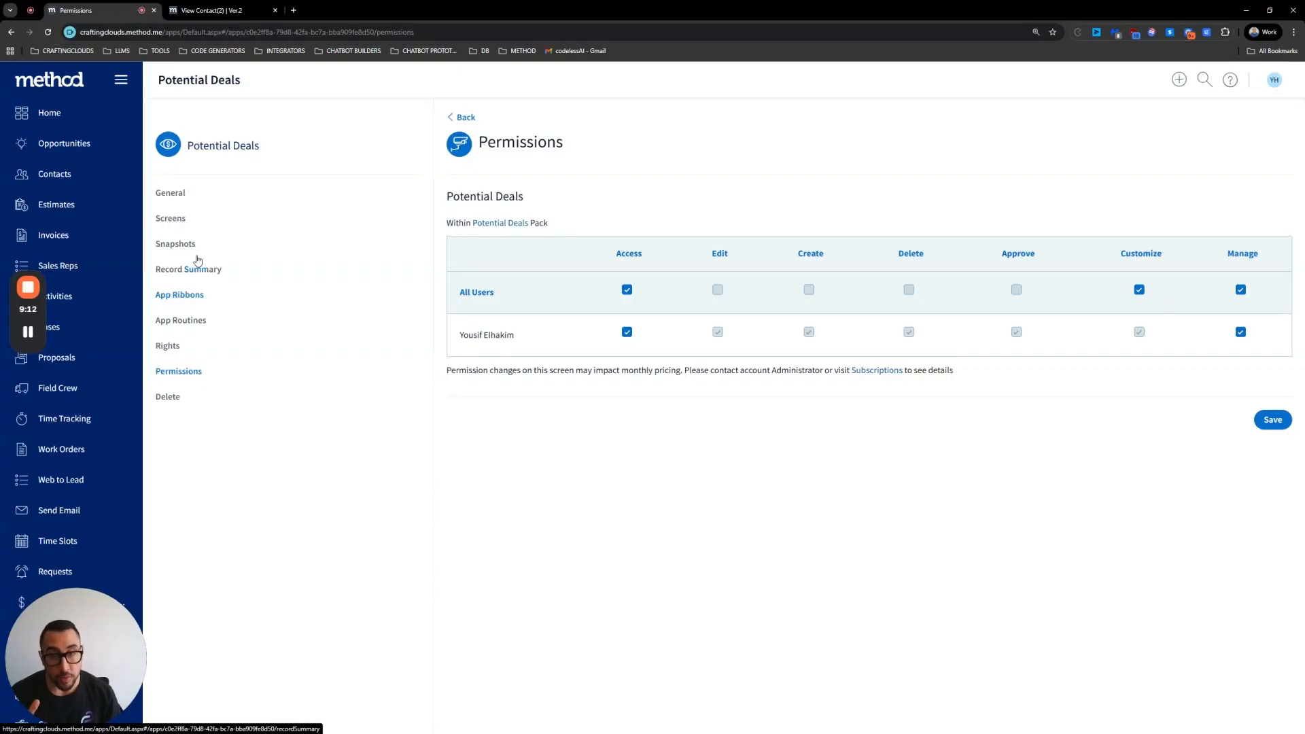
click(177, 223)
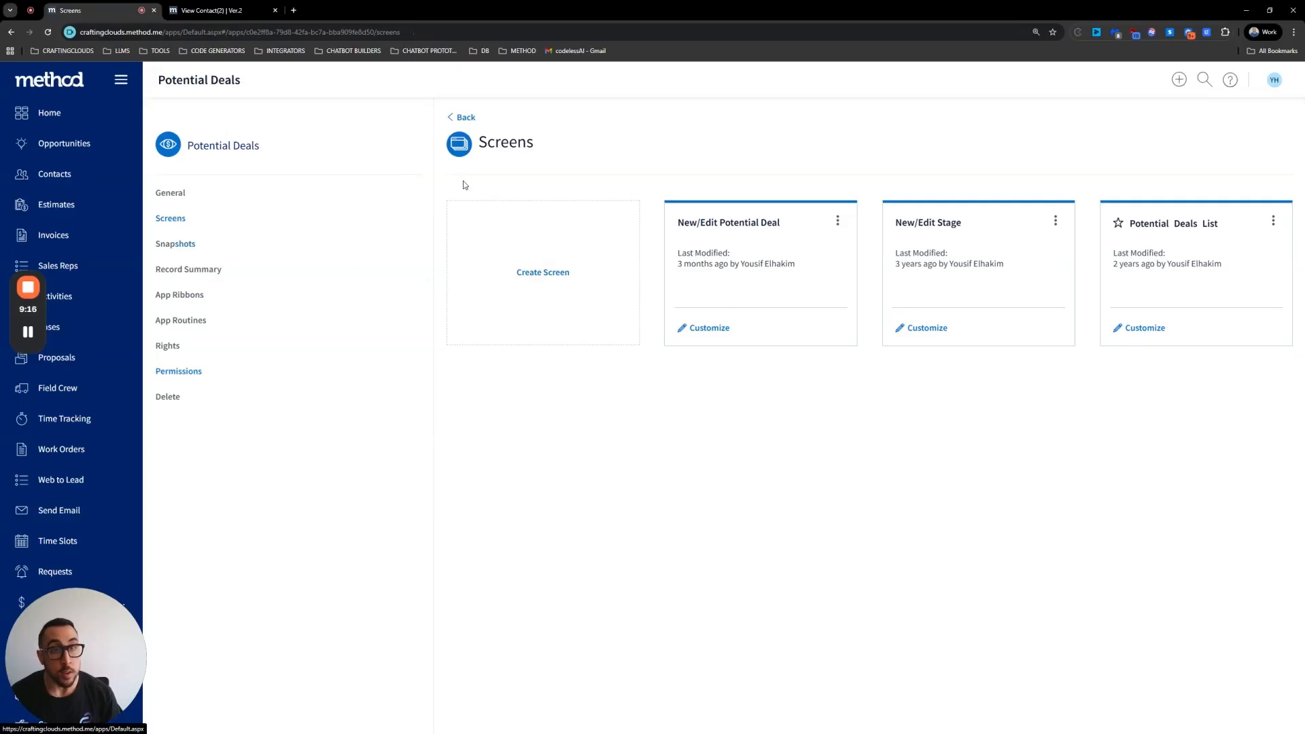
Step: Open a contact's view screen and bring up its app ribbon display settings and configuration
click(51, 178)
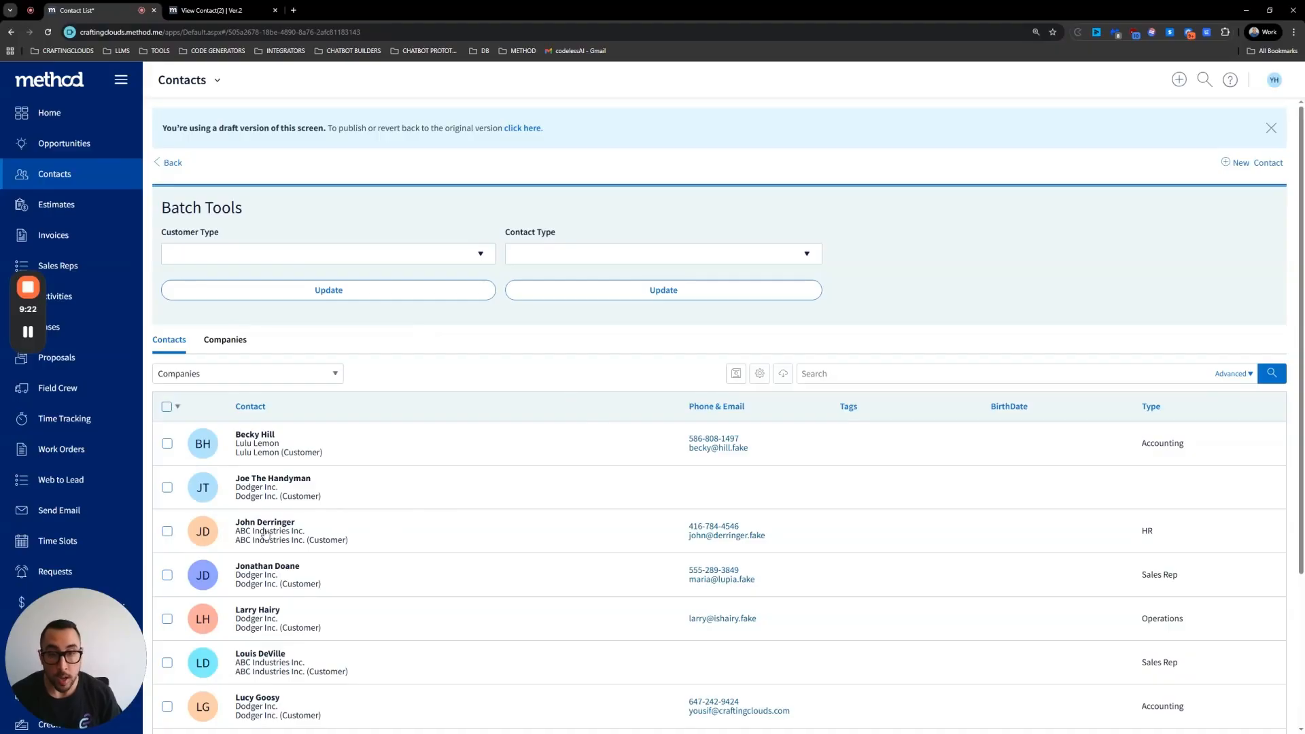
click(422, 533)
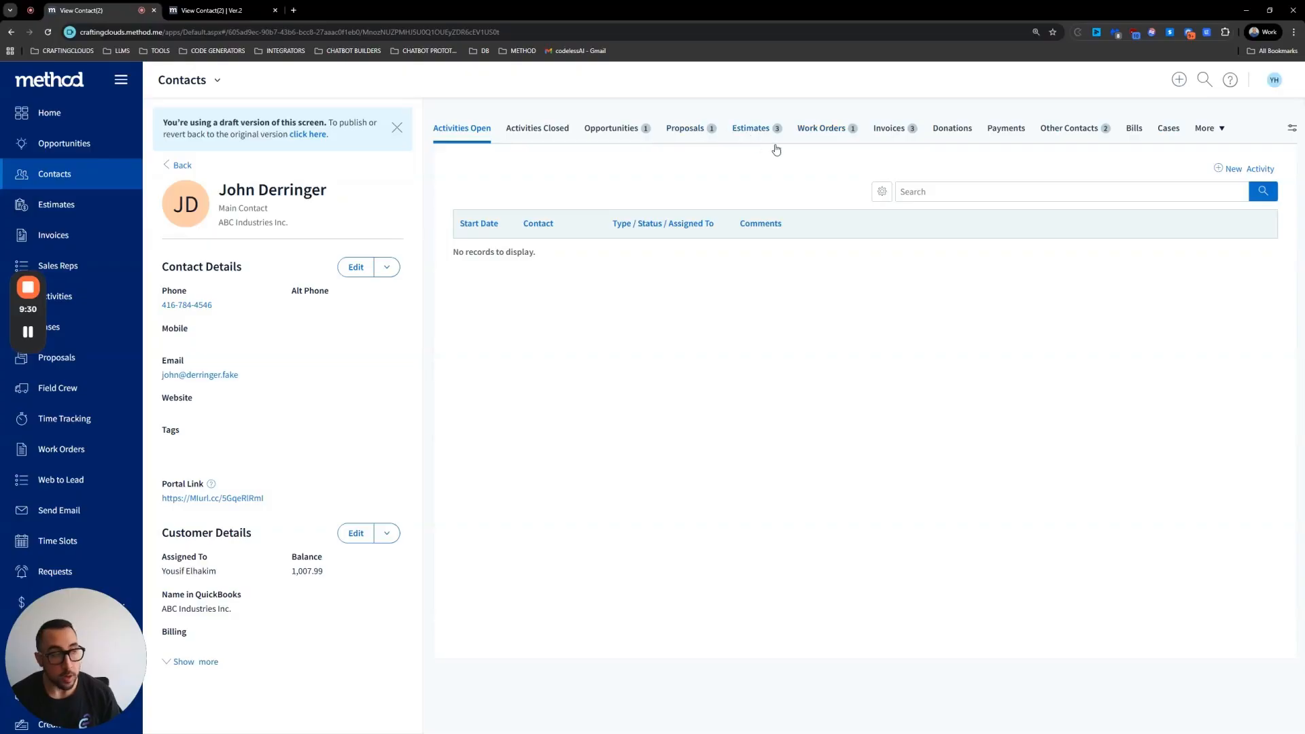
click(1207, 130)
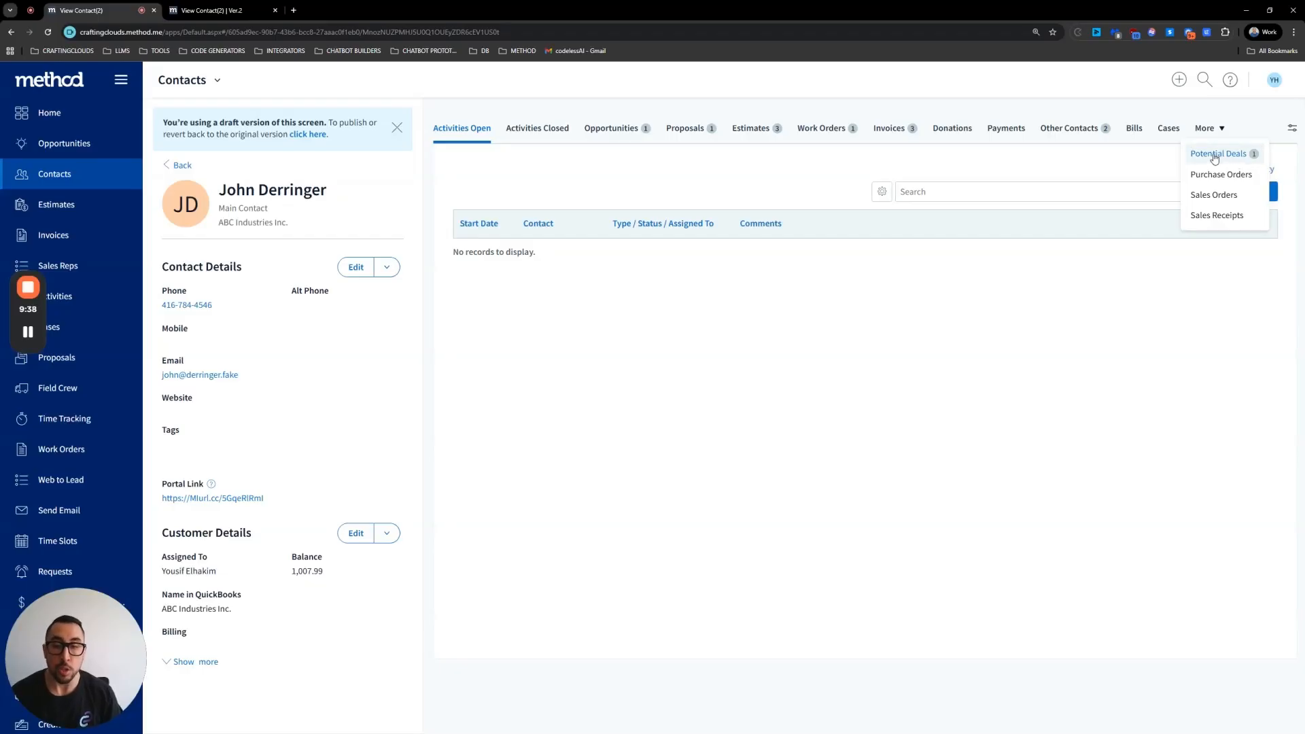
click(1291, 127)
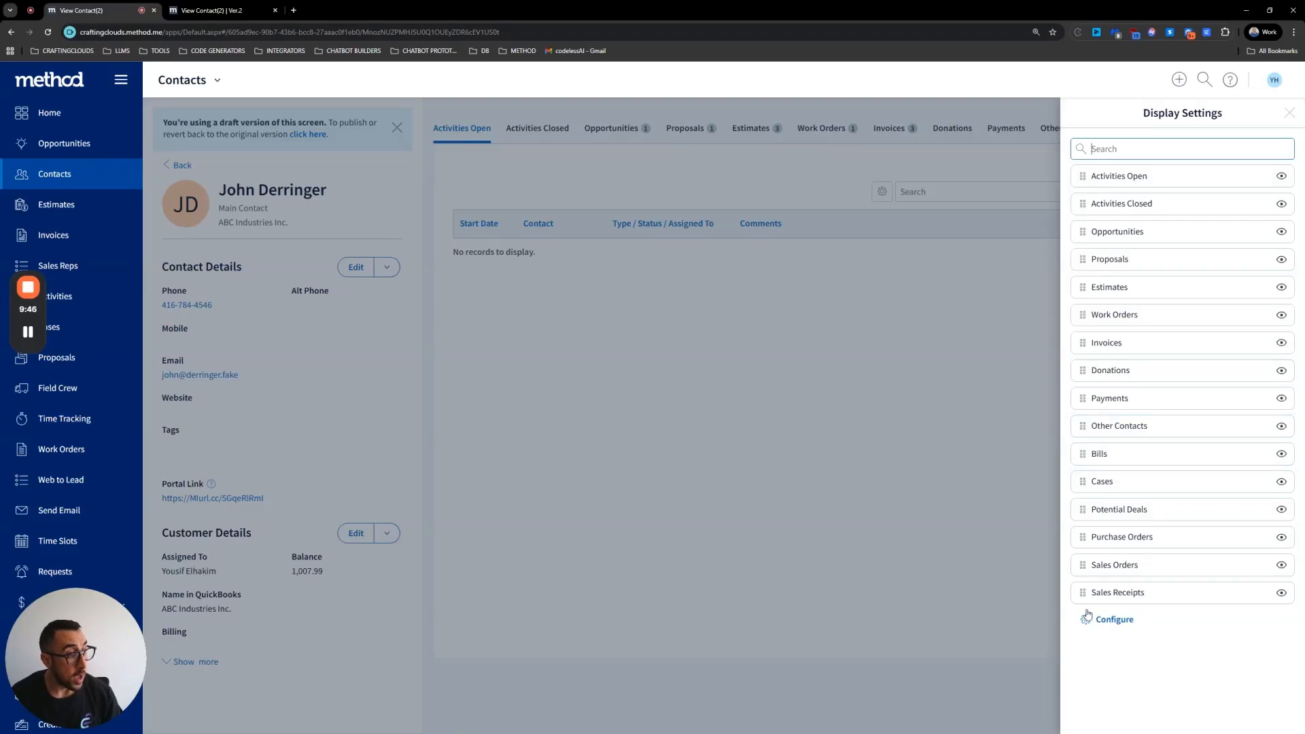
drag(1083, 508, 1089, 180)
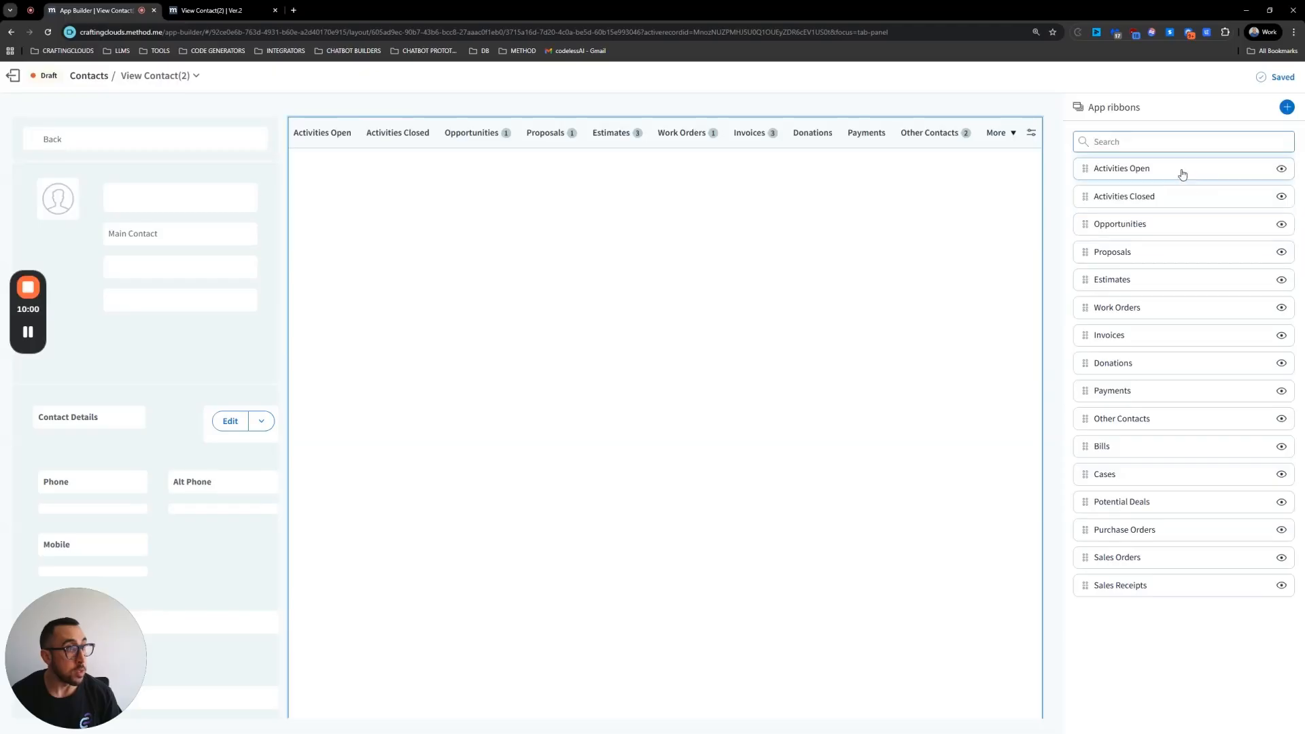
Step: Start adding a new app ribbon with Potential Deals as the related app
click(1287, 107)
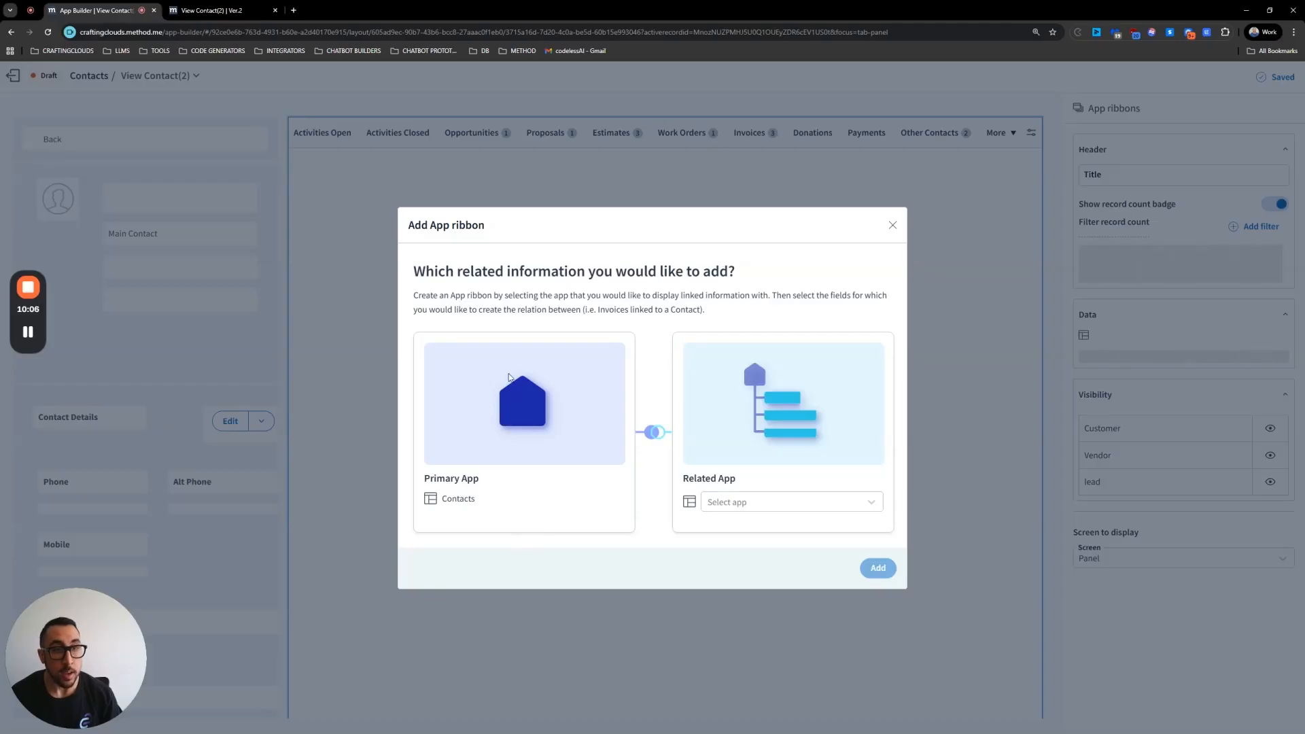
click(749, 507)
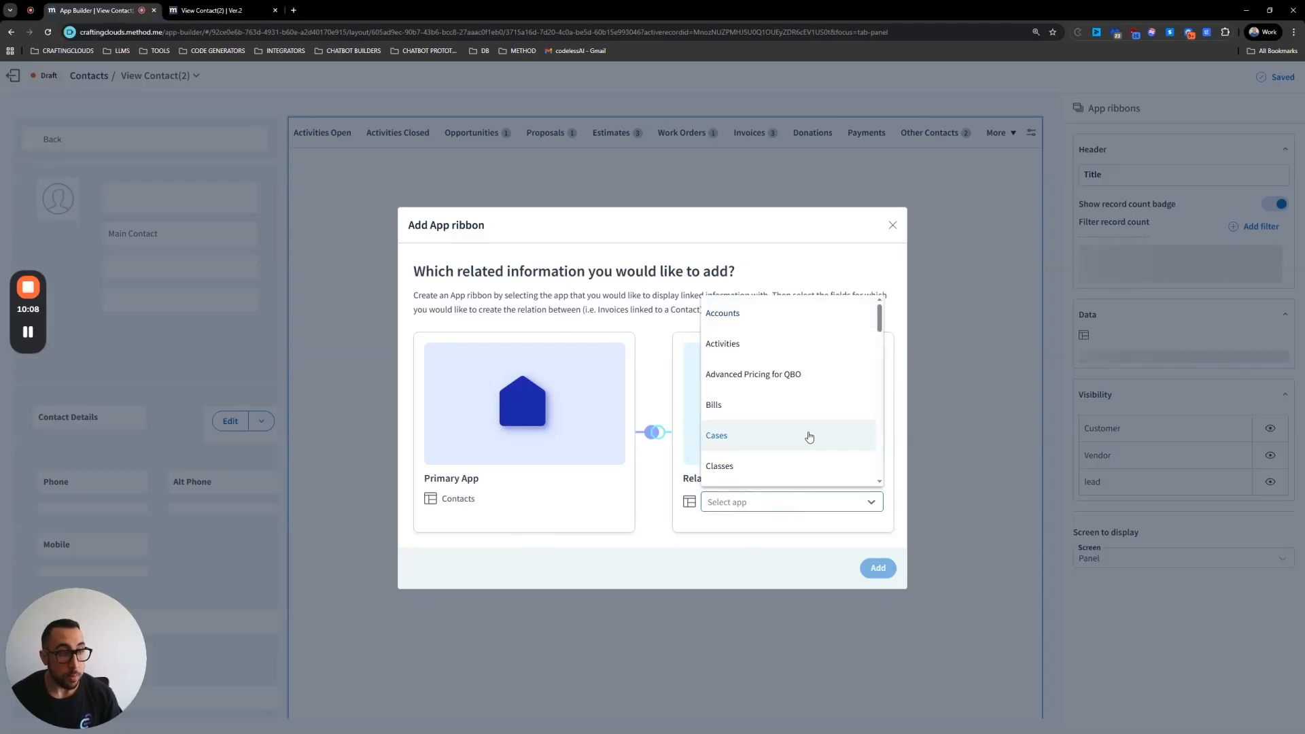
scroll(804, 435, down, 2)
scroll(801, 434, down, 5)
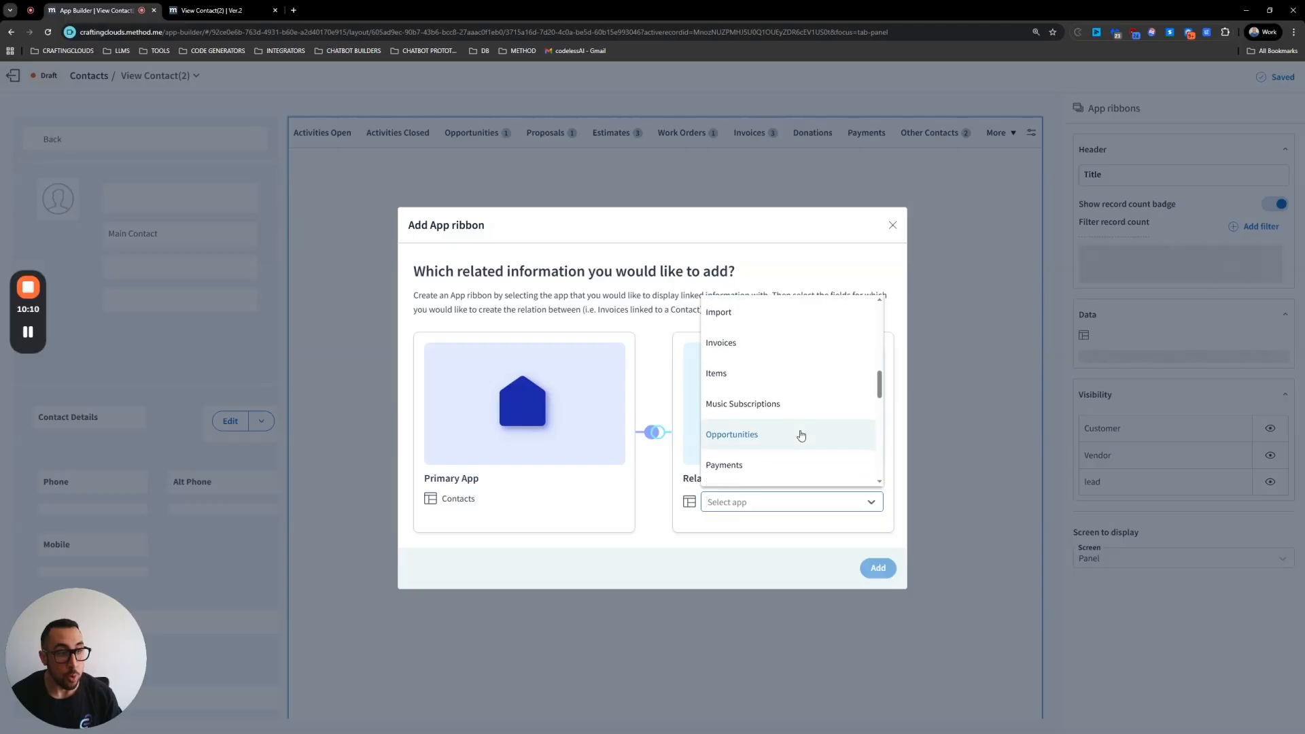
scroll(802, 434, up, 1)
click(762, 402)
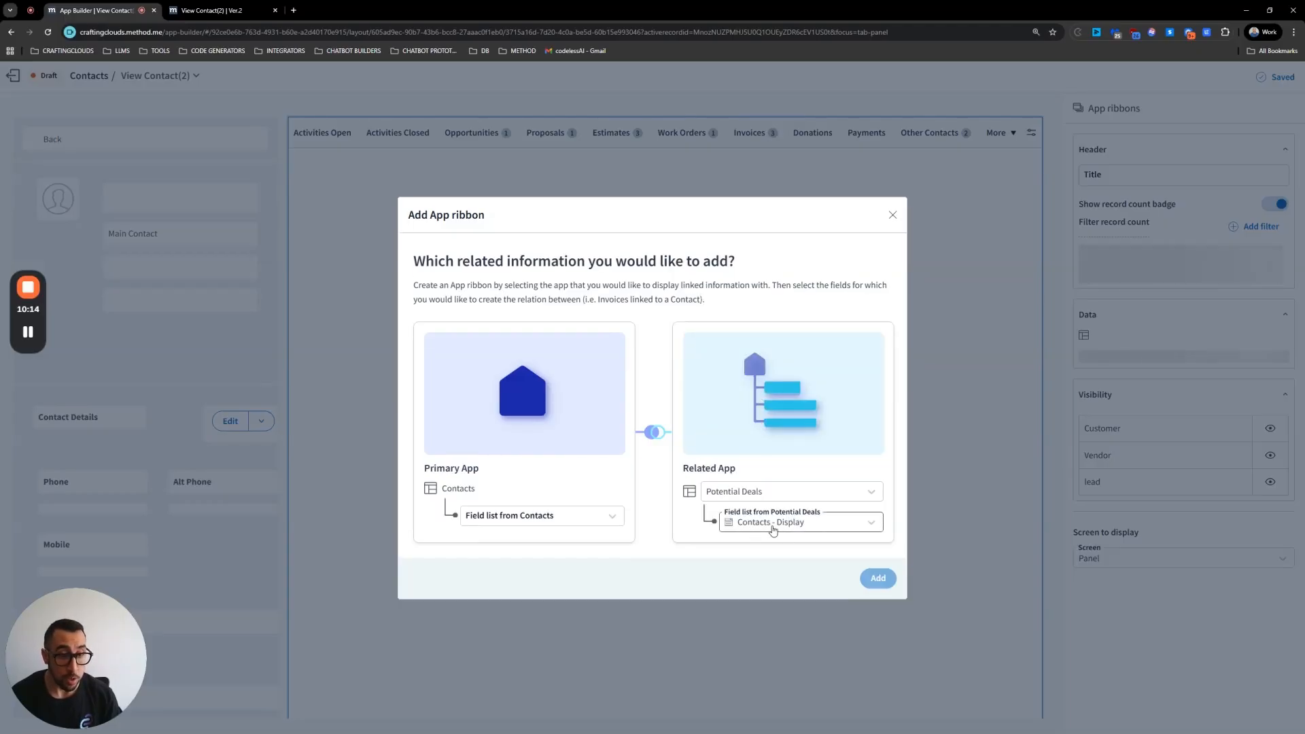
Step: Link the Contacts Entity record id to a Potential Deals customer field and add the ribbon
click(558, 524)
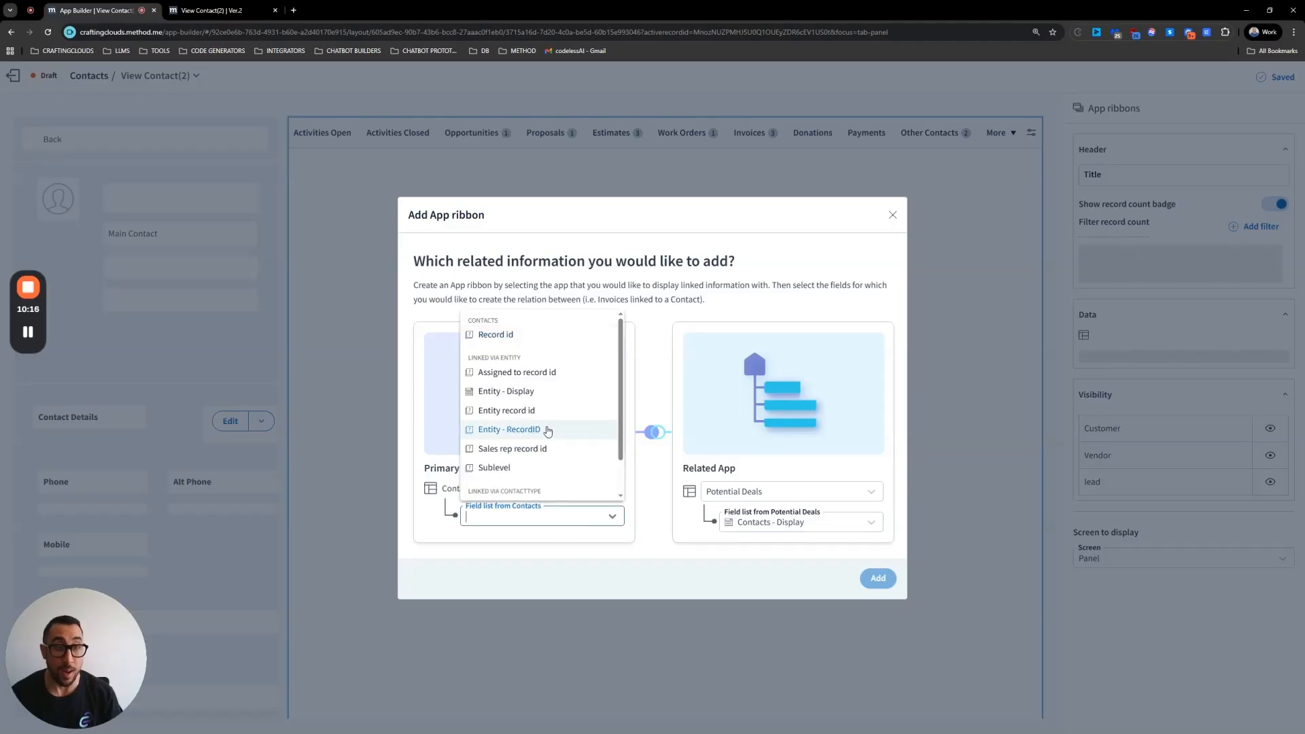
click(539, 412)
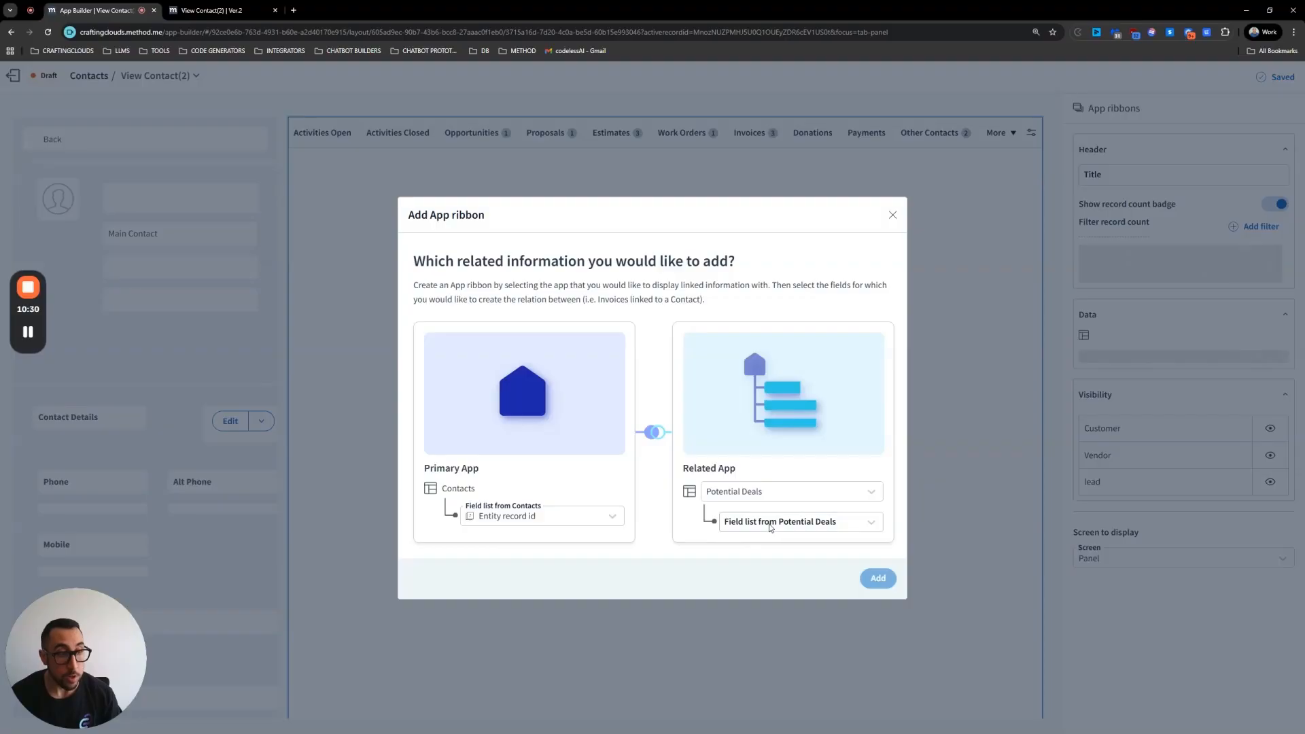
click(772, 525)
scroll(799, 422, down, 2)
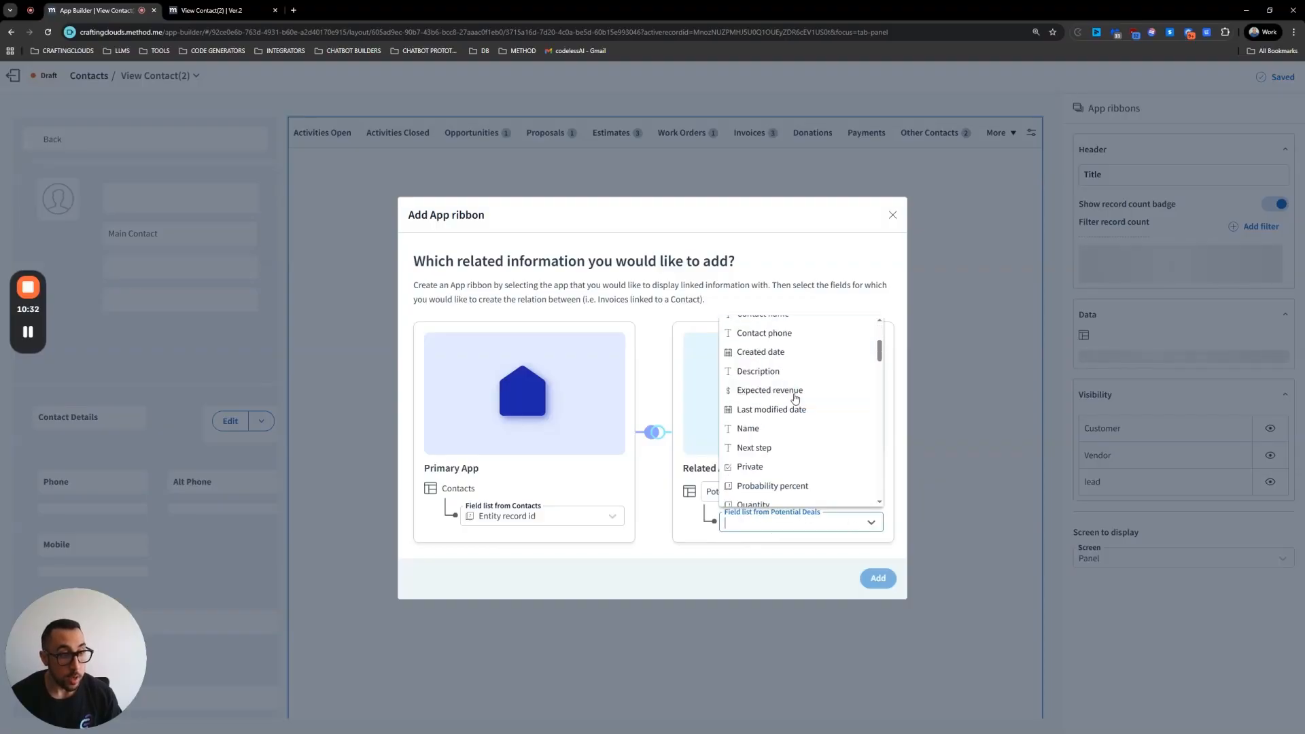
scroll(794, 408, down, 5)
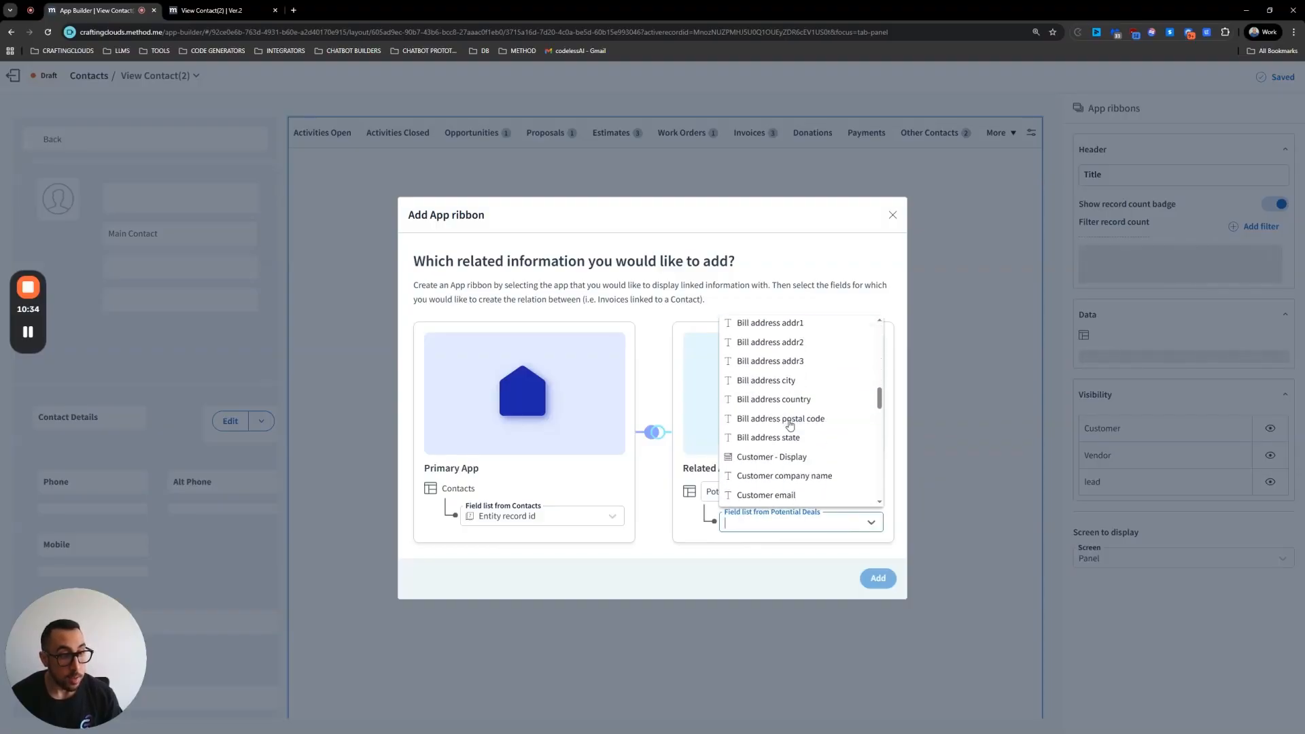
scroll(792, 428, down, 3)
scroll(806, 447, up, 2)
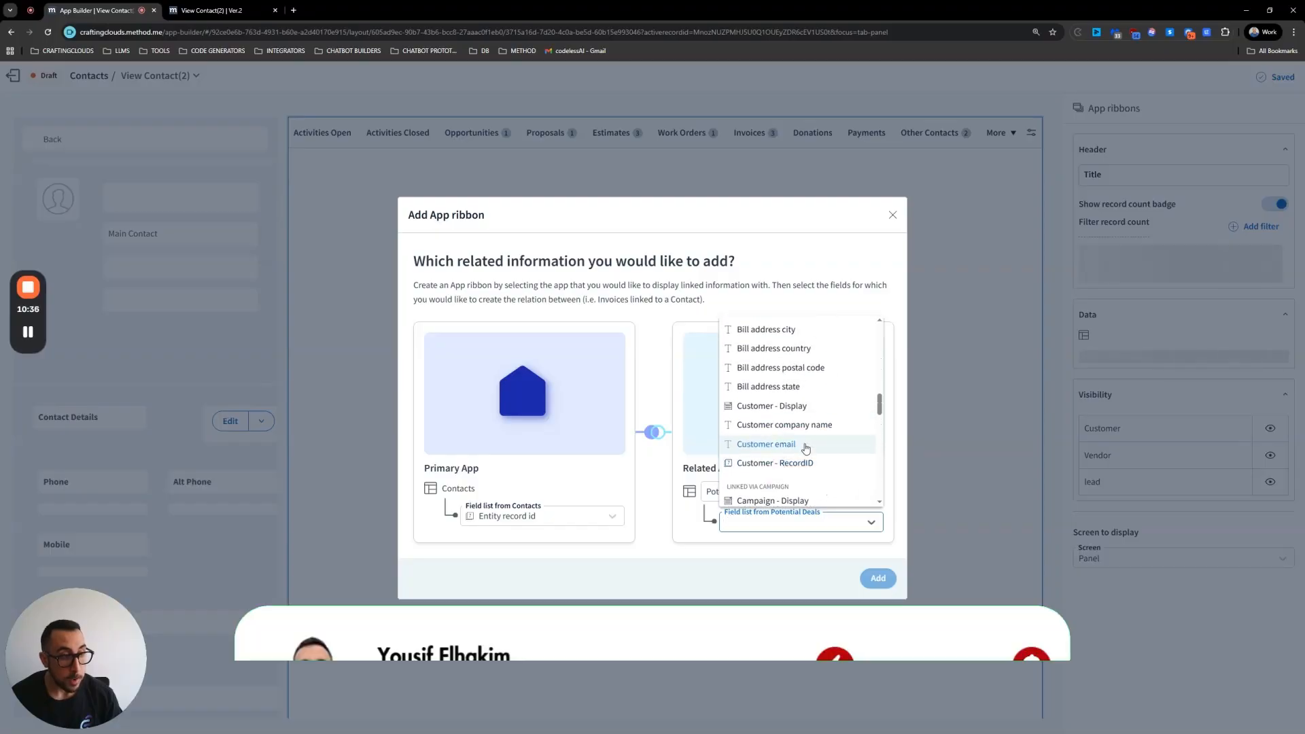
click(805, 448)
click(878, 578)
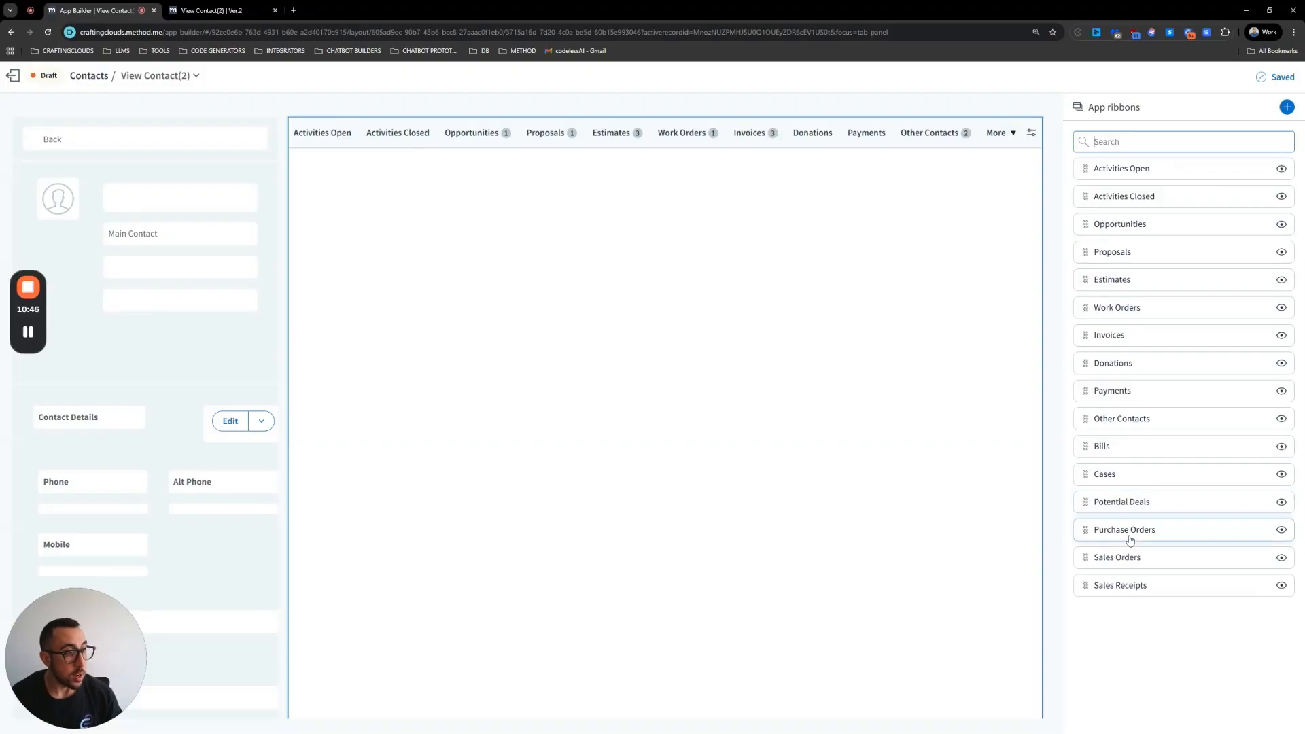
Step: Move the Potential Deals ribbon to the first position and exit the screen builder
drag(1084, 501, 1101, 169)
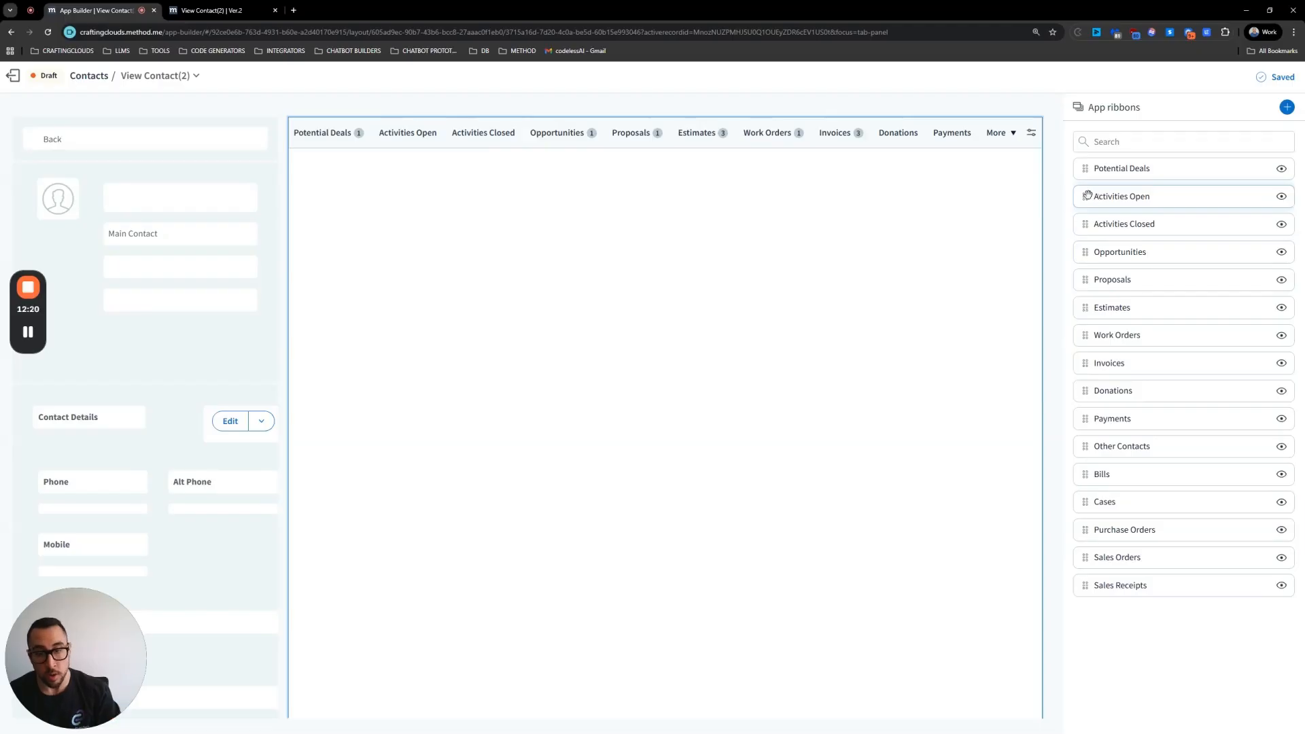
click(13, 76)
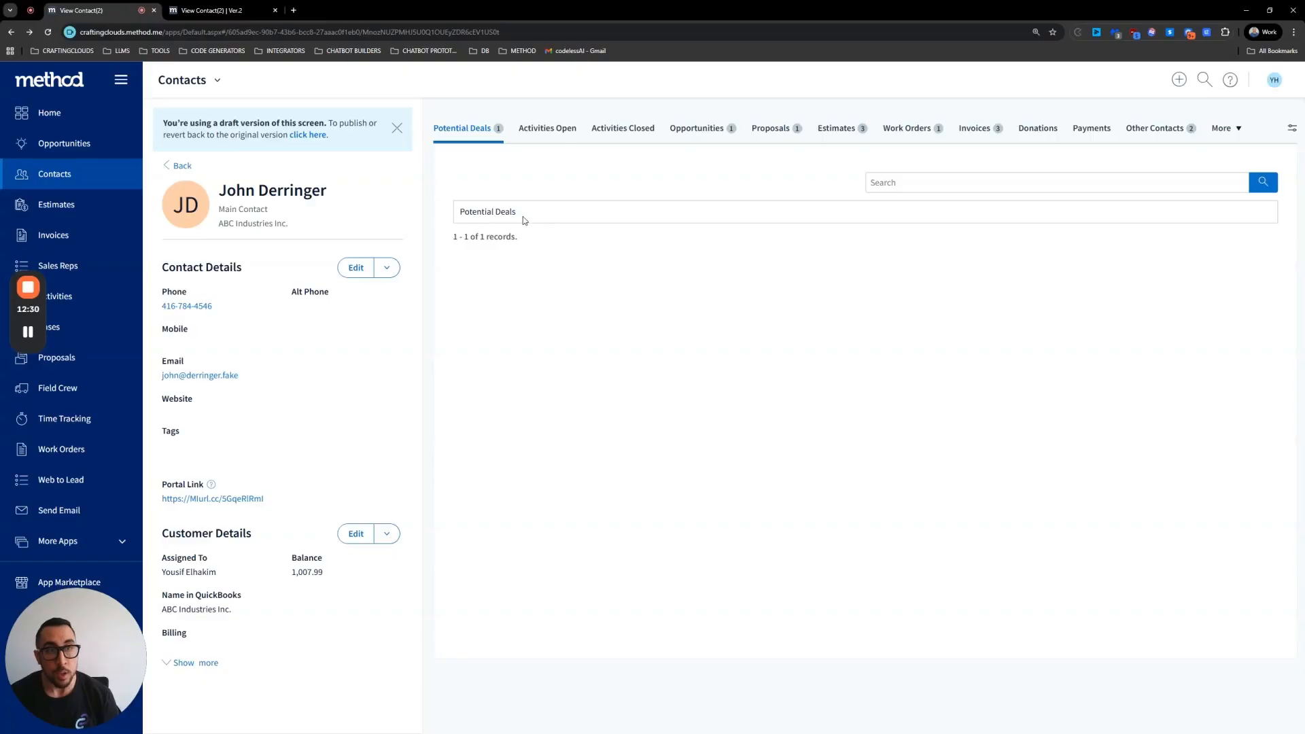
Step: Review the Potential Deals tab on the contact view screen
drag(491, 214, 462, 214)
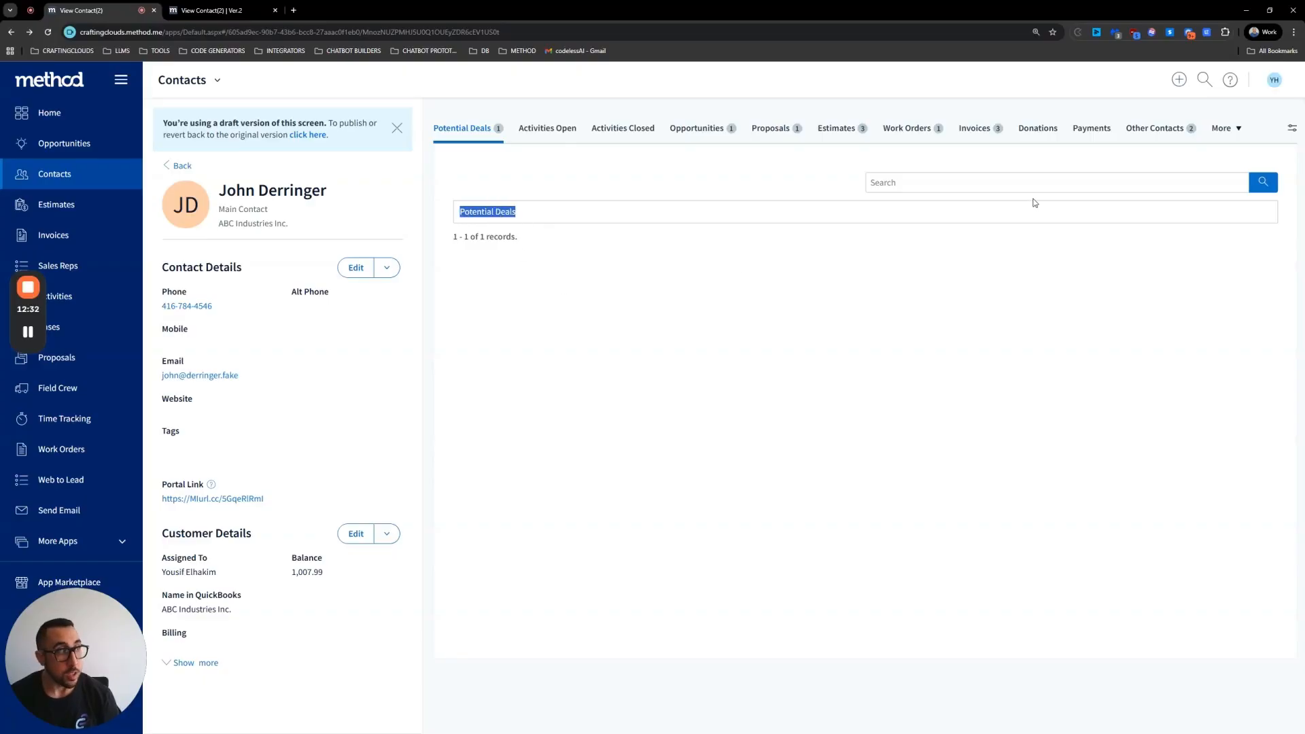
click(666, 221)
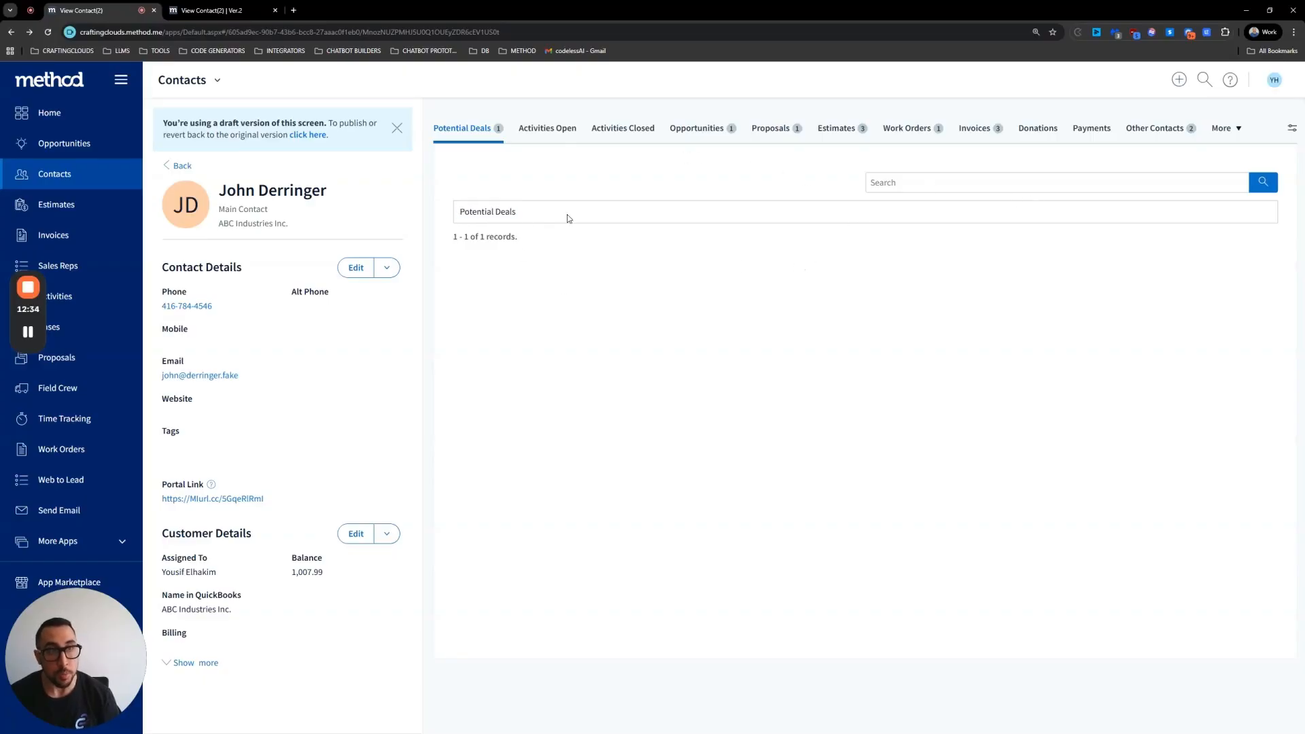
click(958, 183)
click(934, 191)
click(739, 277)
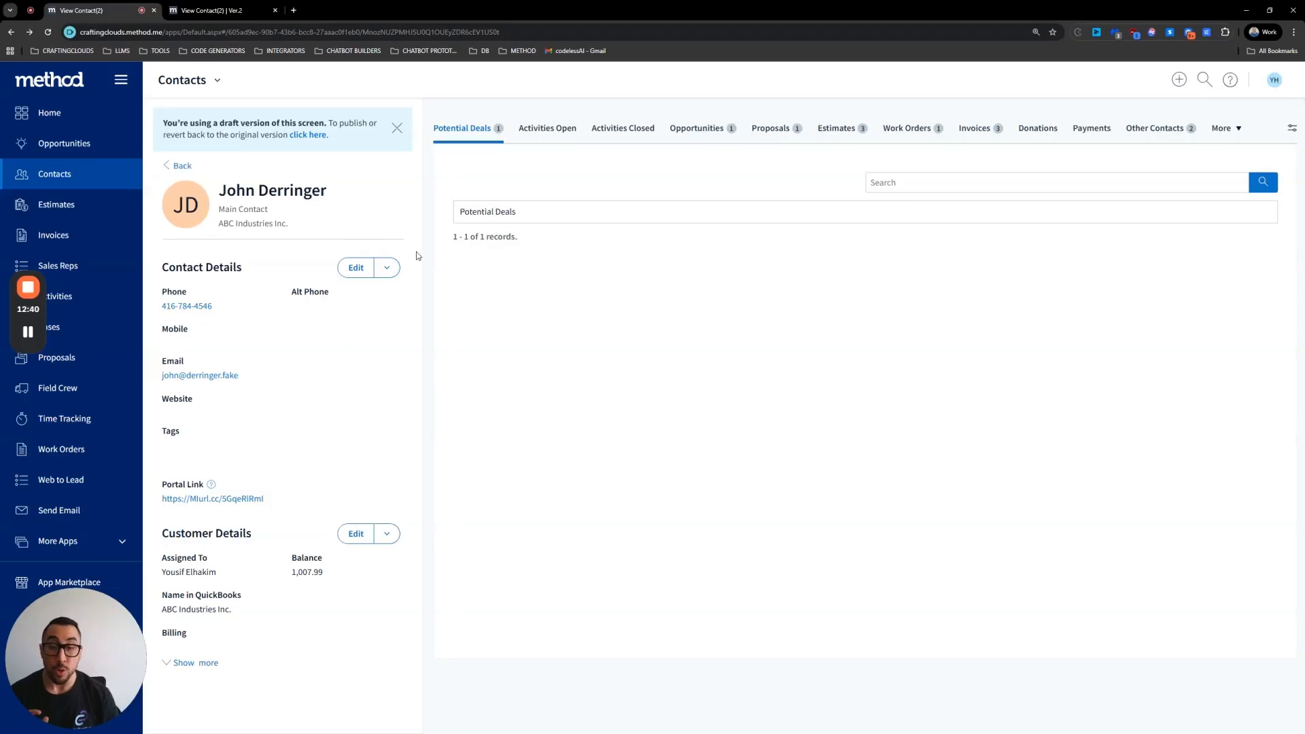
drag(39, 303, 223, 309)
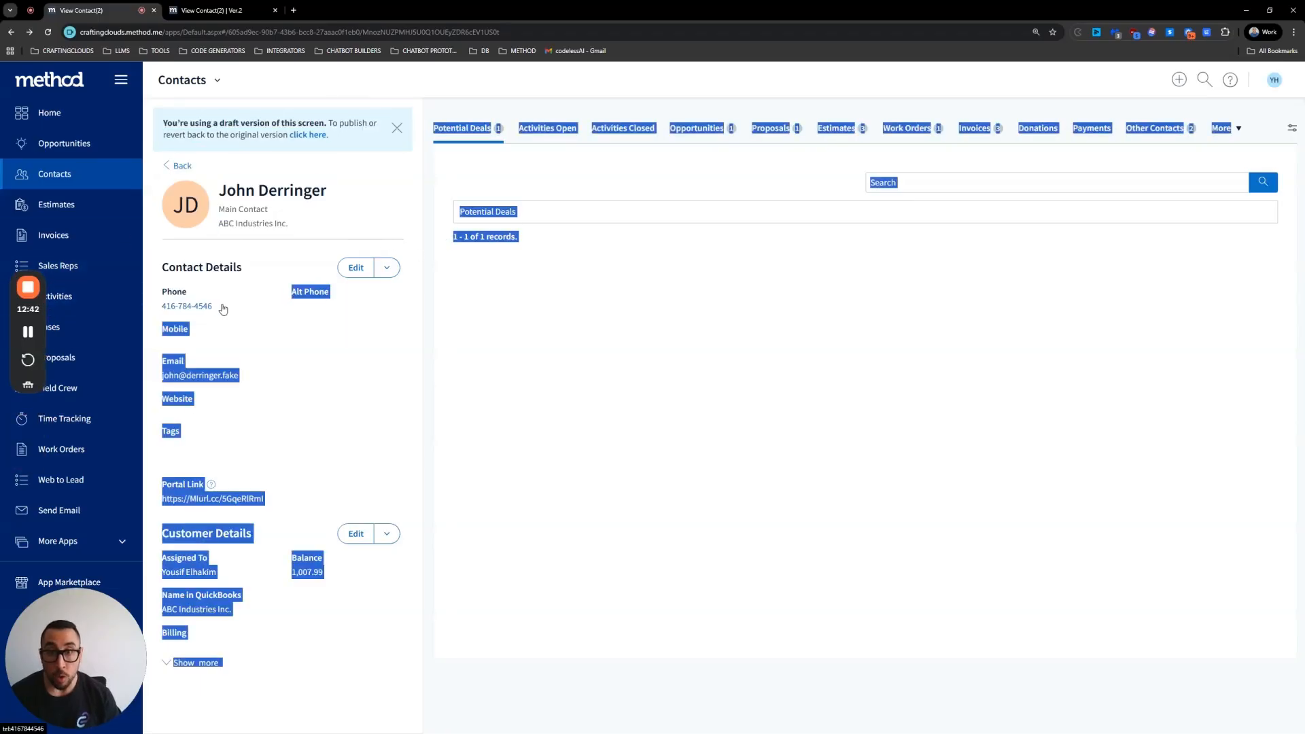
Step: Open the Potential Deals app's screens from the Home page
click(48, 117)
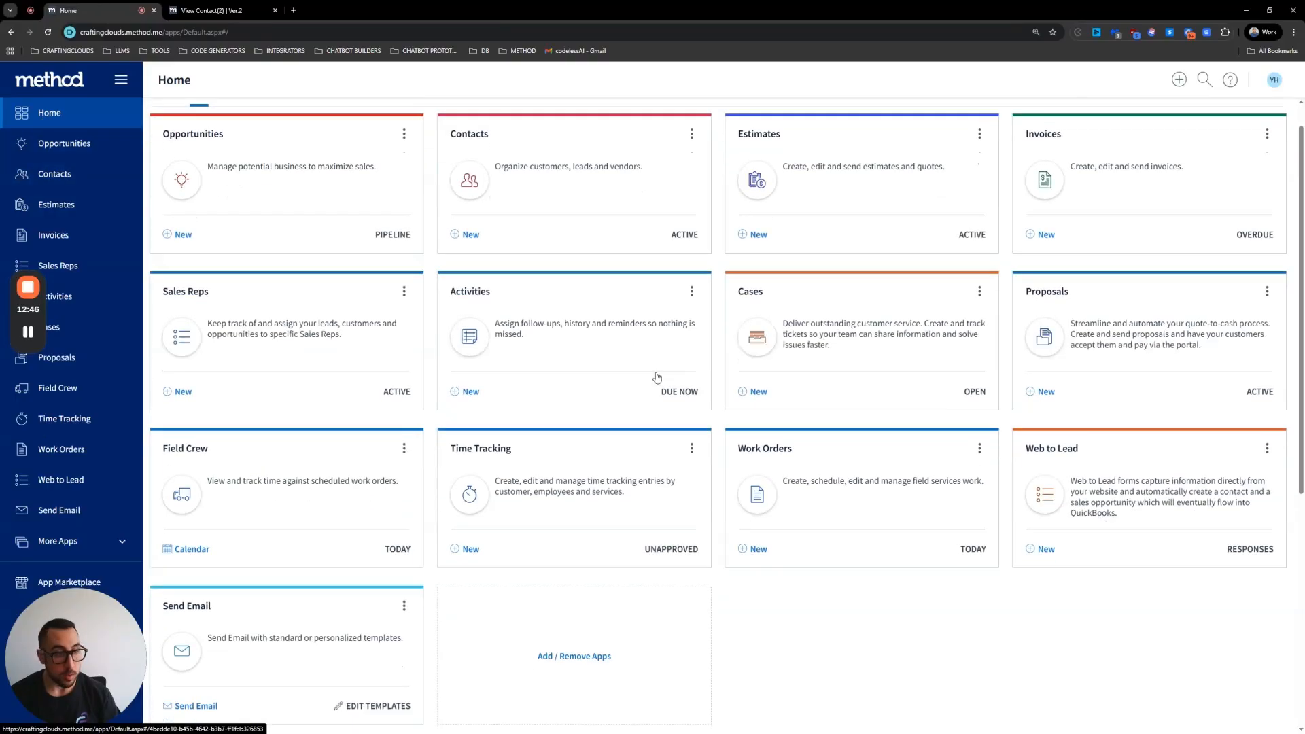
scroll(656, 378, down, 6)
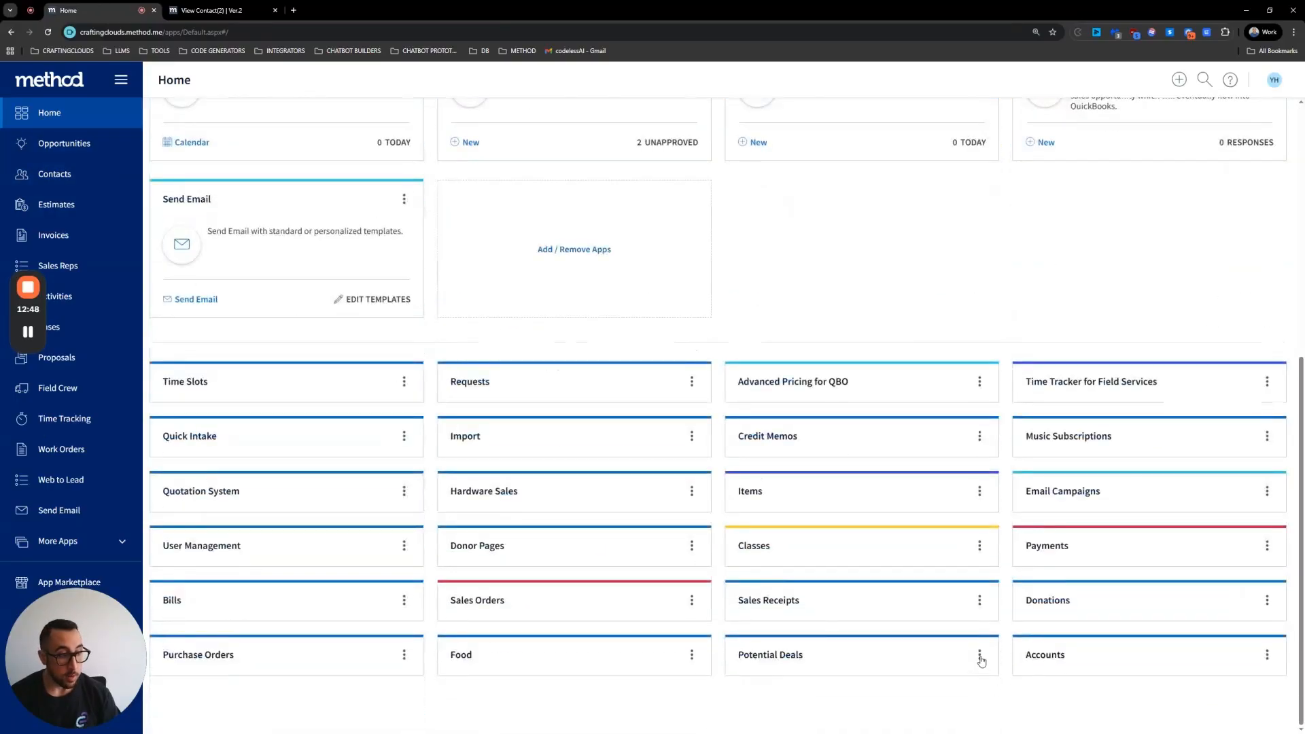
click(979, 654)
click(926, 574)
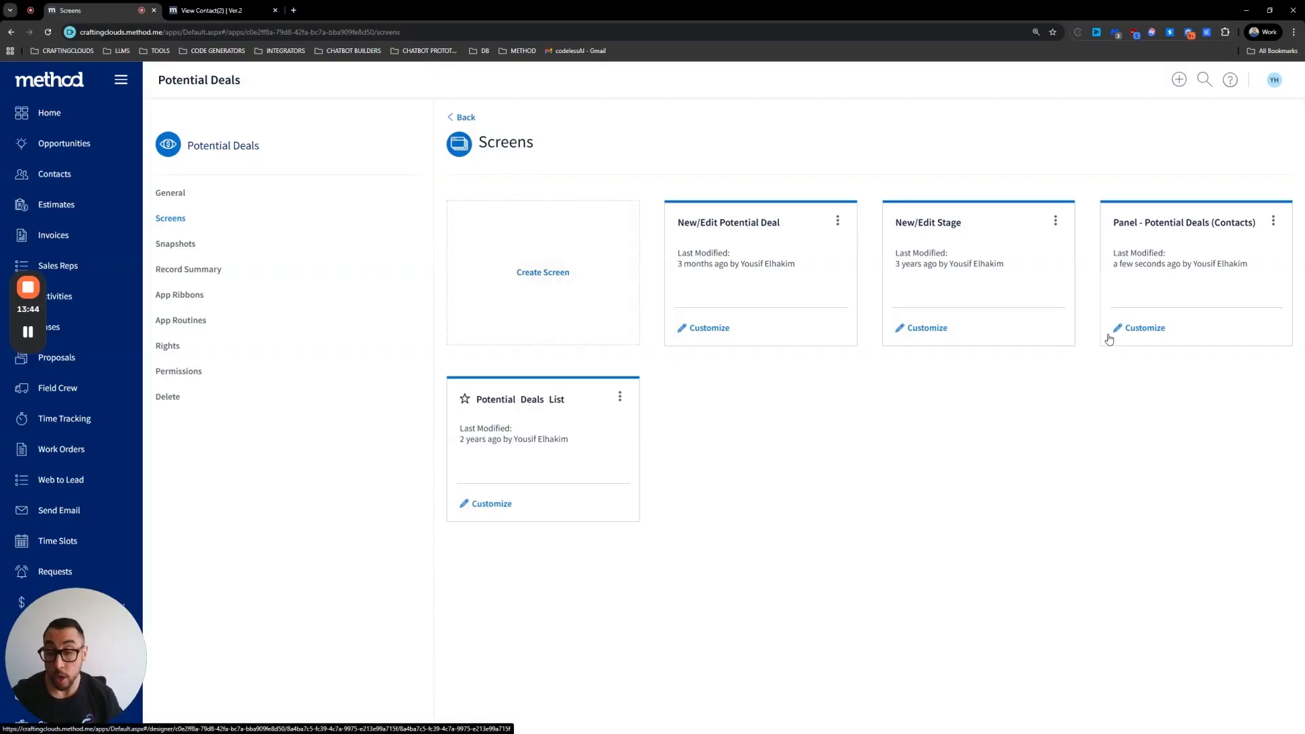
Step: Customize the Panel - Potential Deals (Contacts) screen and switch it to edit mode
click(1139, 329)
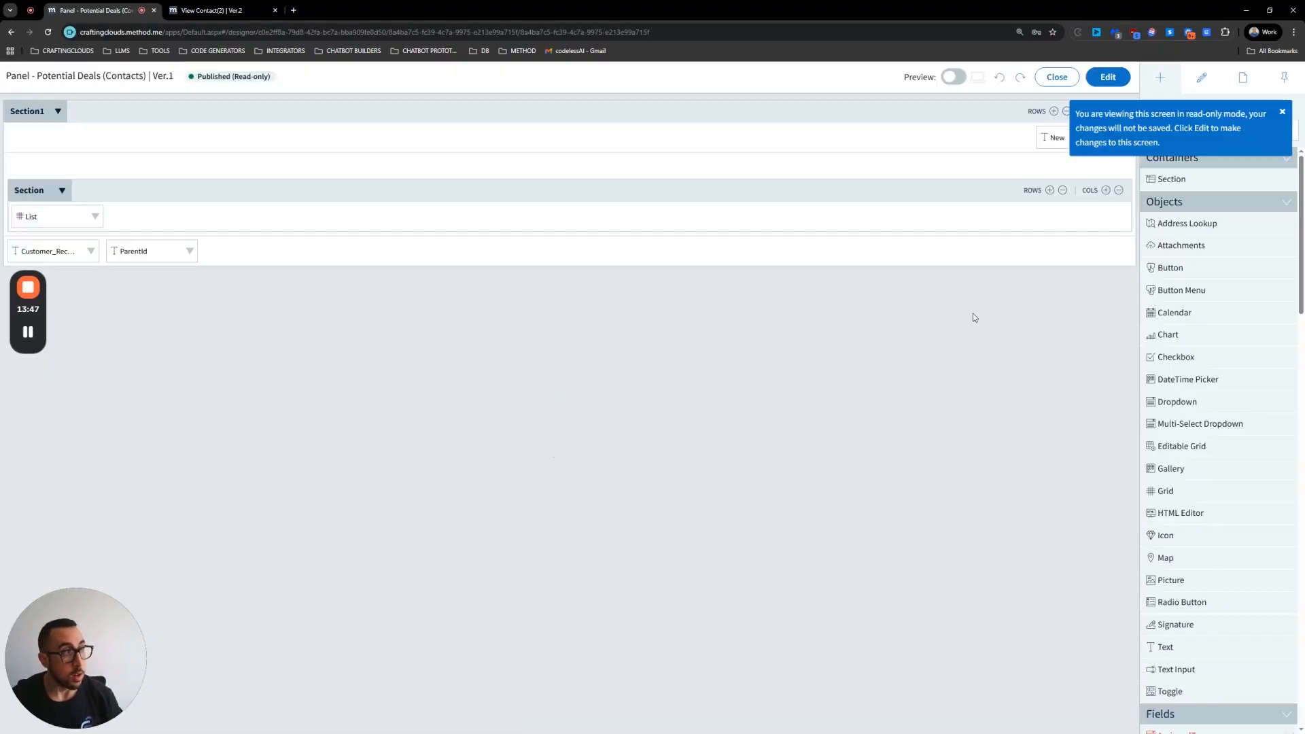
click(1108, 77)
click(900, 479)
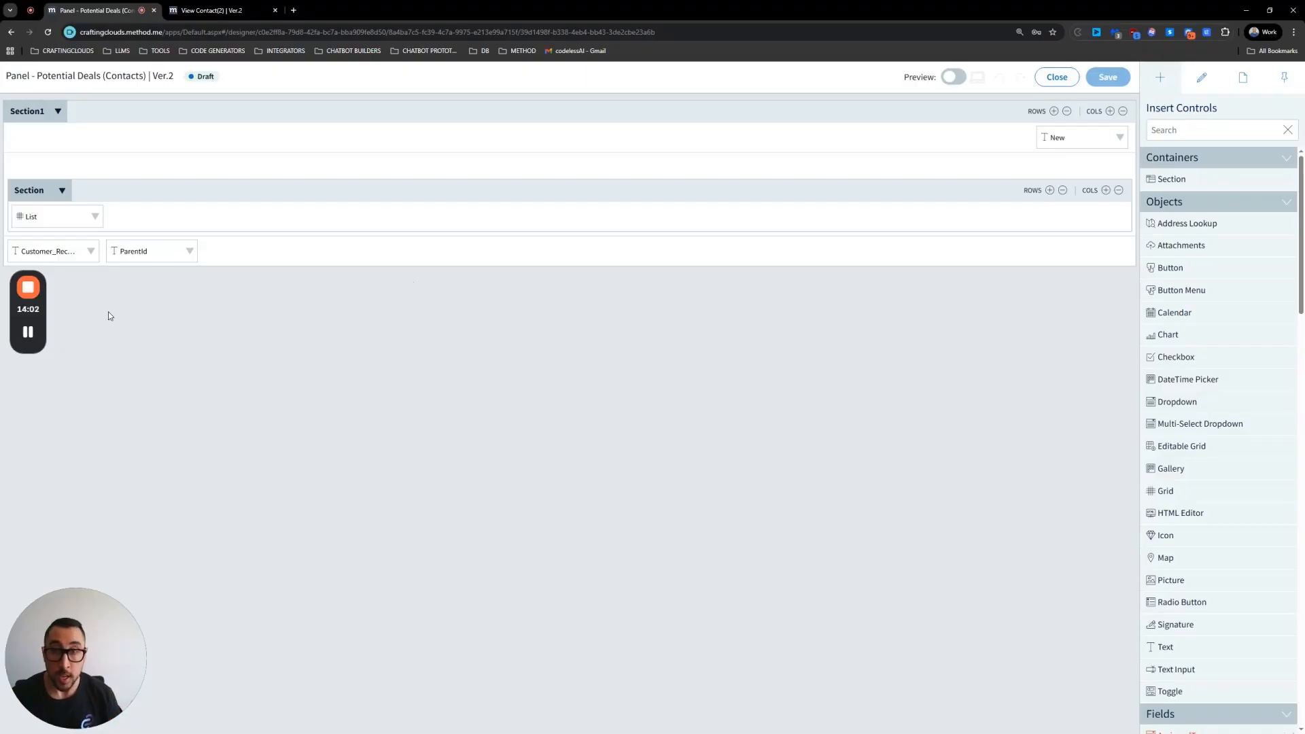
Step: Inspect the panel's hidden fields and the List control's settings
click(36, 256)
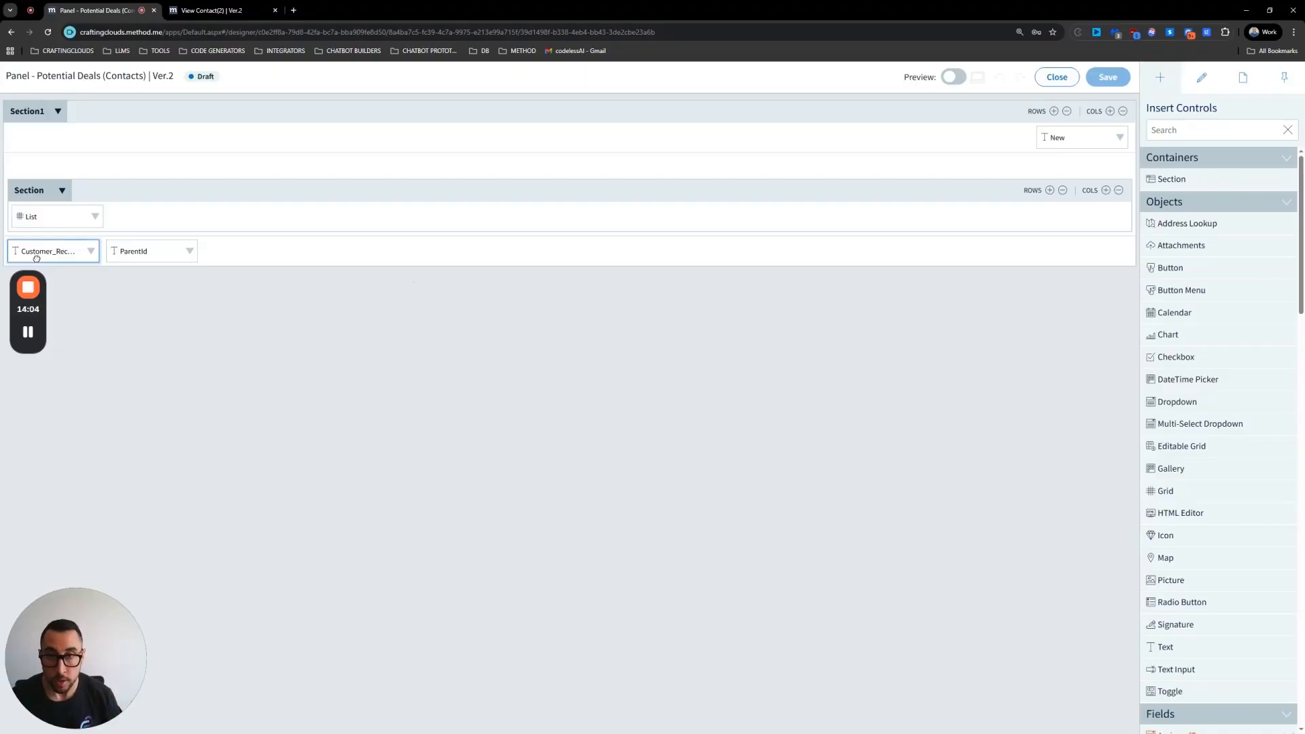
click(149, 251)
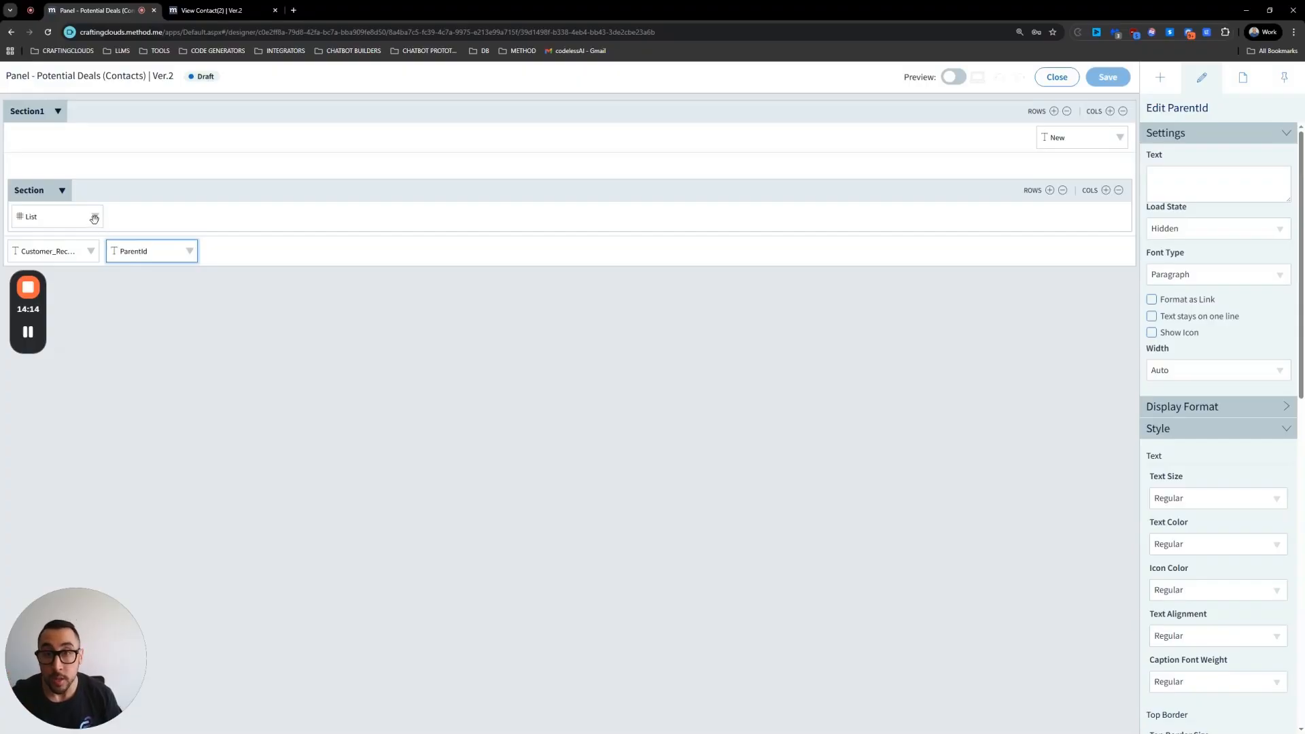
click(63, 219)
click(95, 217)
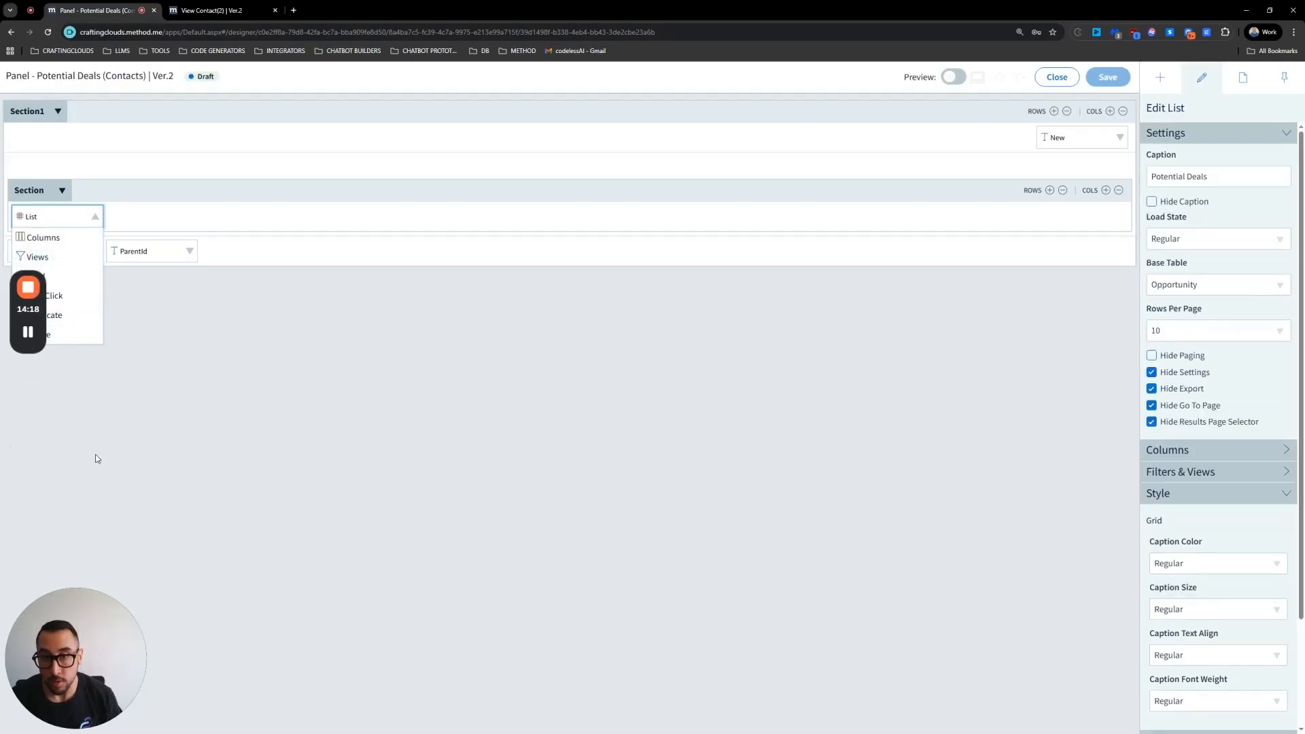
drag(20, 357, 859, 440)
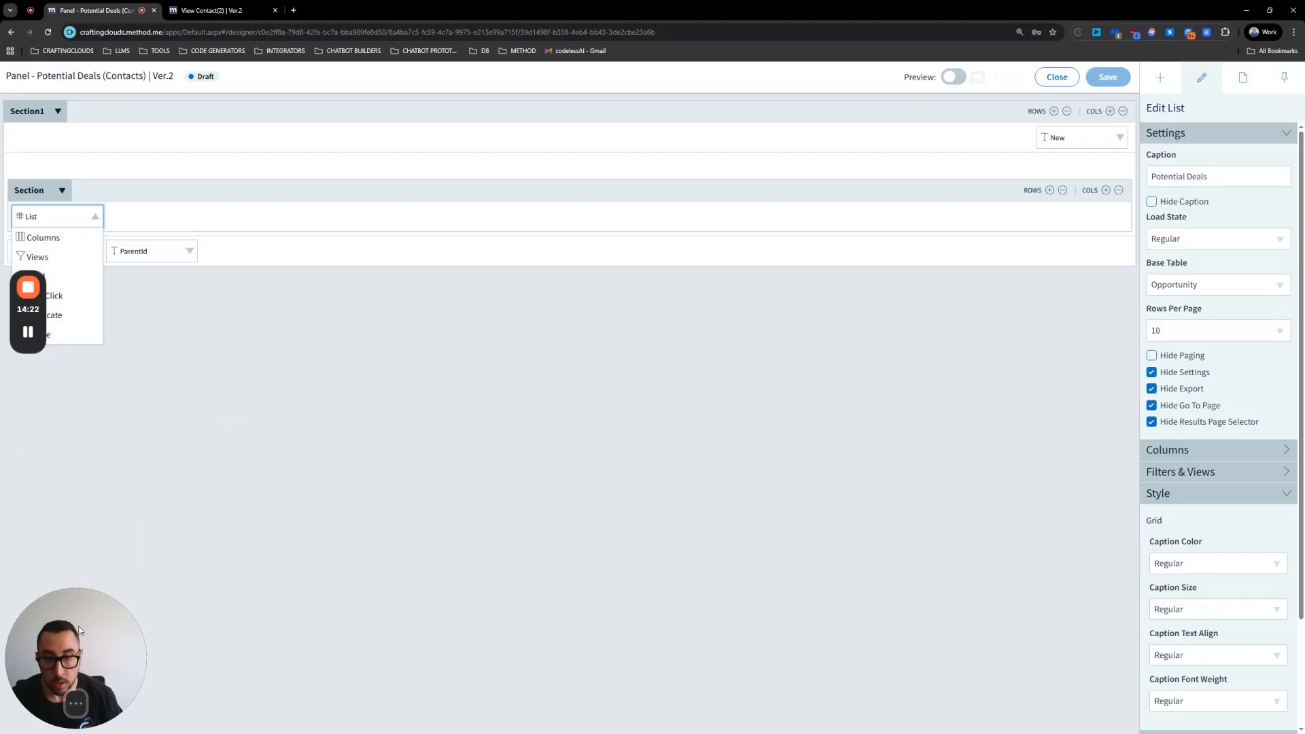
drag(87, 642, 1065, 634)
mouse_move(28, 343)
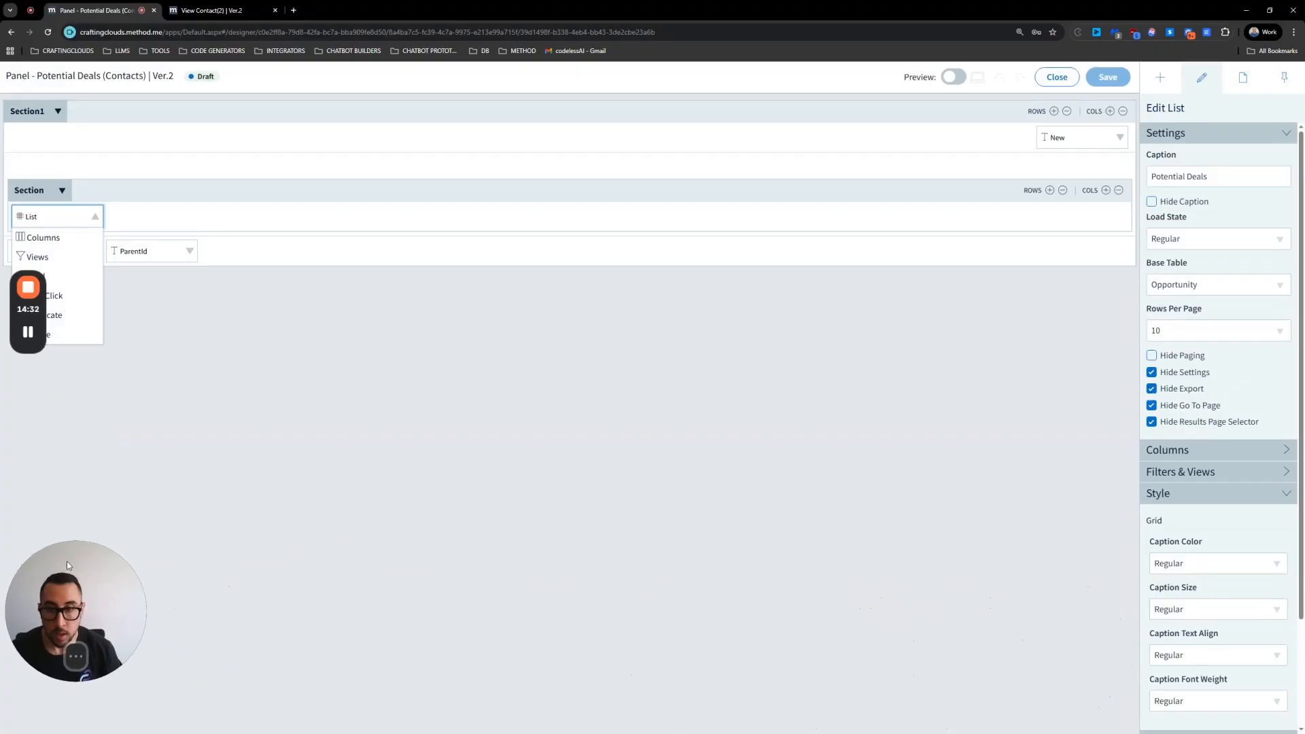
Step: Review the list's Potential Deals view filter, including its sorting and selection criteria
click(73, 256)
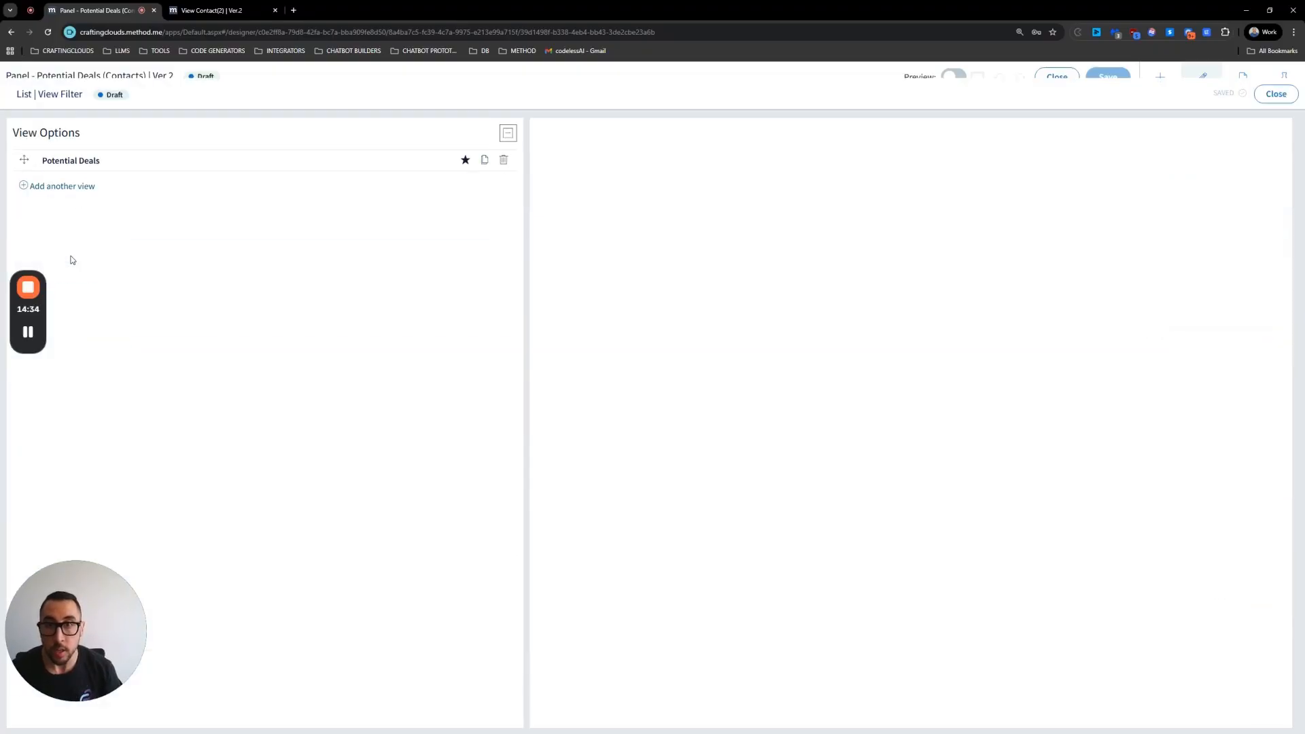
click(107, 144)
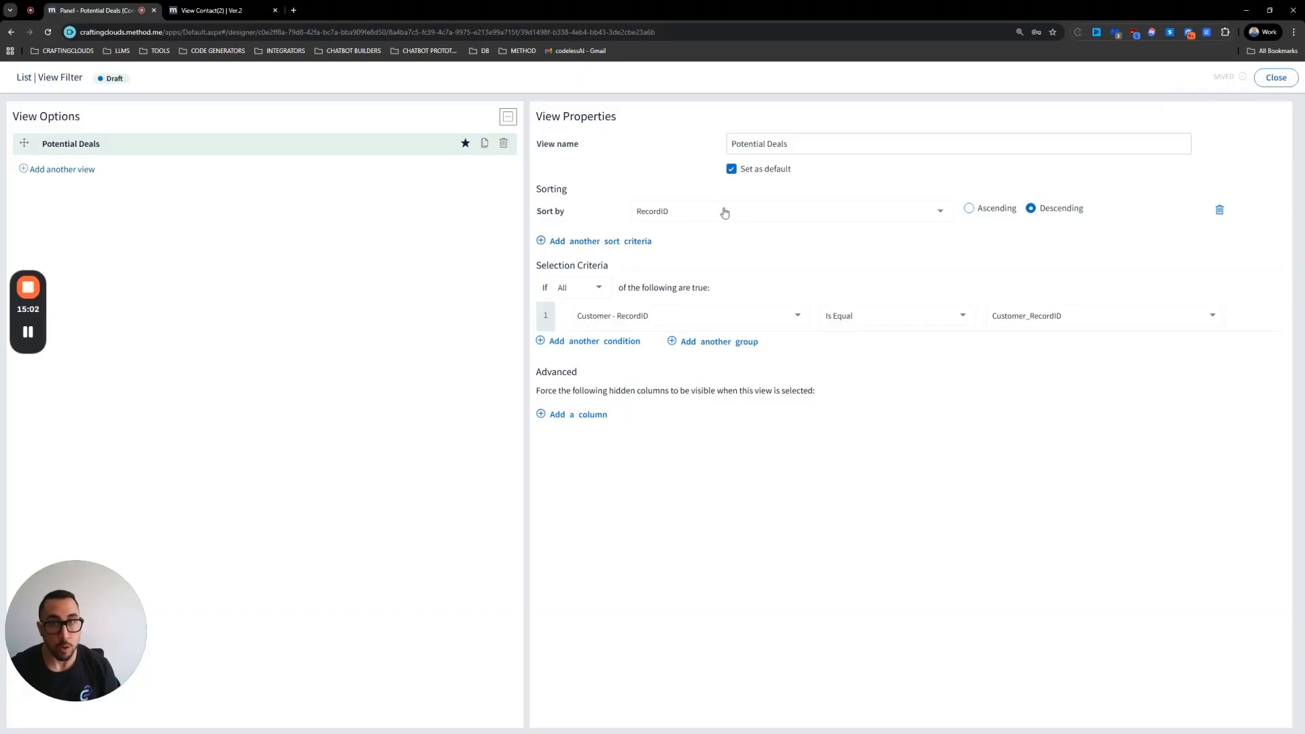
click(1266, 80)
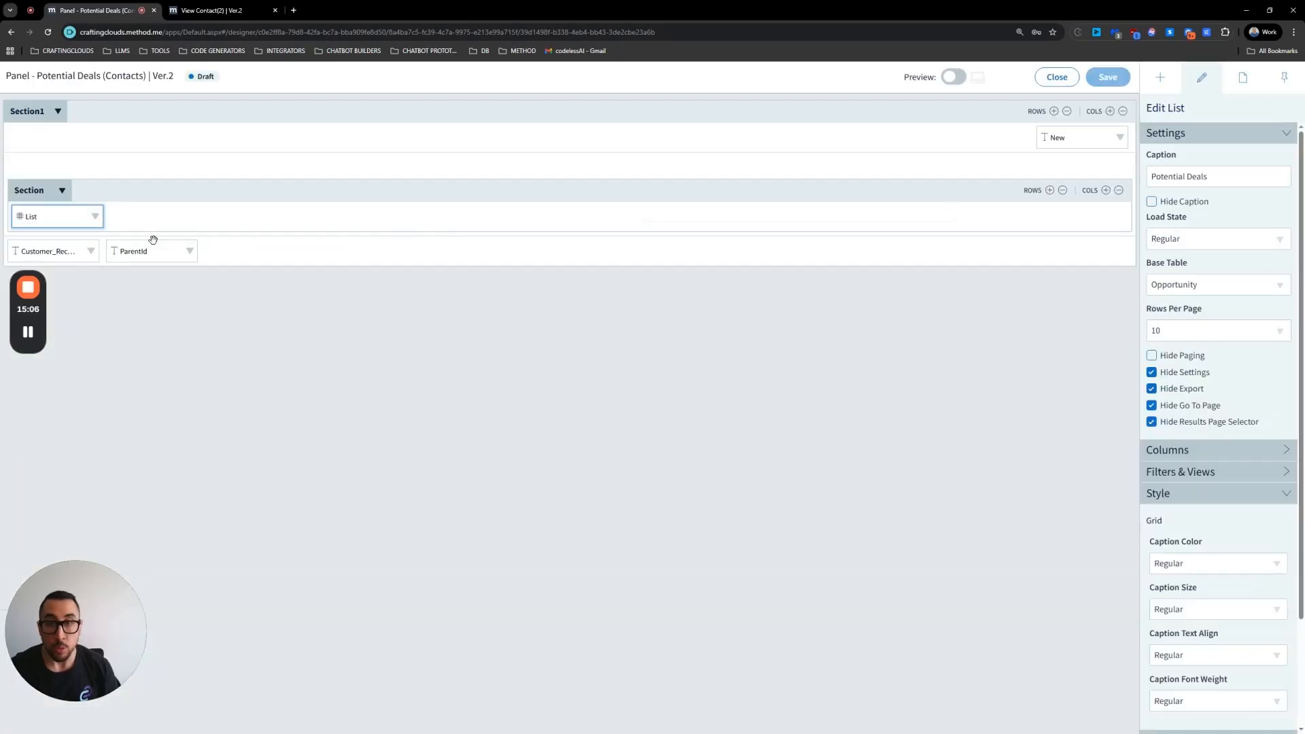
Step: Open the list's columns and hide the RecordName column on desktop and on mobile
click(96, 217)
click(66, 239)
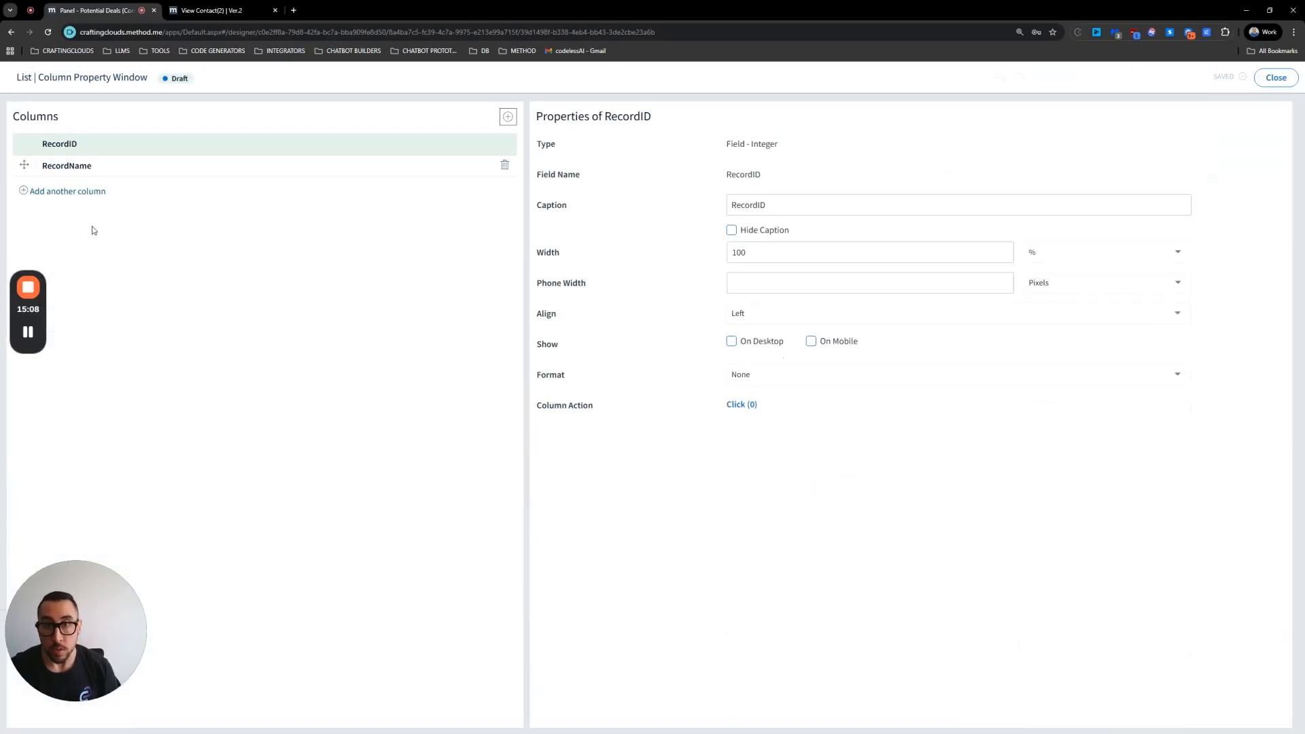
click(70, 170)
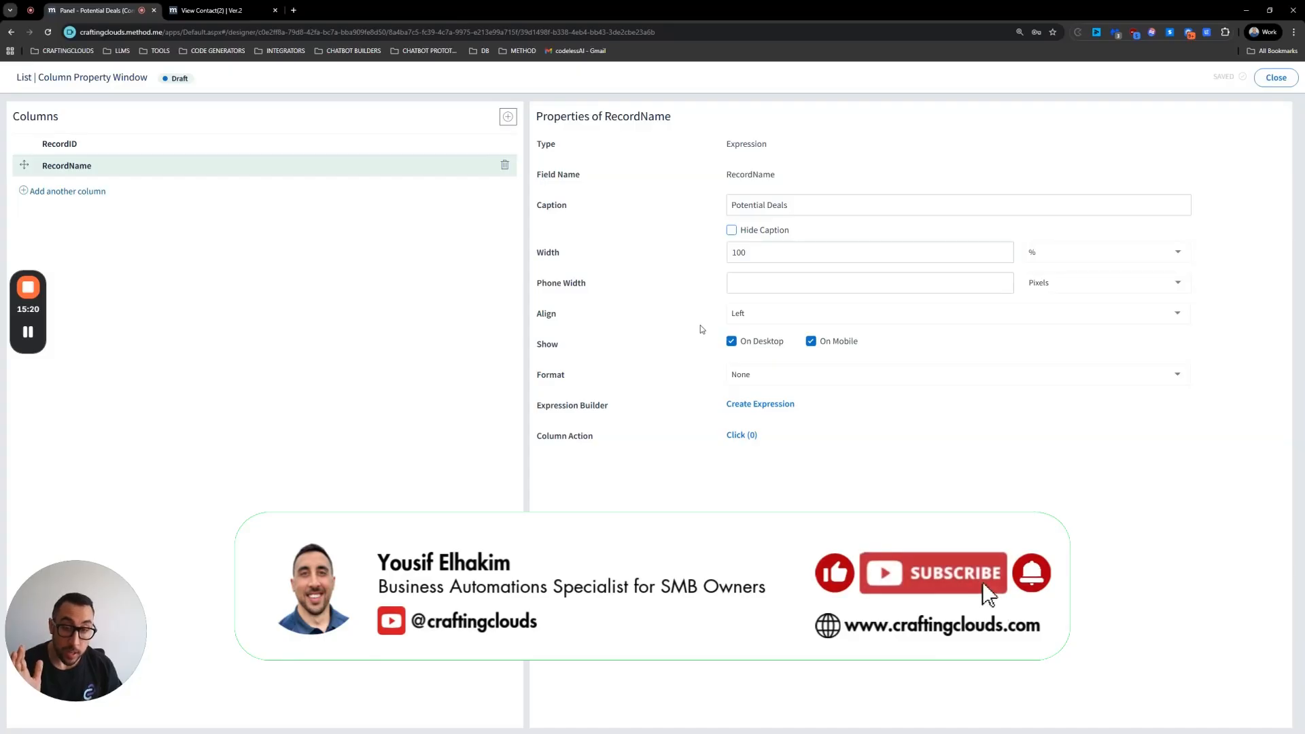
click(731, 341)
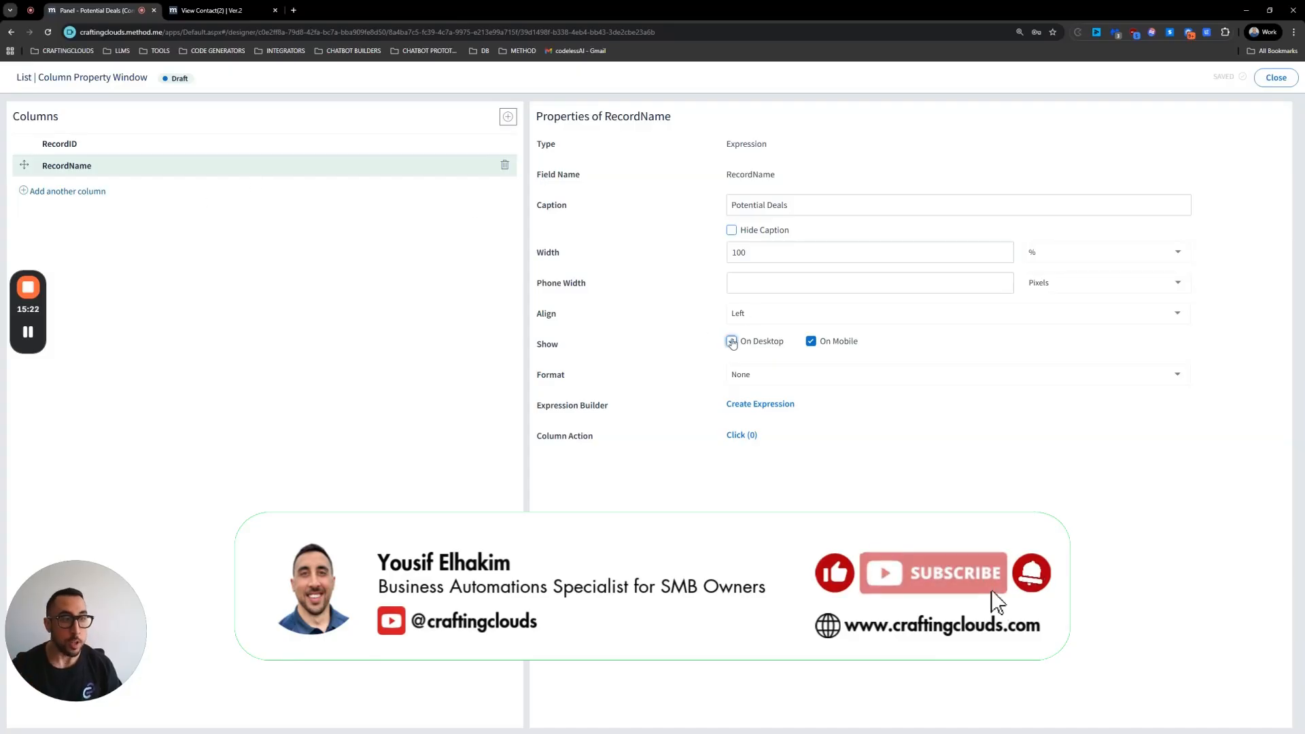
click(810, 341)
Step: Clear the RecordName column's width and set its width unit to Pixels
double_click(740, 252)
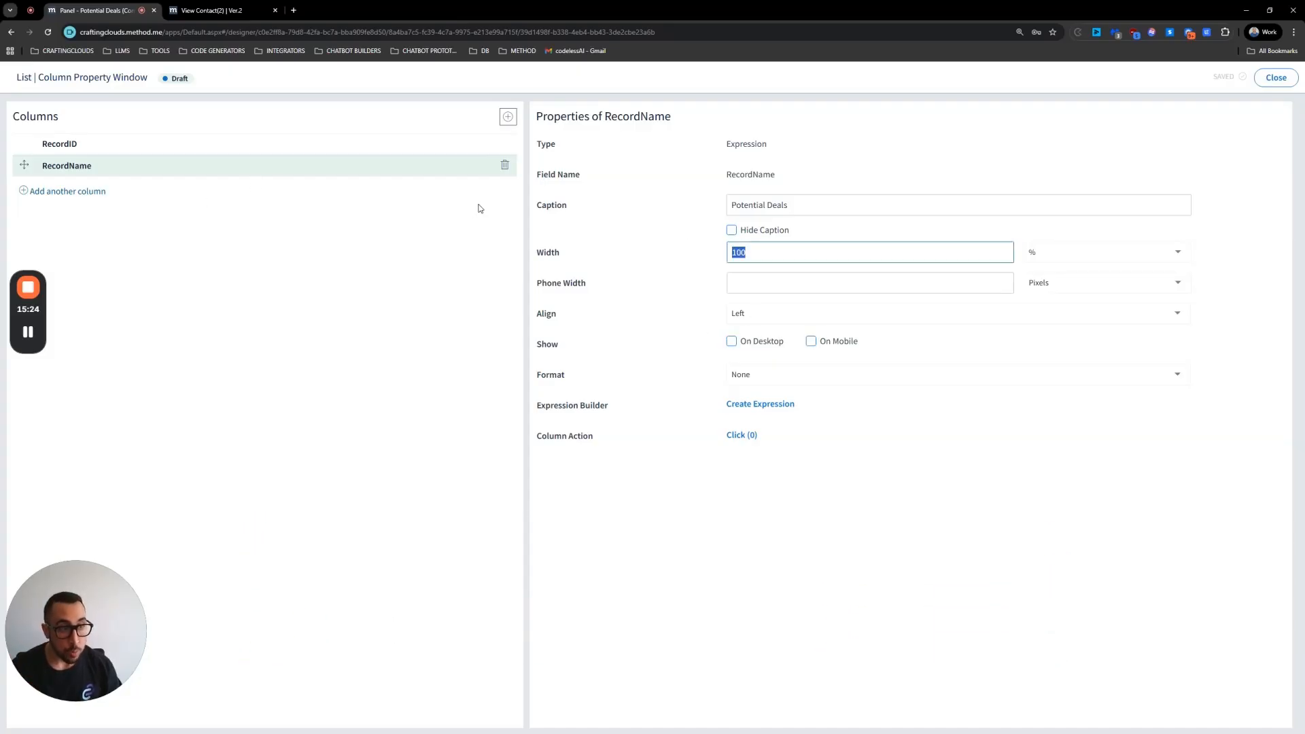
key(BackSpace)
click(1065, 252)
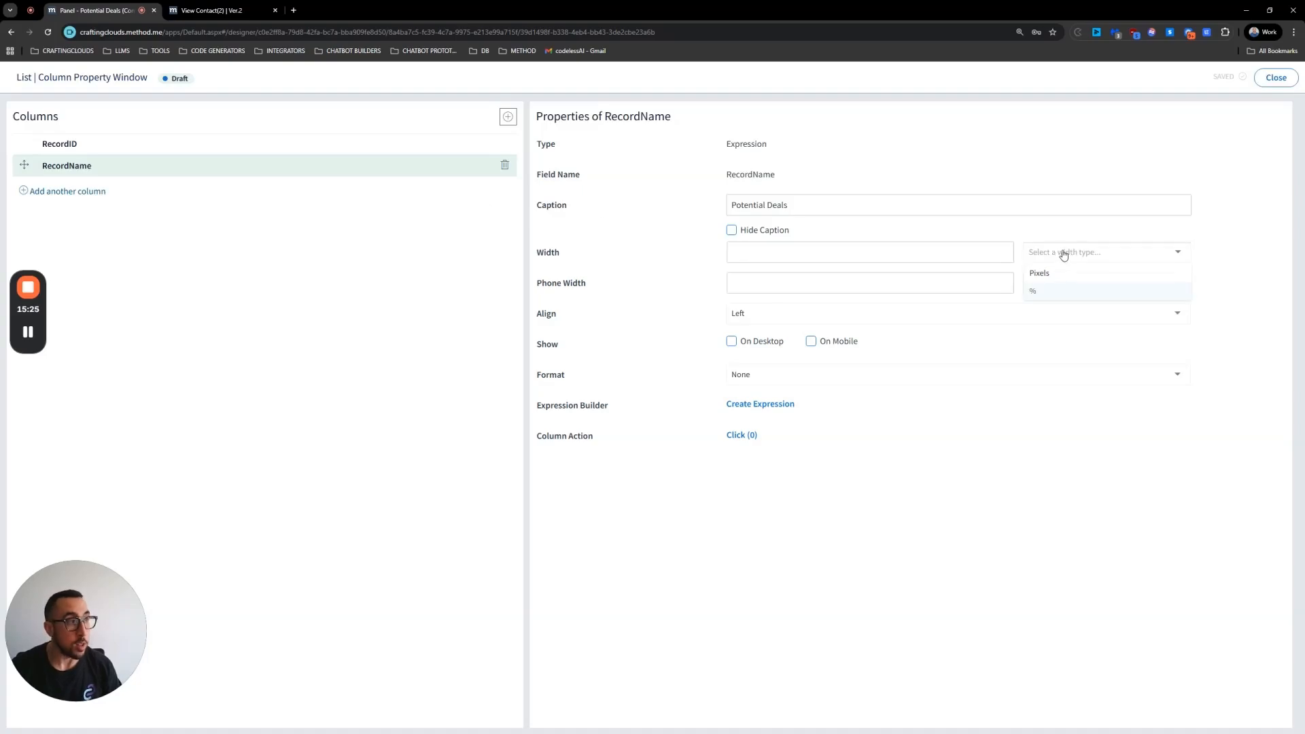
click(1041, 279)
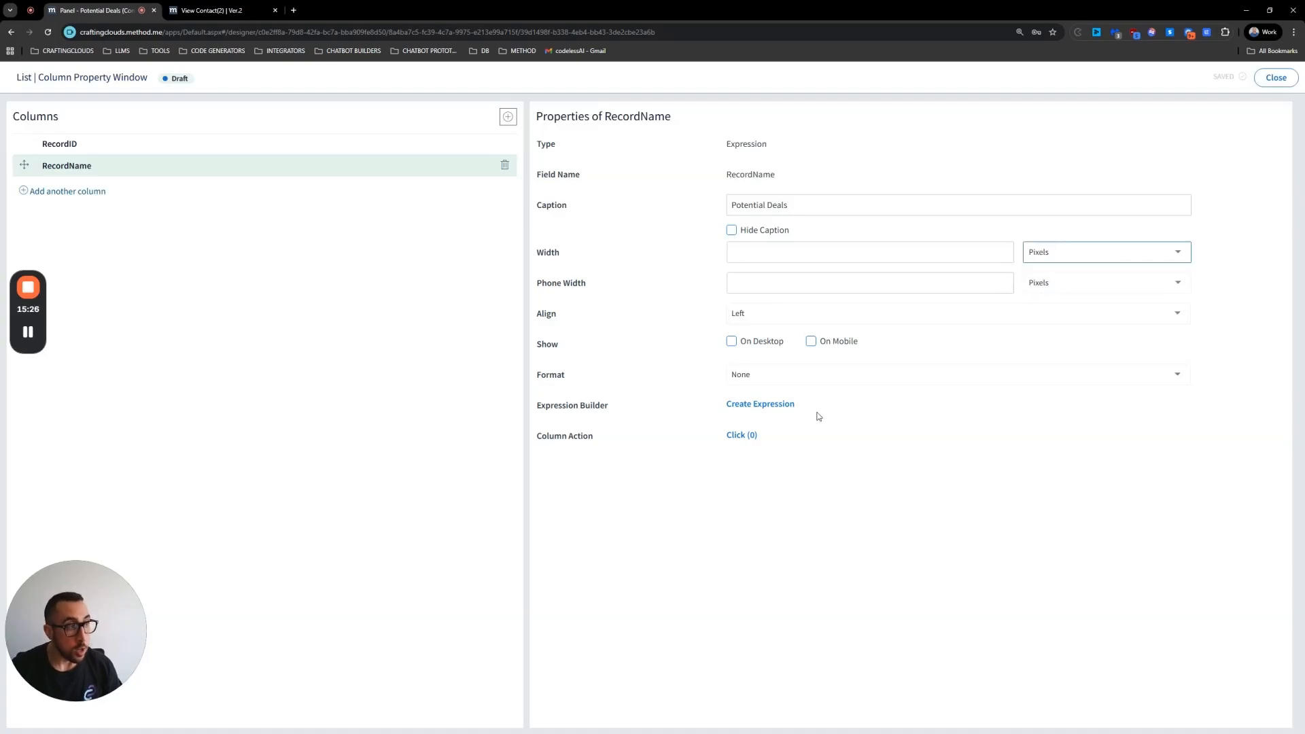
Step: Add the Name and OpportunityStage fields as new columns in the list
click(83, 198)
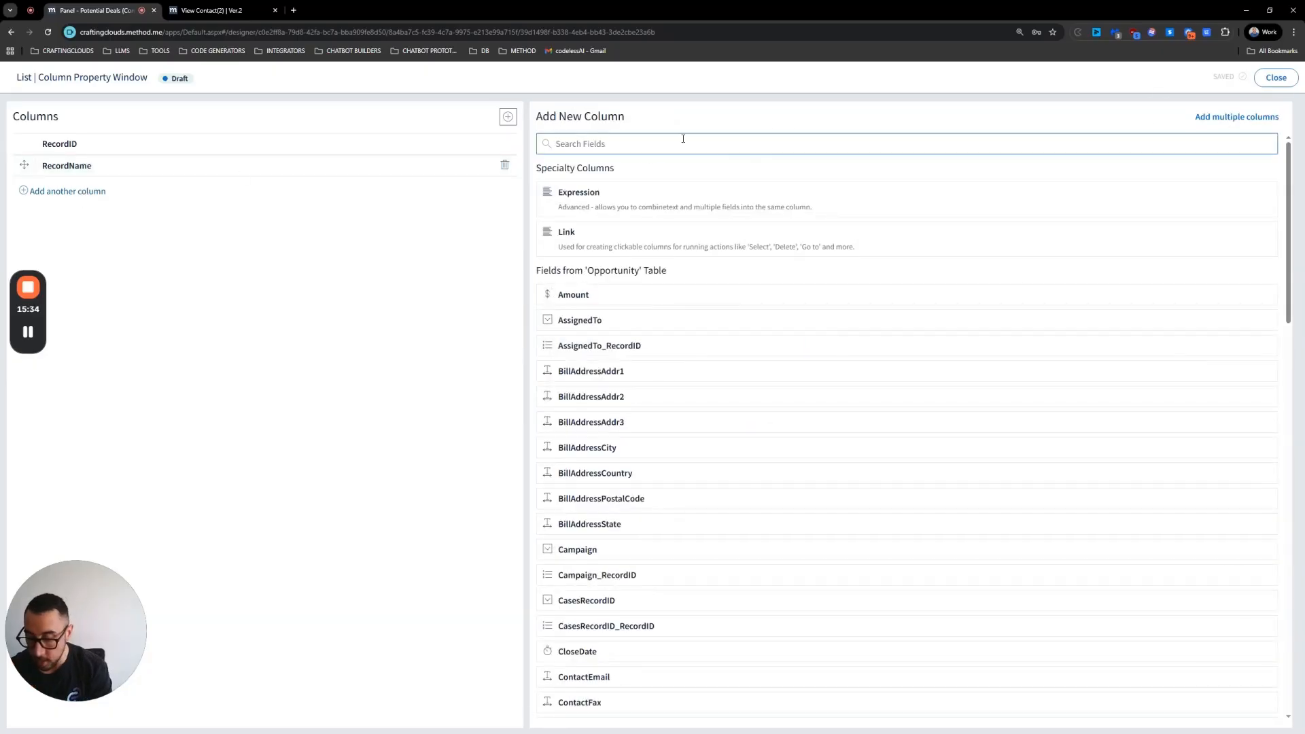
text(name)
click(575, 345)
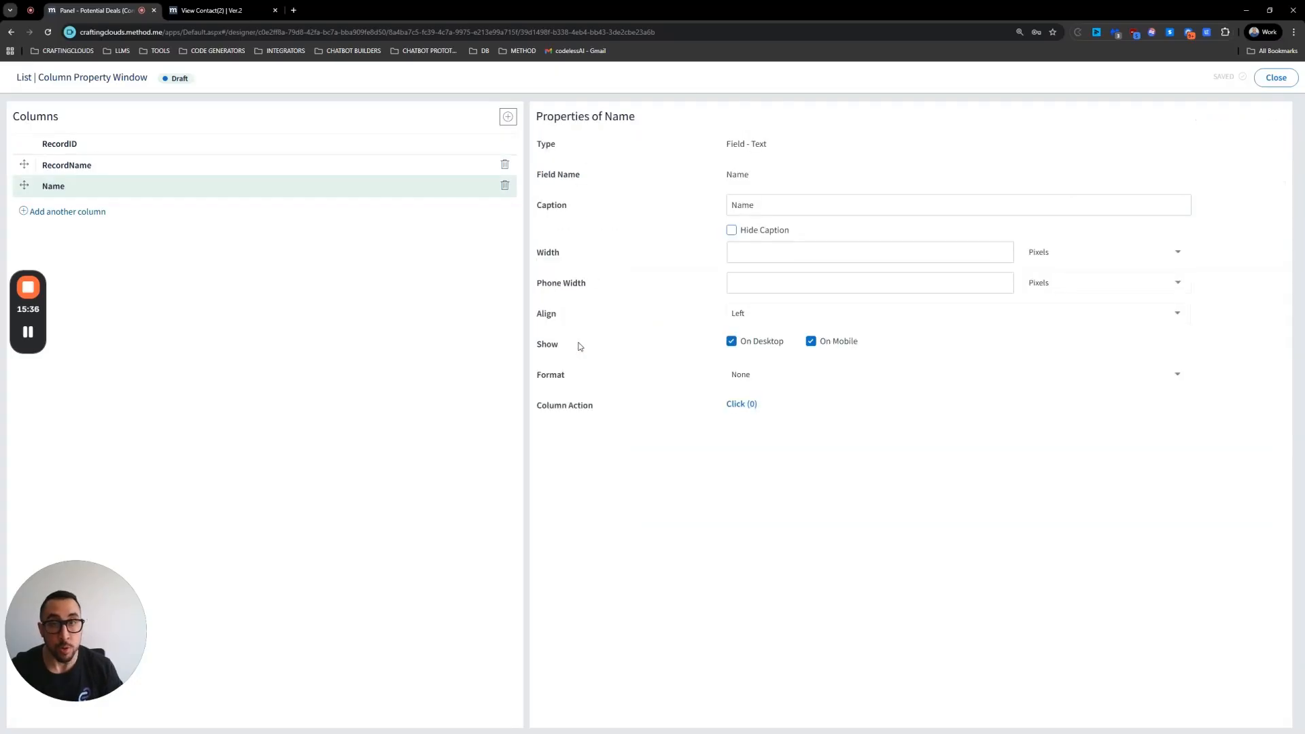
click(102, 215)
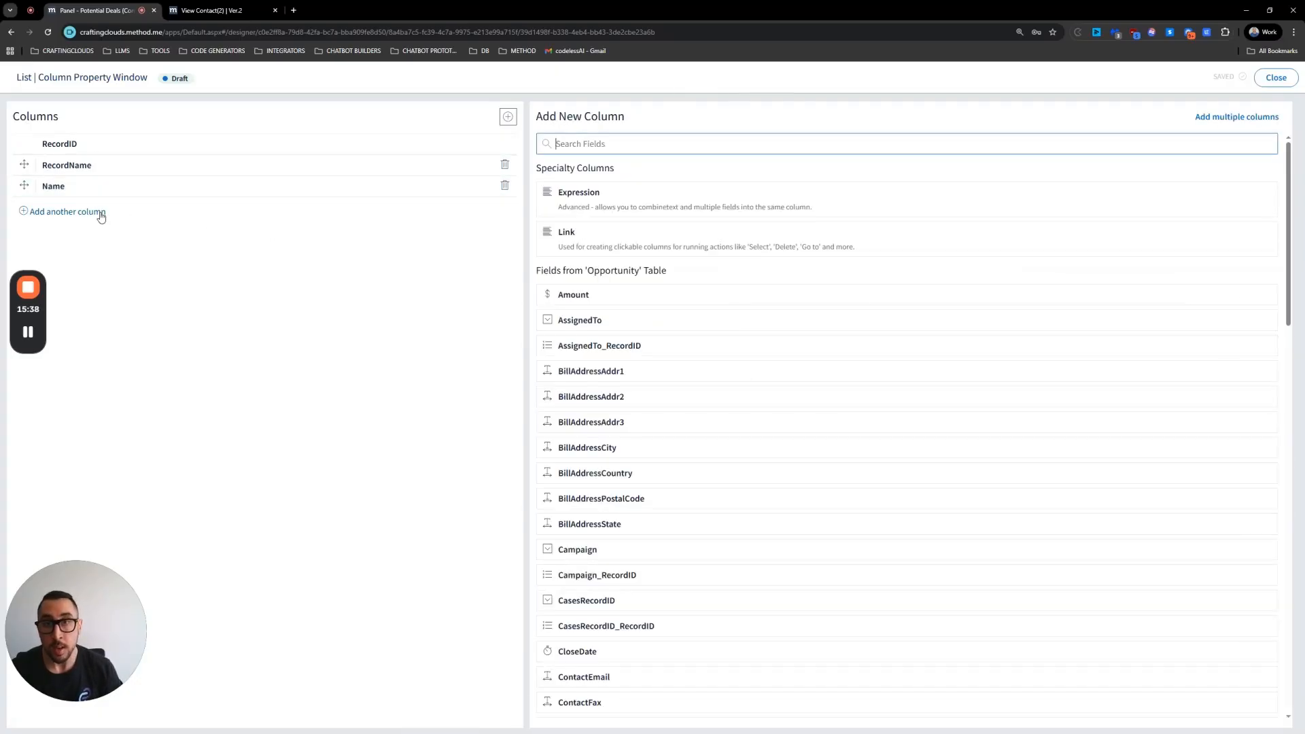
text(clos)
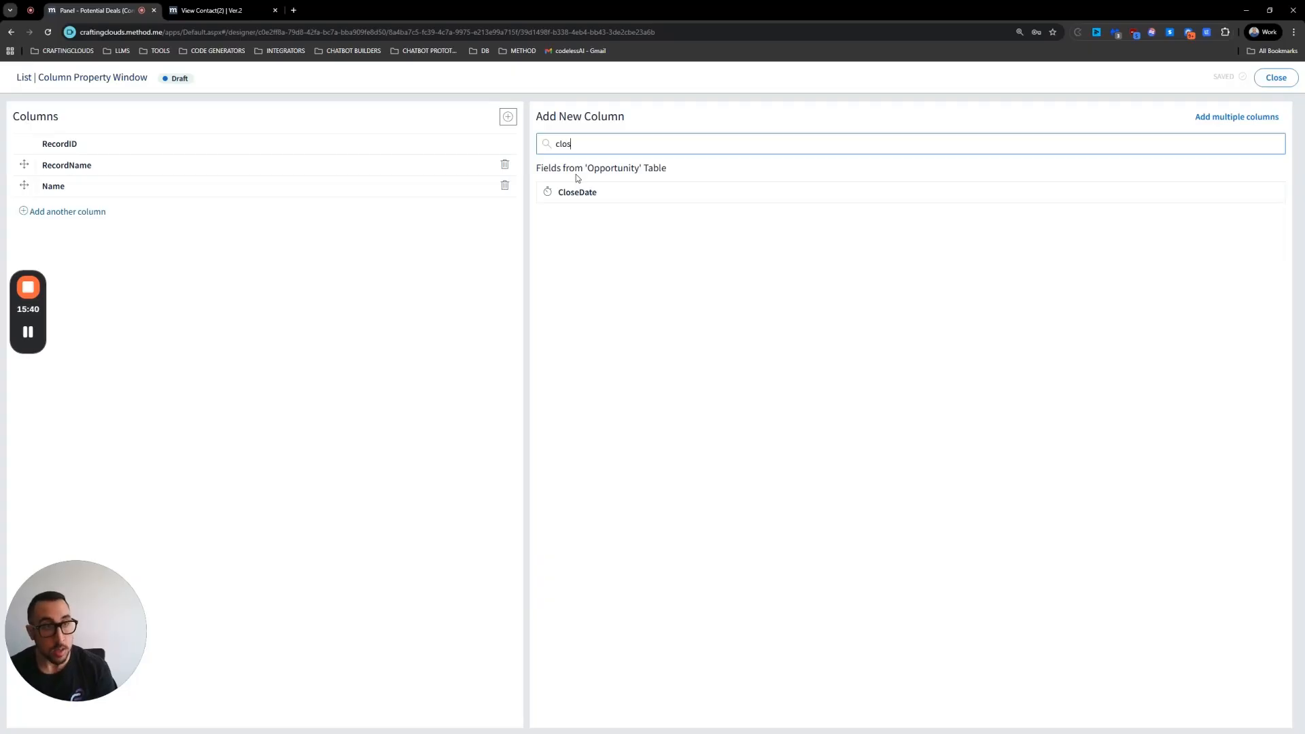
key(ctrl+a)
text(st)
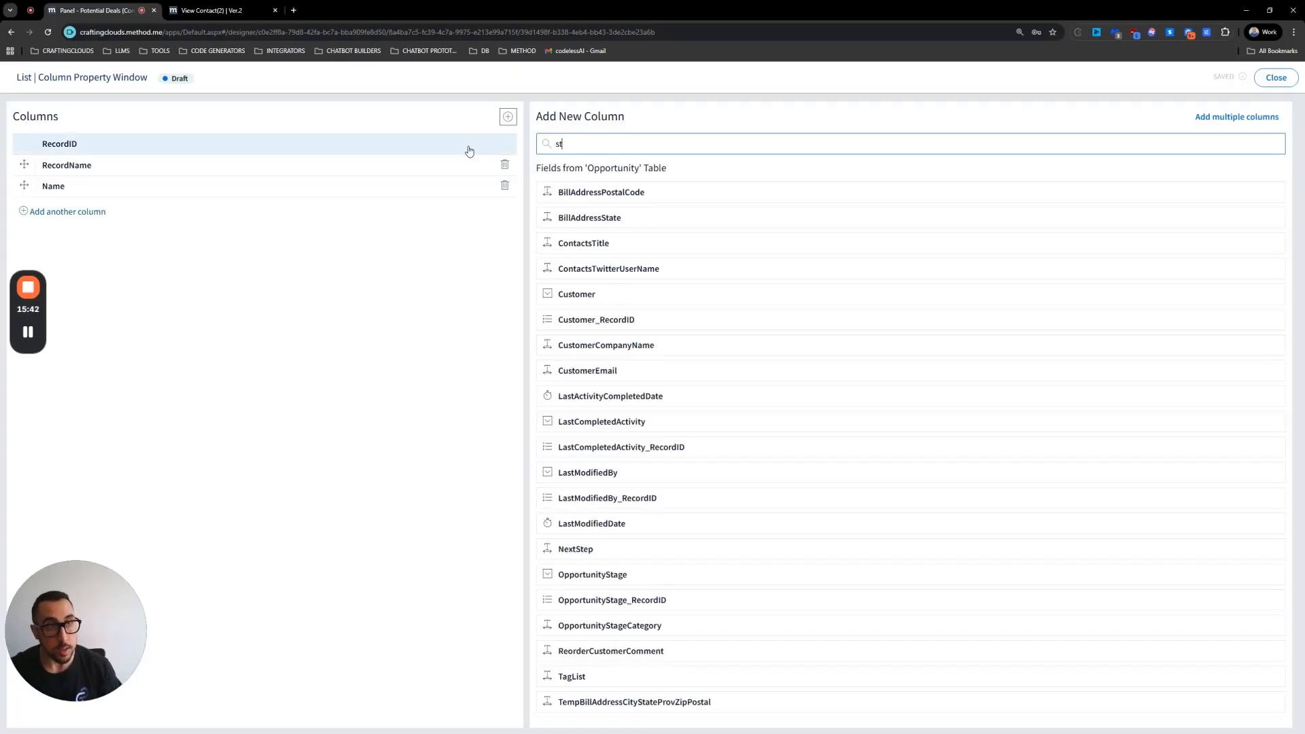
text(a)
click(591, 269)
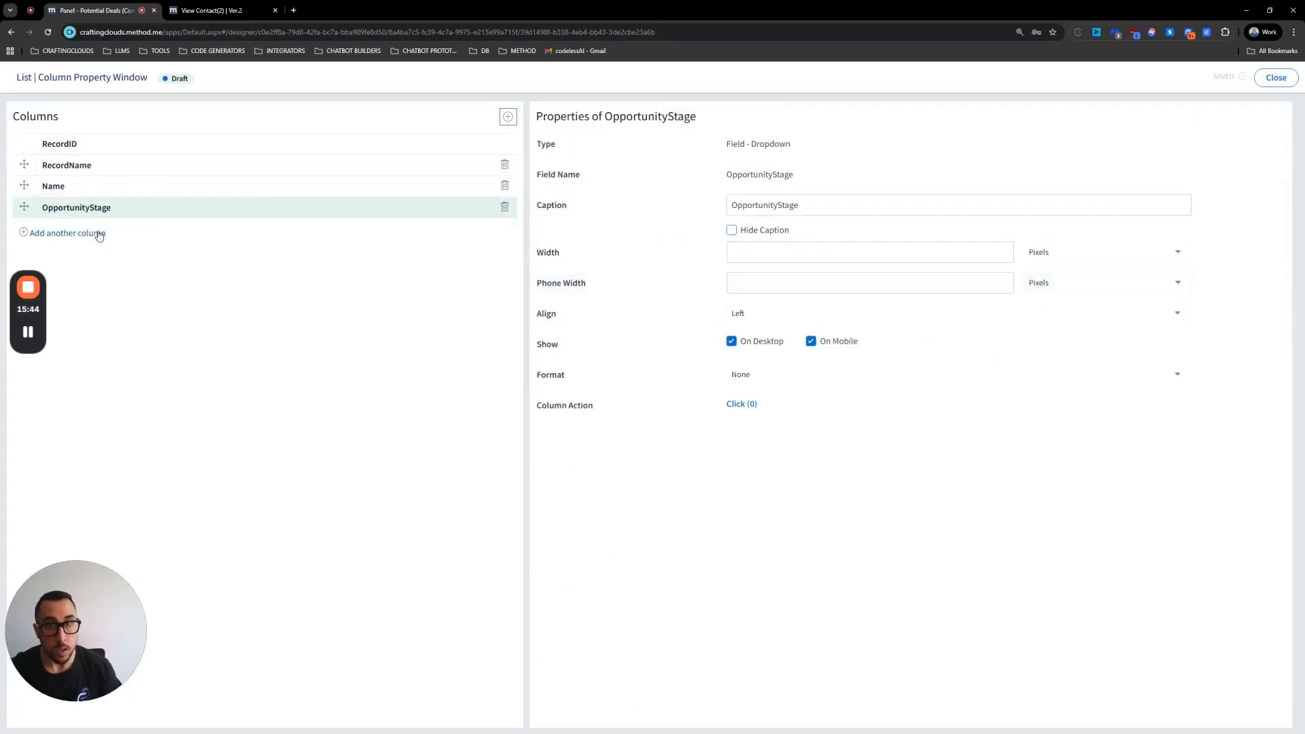
Step: Add a CloseDate column captioned Close Date with the Short Date format
click(98, 233)
text(clos)
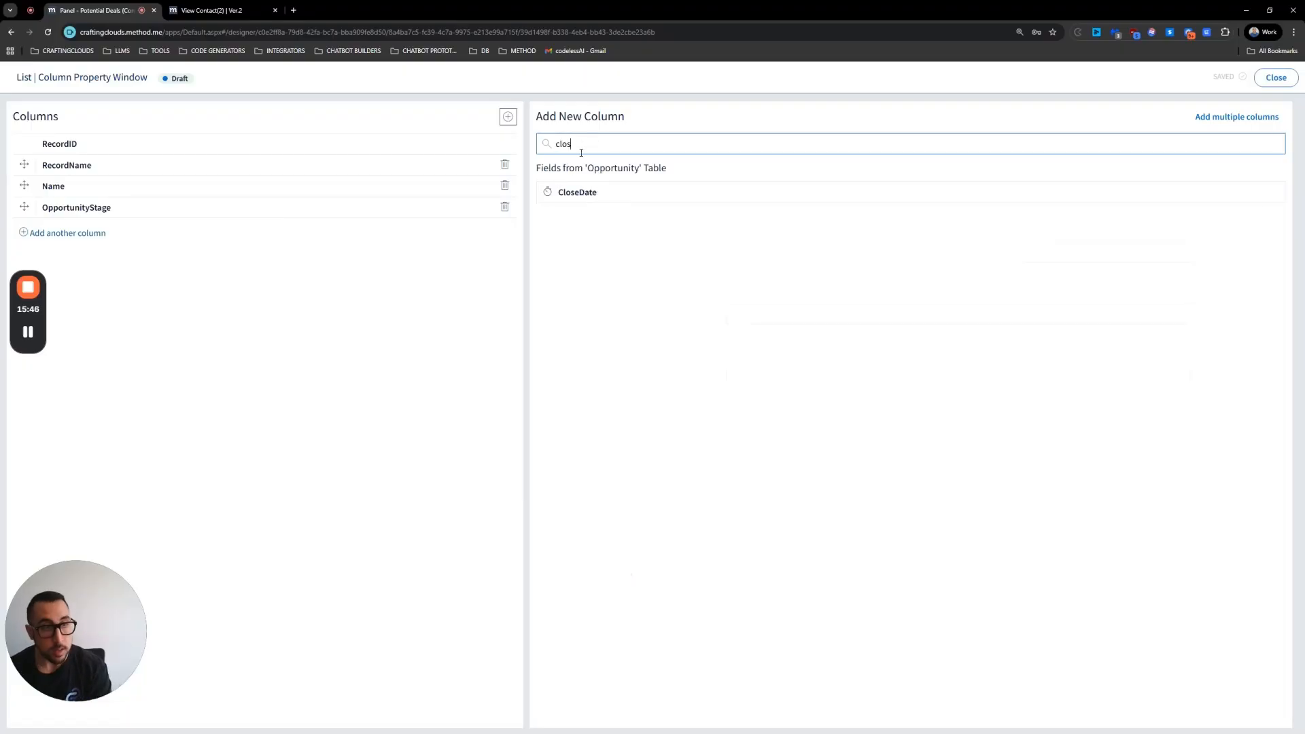
click(582, 197)
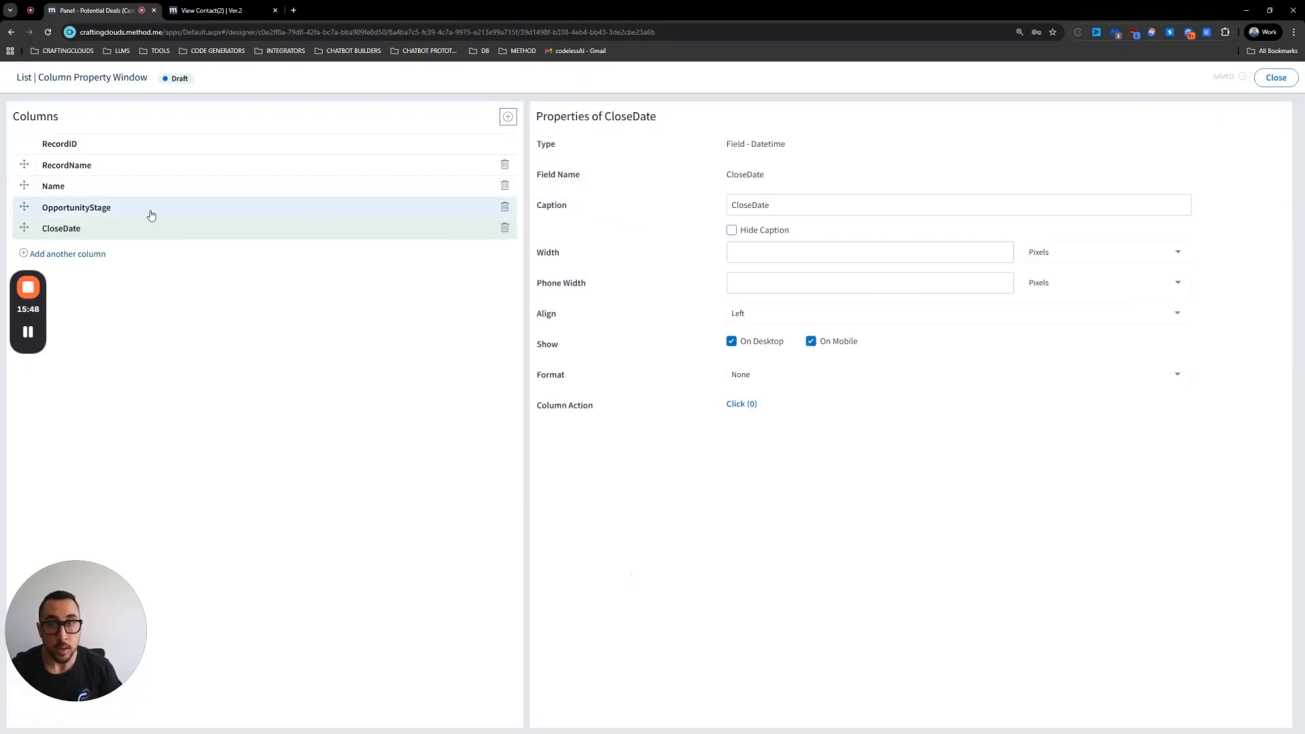
click(750, 205)
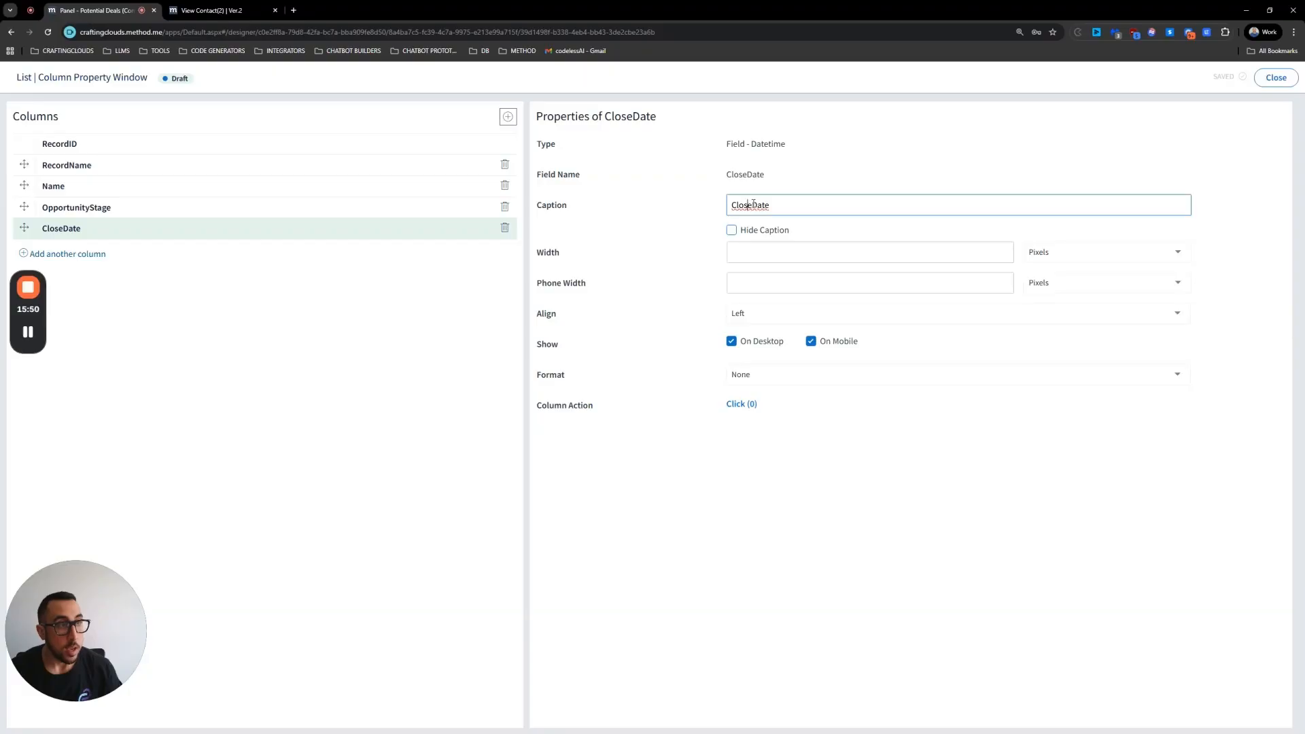
click(755, 376)
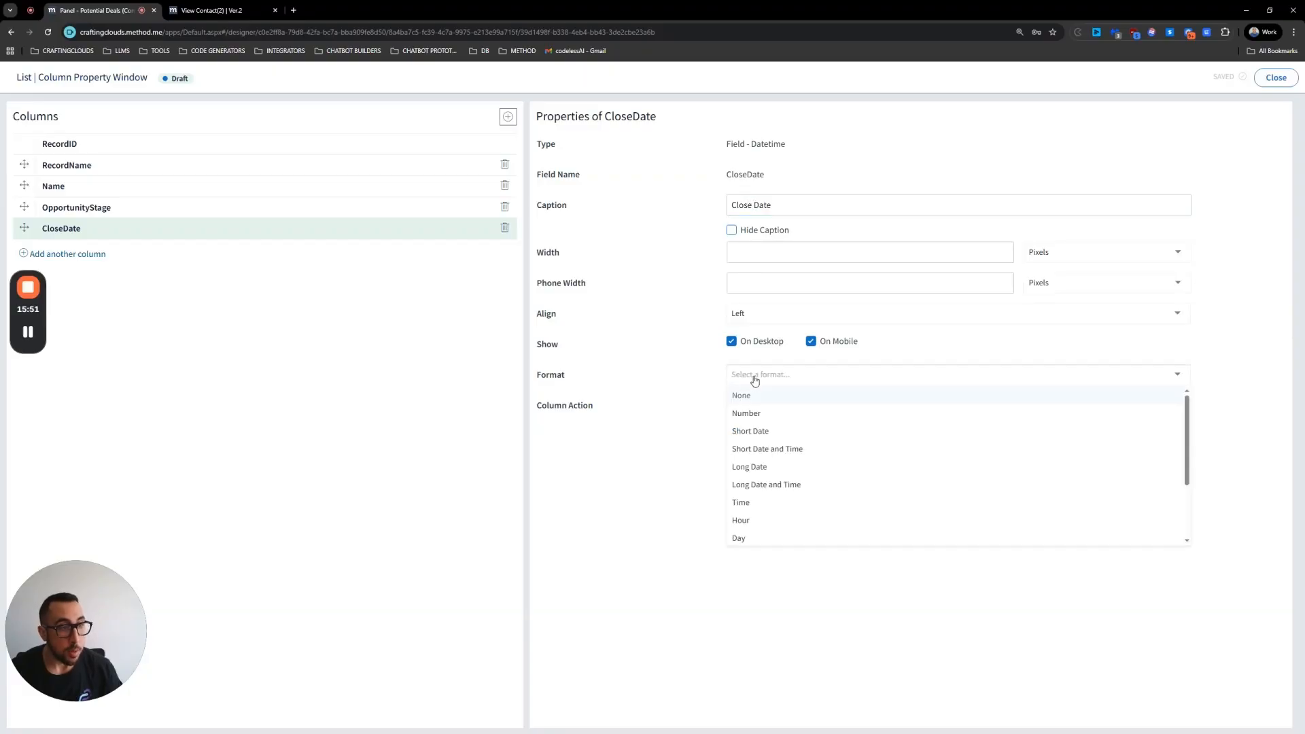
click(758, 431)
Step: Change the OpportunityStage column's caption to Stage
click(135, 215)
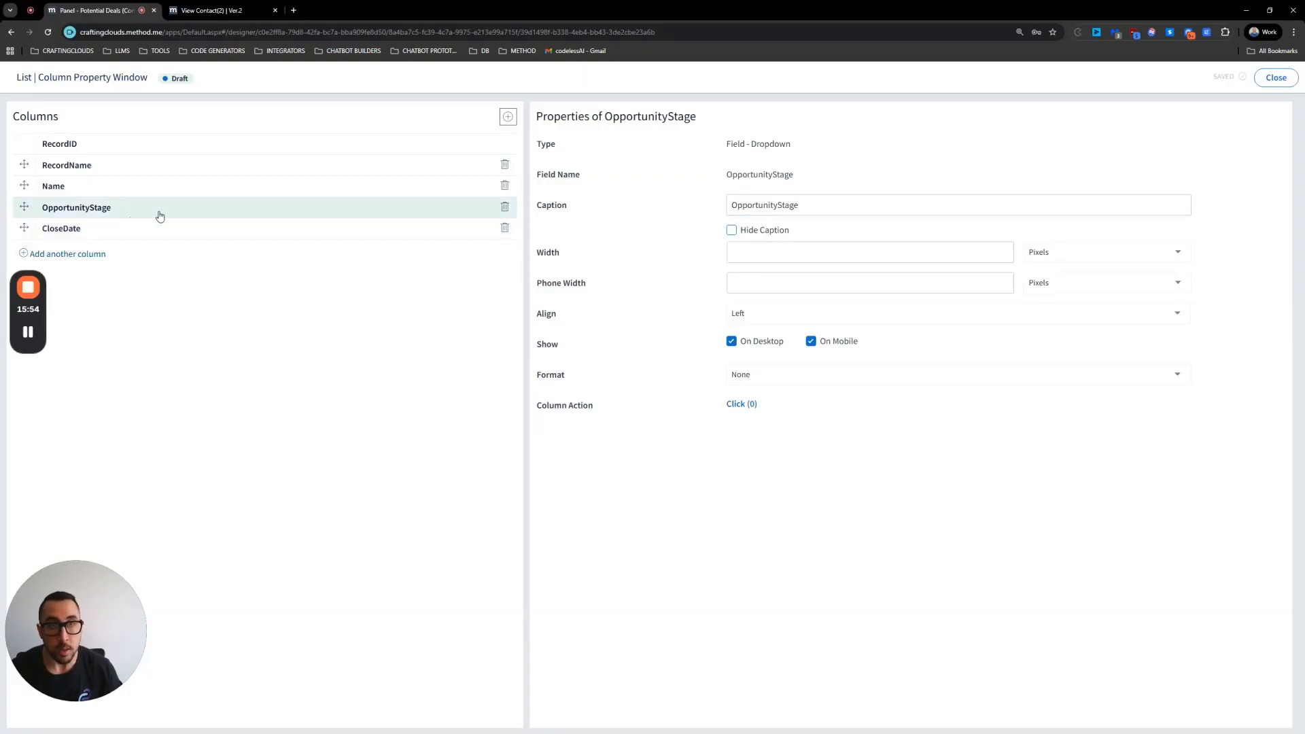
drag(777, 205, 696, 206)
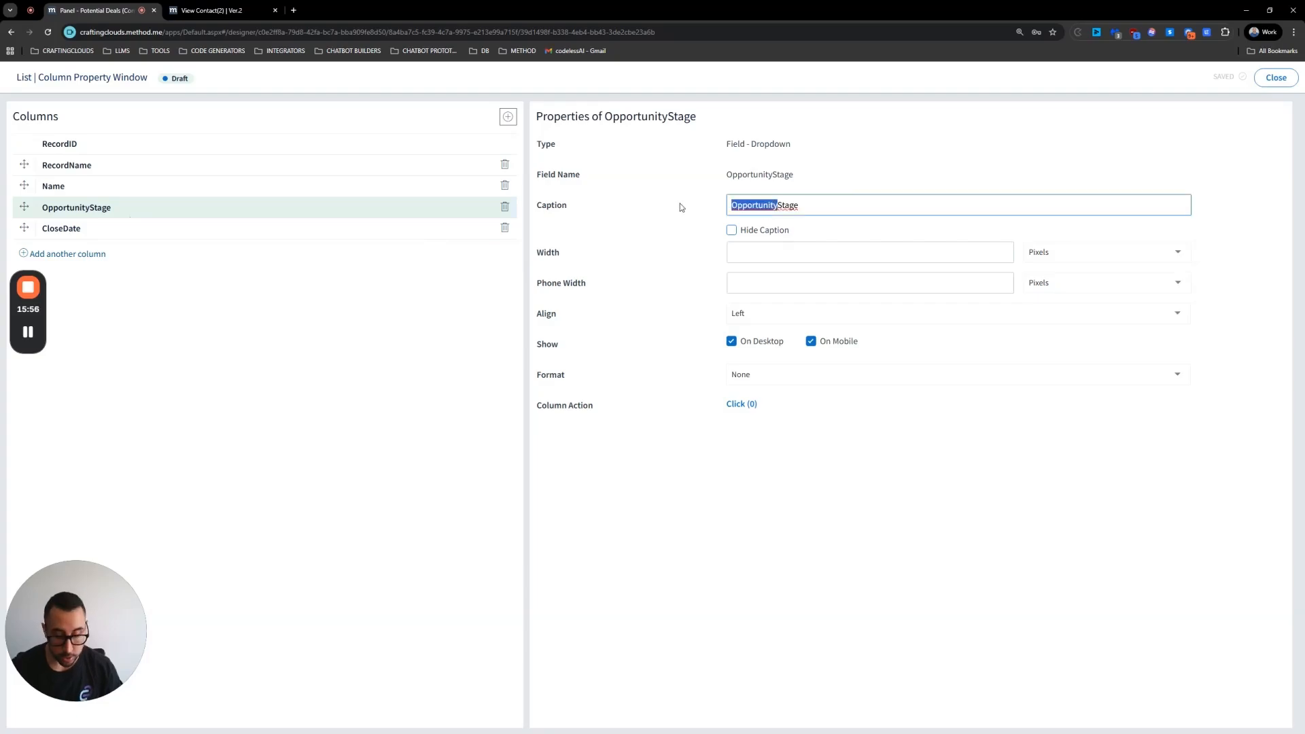
key(BackSpace)
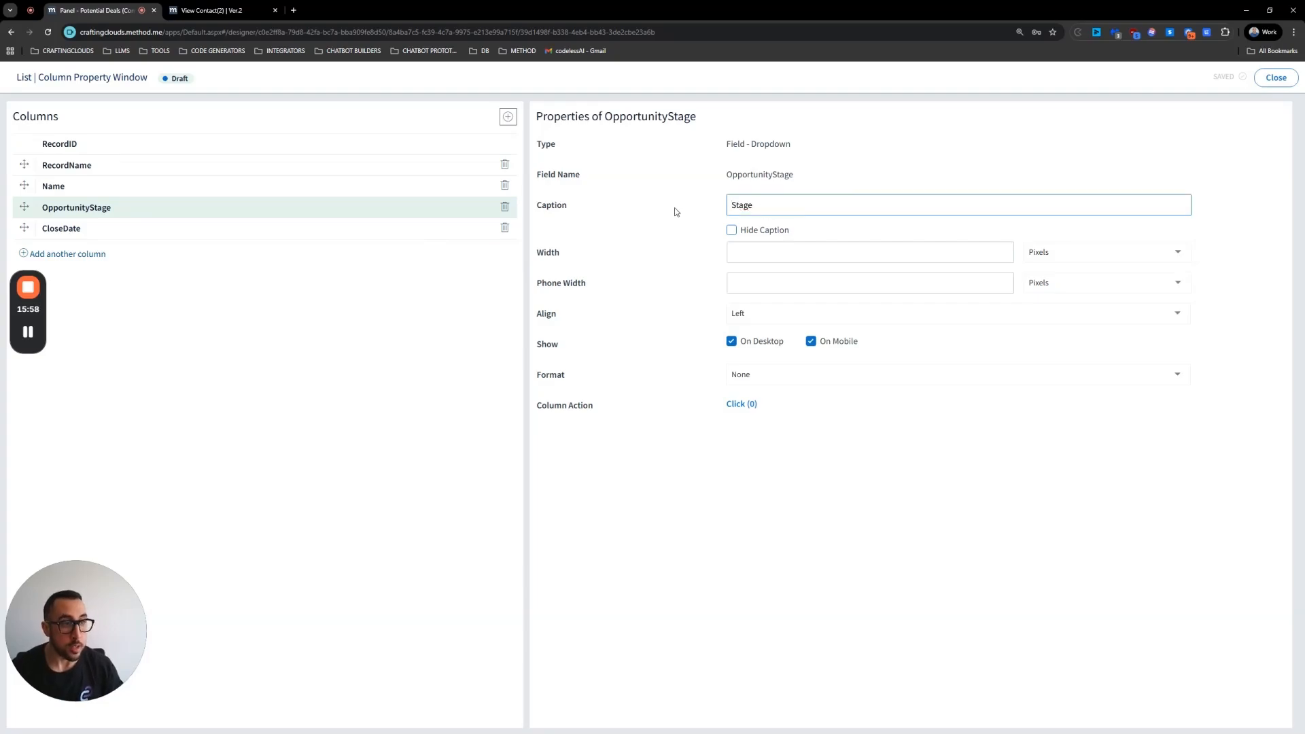
Step: Change the Name column's caption to Opportunity and close the column settings
click(61, 187)
click(731, 205)
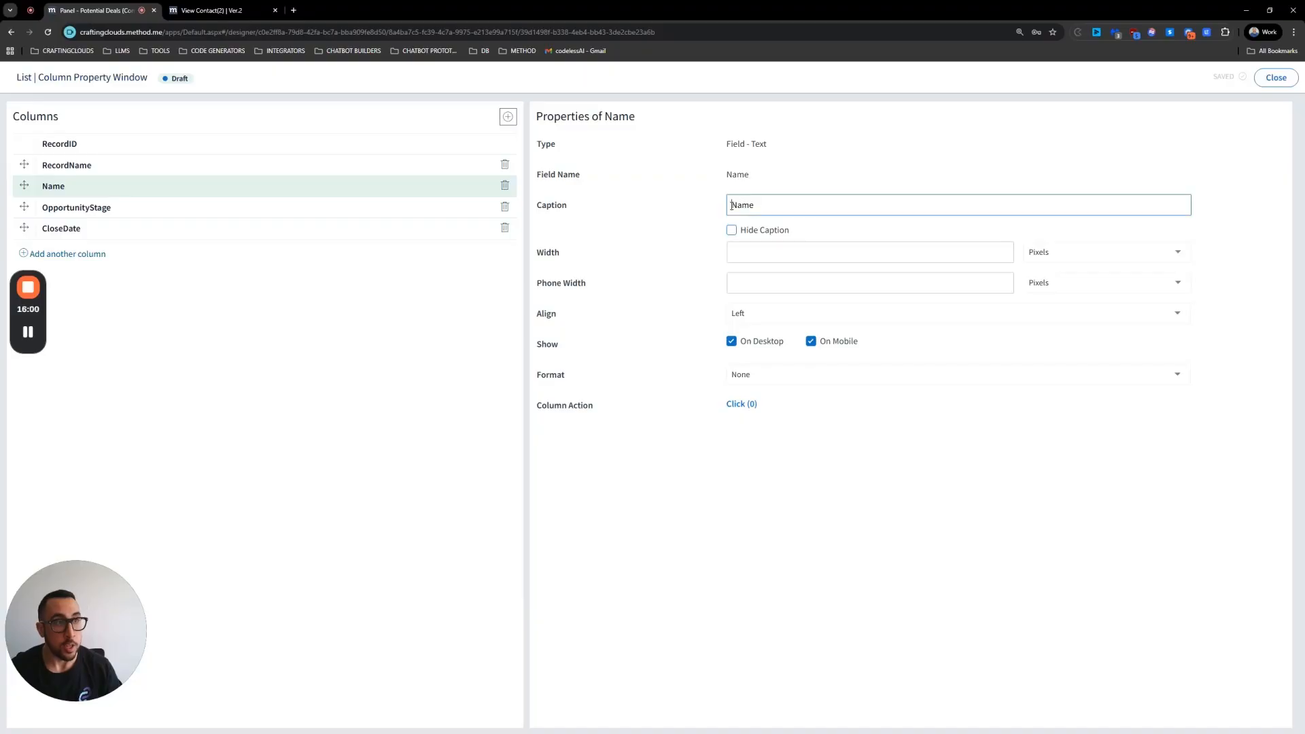
double_click(735, 208)
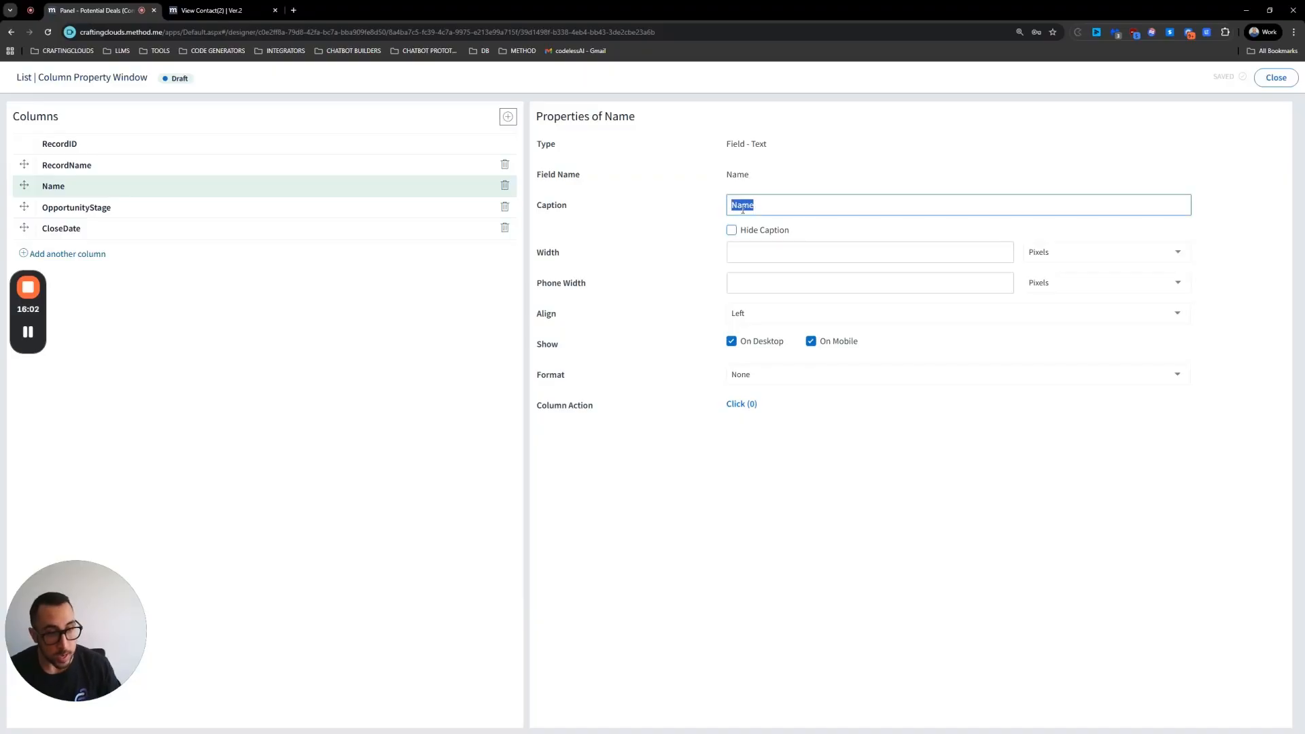
text(Opportunity)
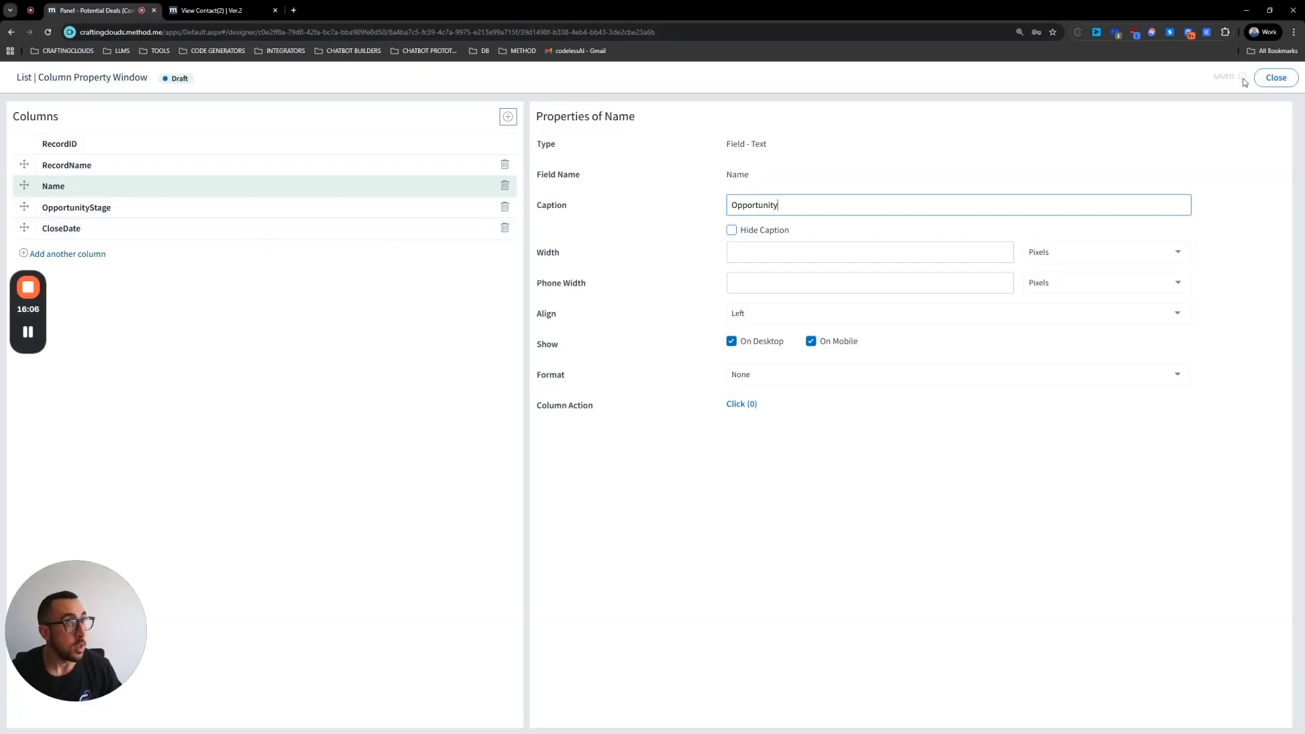
click(1276, 77)
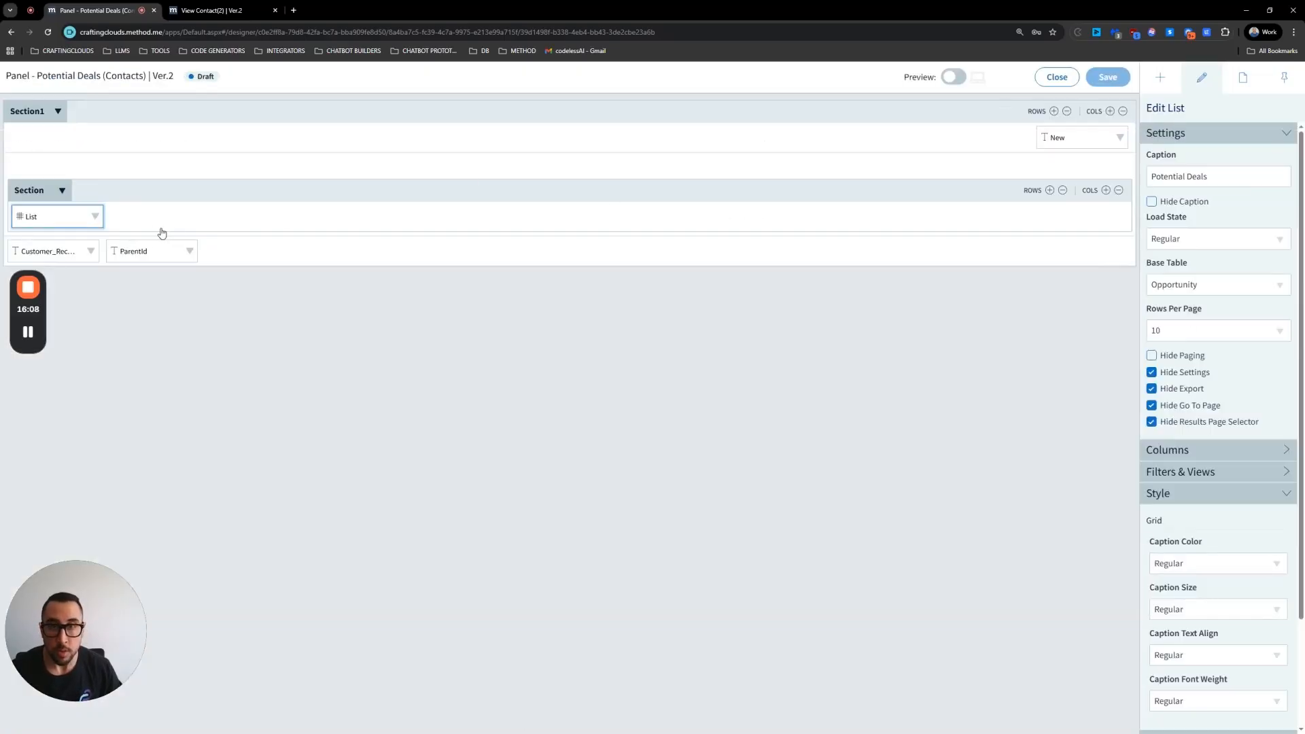
Step: Add a Go To Screen row-click action on the list navigating to the Potential Deals app's New/Edit Potential Deal screen
click(95, 217)
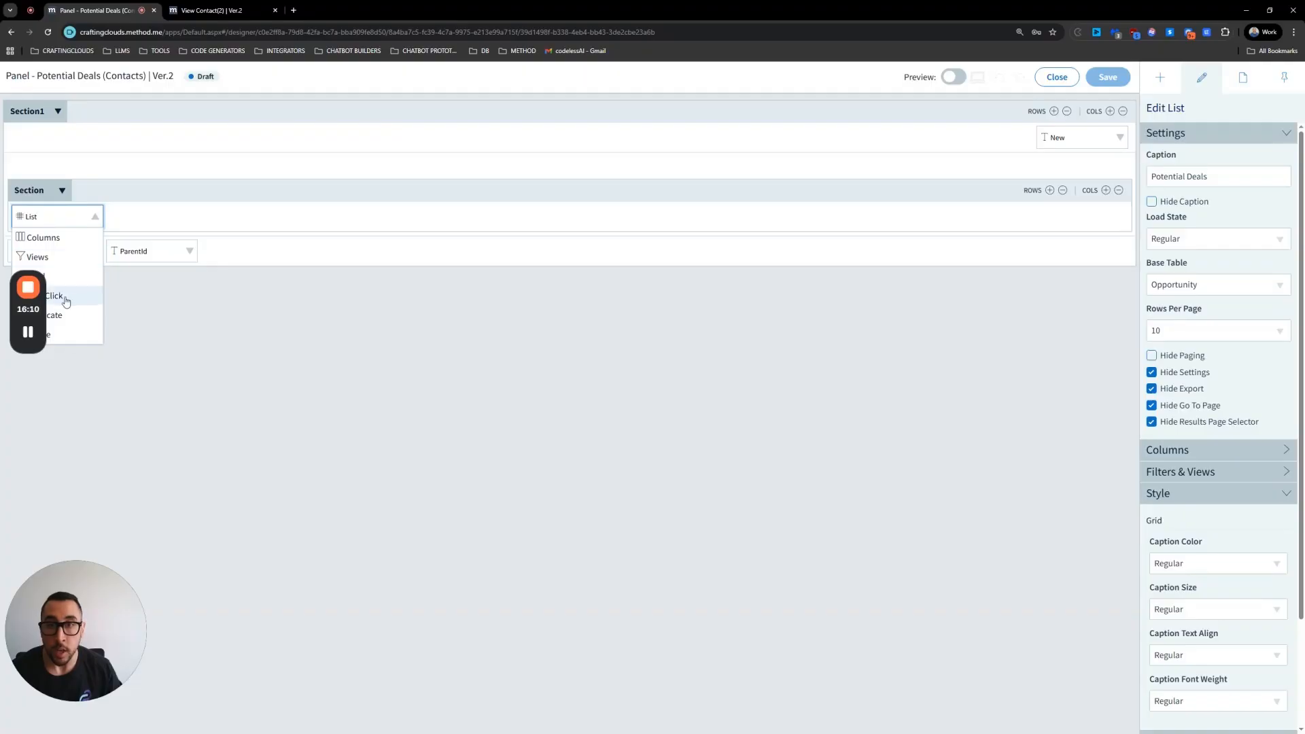
click(63, 300)
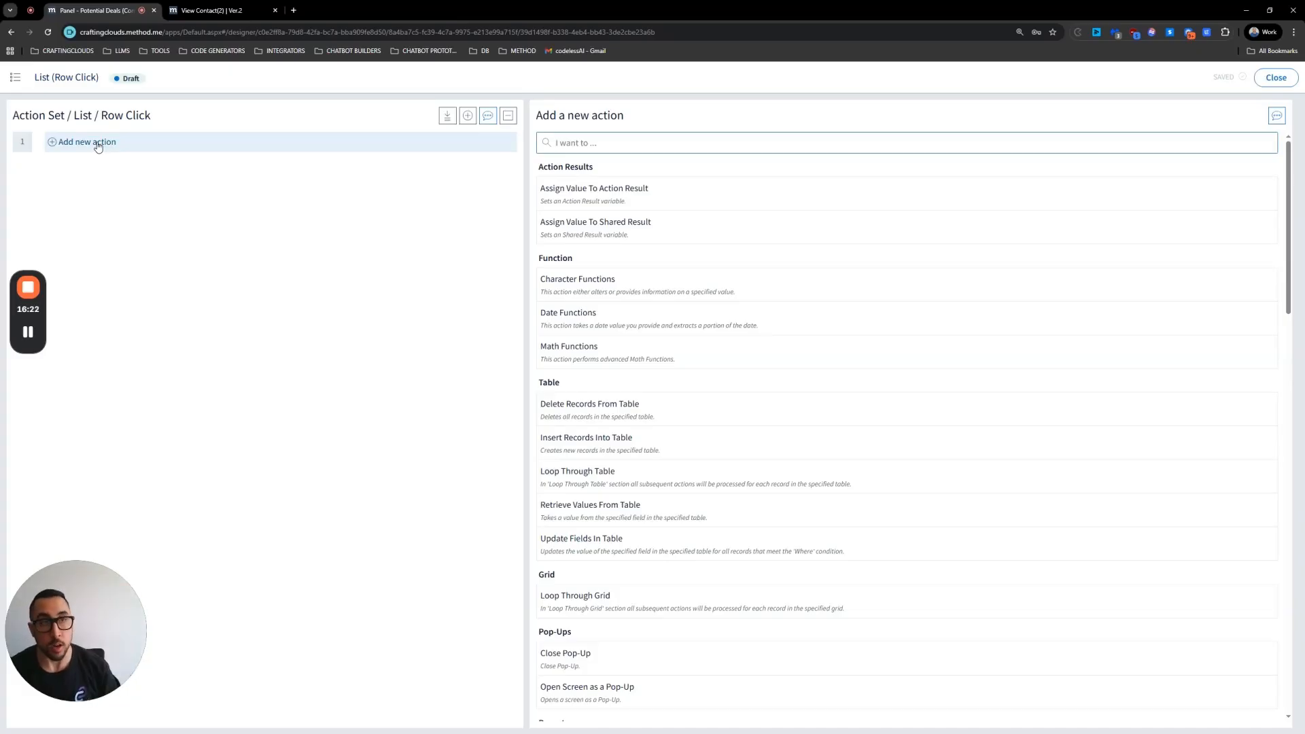
text(go to)
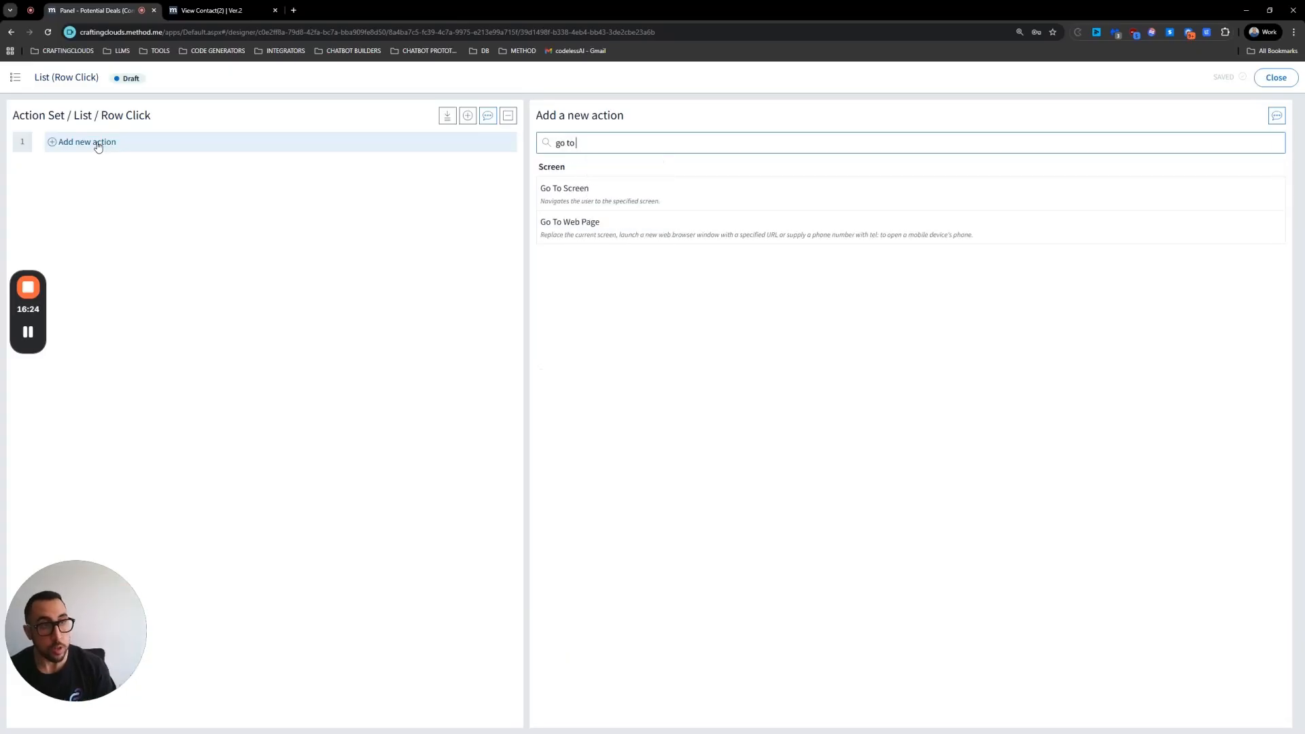
click(577, 191)
click(868, 145)
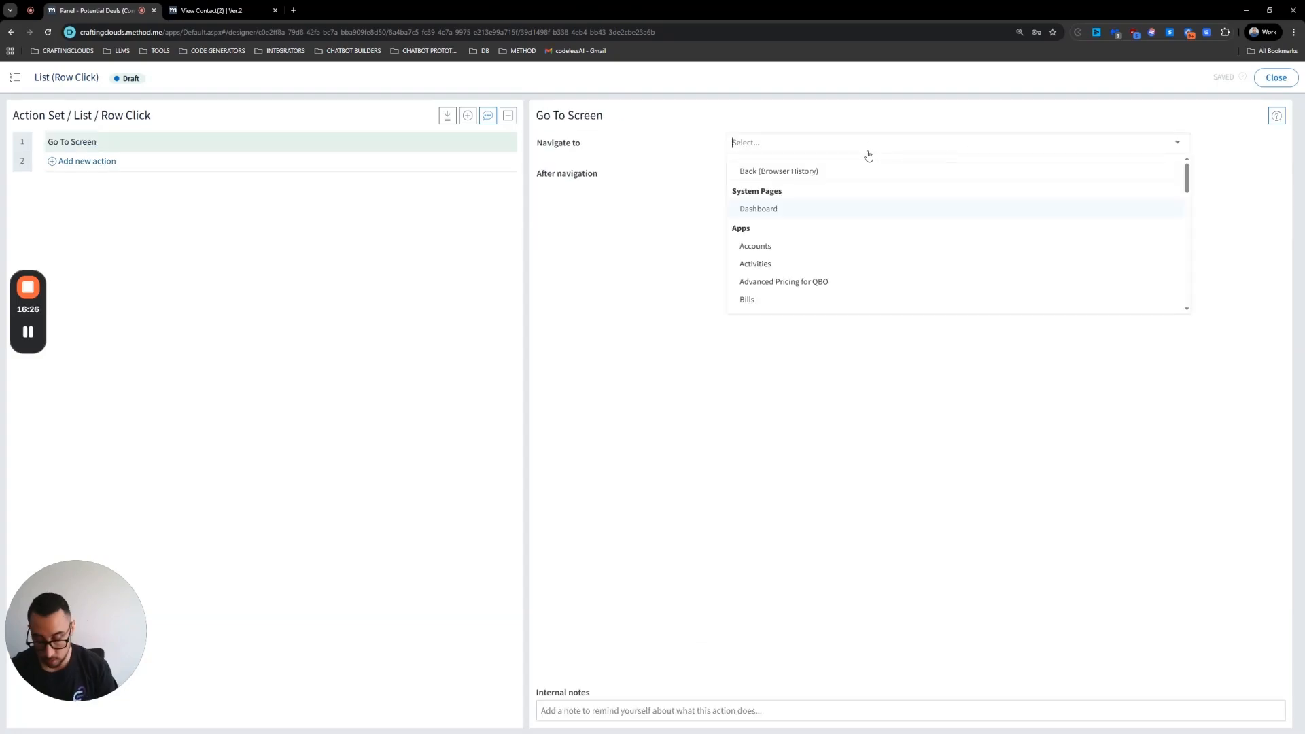
text(poten)
click(788, 183)
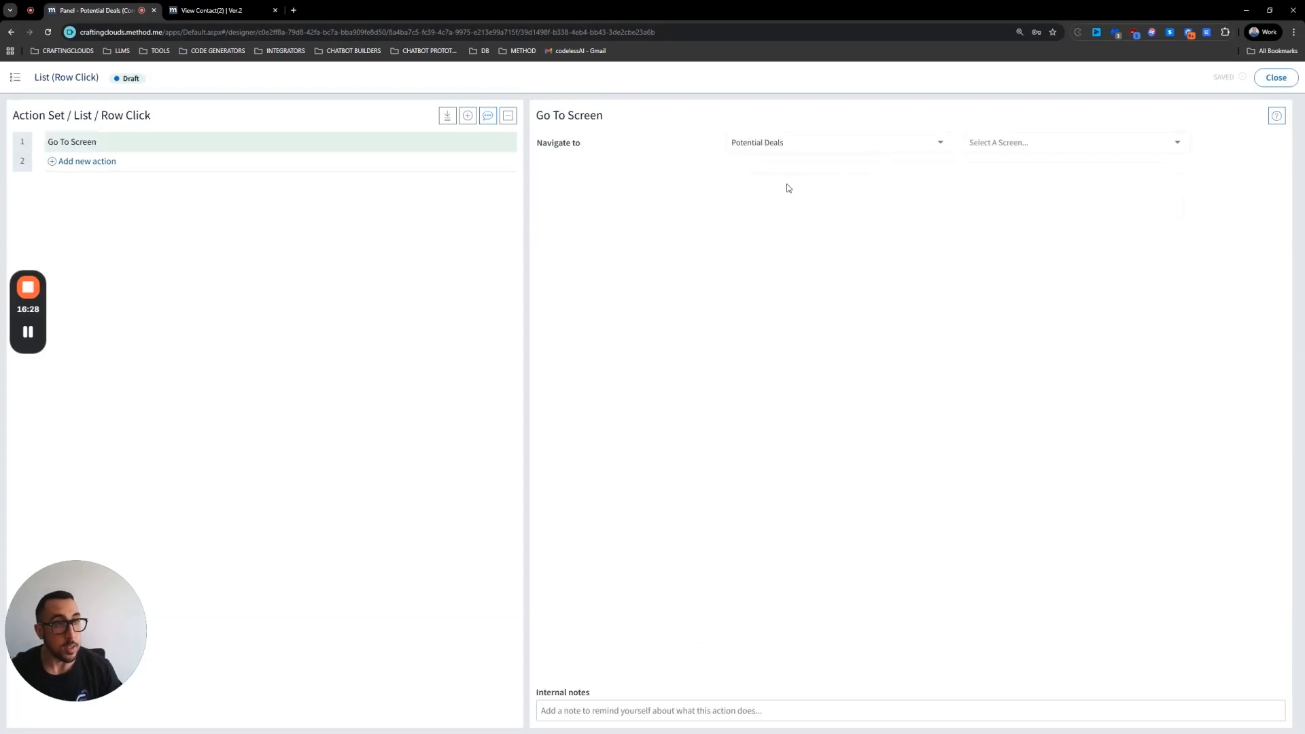
click(997, 149)
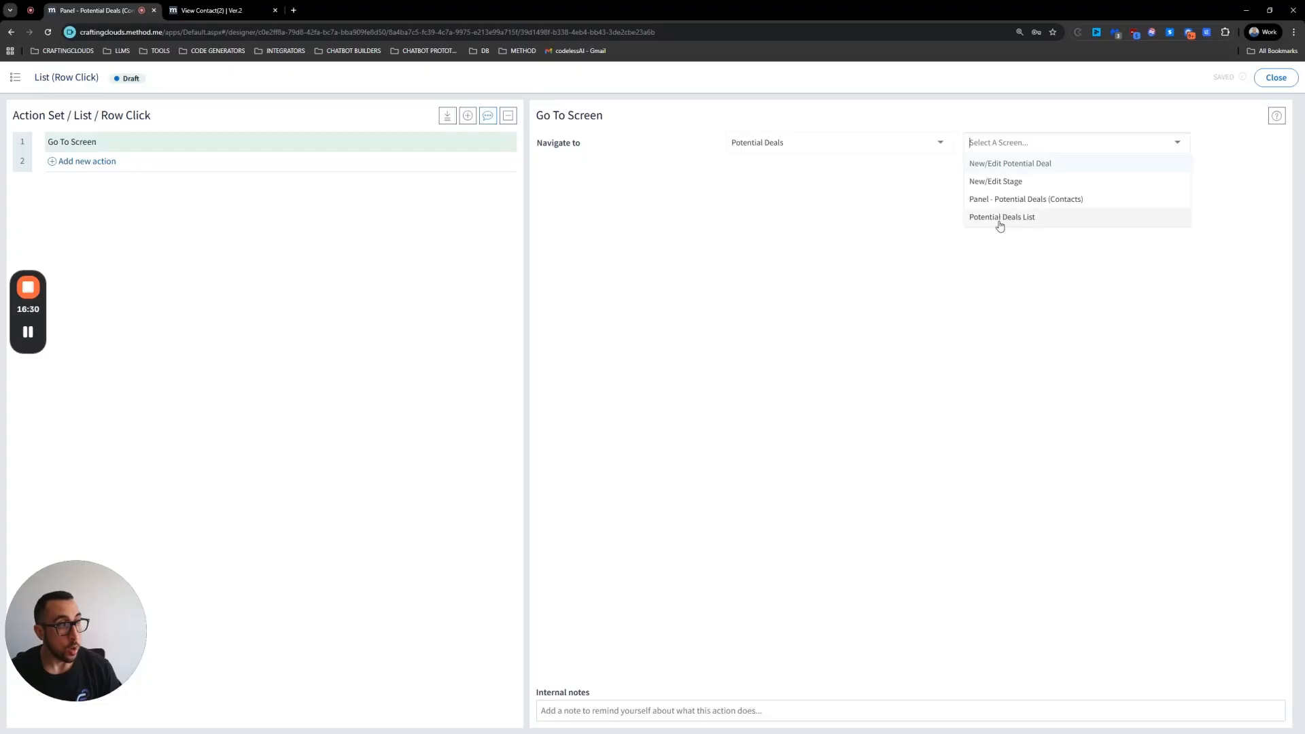
click(1003, 165)
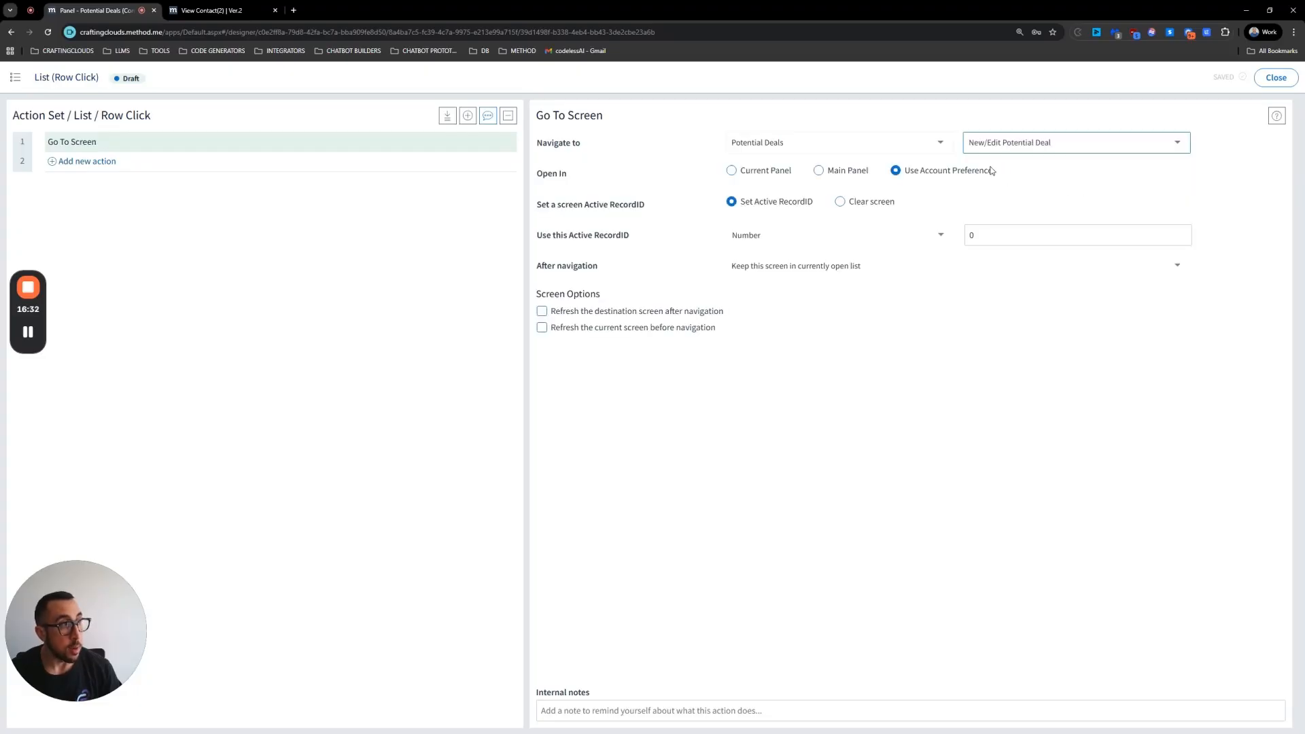
Step: Set the row-click action's Active RecordID to come from List - RecordID
click(778, 233)
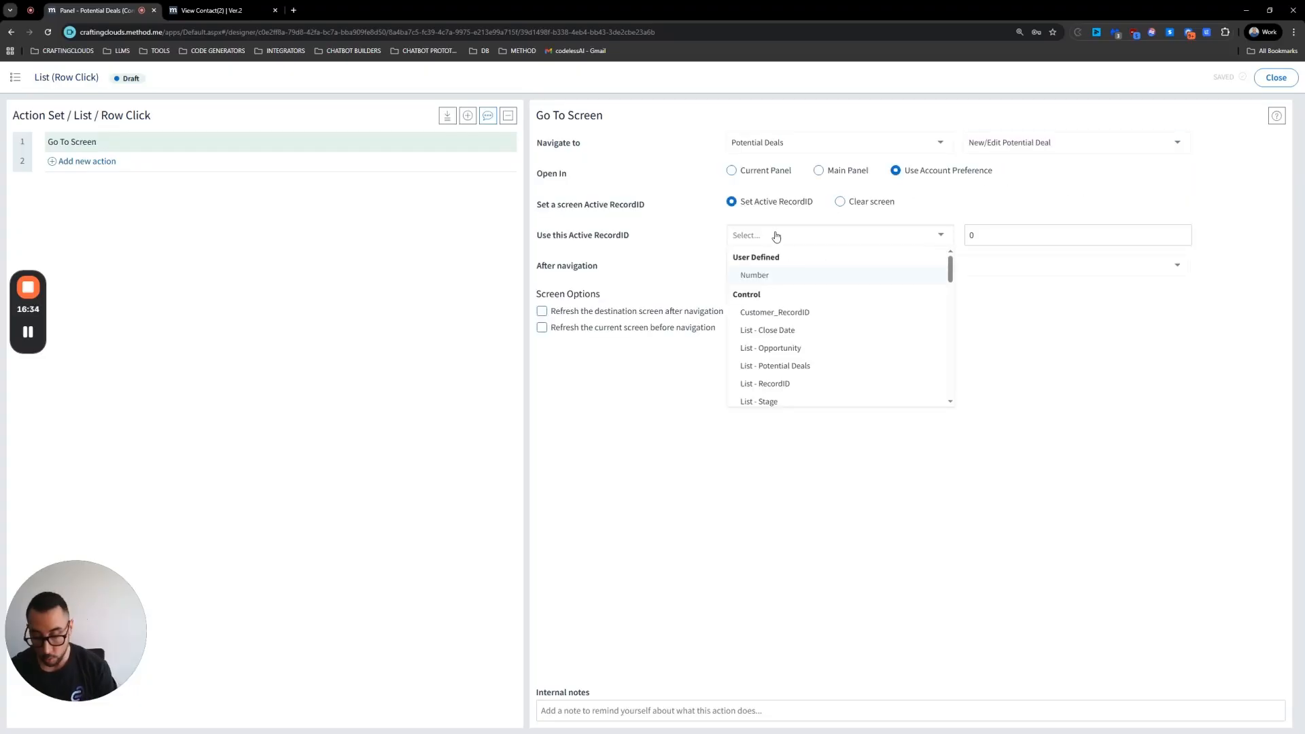
scroll(781, 337, down, 1)
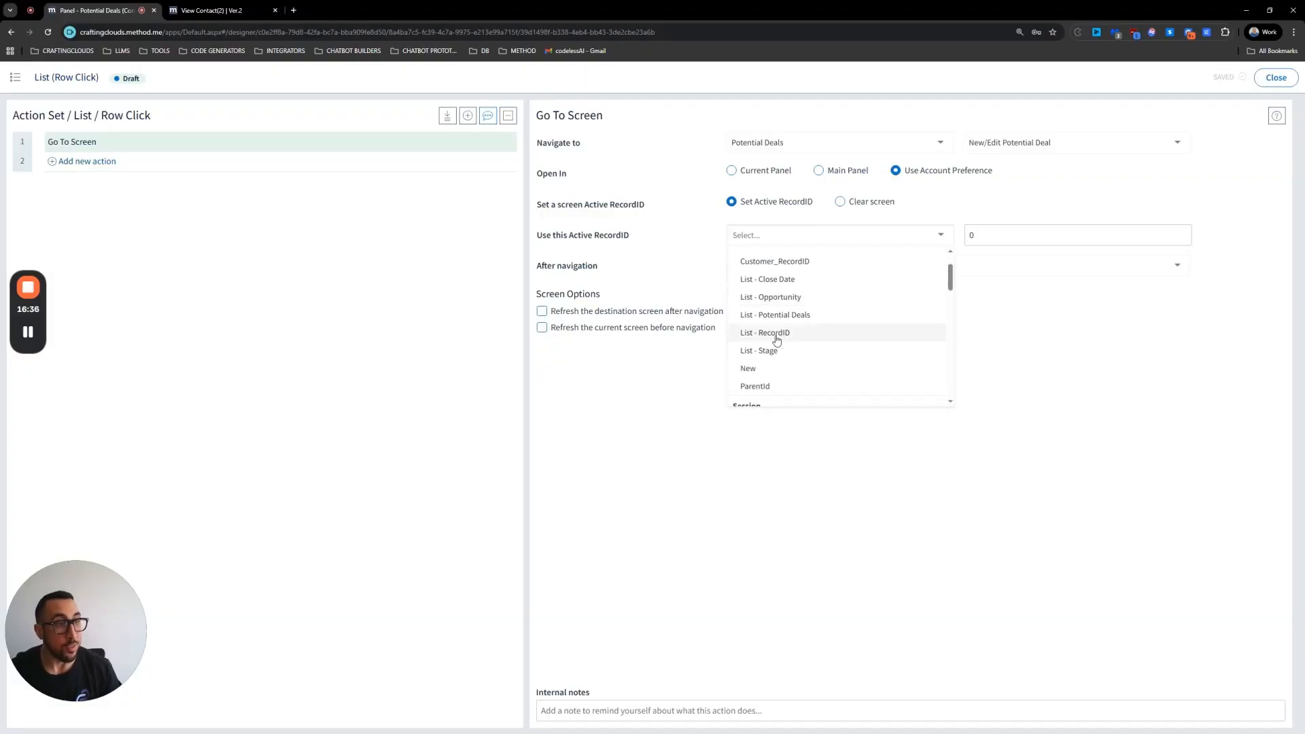
click(775, 333)
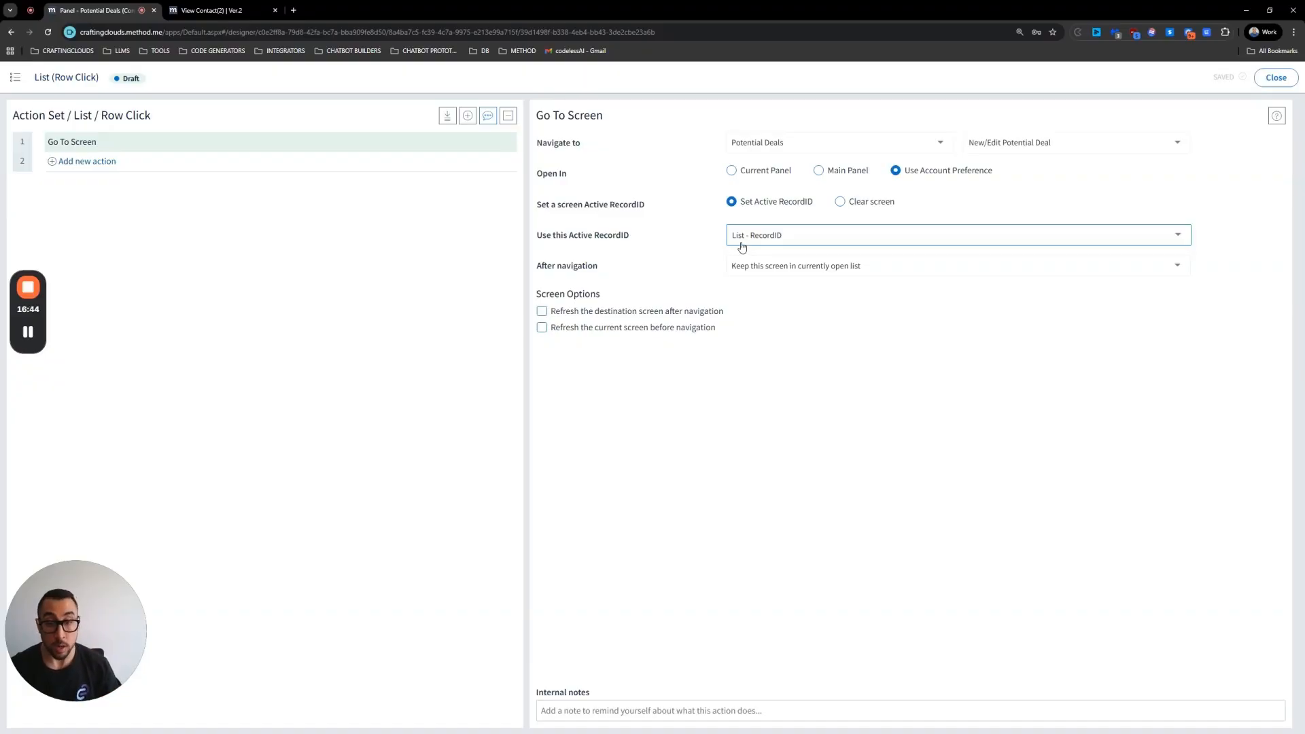
Step: Add the internal note "go to New/Edit Potential Deal" to the row-click action and close the action editor
click(610, 716)
text(go to)
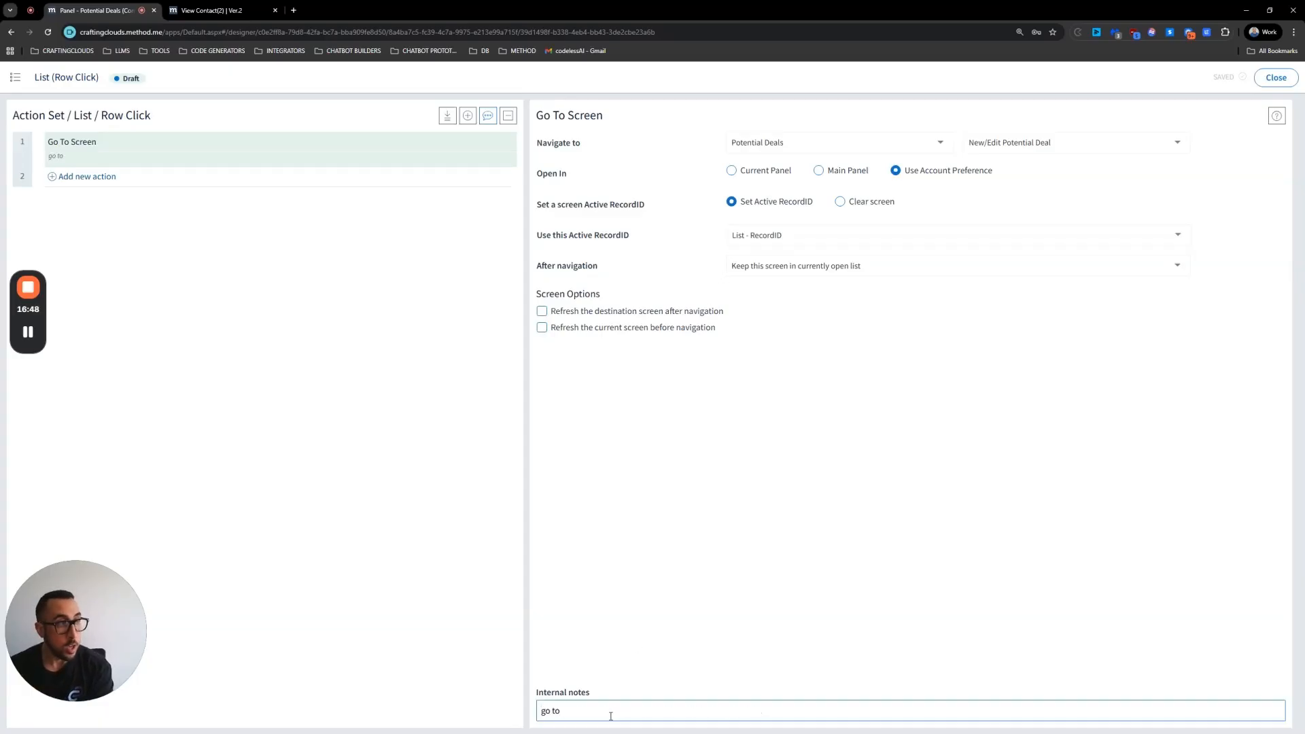
text( New/Edit Potential Deal)
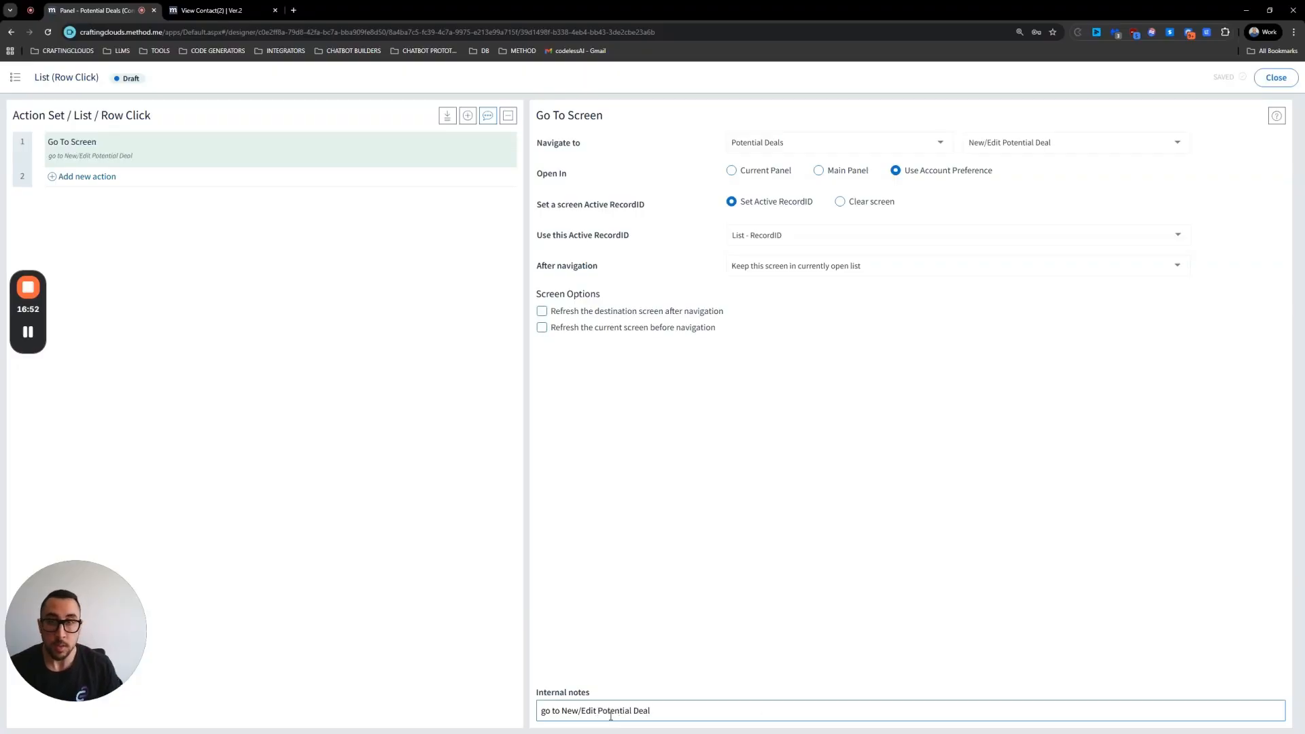
click(1263, 82)
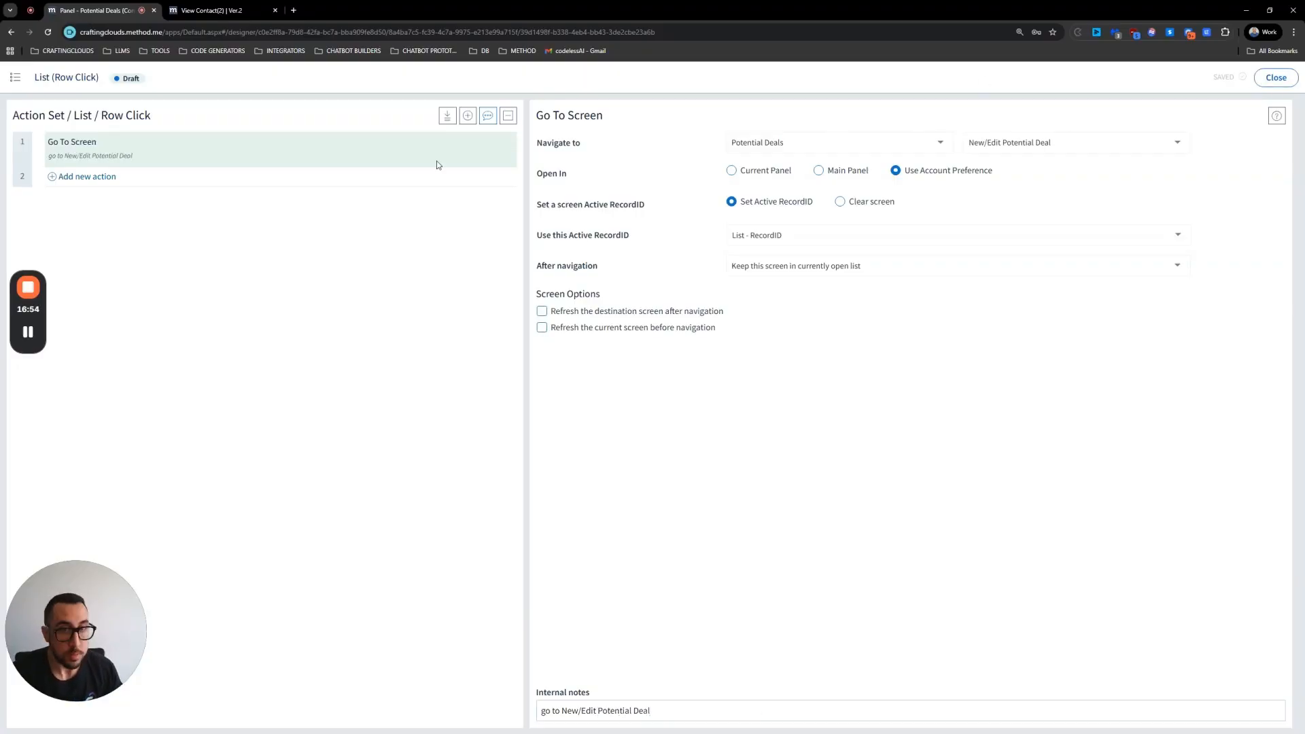
Step: Make the New button visible by setting its load state to Regular and change its text to New Potential Deal
click(1090, 144)
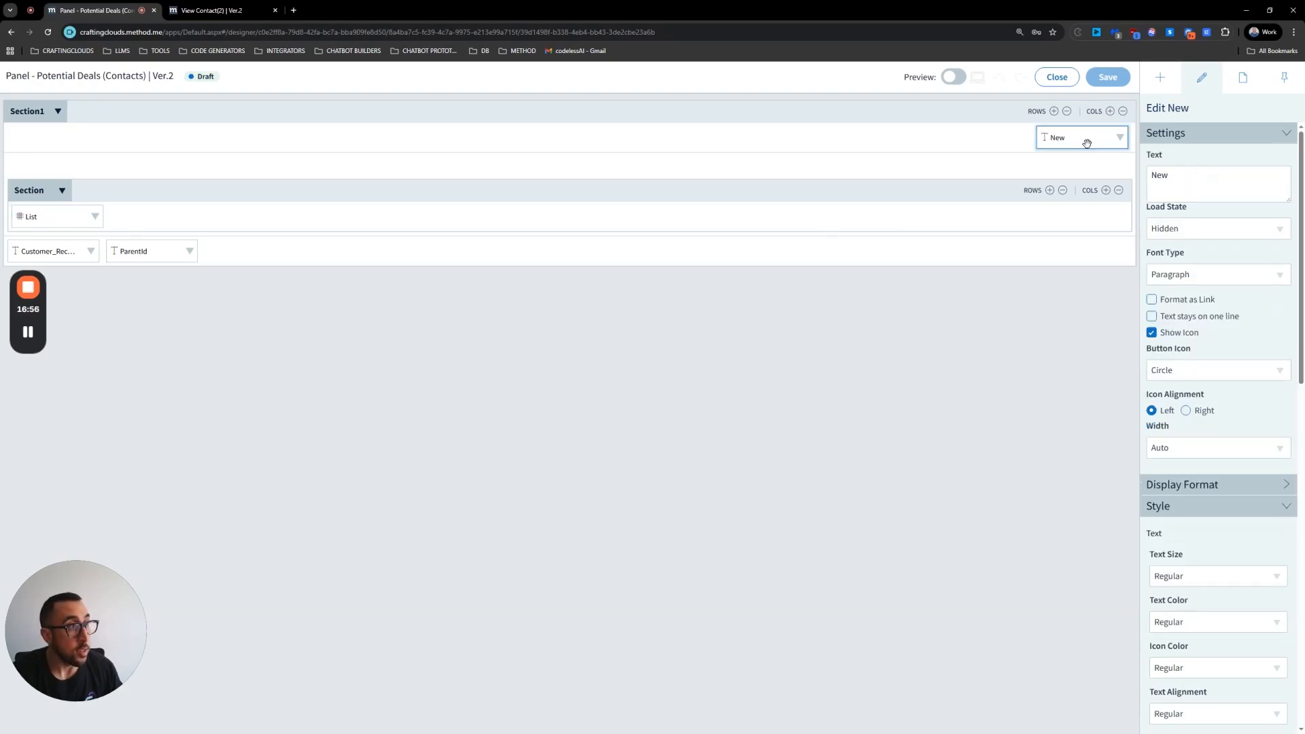
click(1262, 233)
click(1213, 249)
click(1184, 179)
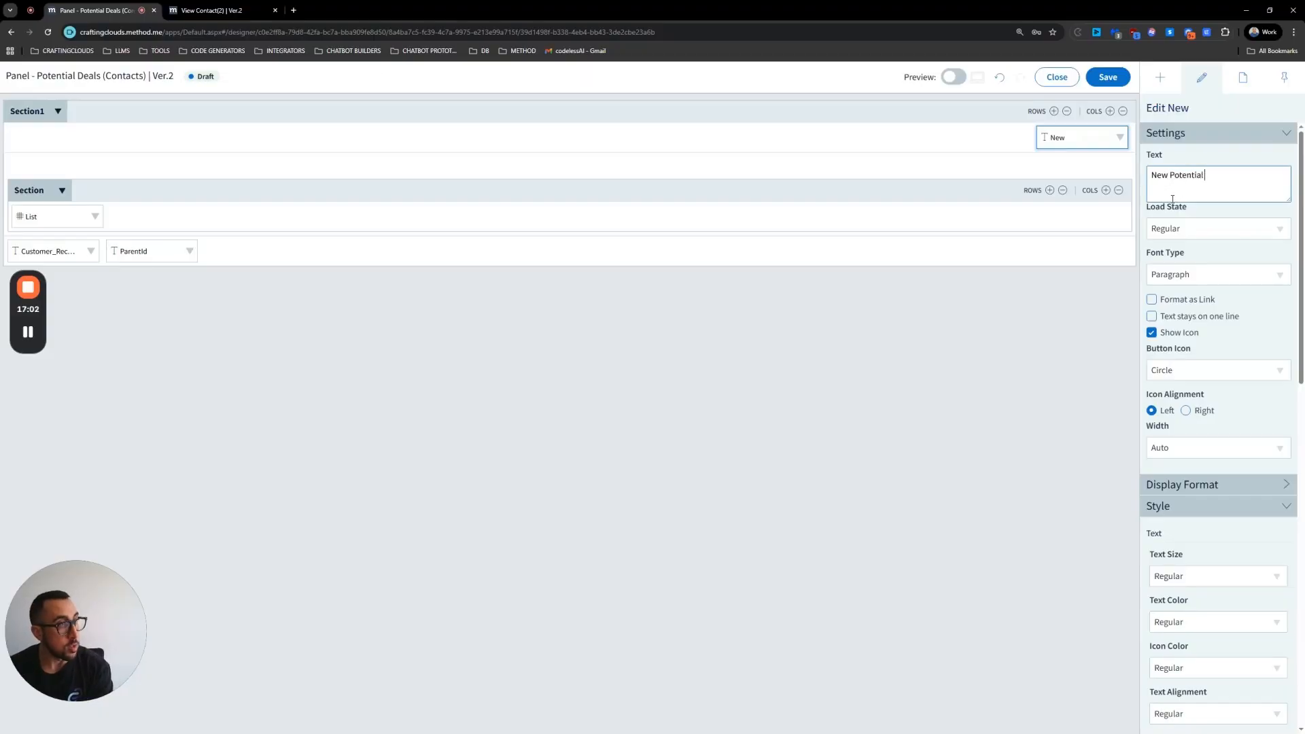
Step: Set the New Potential Deal button's icon color and text color to Primary
scroll(1181, 557, down, 2)
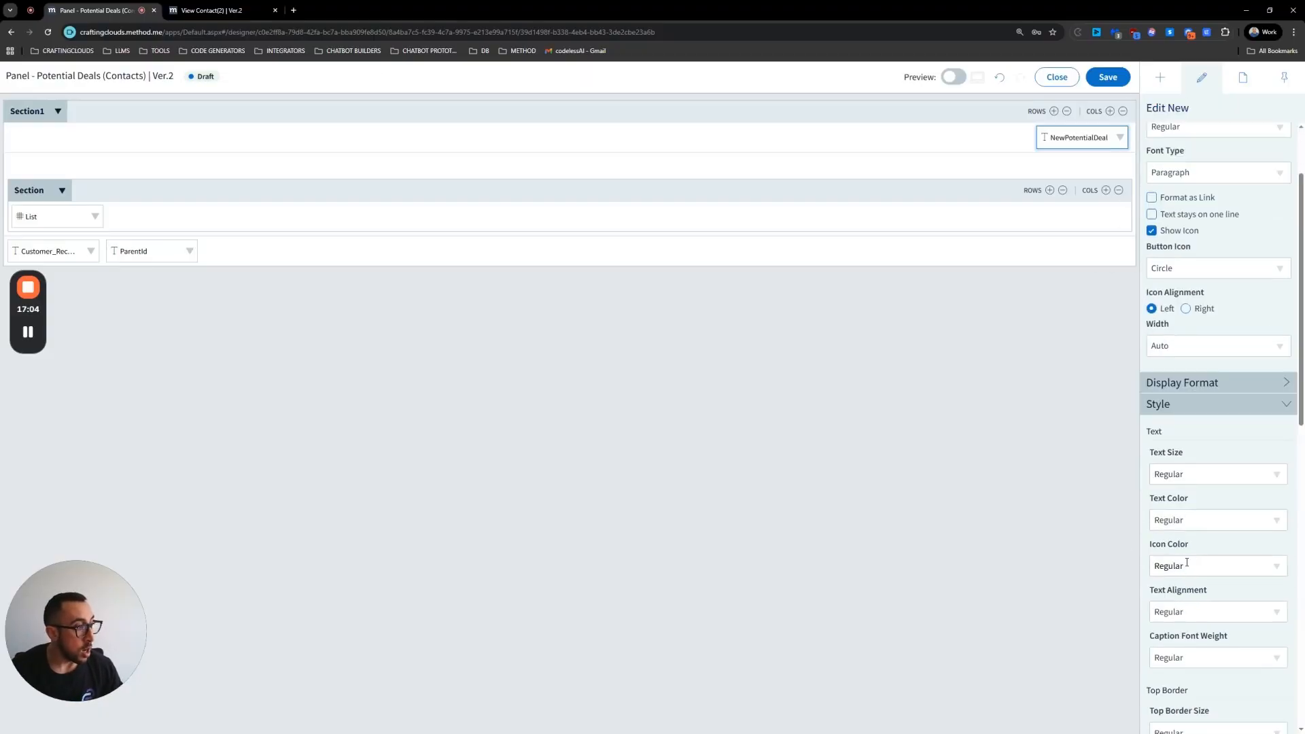
click(1186, 565)
click(1180, 730)
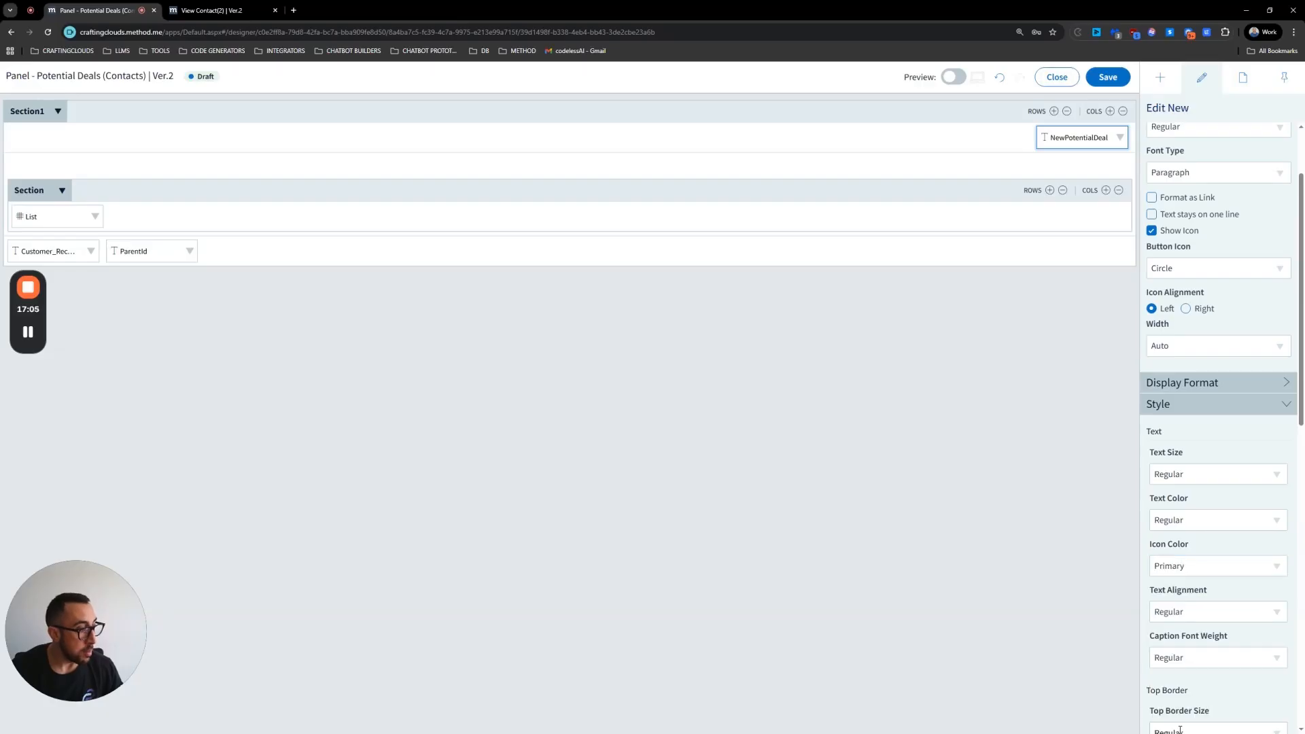
click(1209, 527)
click(1179, 686)
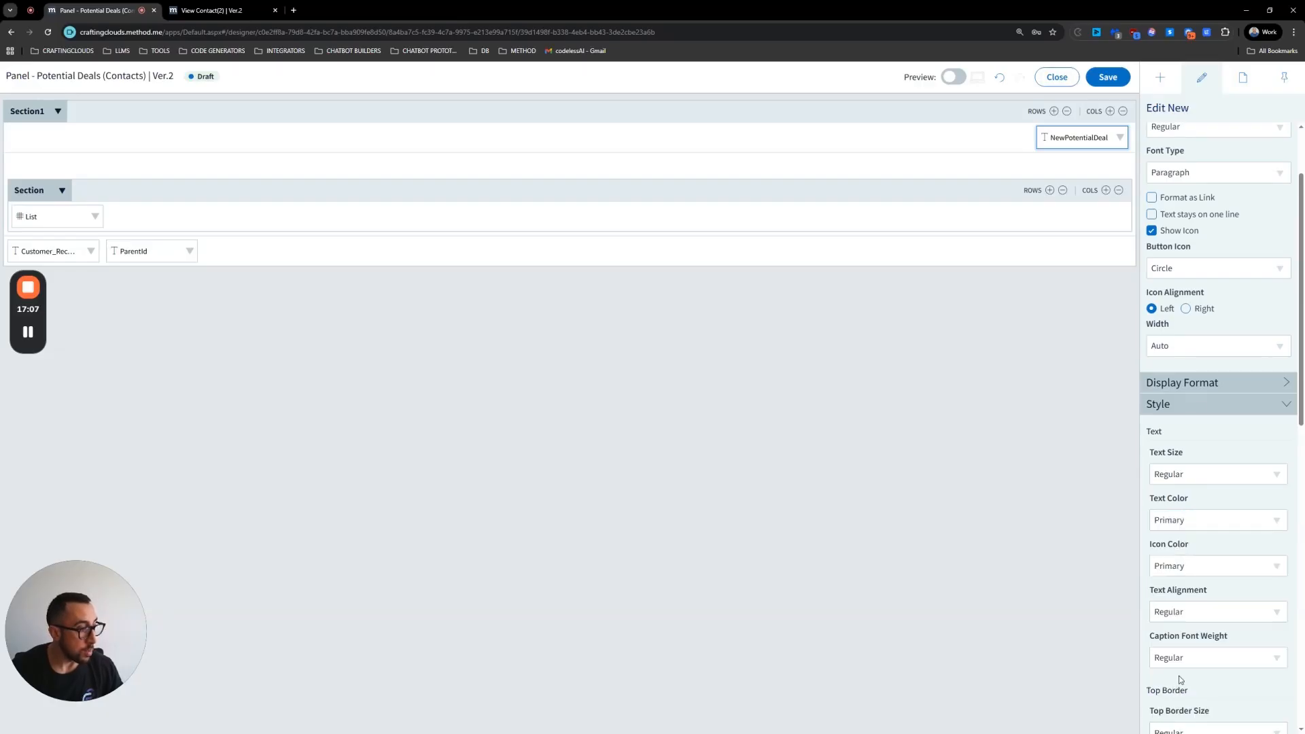
Step: Open the button's click action set and add a Go To Screen action
click(1120, 138)
click(1092, 161)
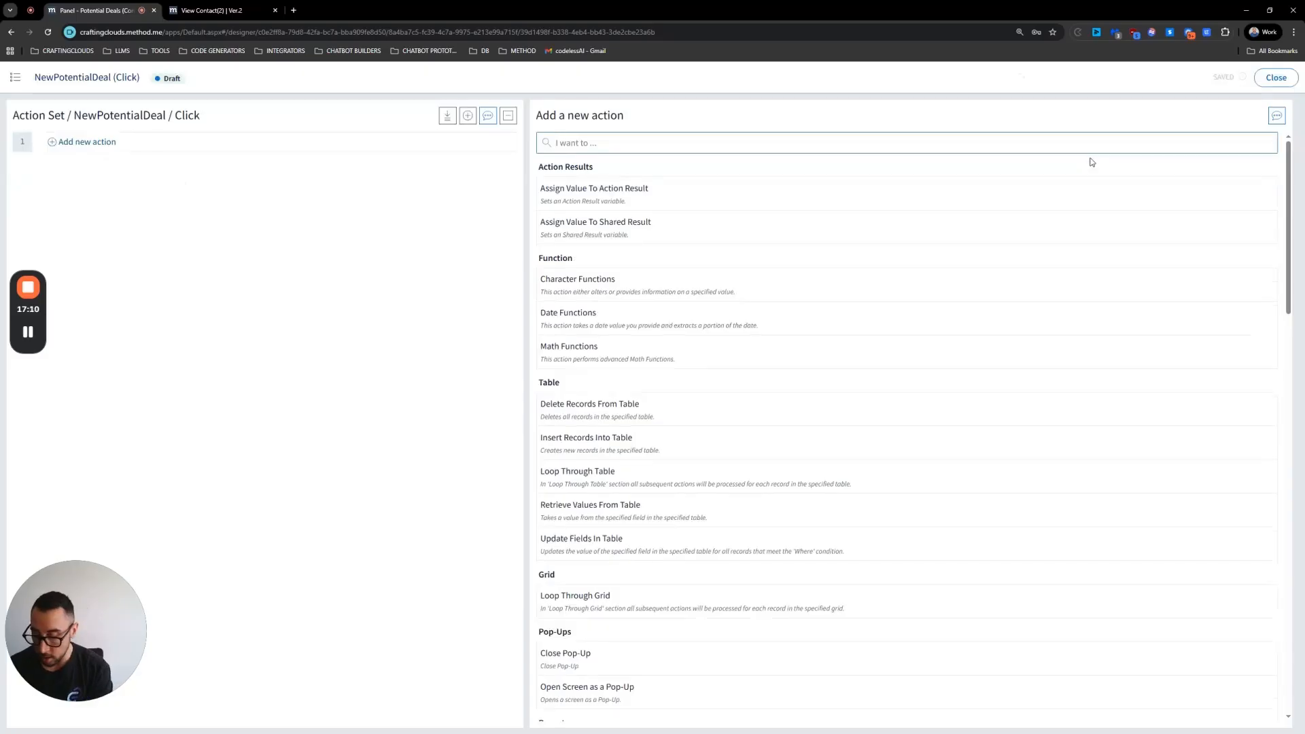
text(go to)
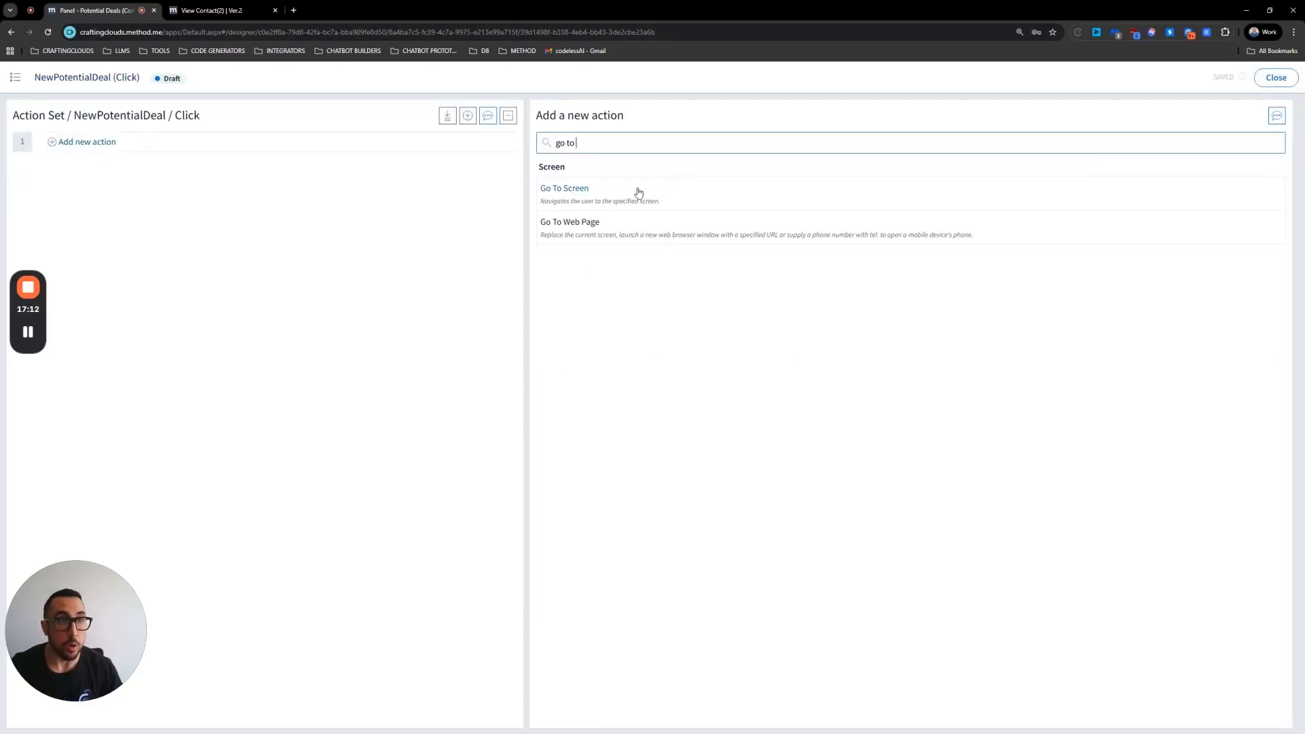
click(639, 194)
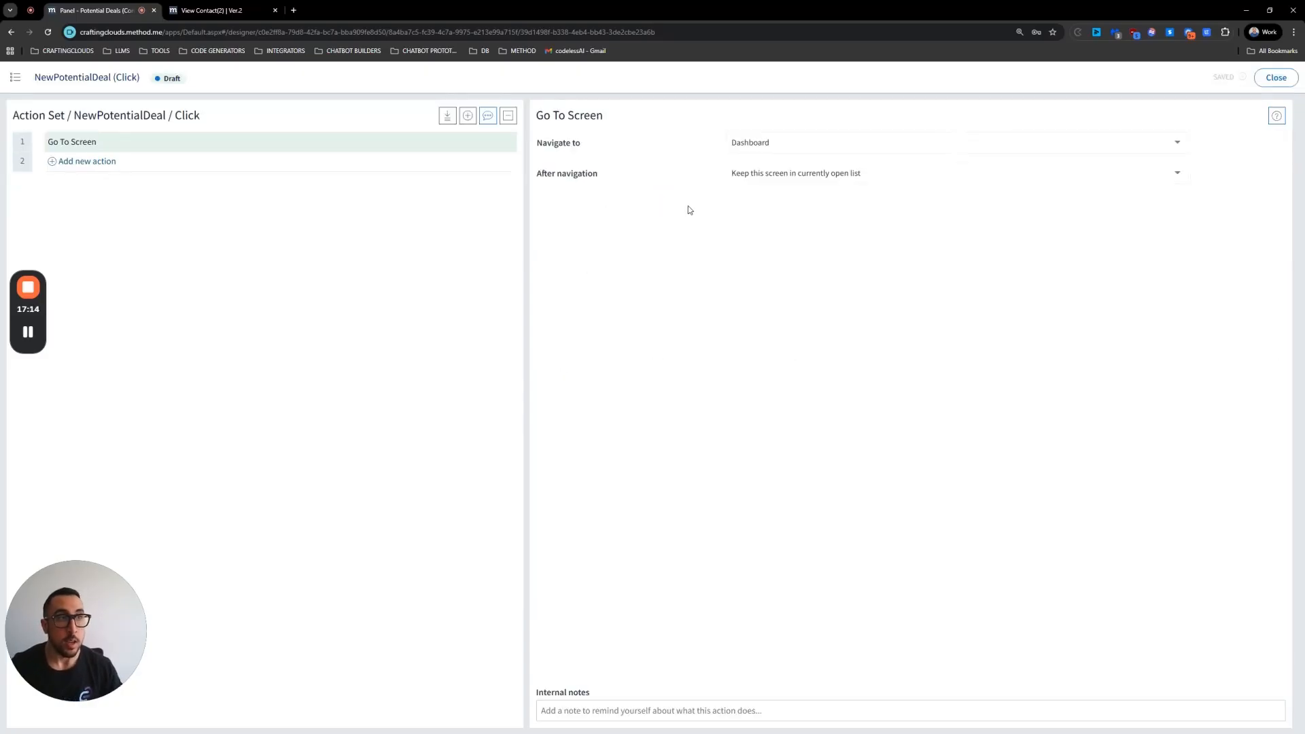
Step: Navigate the action to the Potential Deals app's New/Edit Potential Deal screen with Clear screen selected
click(749, 147)
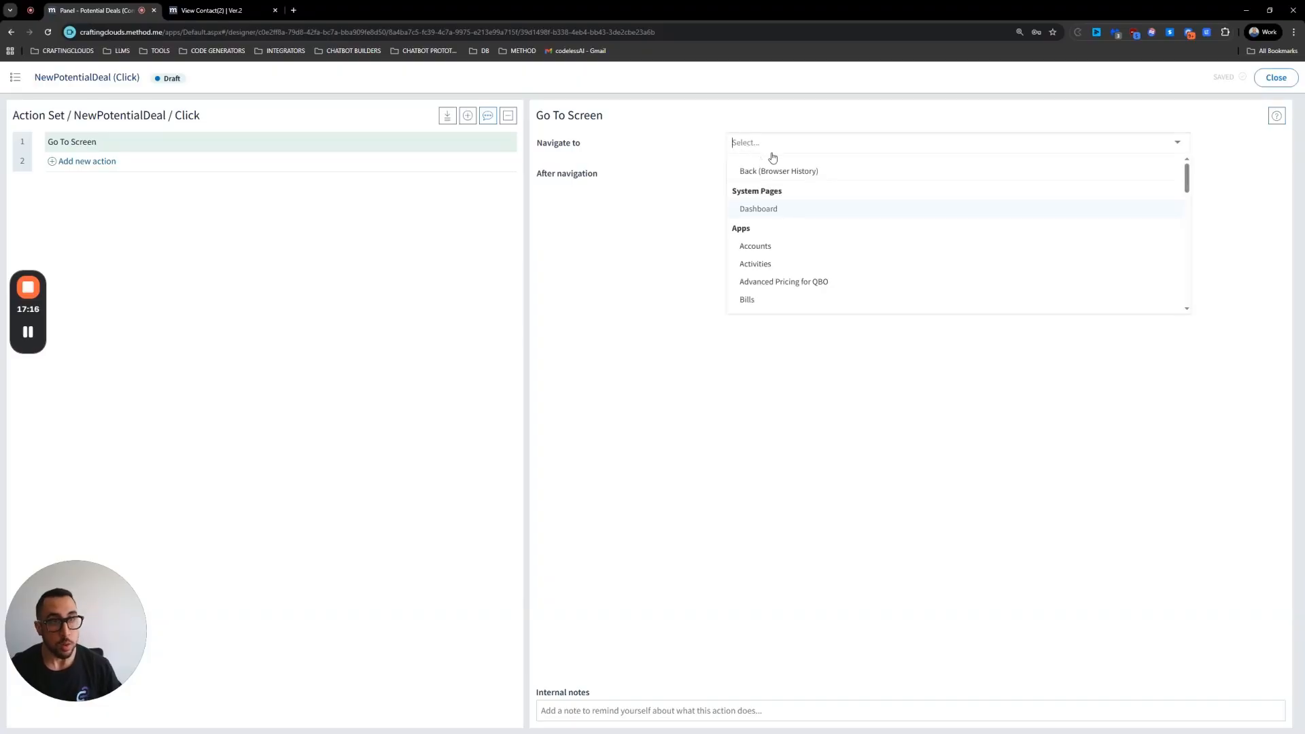
text(poten)
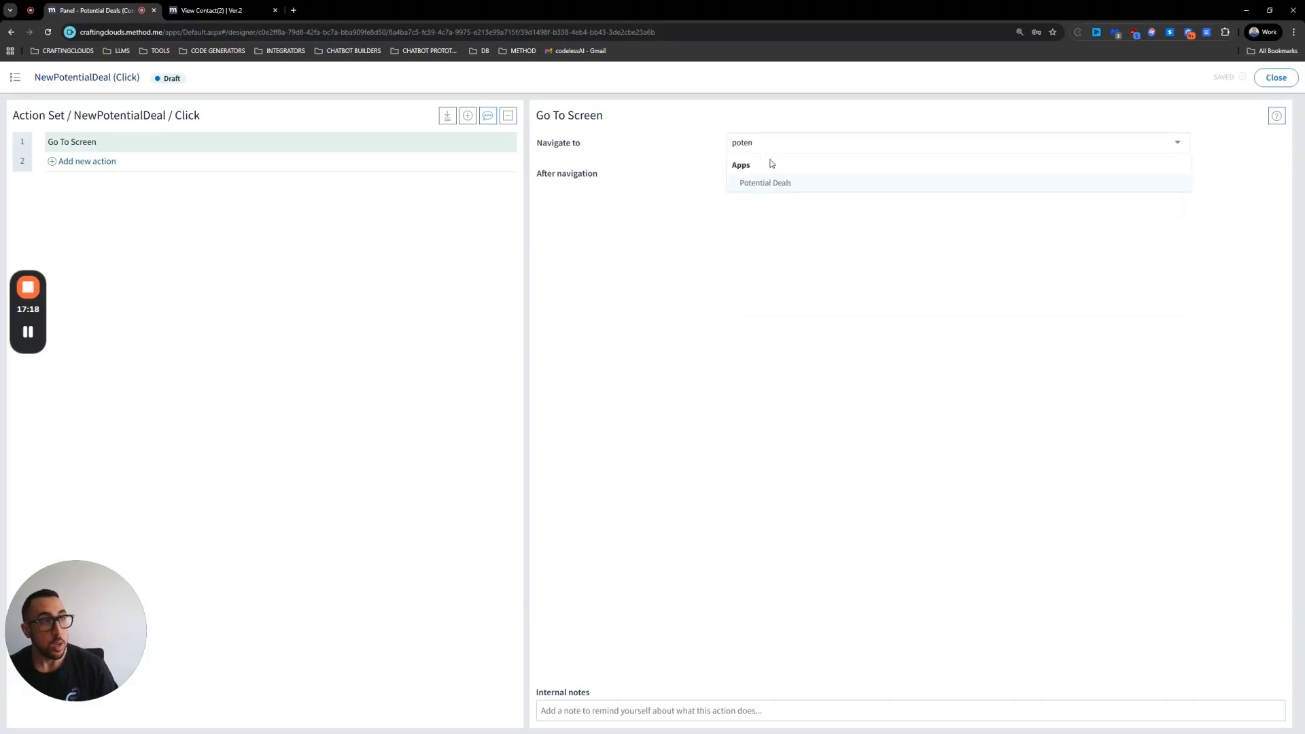
click(770, 183)
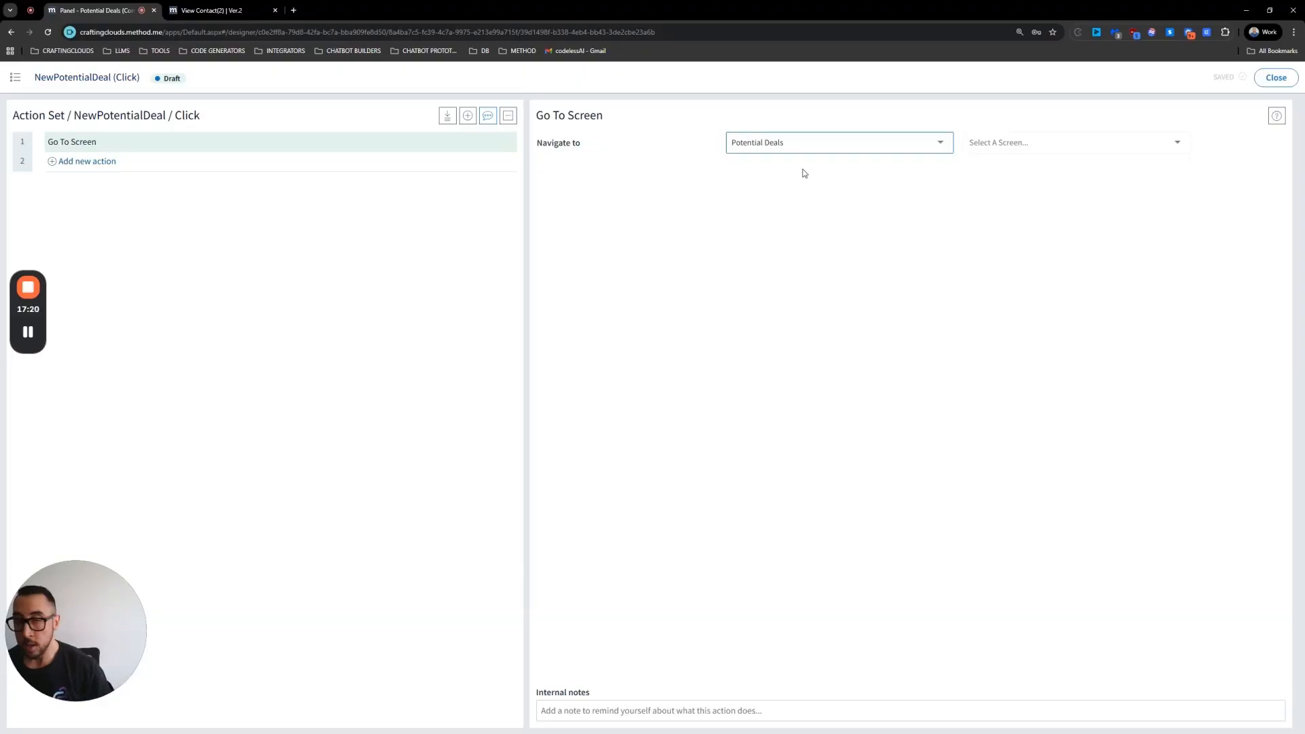
click(1051, 147)
click(1049, 164)
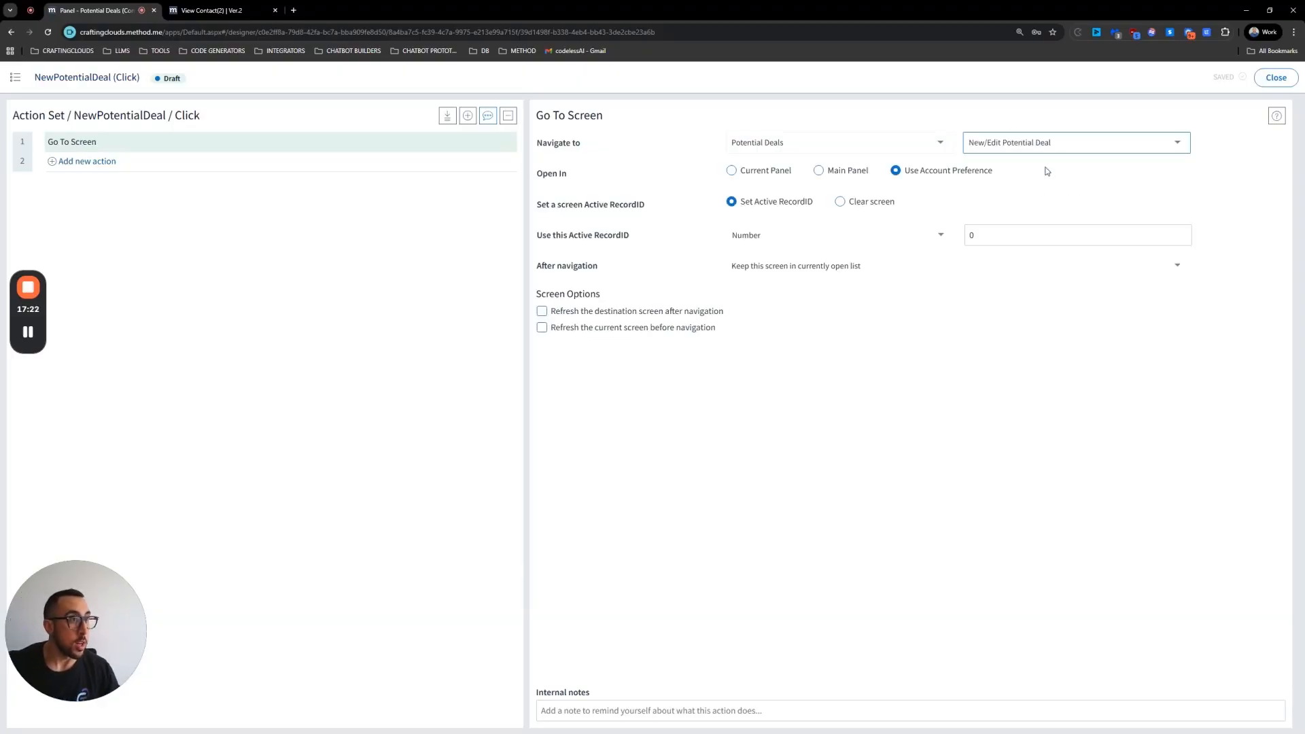
click(841, 202)
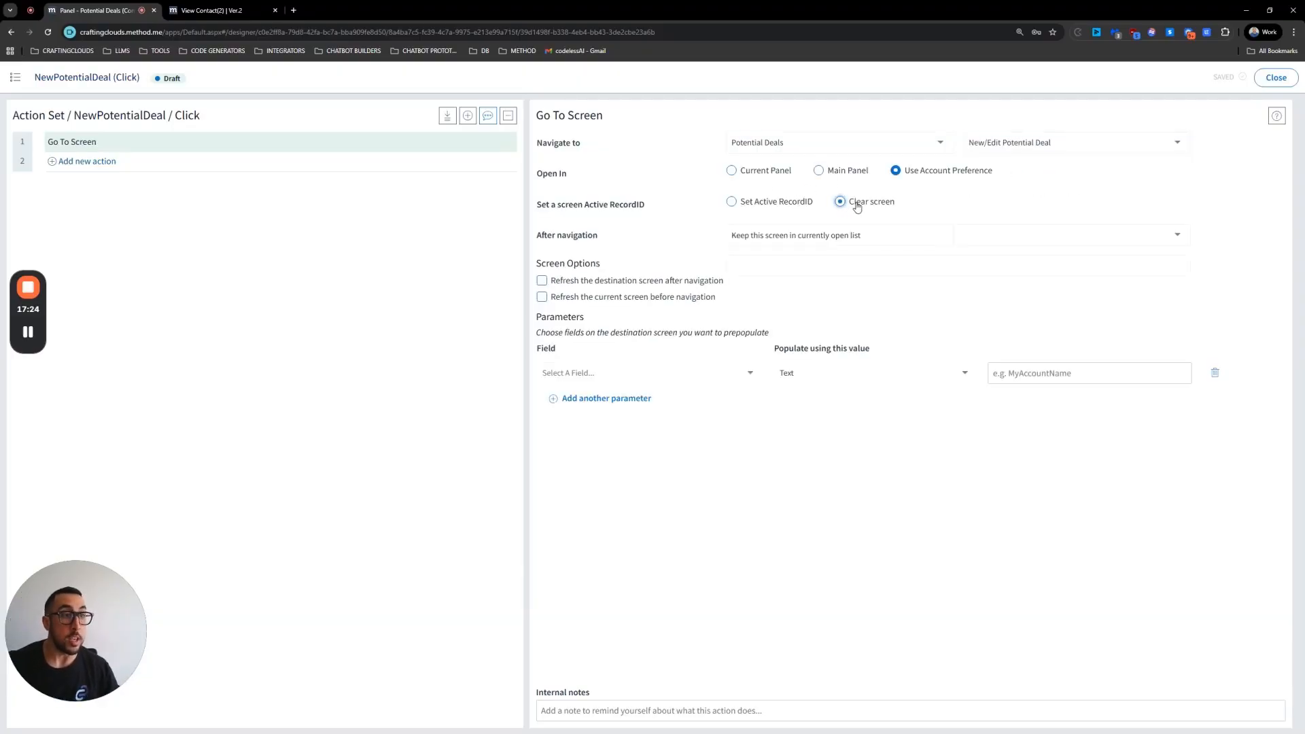
Step: Add the internal note "go to New/Edit Potential Deal", close the action editor, and close the screen designer
click(600, 712)
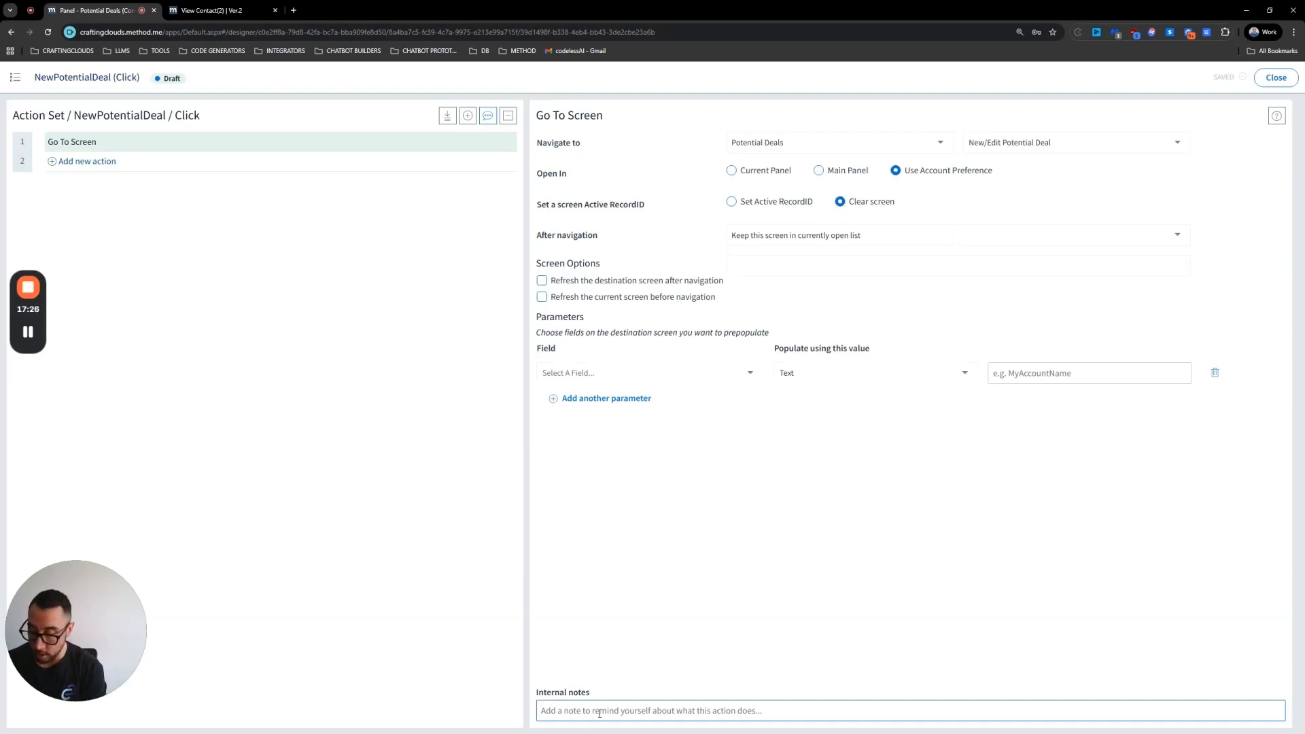
text(go to New/Edit Potential Deal)
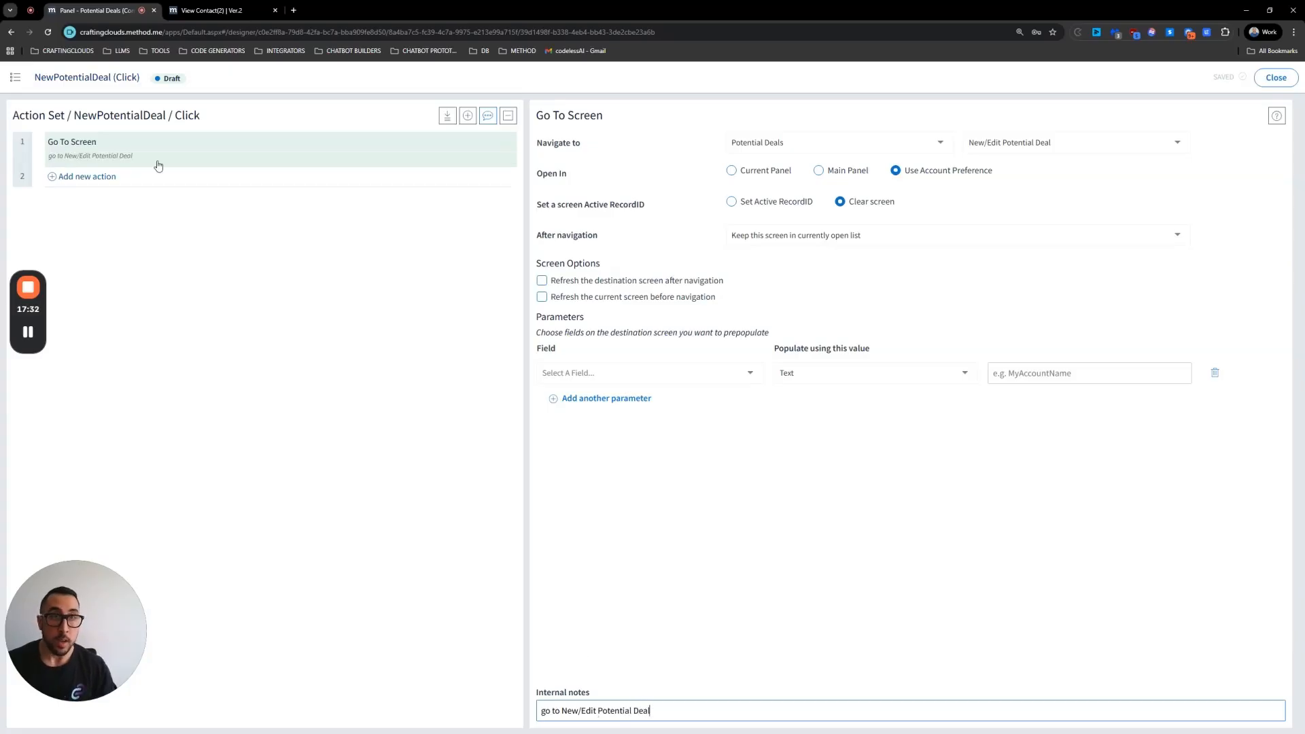
click(1281, 81)
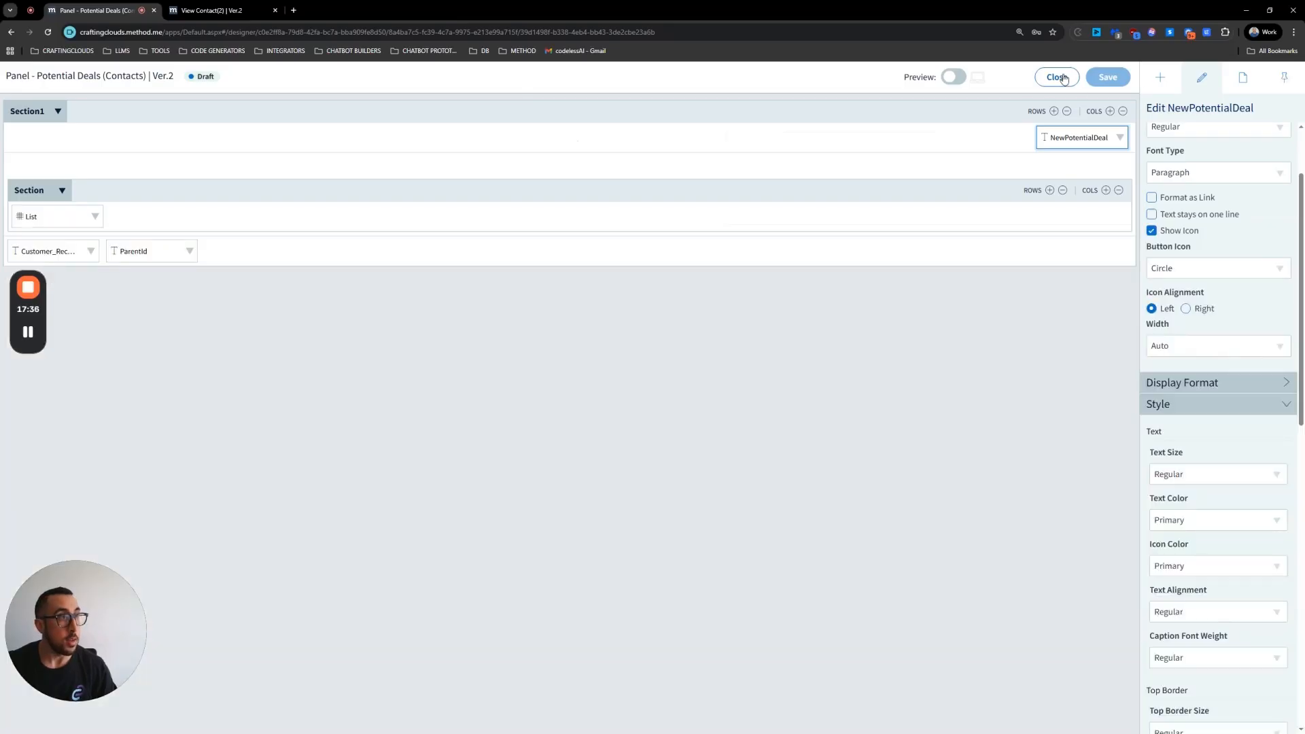
click(1058, 77)
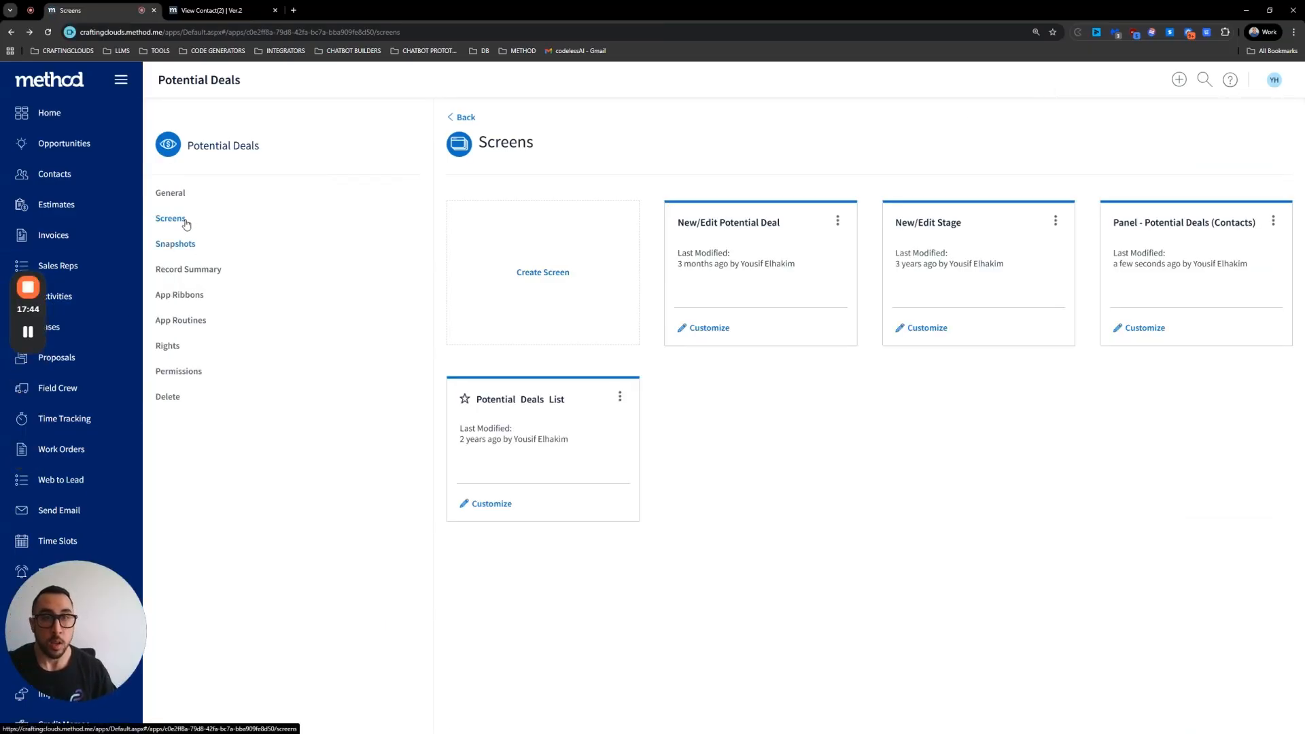
Step: Open a contact's record from the Contacts list to check its Potential Deals tab
click(211, 10)
click(88, 12)
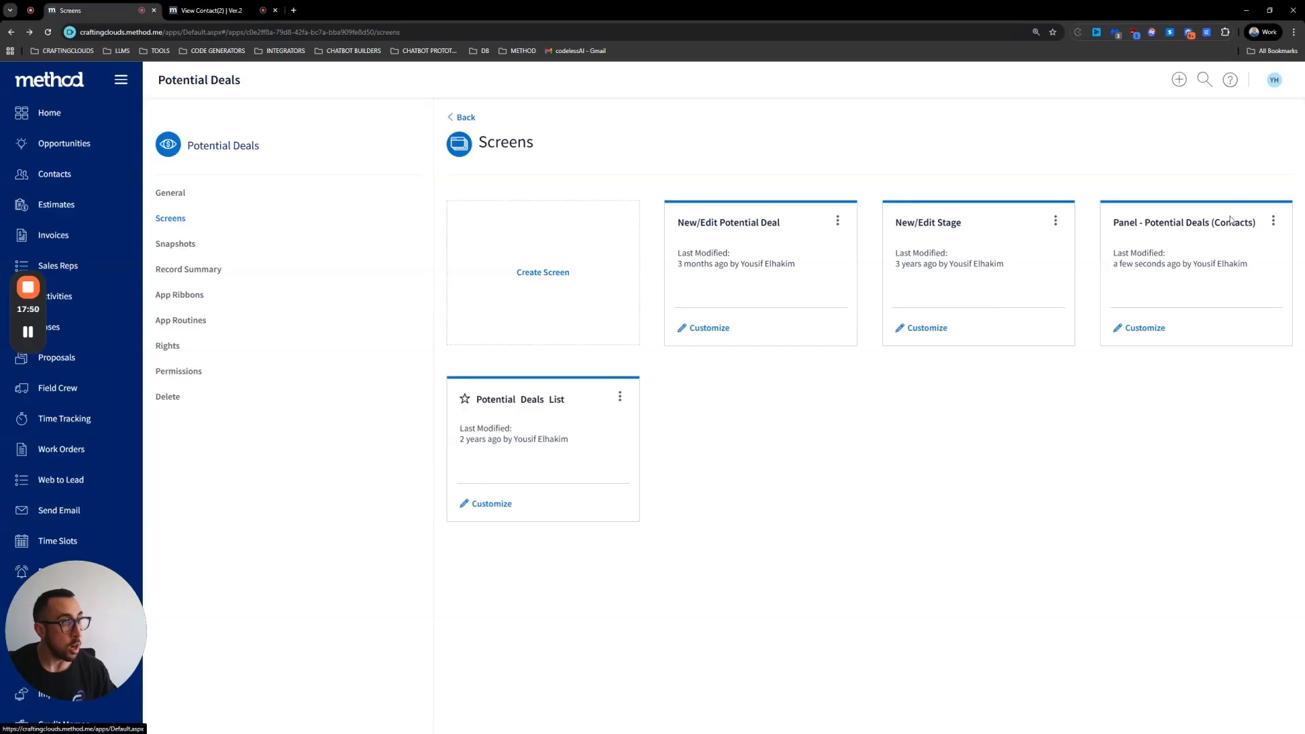
click(76, 176)
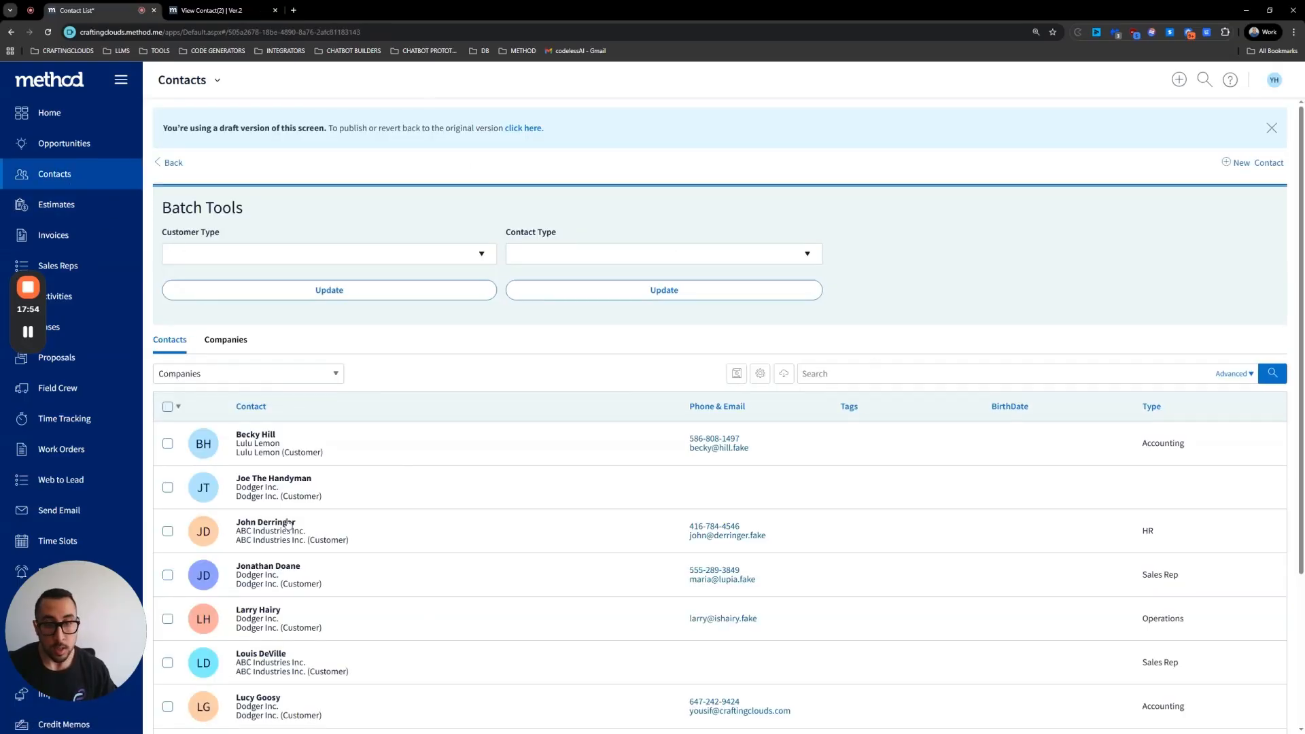
click(423, 540)
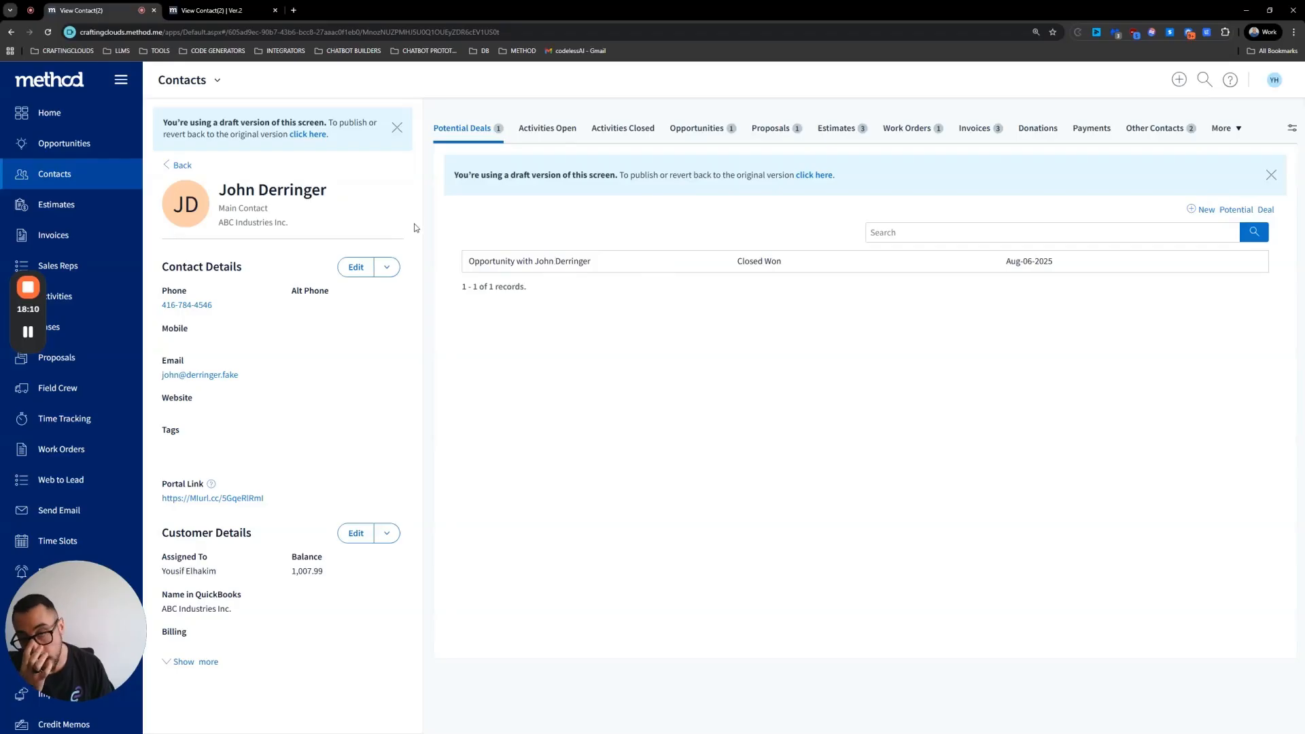
Step: Open the Potential Deals app's App Ribbons settings through the Manage option on the home page tile
click(193, 10)
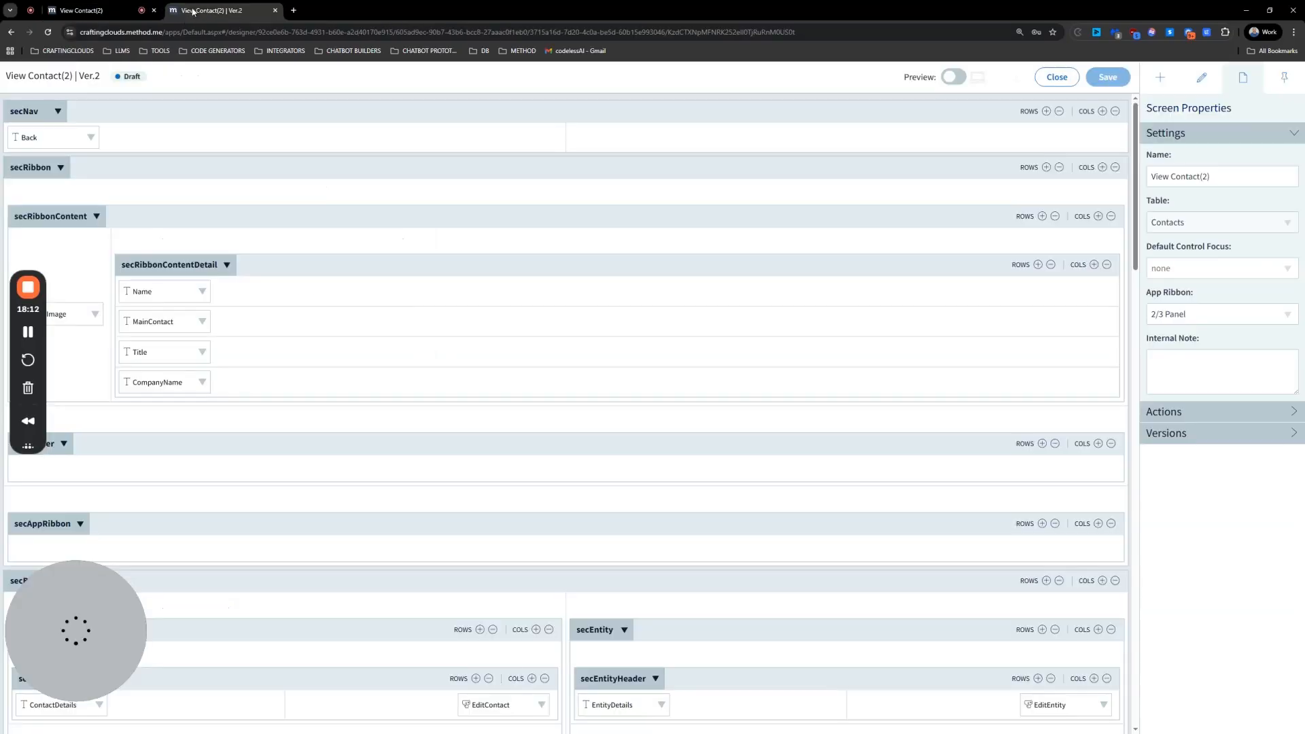
click(149, 11)
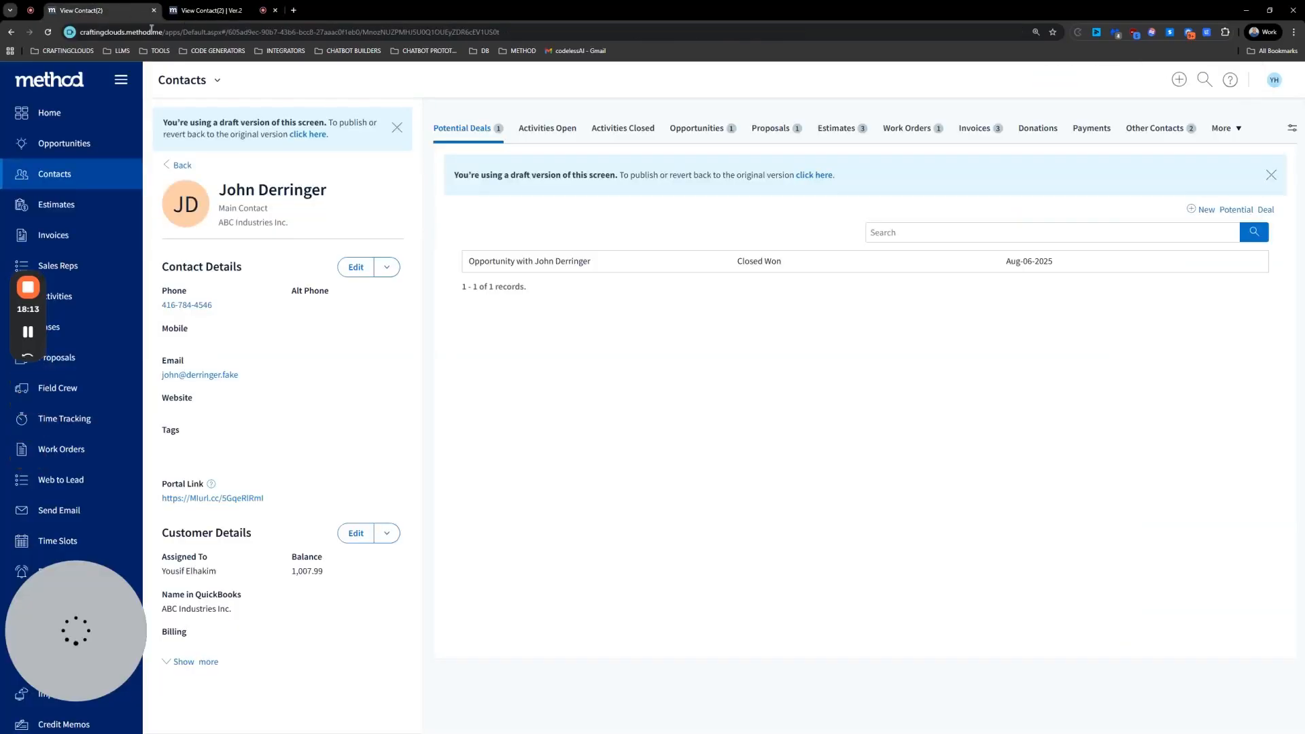
click(216, 80)
click(65, 109)
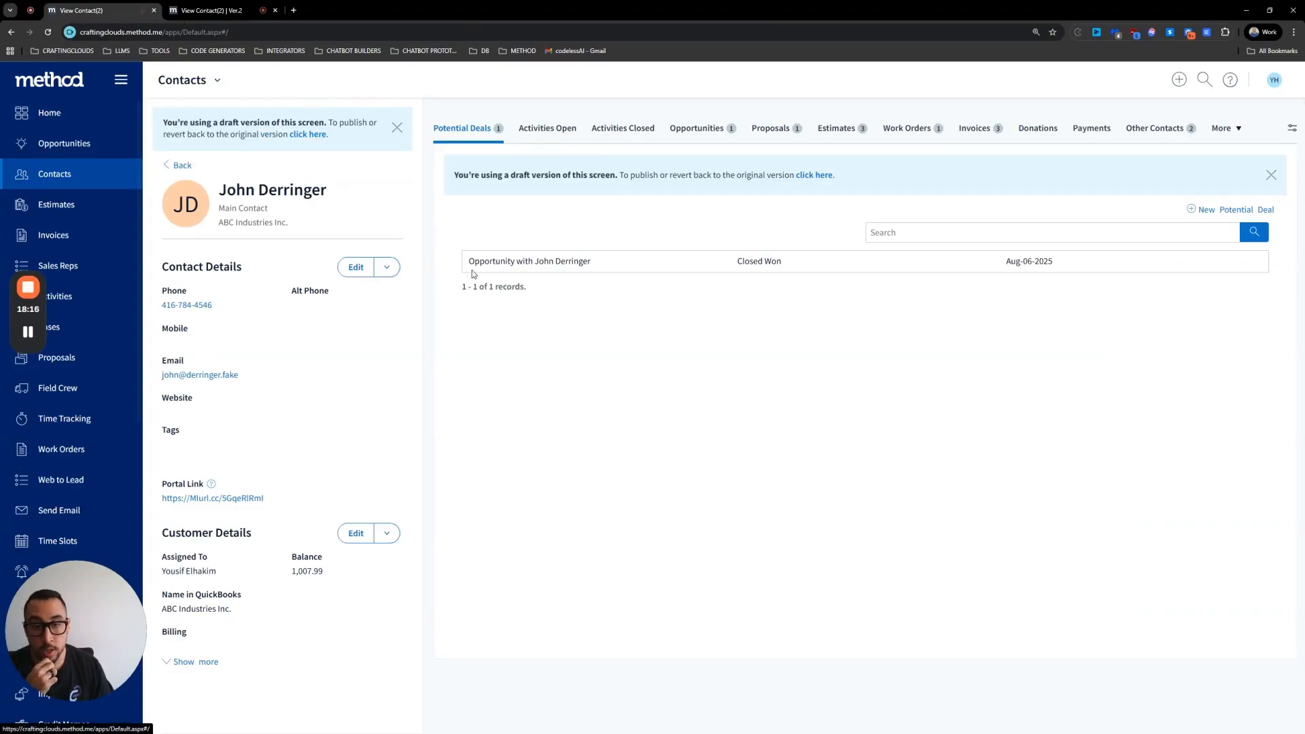
scroll(1007, 527, down, 6)
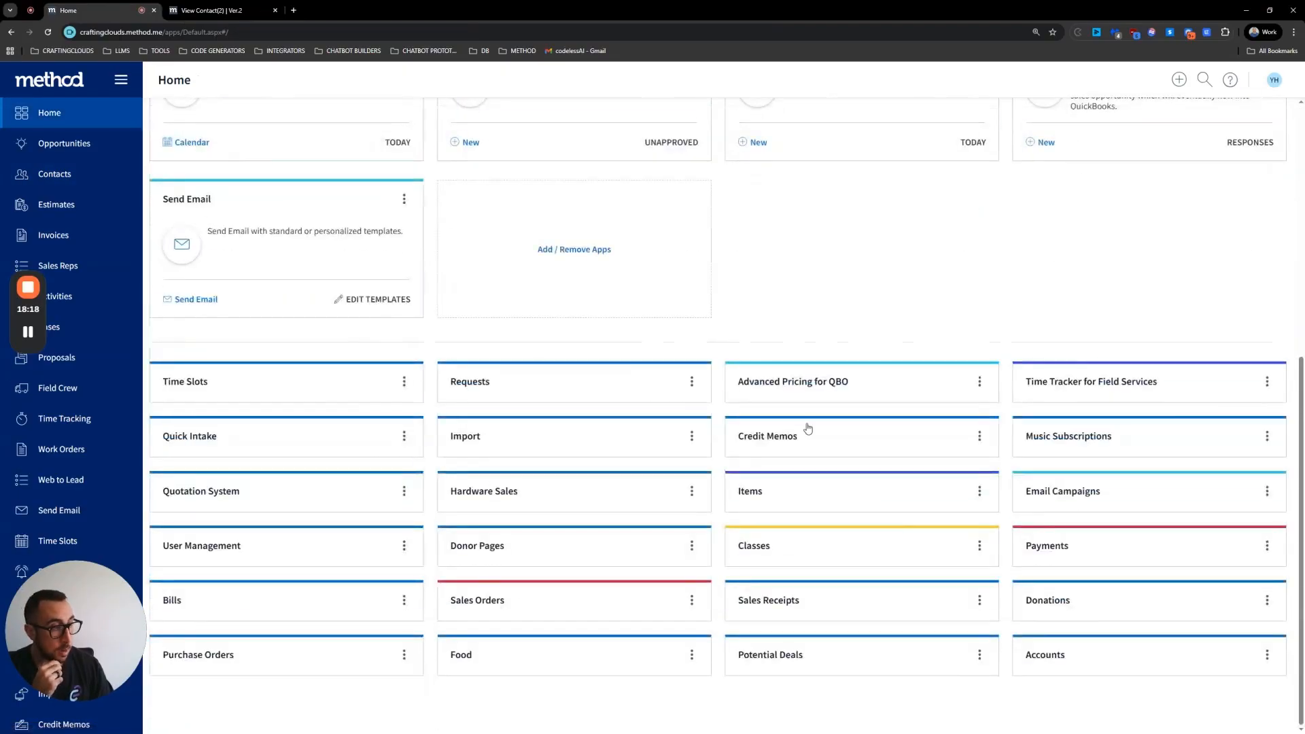
click(980, 656)
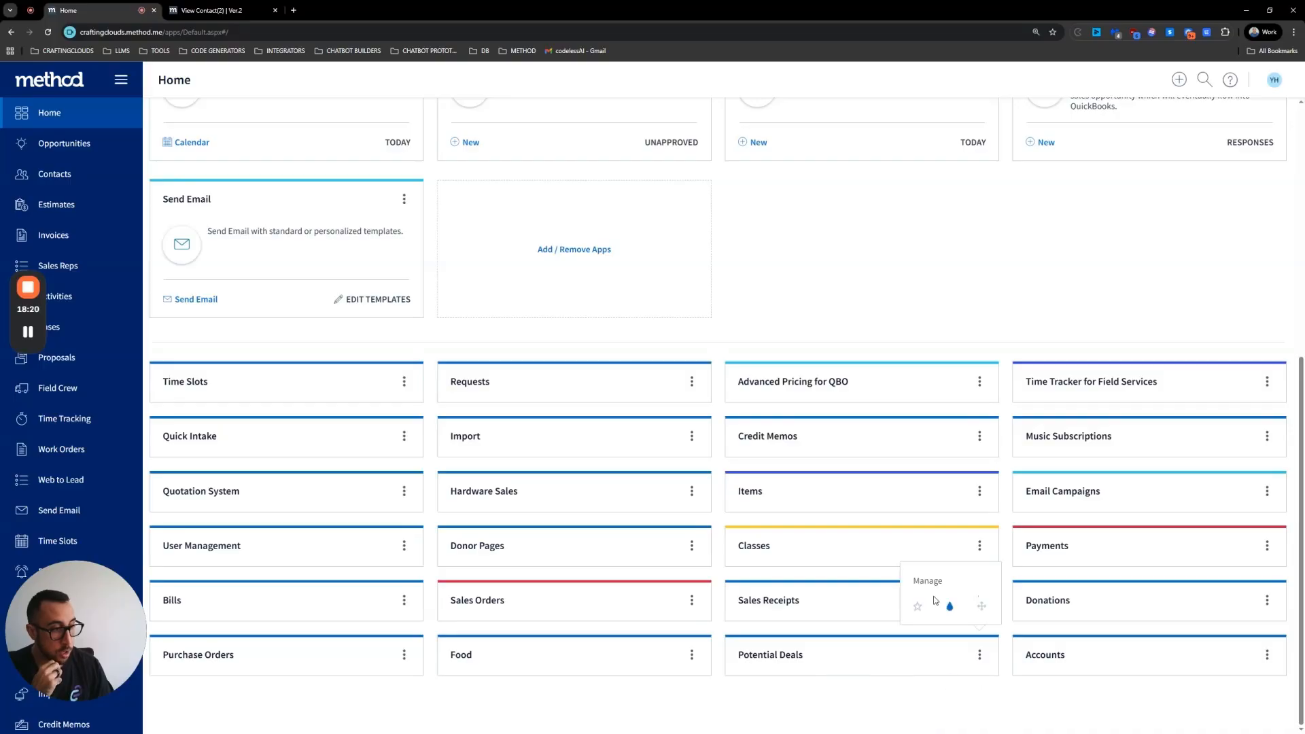
click(929, 583)
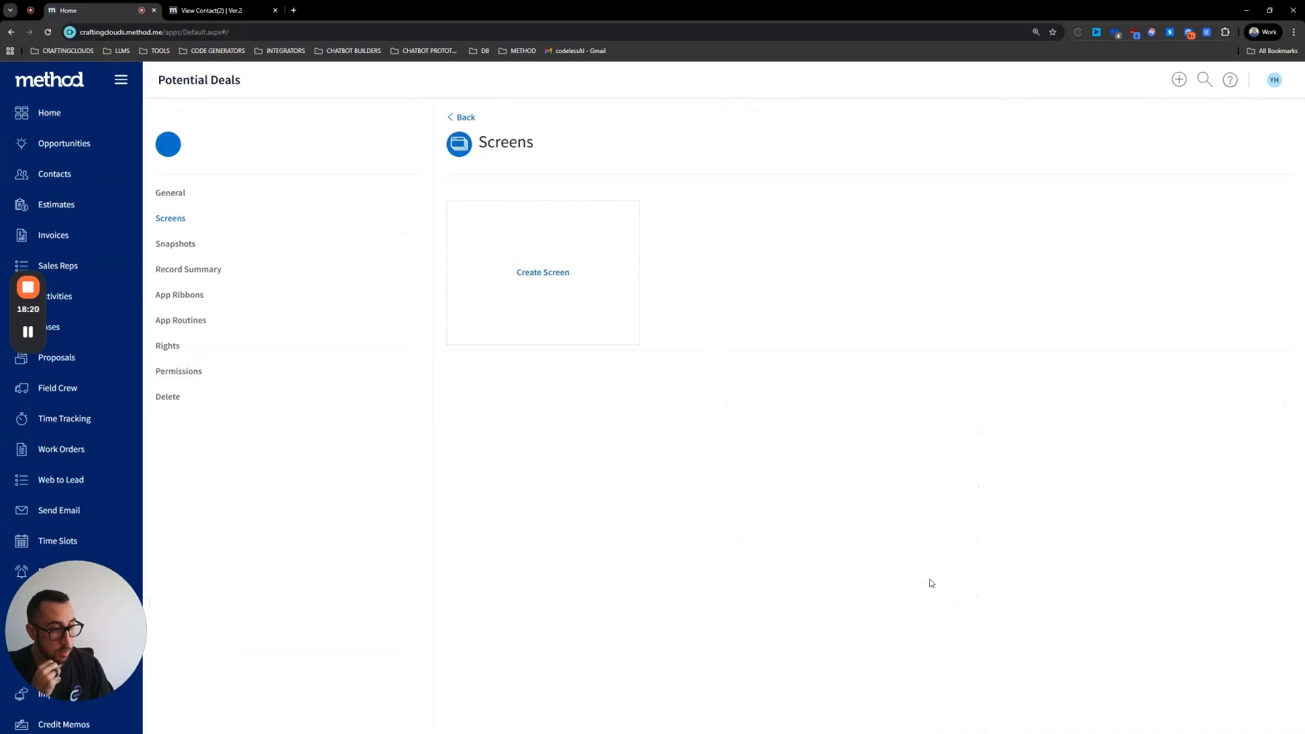
click(185, 295)
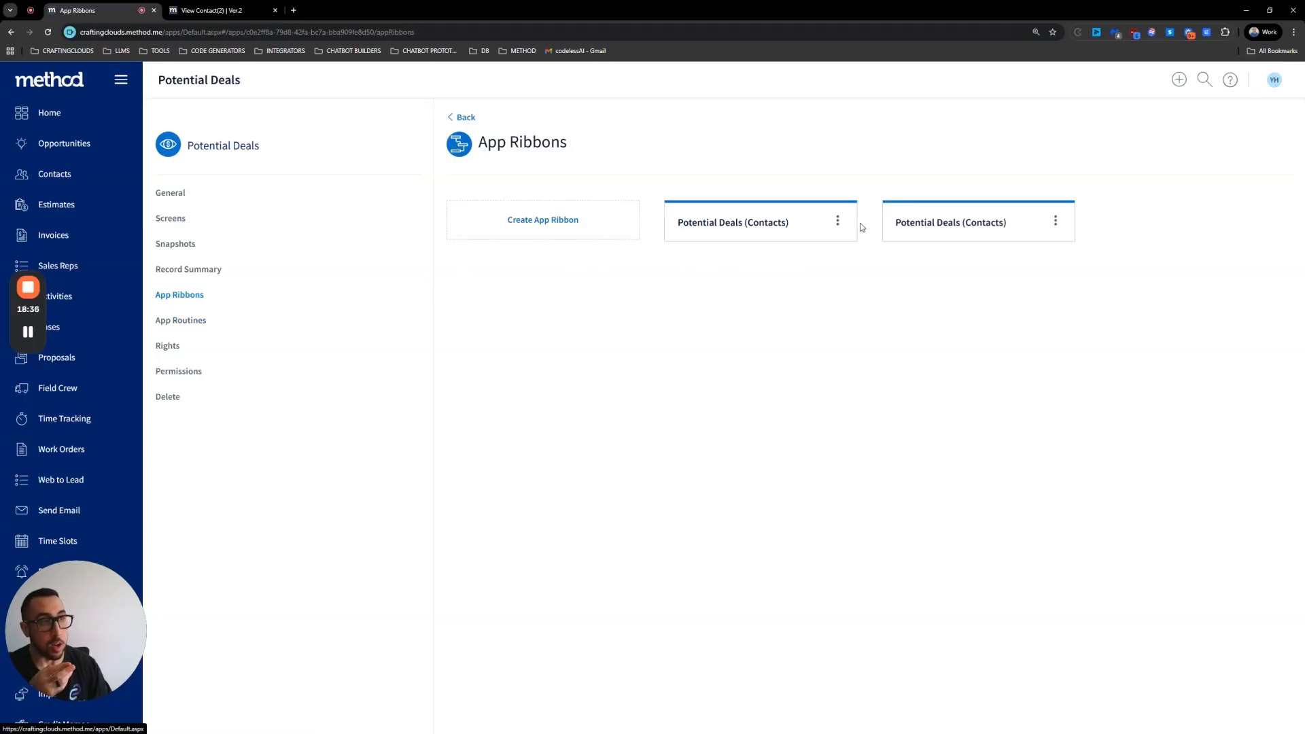
Step: Open each of the two Potential Deals (Contacts) app ribbons to compare their join settings
click(838, 222)
click(769, 222)
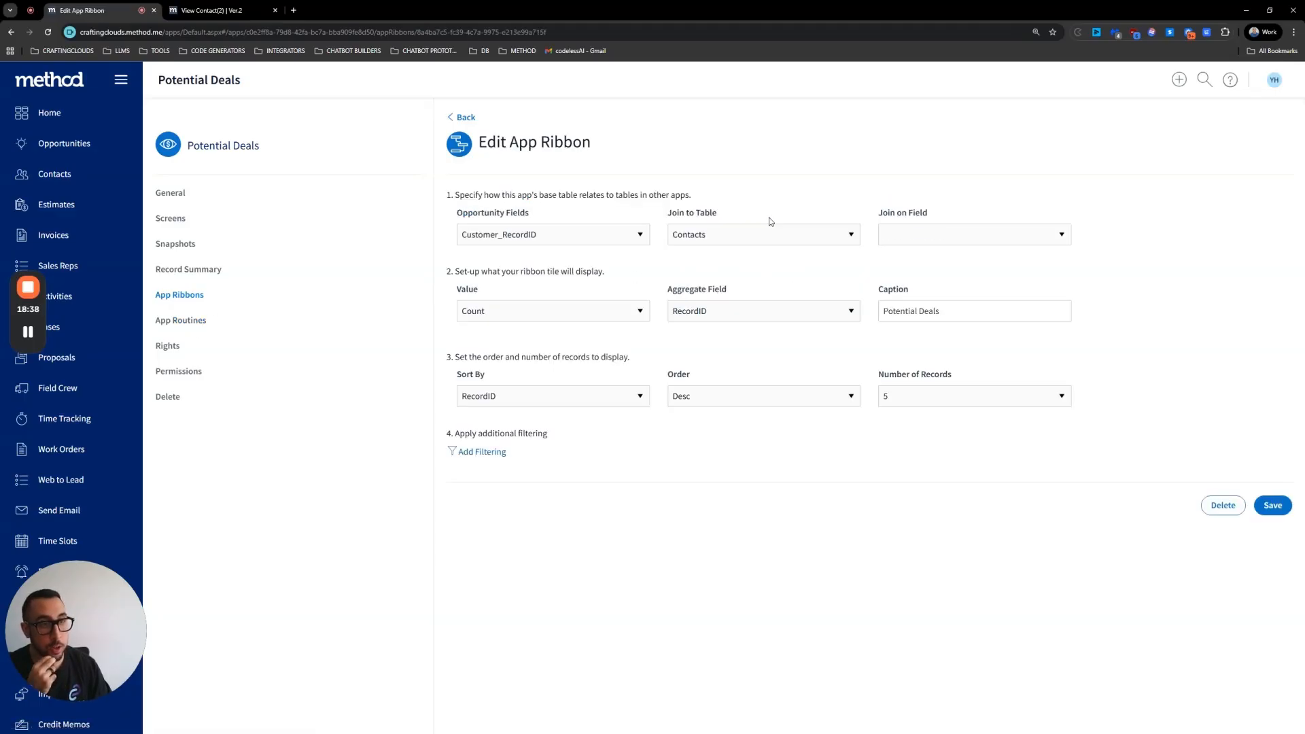
click(465, 118)
click(965, 224)
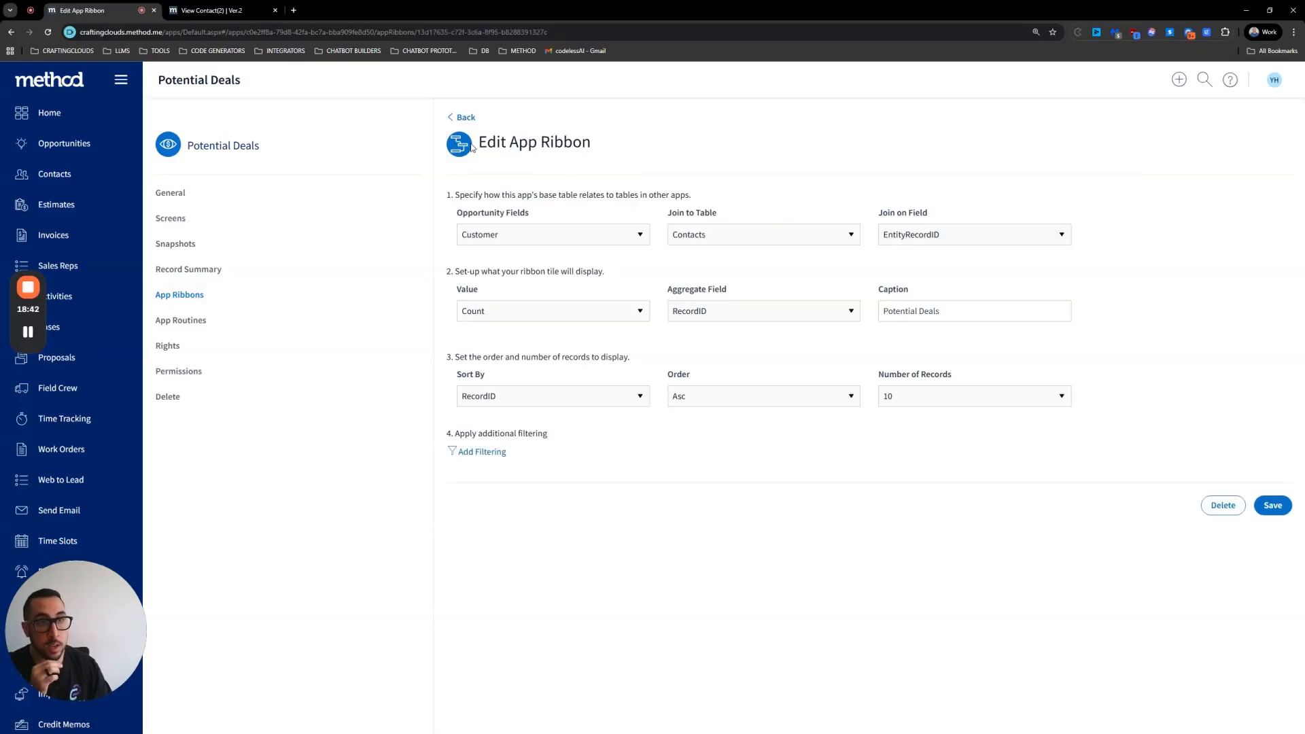
Step: Go back to the Potential Deals app's screens and open the Panel - Potential Deals (Contacts) screen for customizing
click(462, 119)
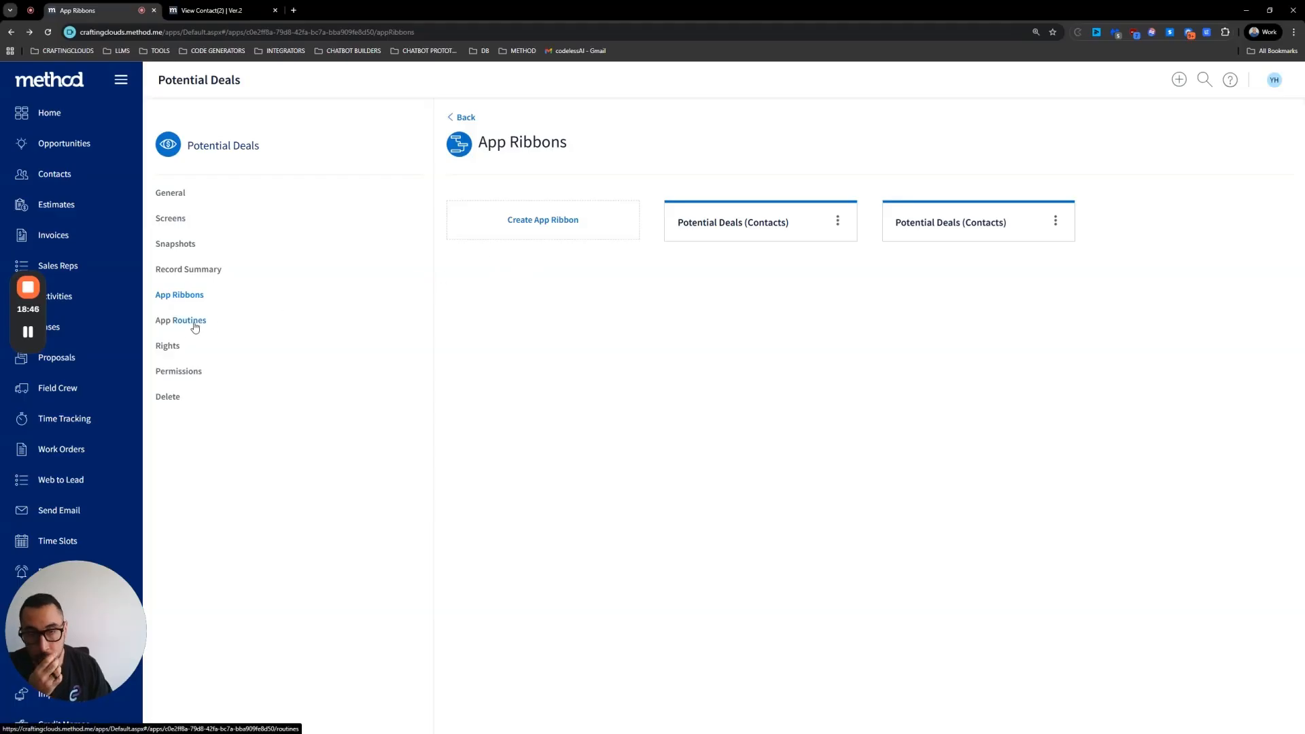
click(175, 222)
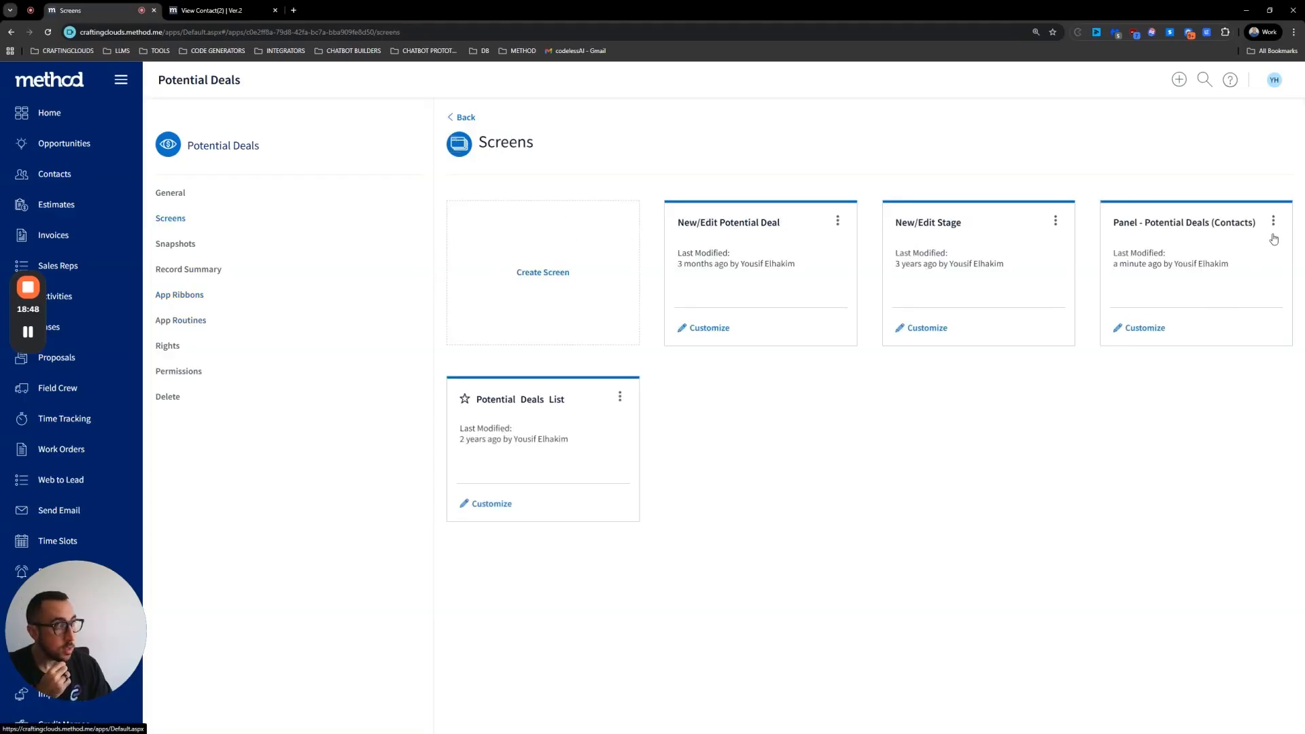
click(1144, 327)
Step: Review the panel list's Filters & Views and Columns settings, then save and close the panel screen
click(57, 224)
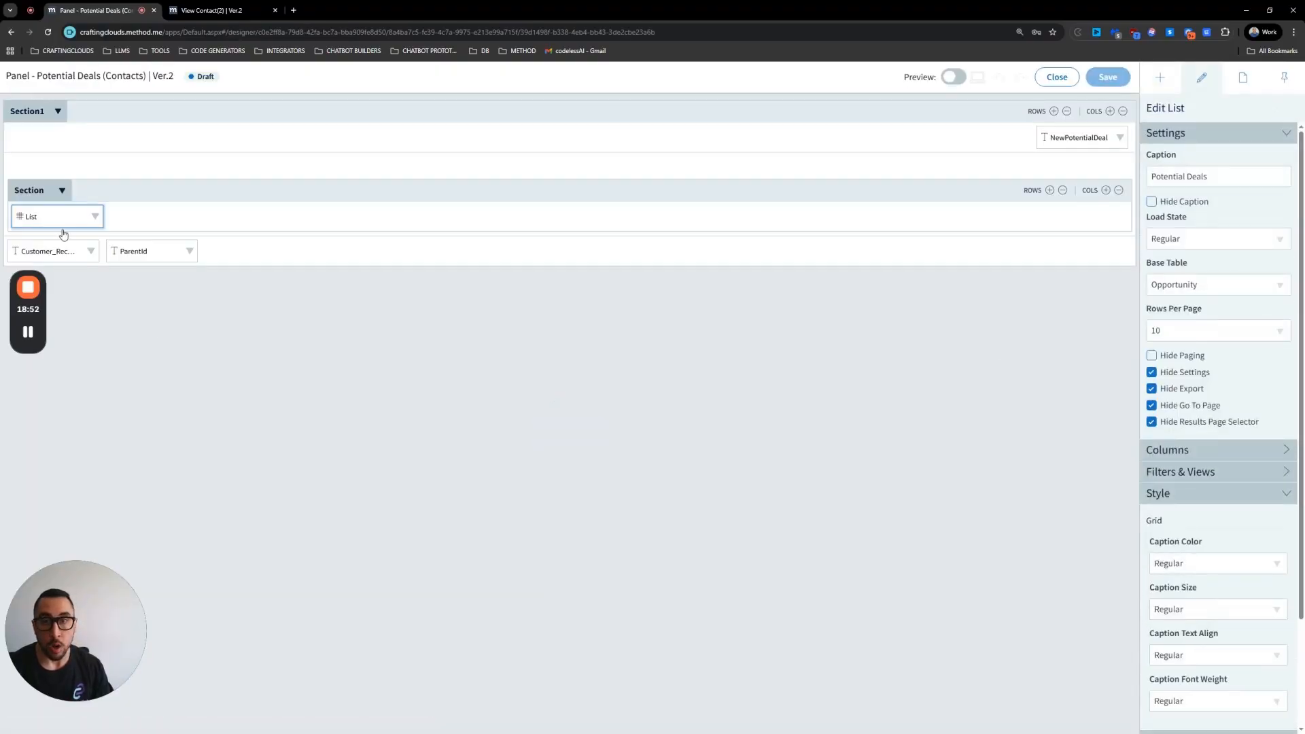
click(1197, 473)
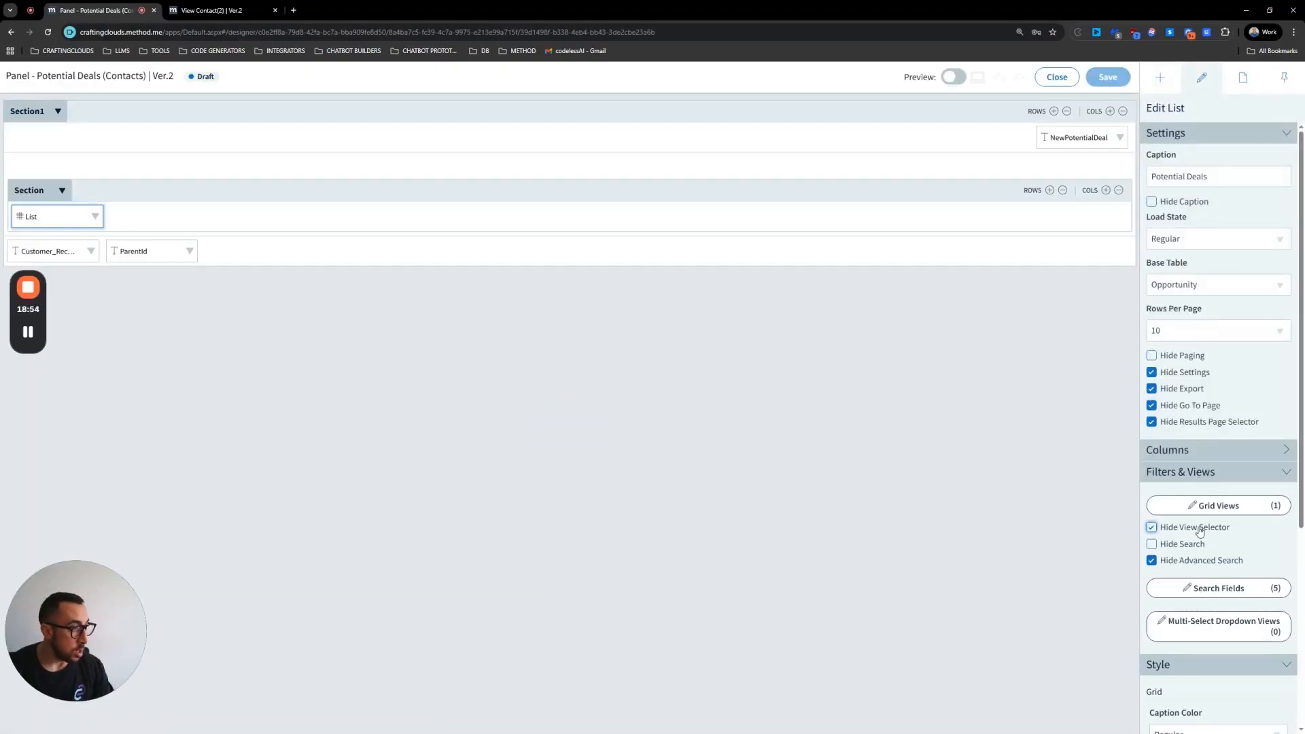
click(1190, 449)
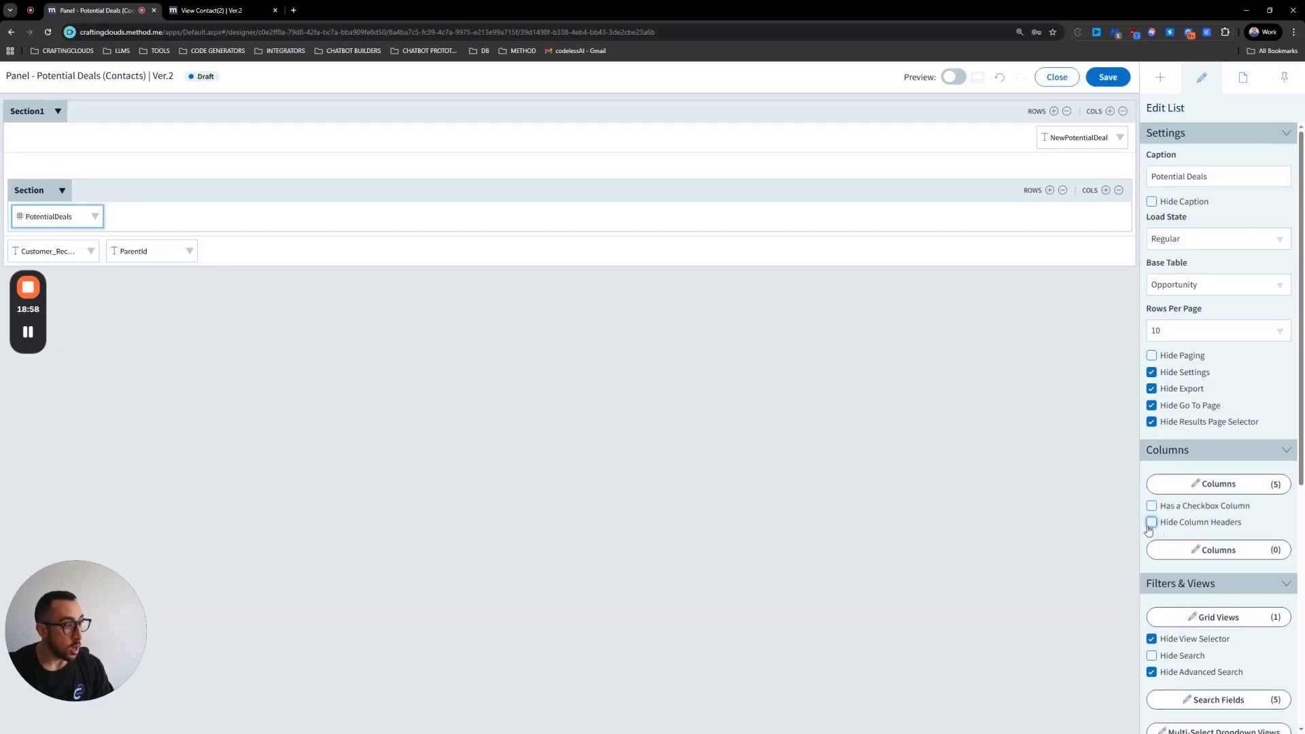
click(1108, 77)
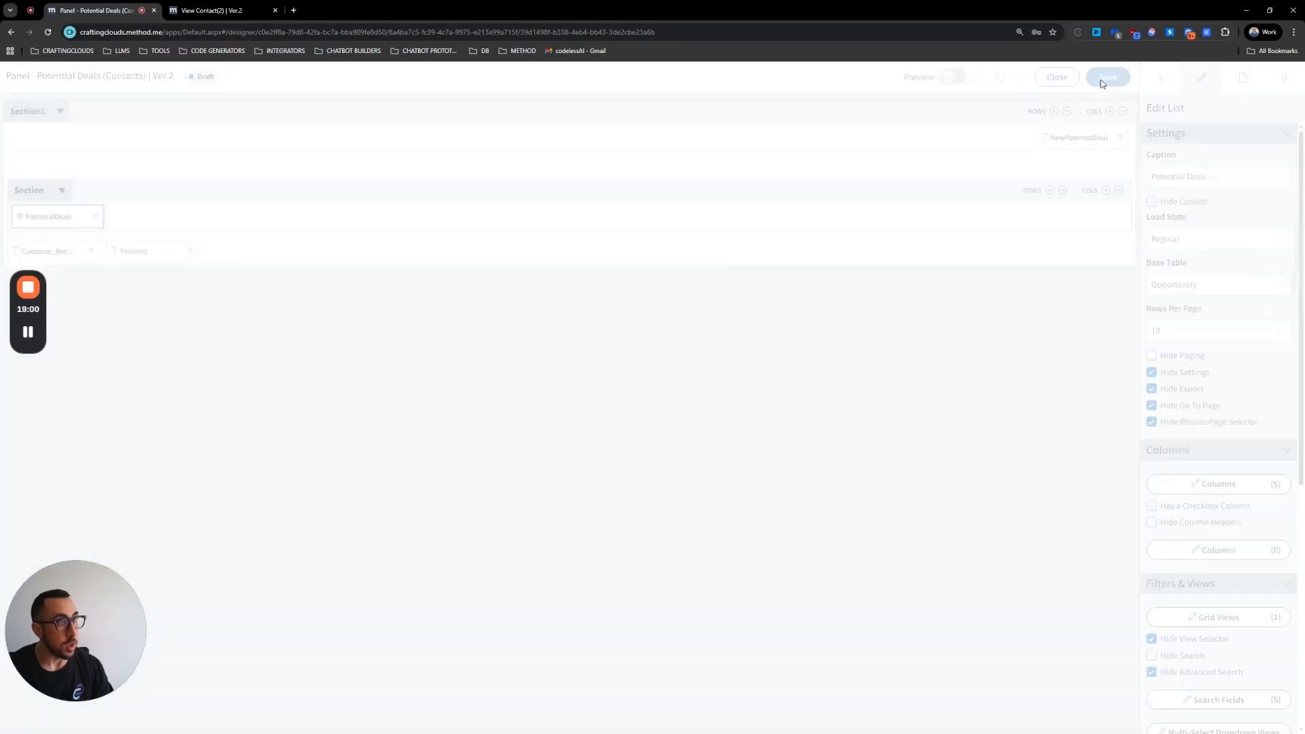
click(1057, 77)
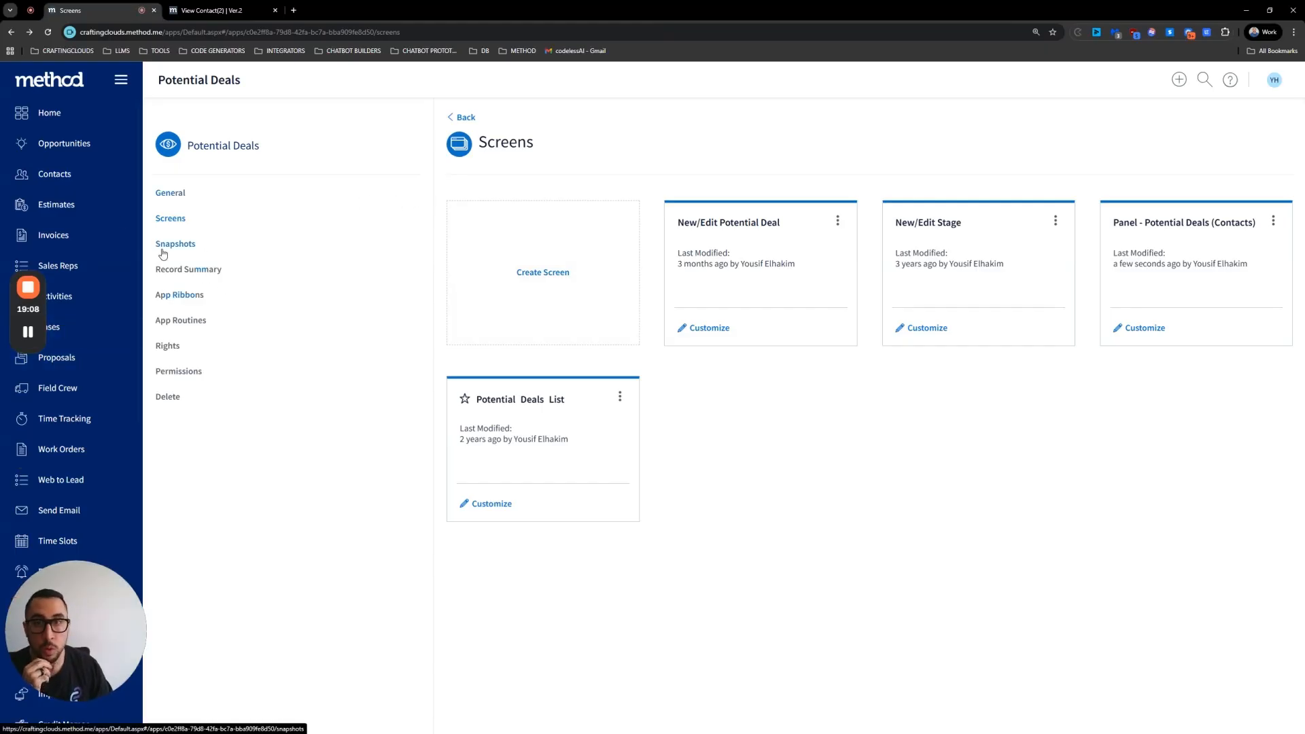
Step: Test a contact's Potential Deals tab by opening an existing deal and the New Potential Deal form, returning each time
click(69, 178)
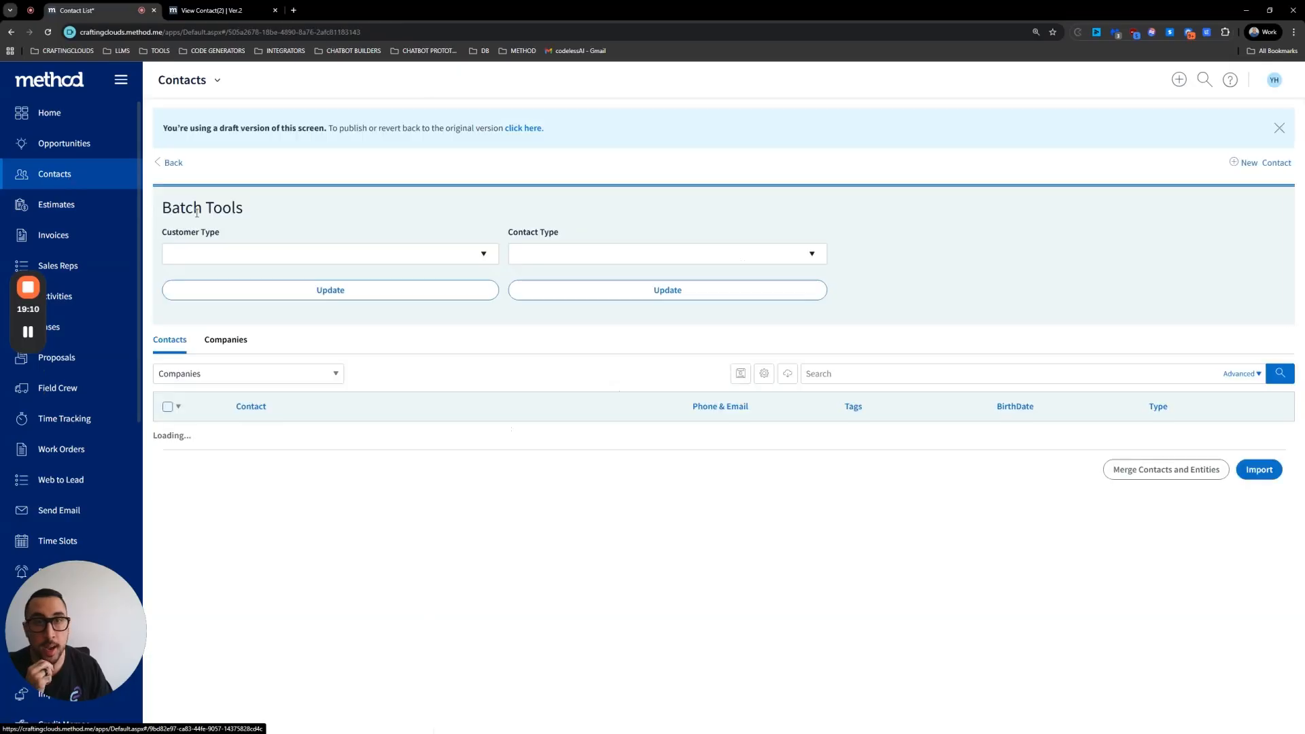
click(364, 540)
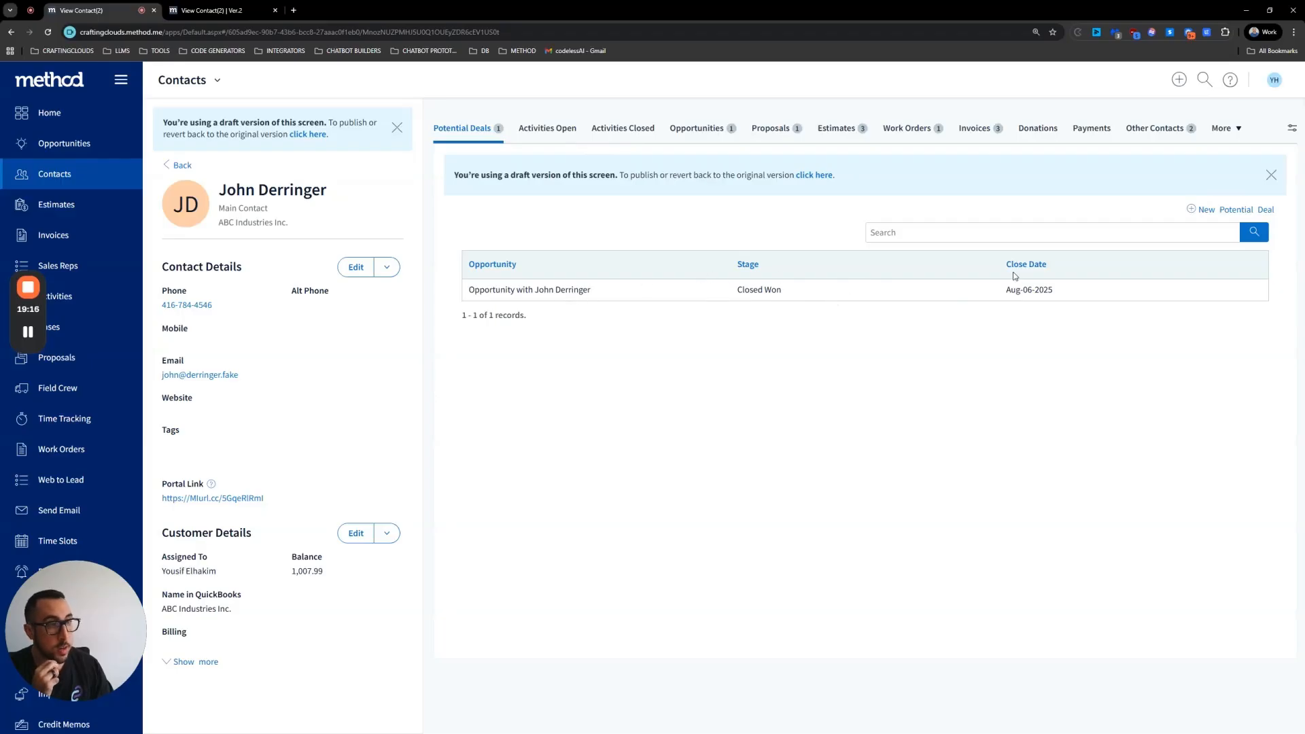
click(760, 290)
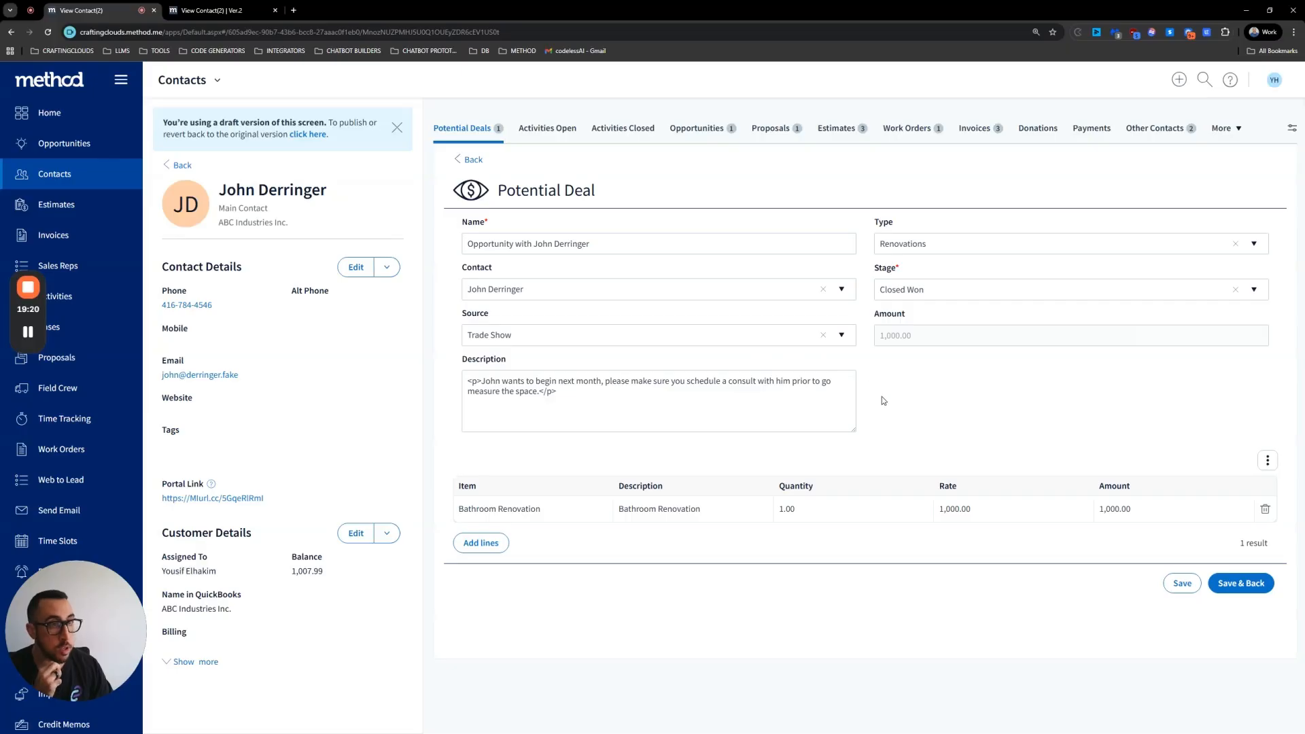
click(470, 159)
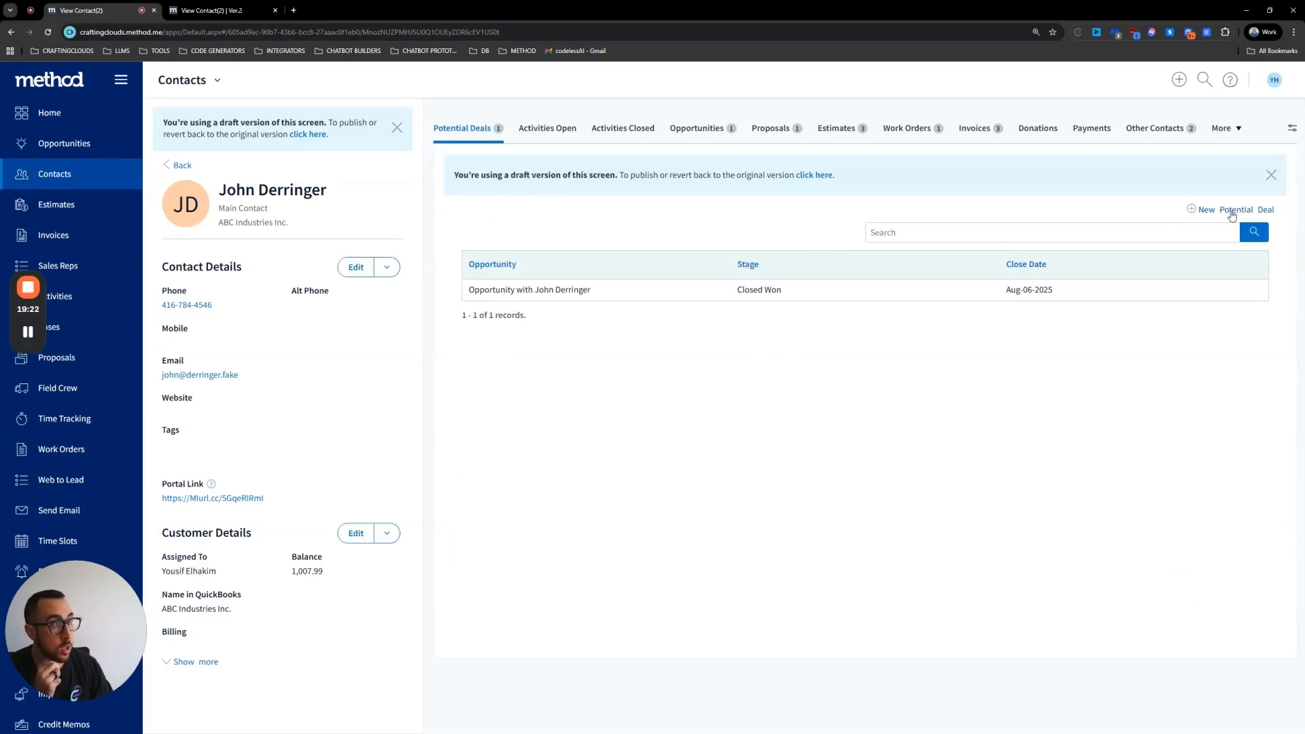
click(1232, 210)
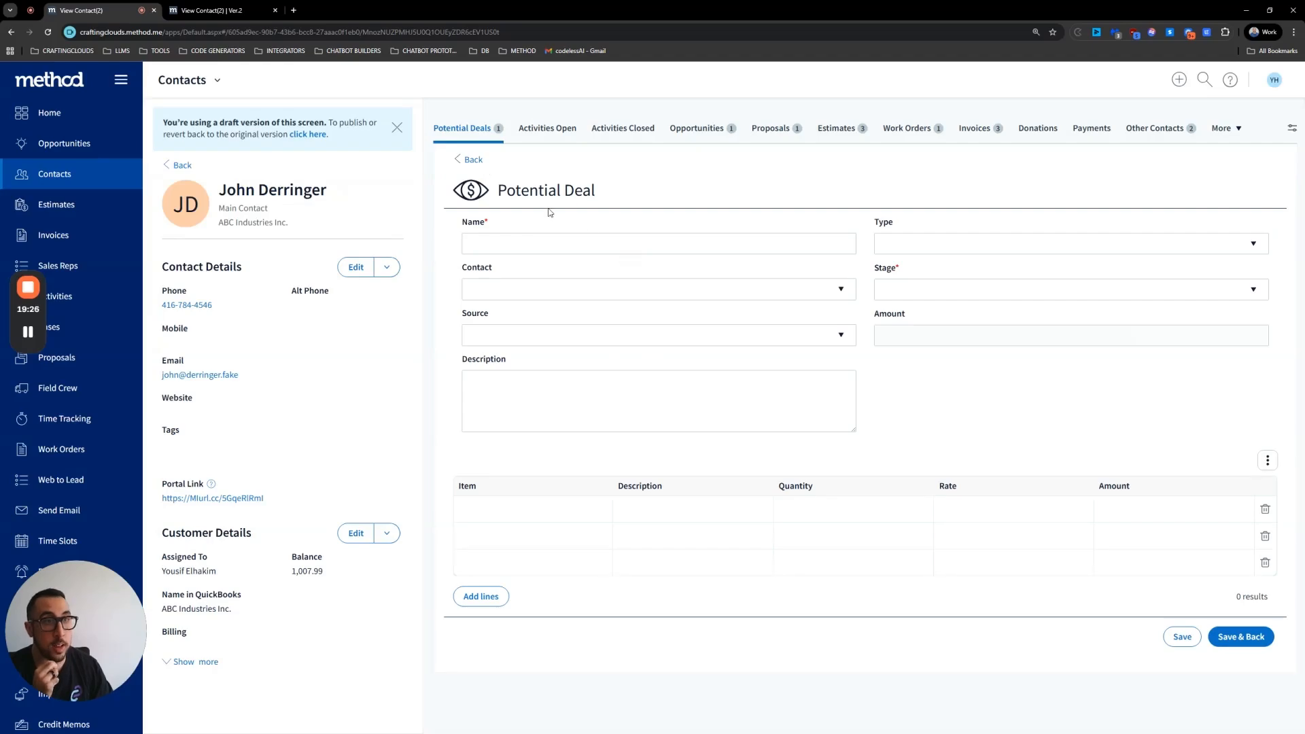
click(474, 160)
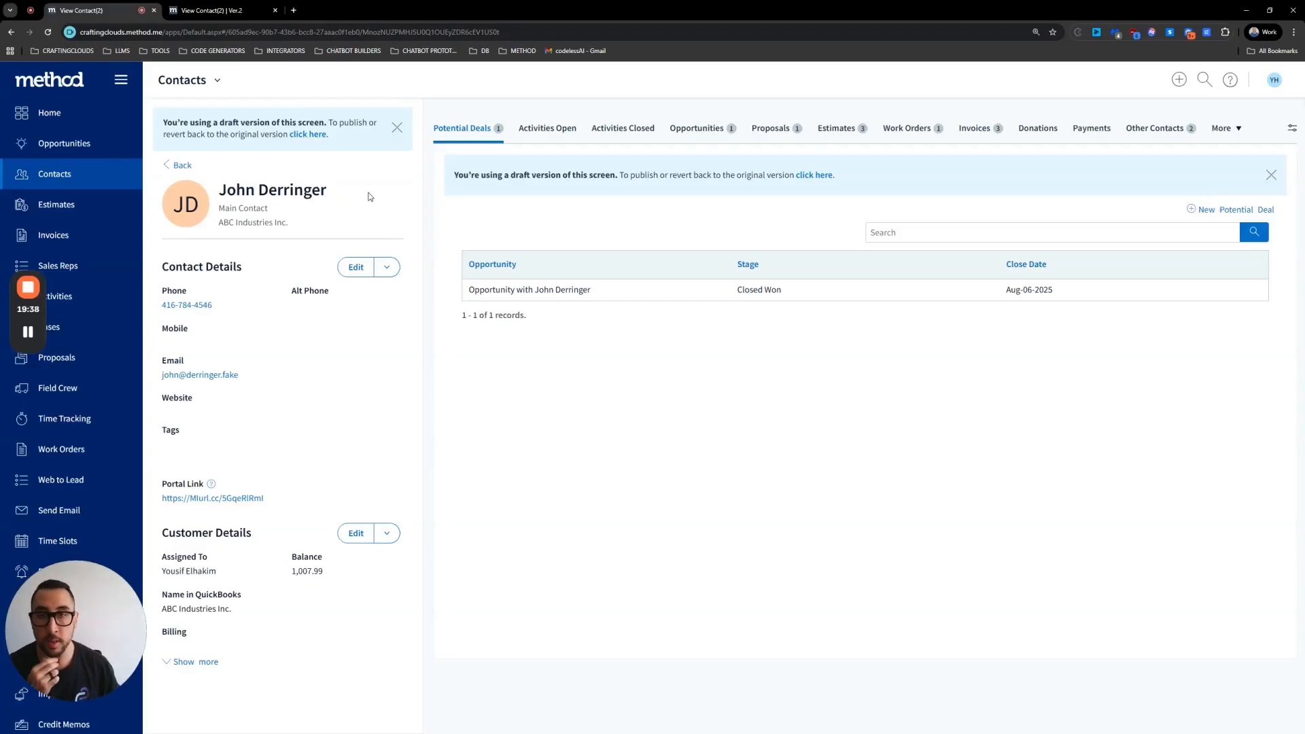
Step: Open the Potential Deals app from the app list
scroll(119, 544, down, 8)
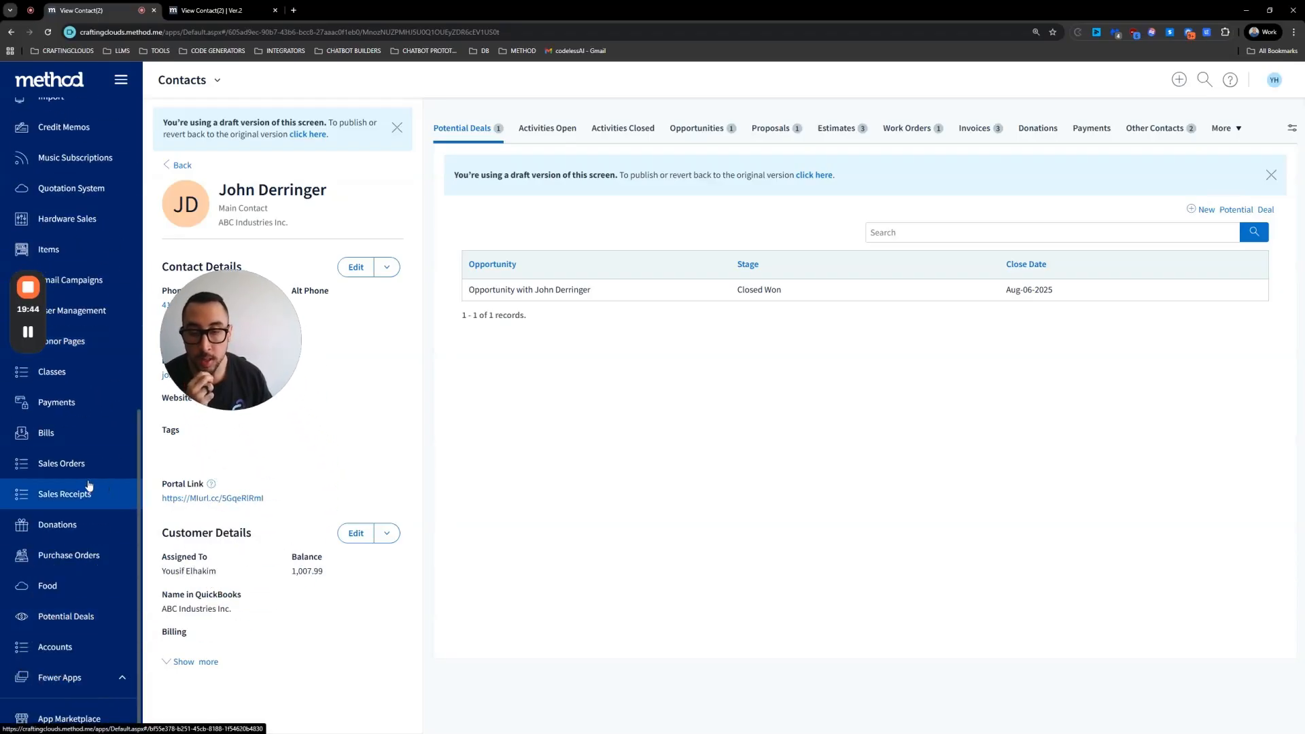
click(74, 620)
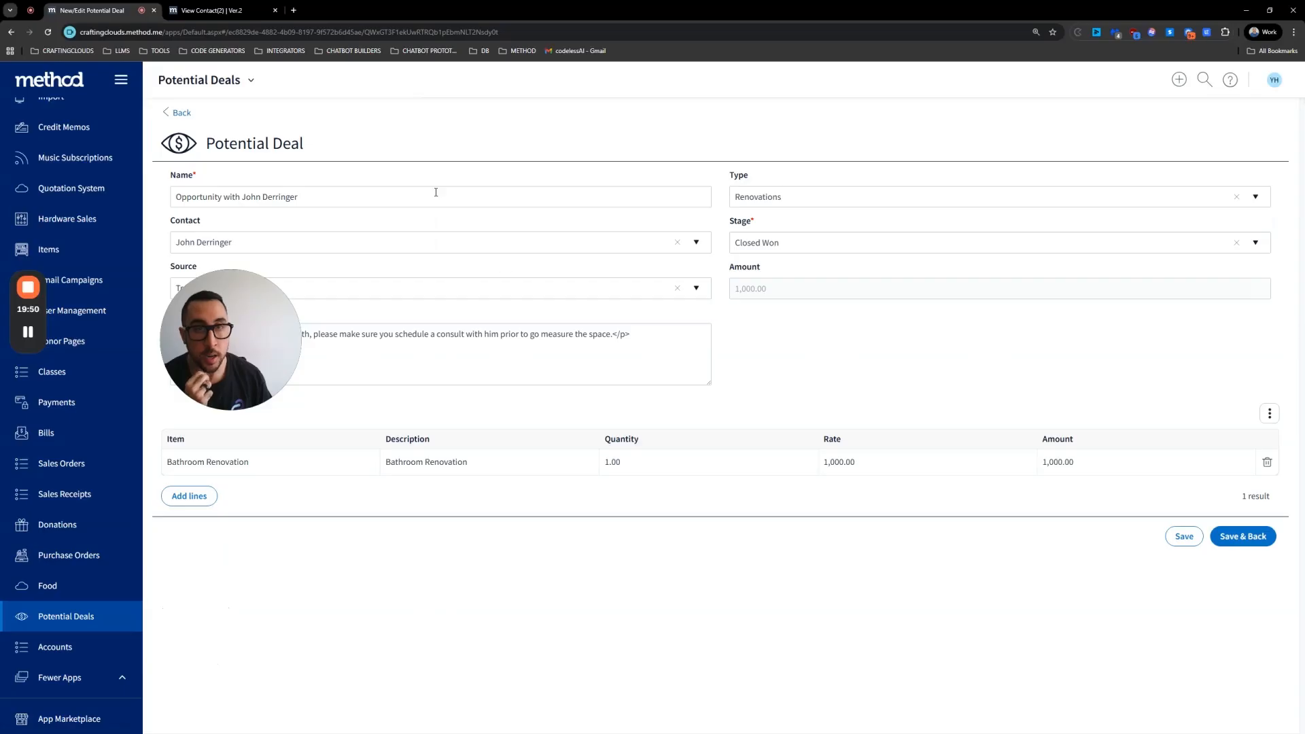
mouse_move(227, 308)
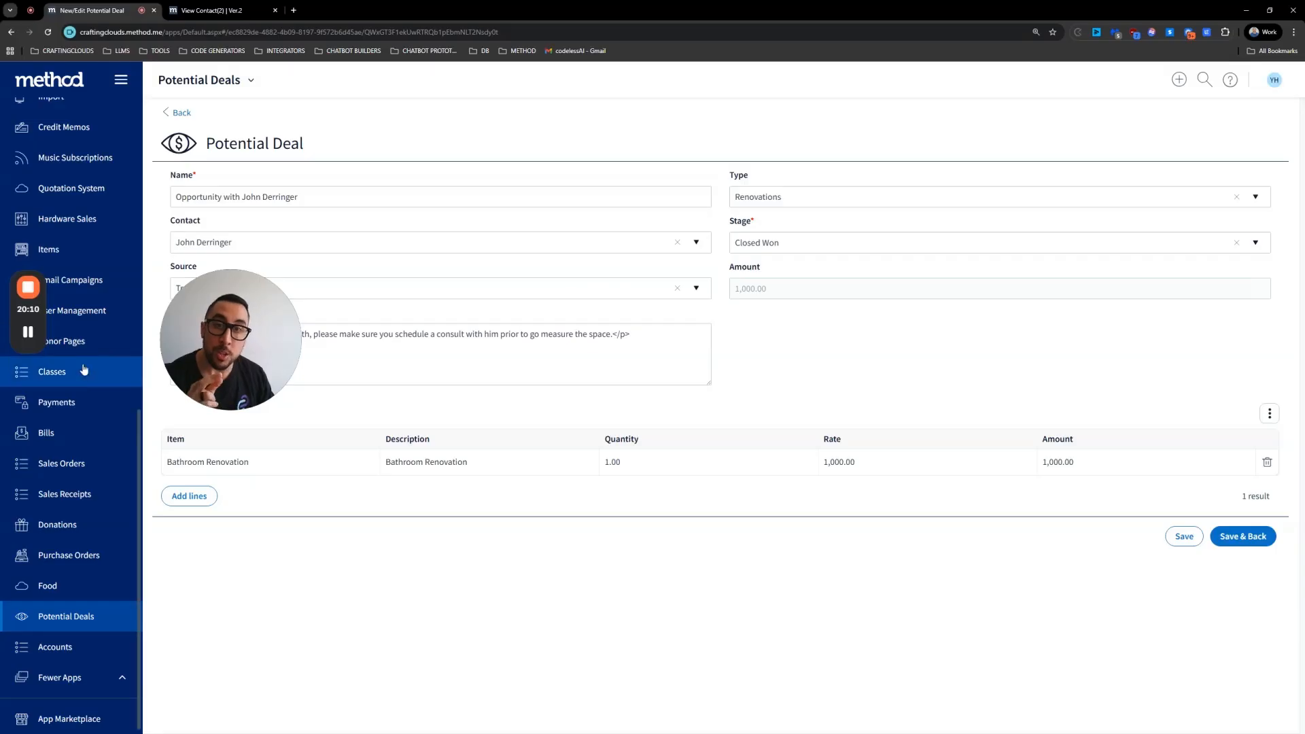
Step: Return home and open the Estimates app's management settings through its tile's Manage option
scroll(58, 360, up, 9)
click(51, 113)
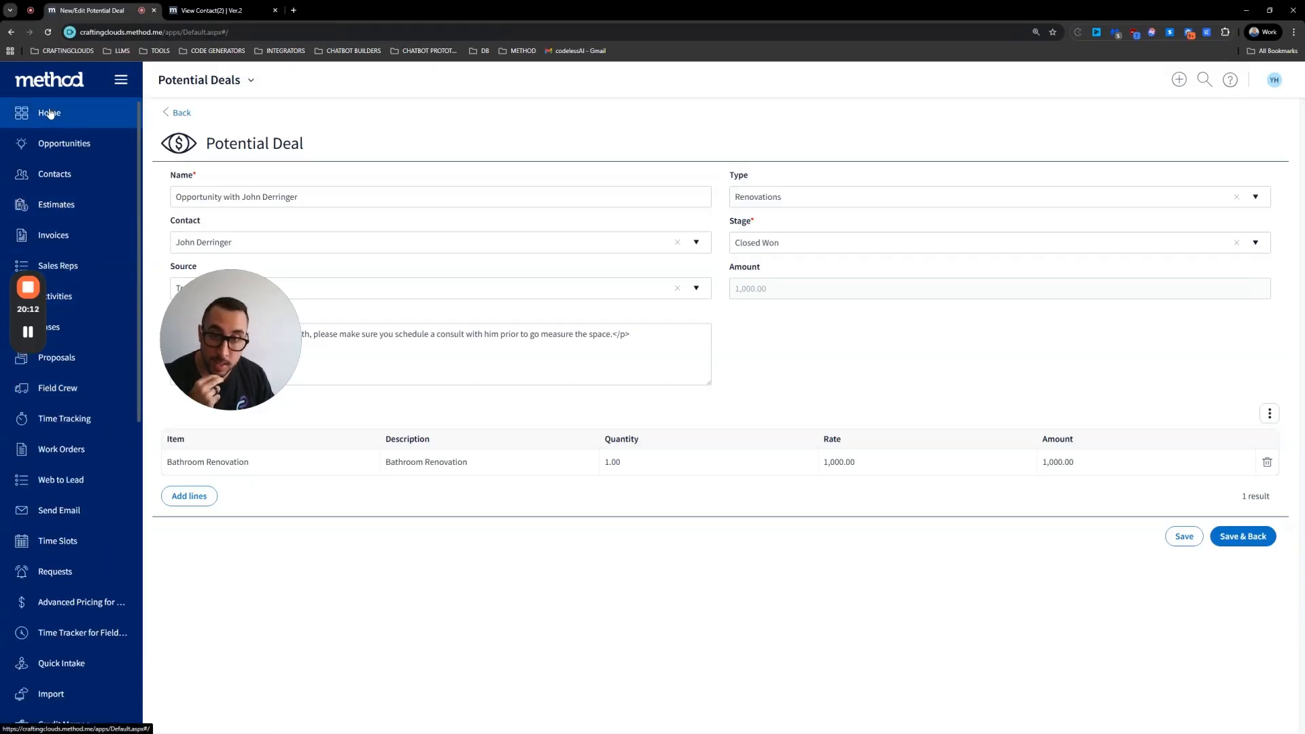
click(980, 161)
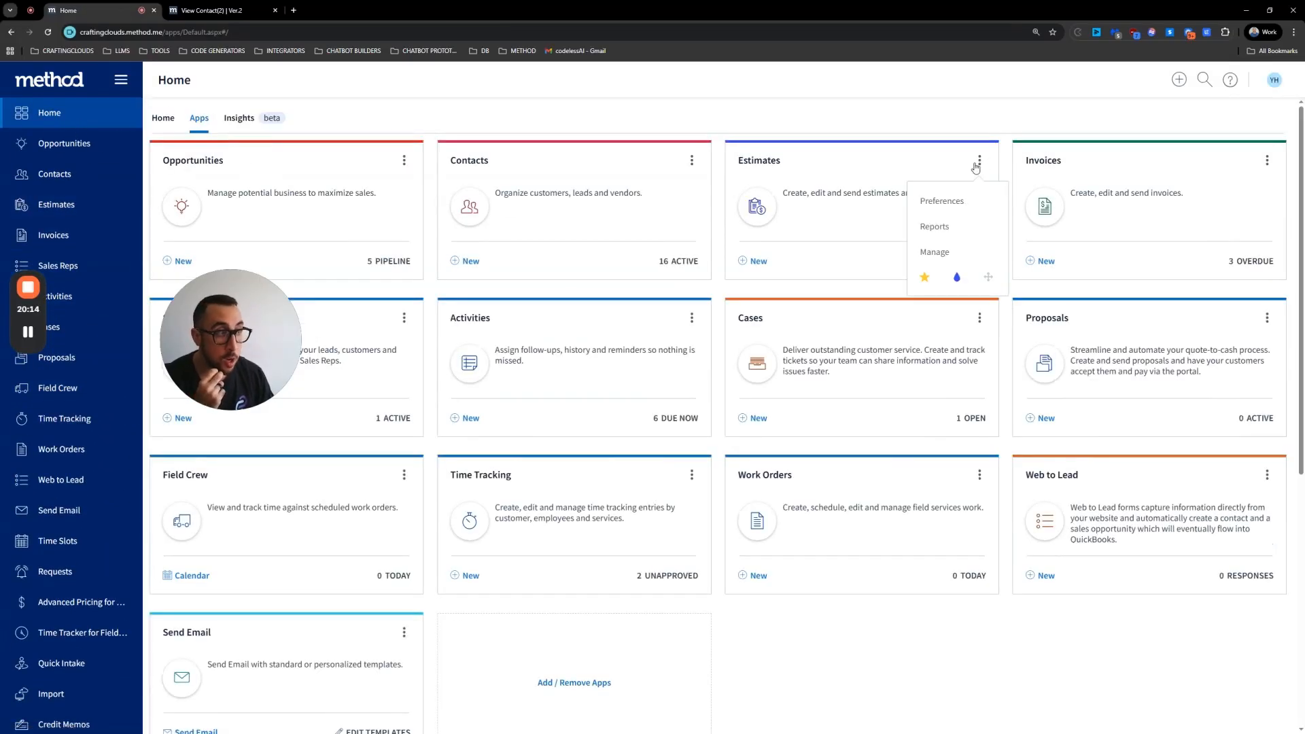
click(939, 251)
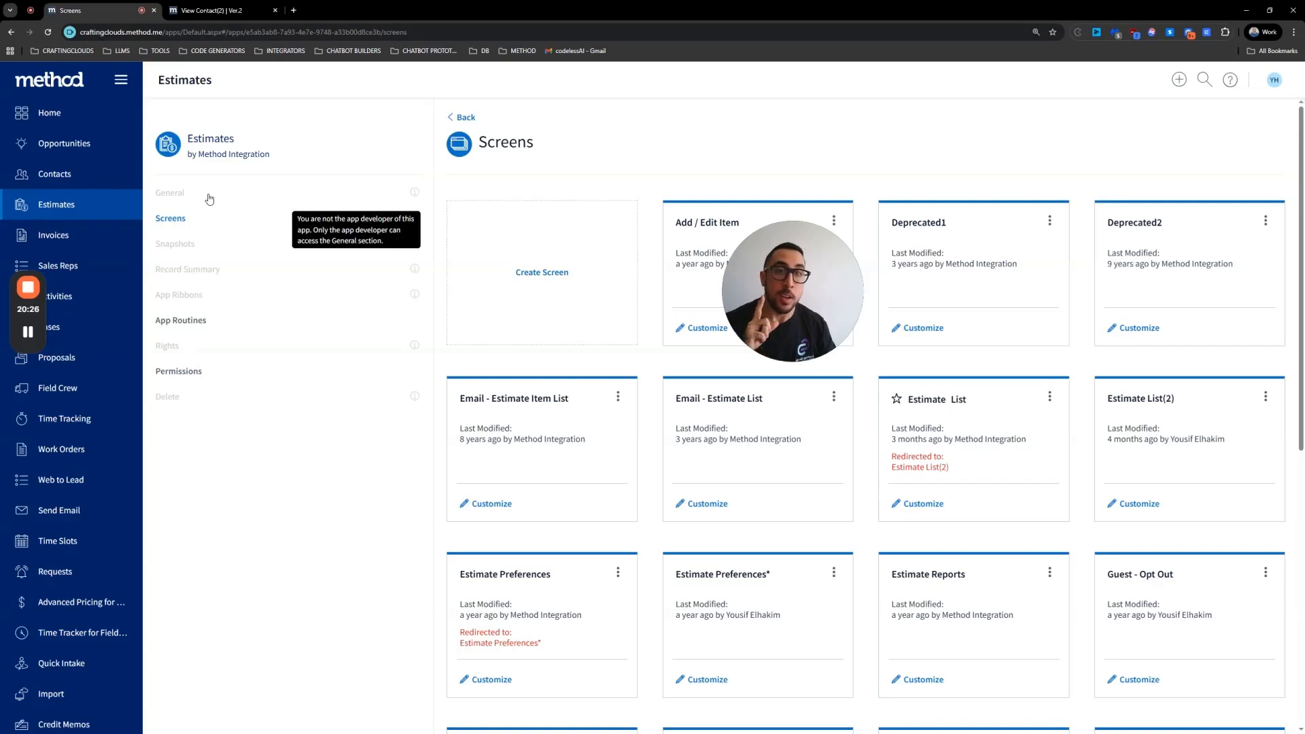
Step: Return home and start creating a new app through Add / Remove Apps
click(70, 116)
scroll(542, 380, down, 5)
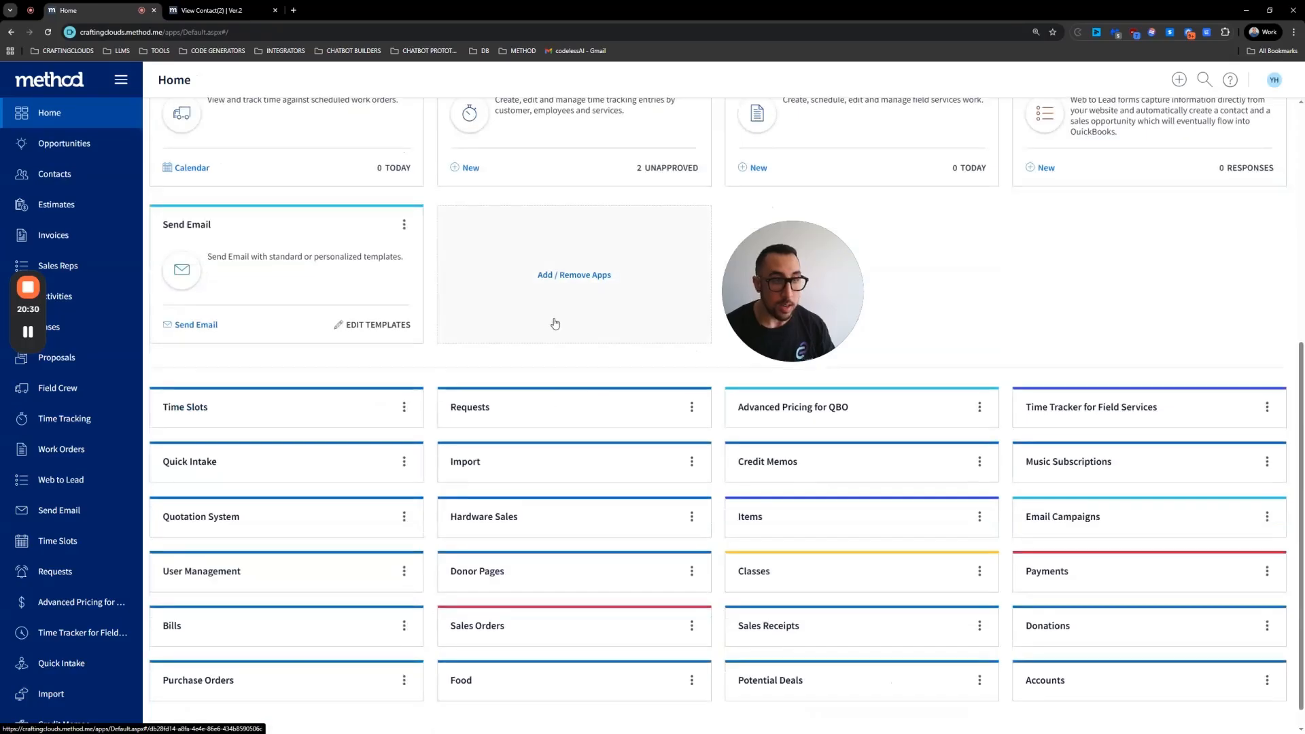
click(549, 276)
click(284, 299)
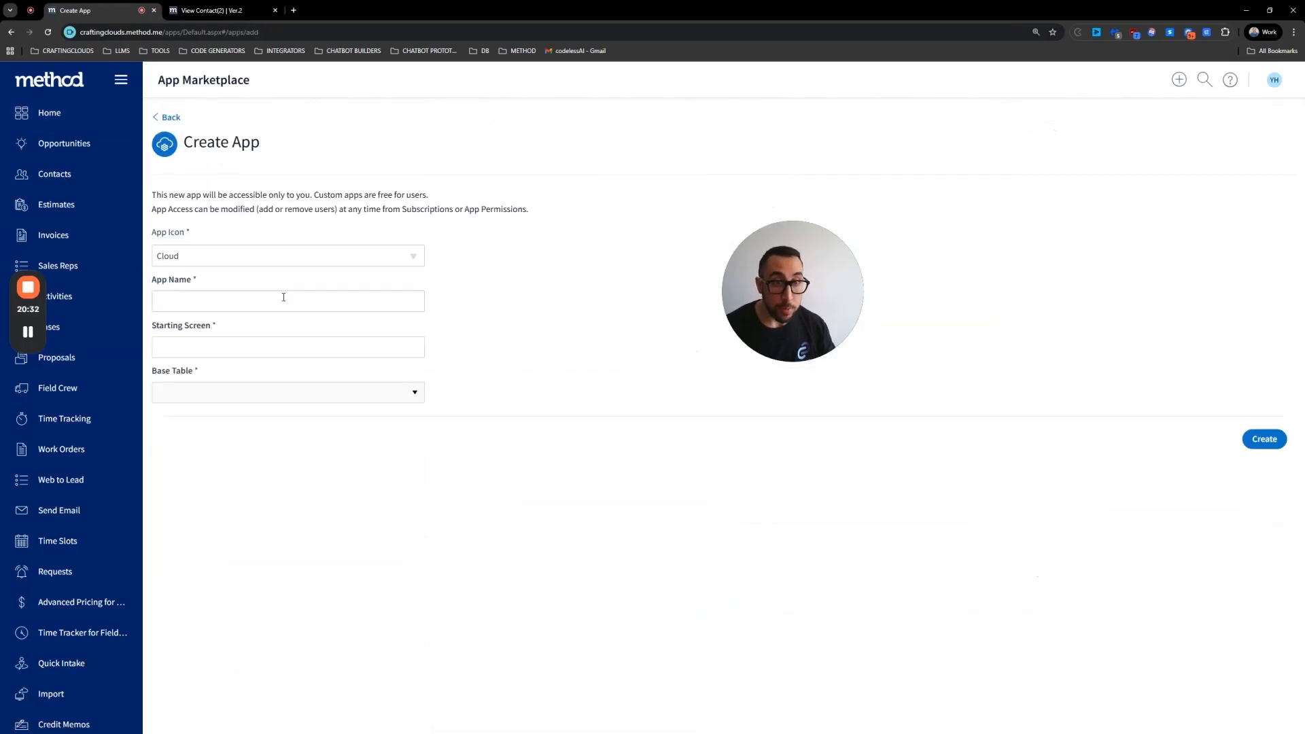
Step: Name the new app Estimates and set its starting screen to New/Edit Estimate
click(314, 301)
text(E)
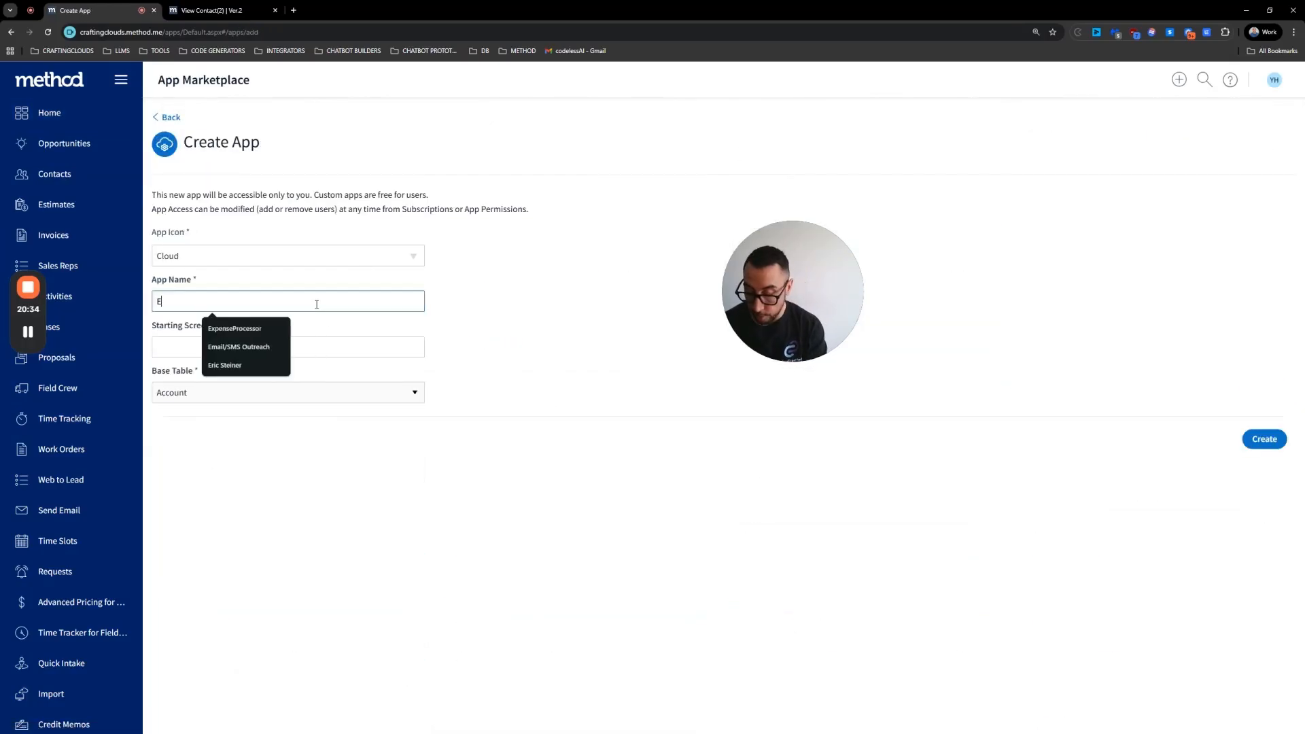
text(stimates)
click(275, 344)
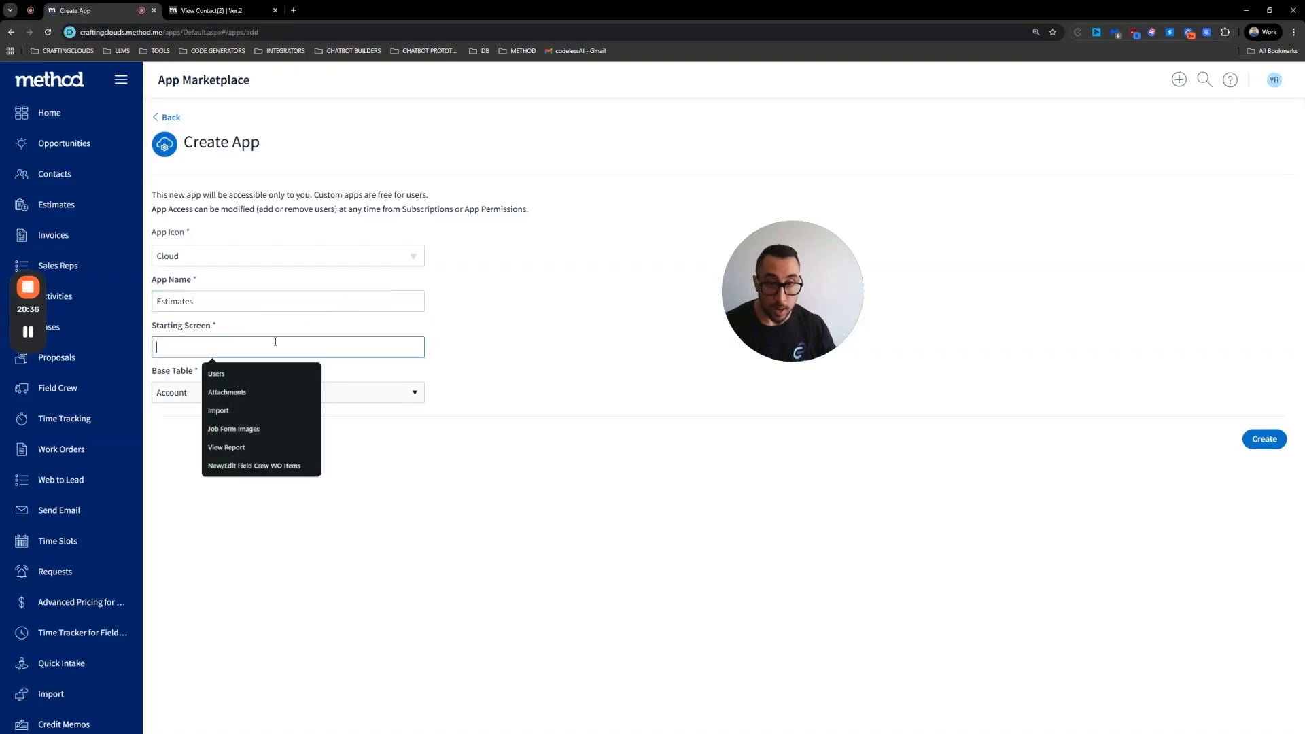
text(New/E)
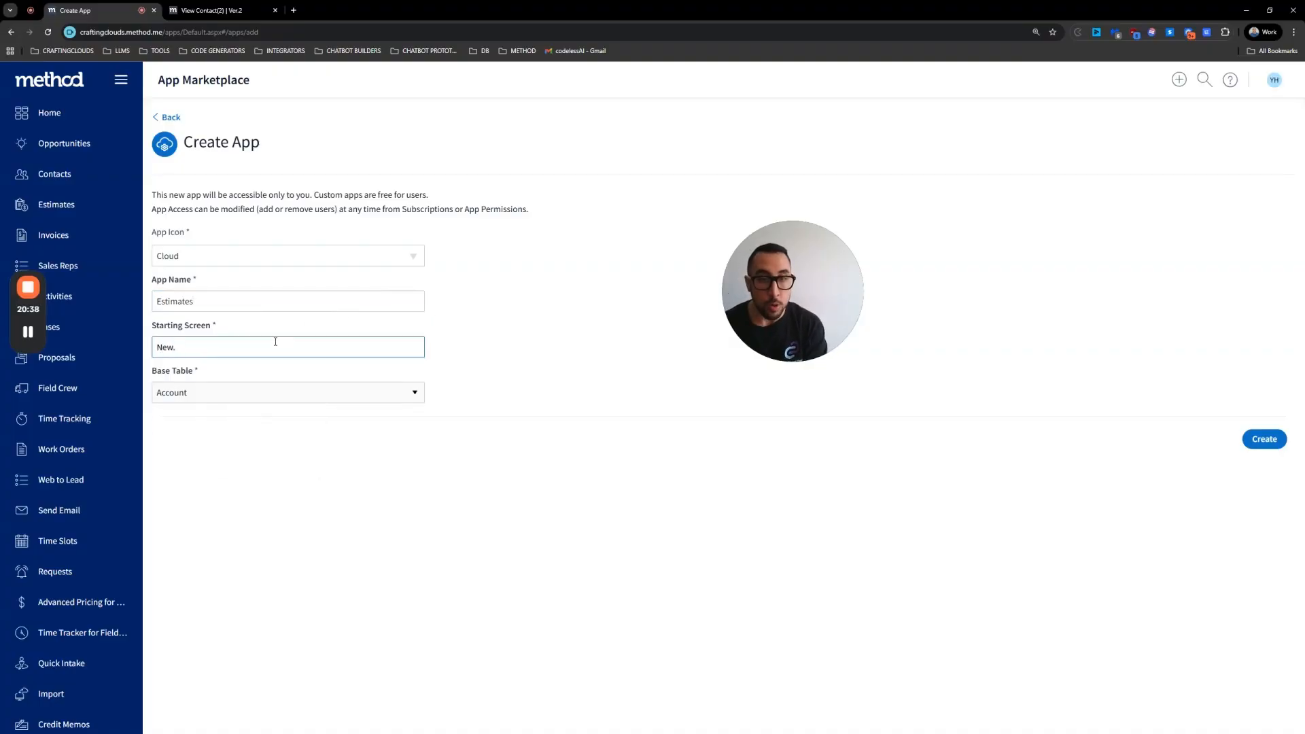
text(dit Estimat)
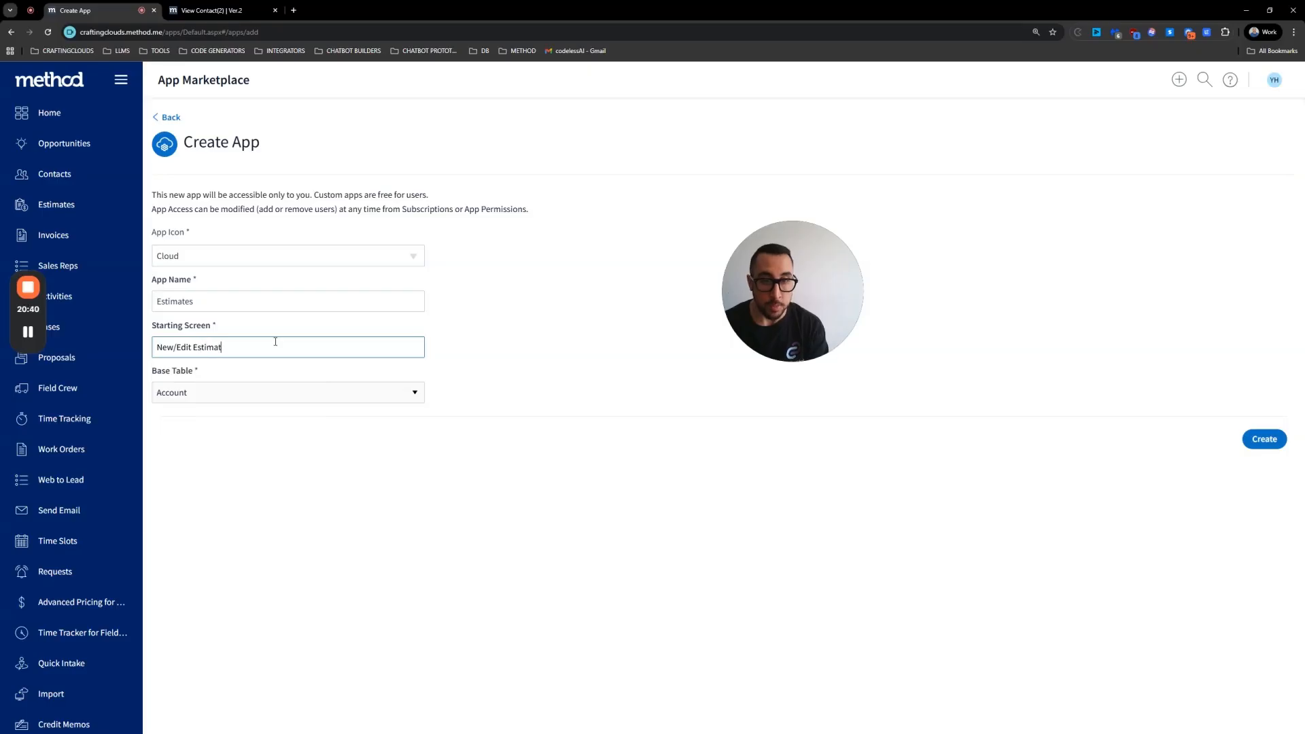
text(e)
Step: Set the new app's base table to Estimate and try to create the app
click(247, 392)
scroll(248, 421, down, 10)
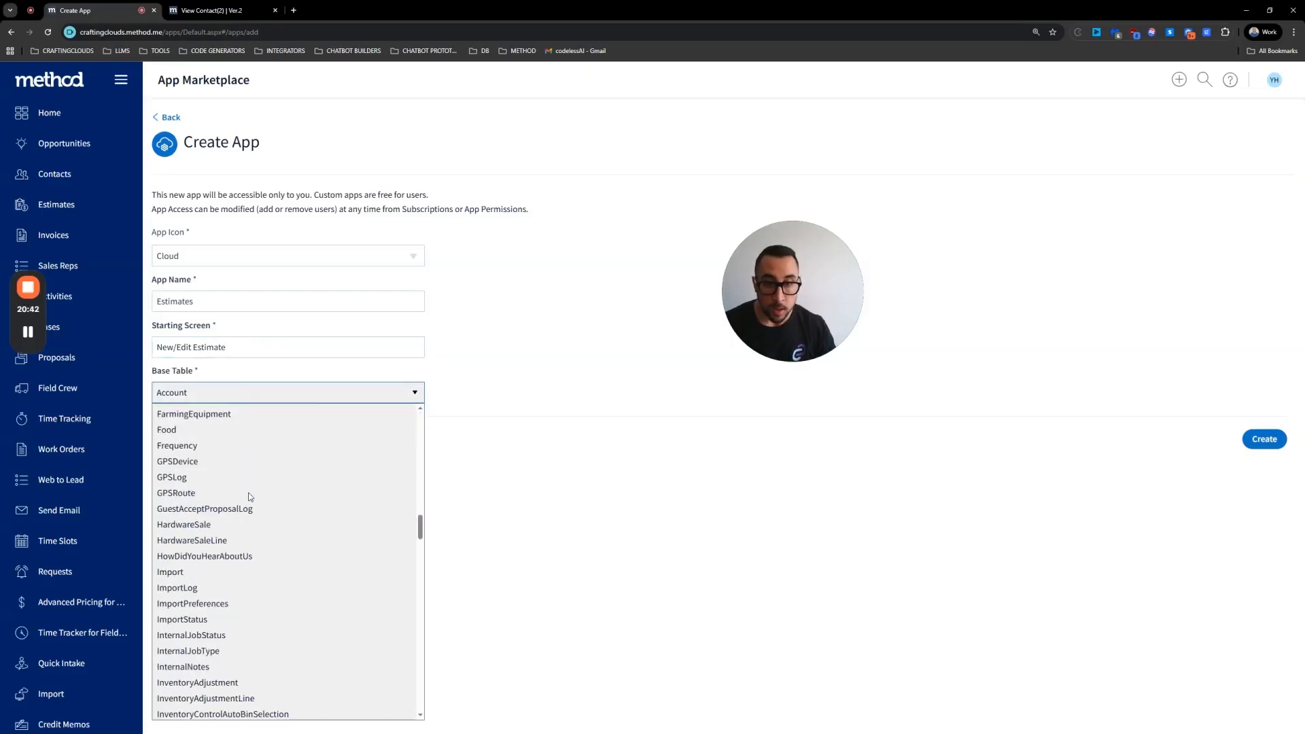
scroll(202, 431, up, 1)
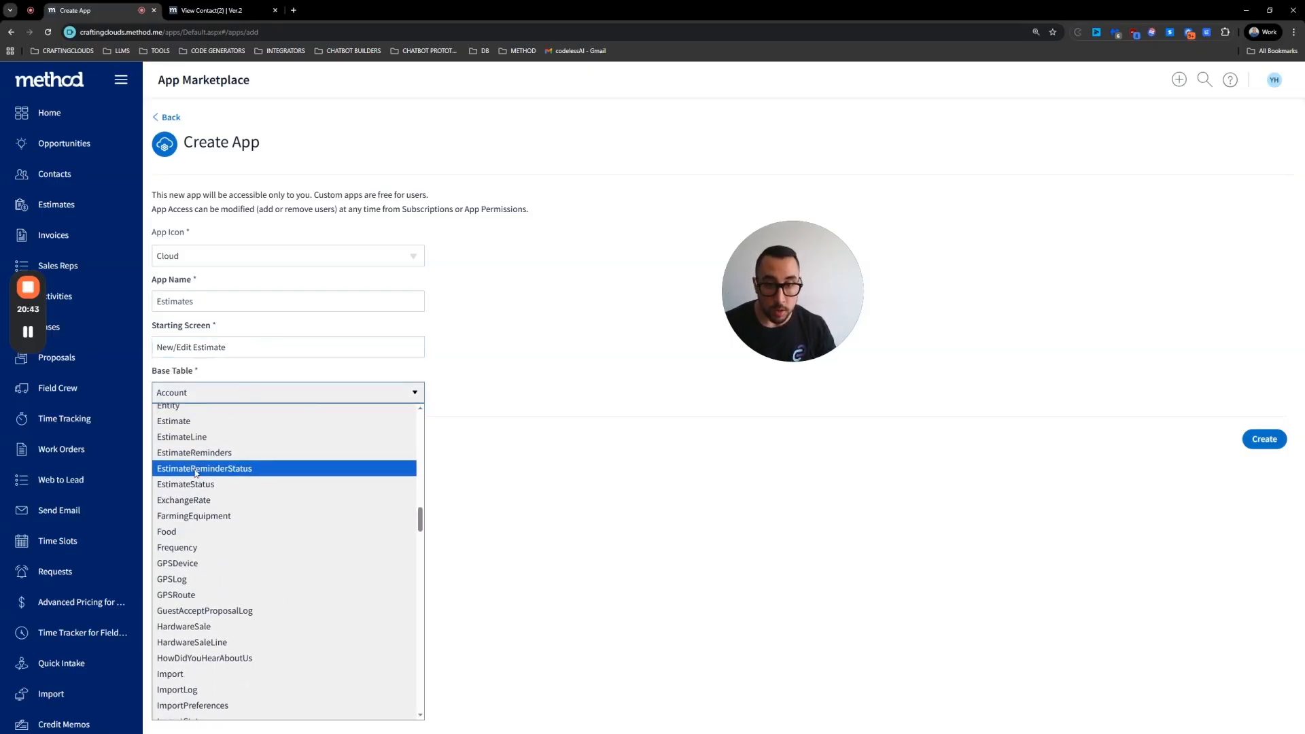
click(197, 424)
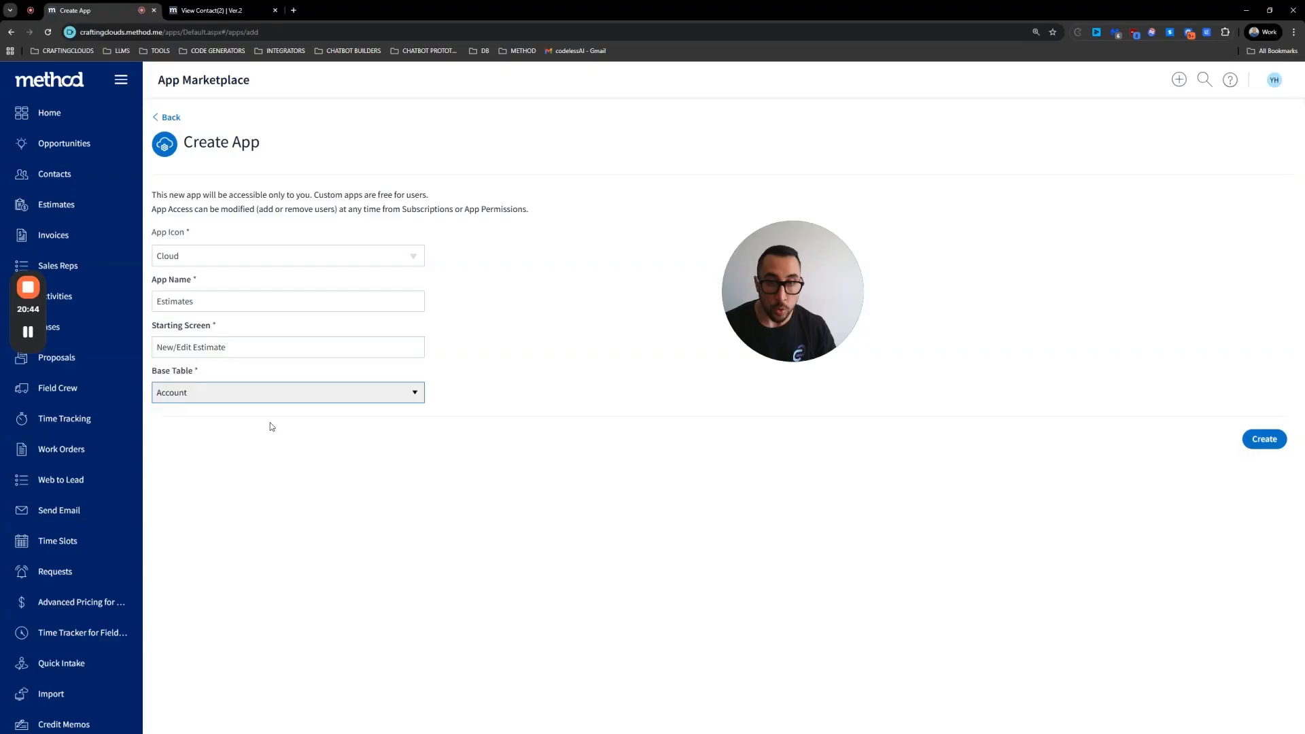
click(1268, 441)
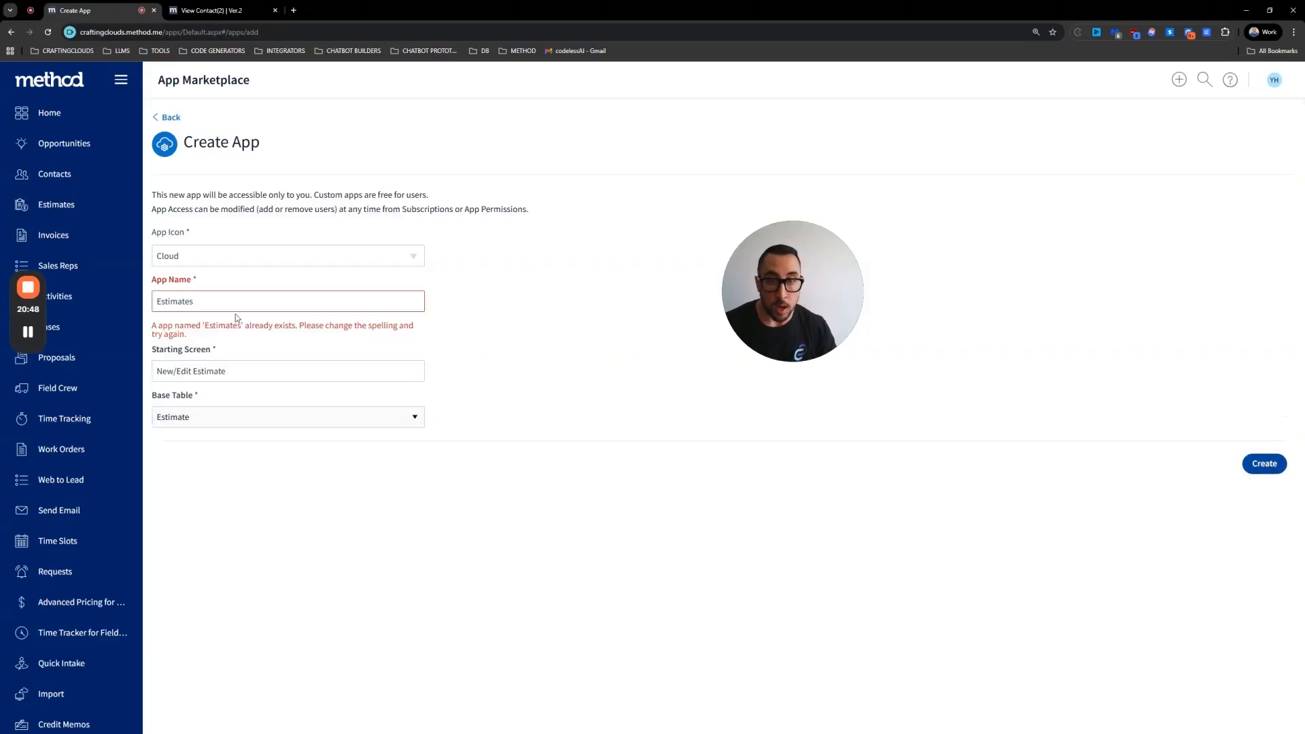
Step: Rename the app Crafting Clouds Estimates and create it
click(155, 301)
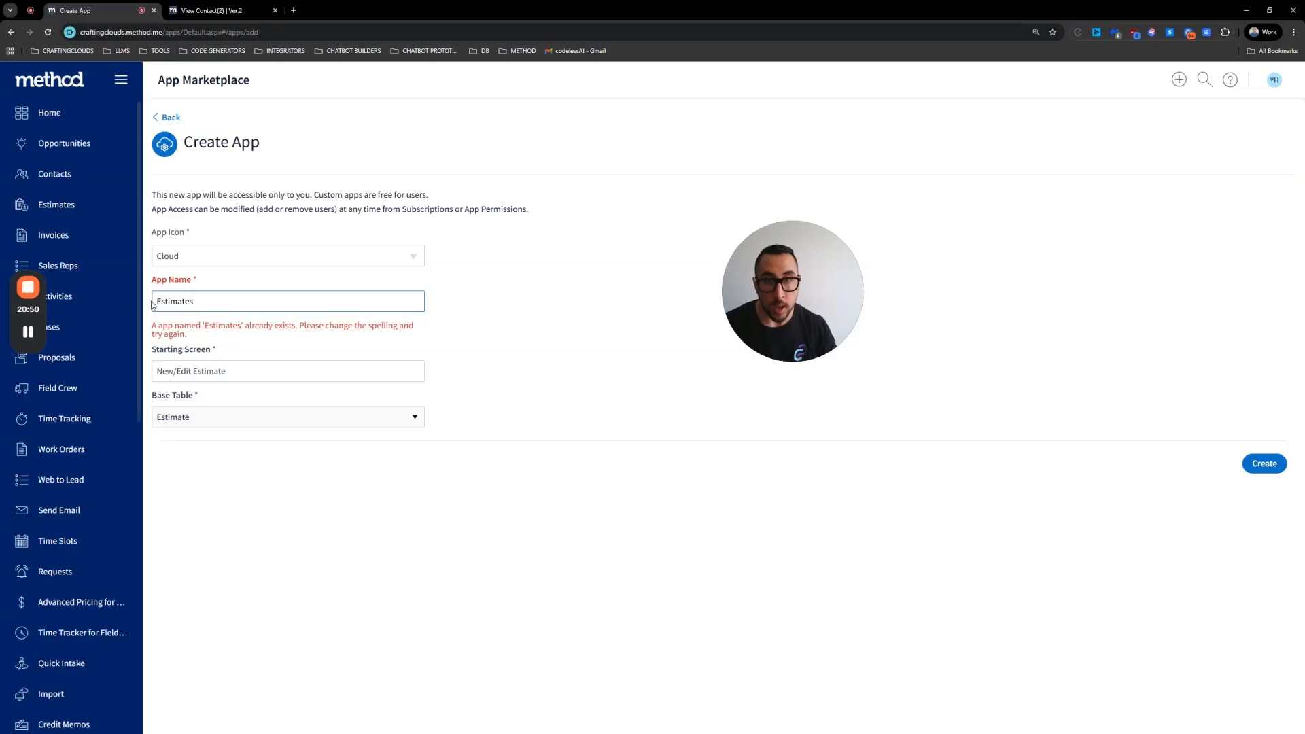
text(Crafting )
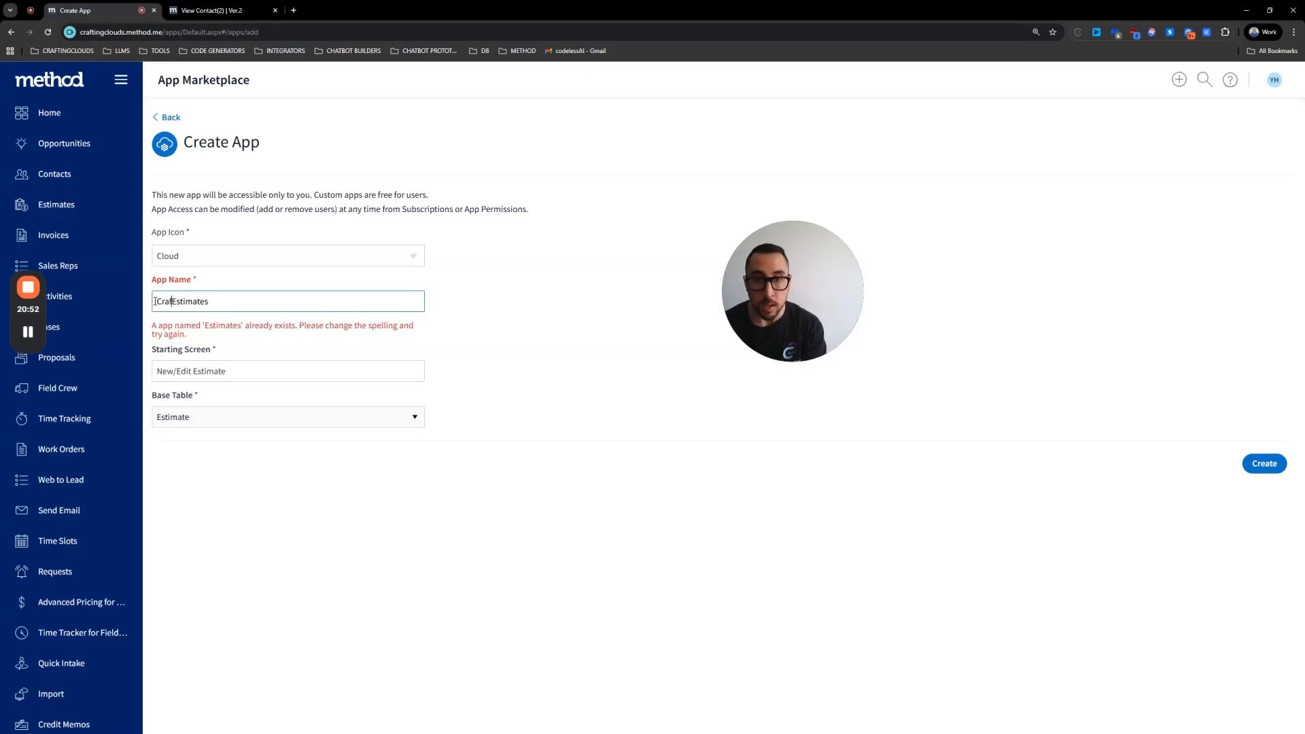
text(Clouds)
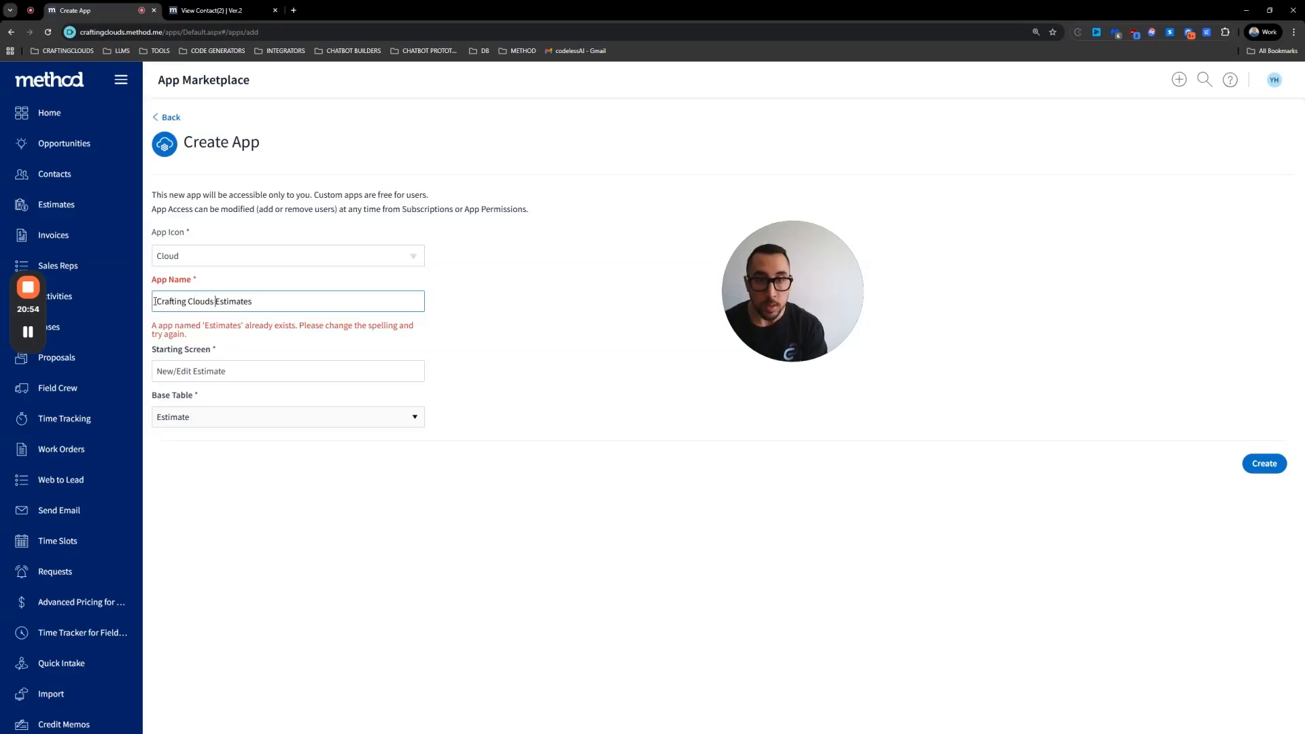
click(1280, 469)
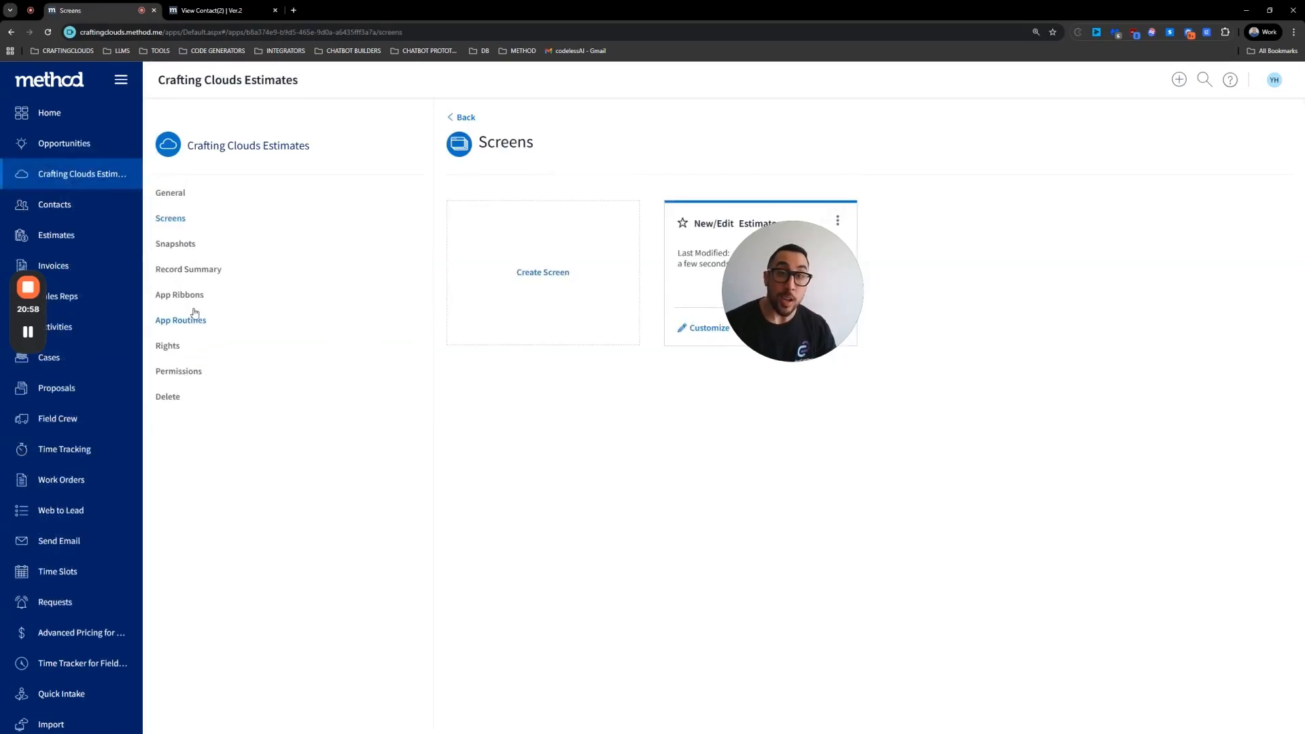
Step: Open the new app's App Ribbons settings and start creating an app ribbon
click(193, 306)
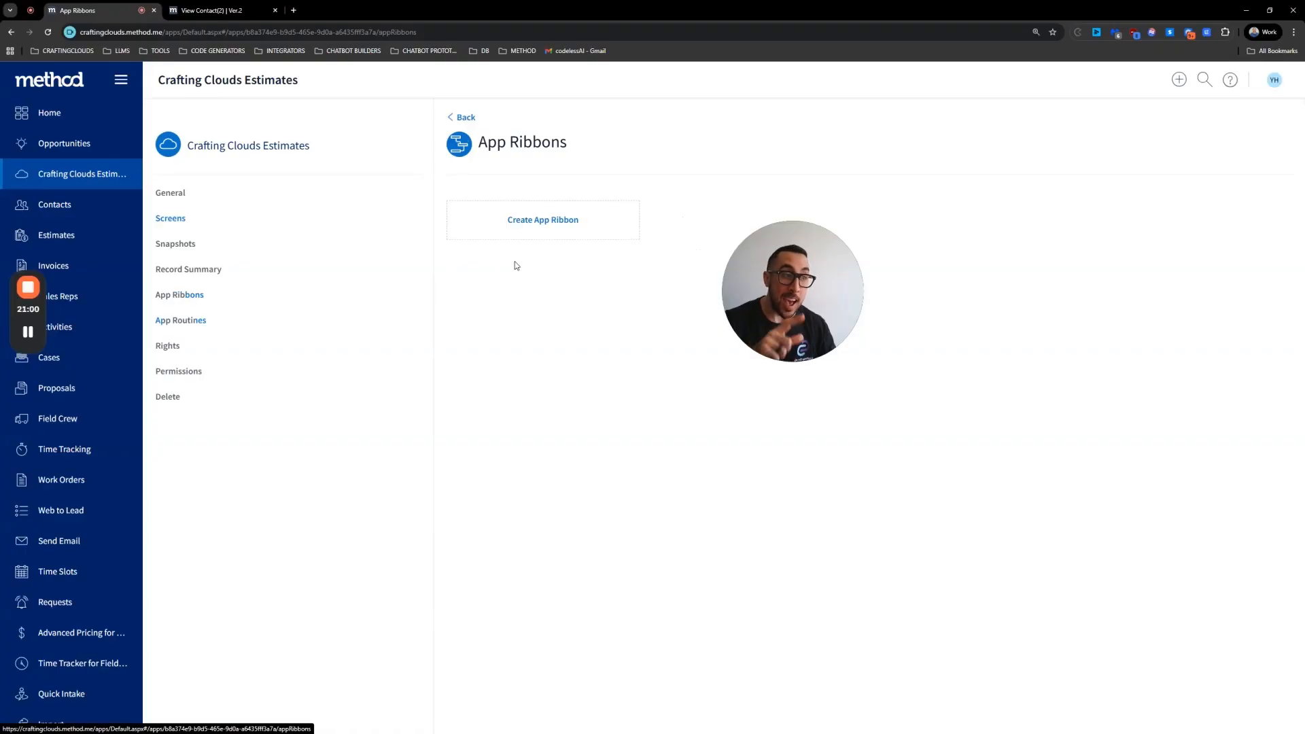
click(554, 222)
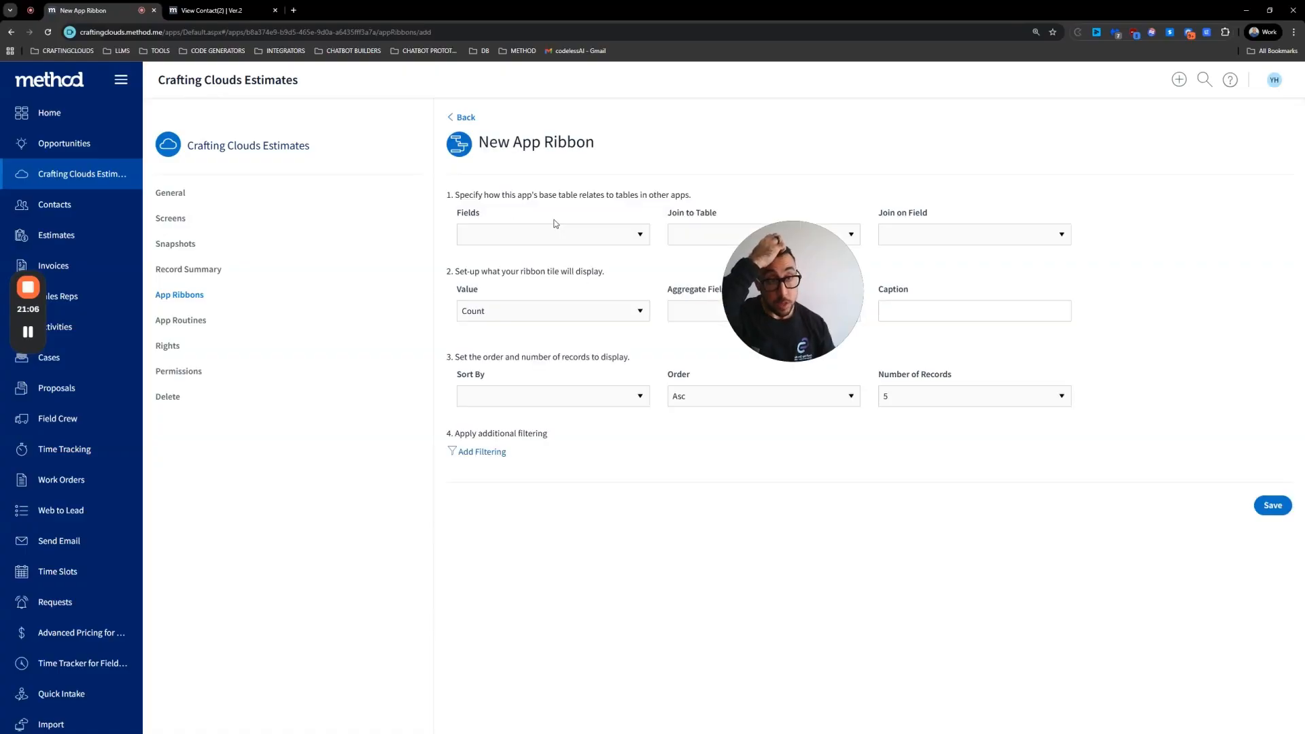
Step: Relate the estimate's Customer_RecordID field to the Opportunity table for the new app ribbon
drag(784, 251, 466, 448)
click(573, 229)
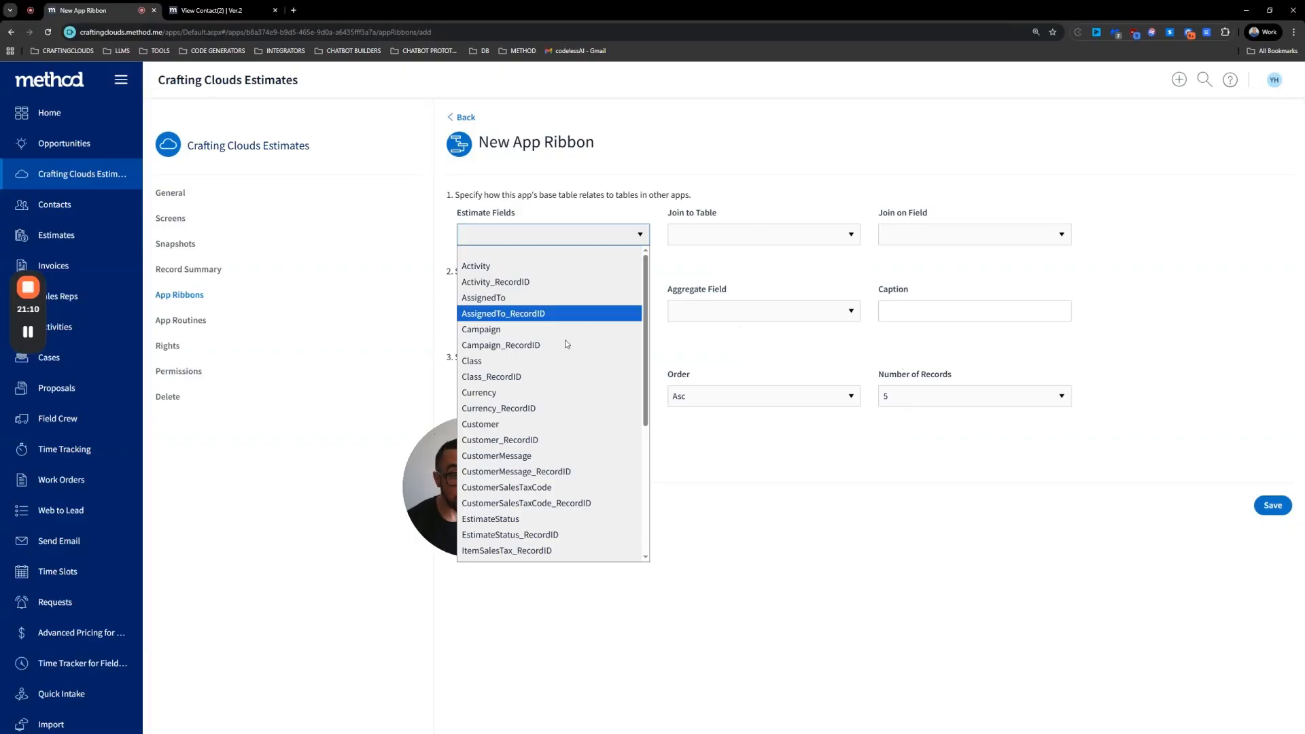
click(551, 439)
click(758, 227)
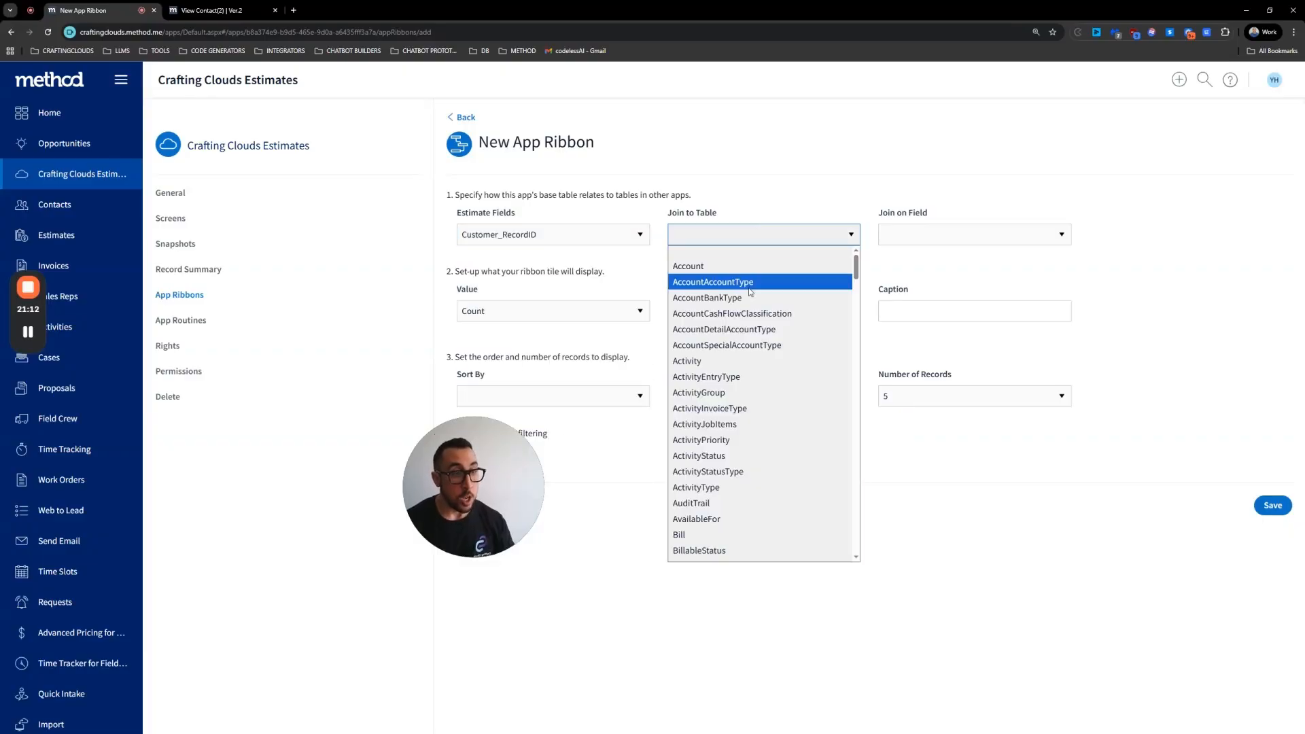
scroll(747, 320, down, 3)
scroll(747, 321, down, 7)
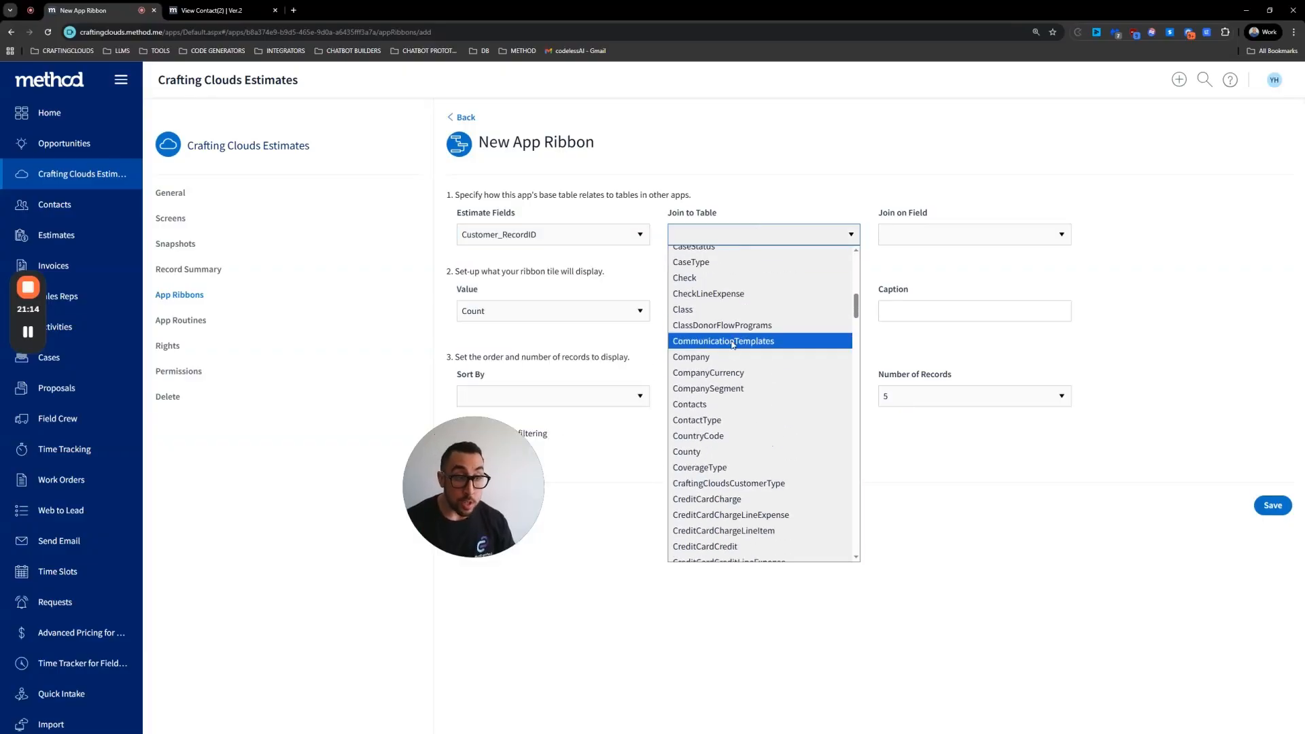
scroll(727, 344, down, 3)
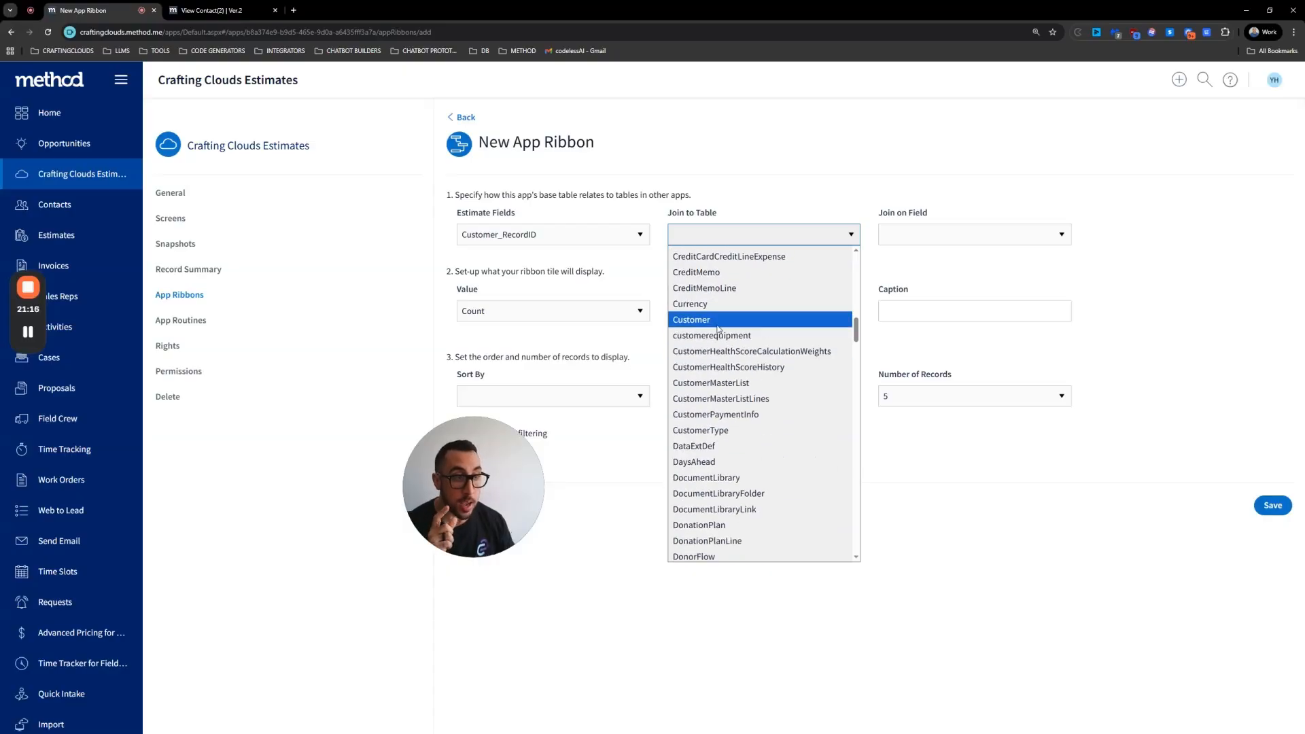
scroll(721, 336, down, 12)
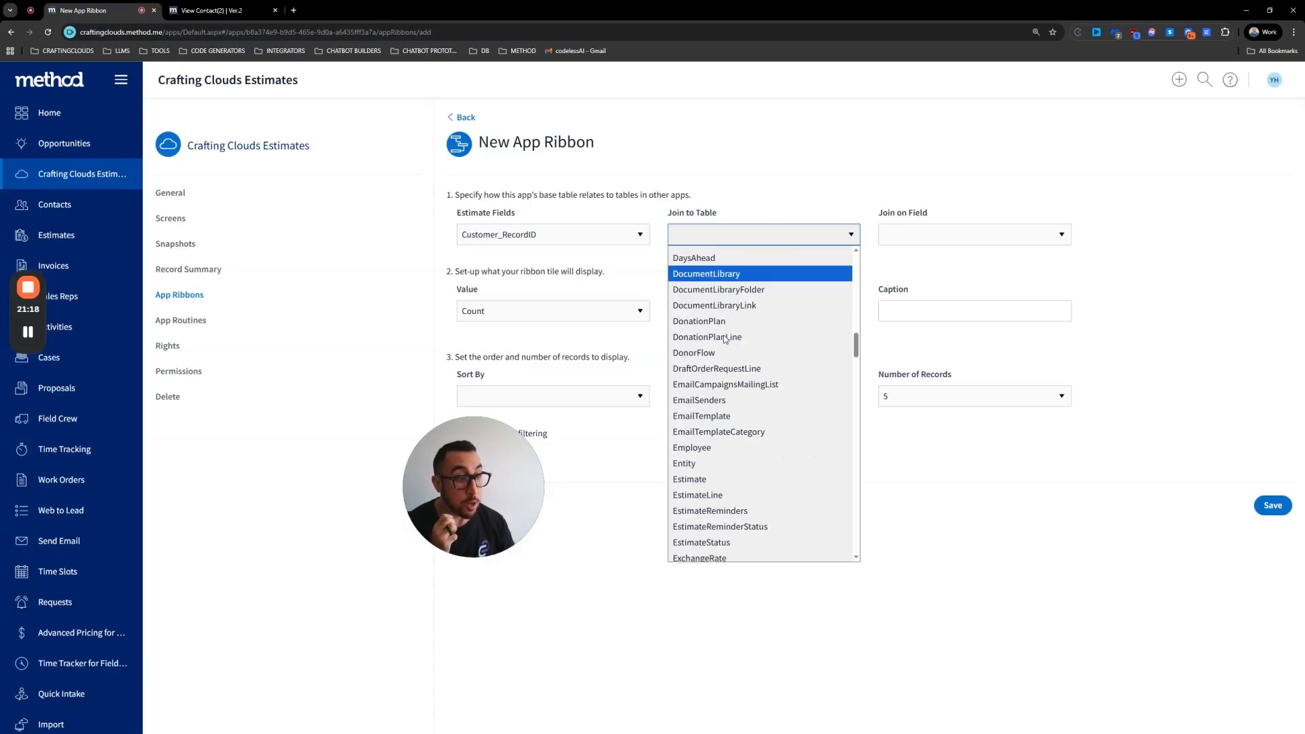
scroll(725, 349, down, 15)
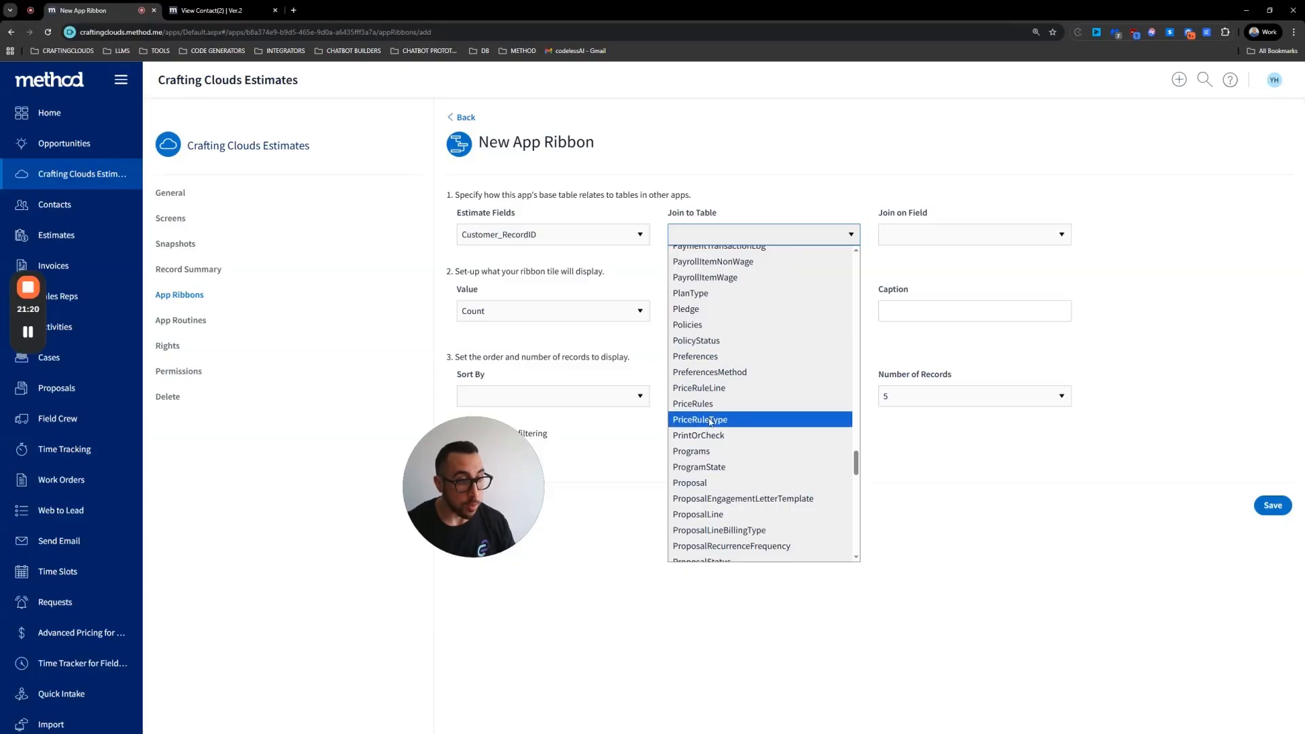
scroll(727, 462, down, 5)
scroll(728, 464, up, 12)
scroll(727, 463, down, 4)
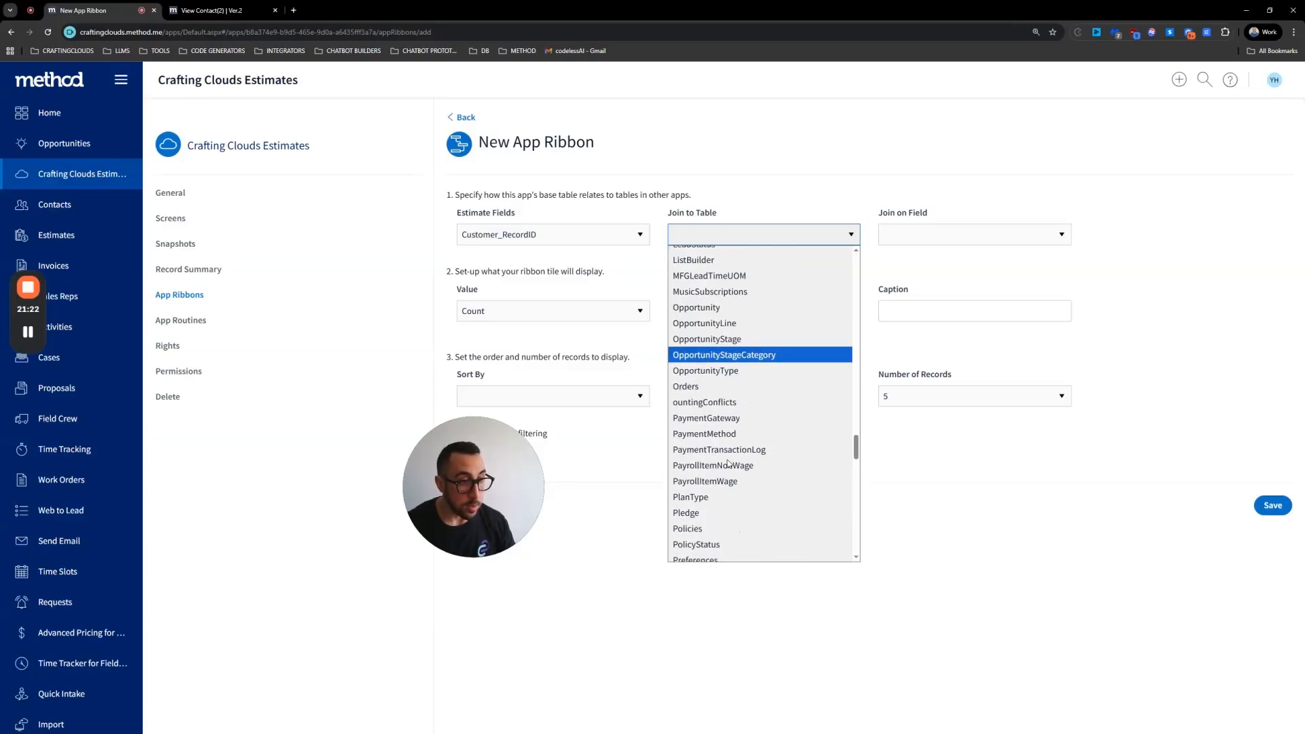
click(706, 308)
Step: Set the join field to Customer_RecordID and the aggregate field to RecordID
click(972, 234)
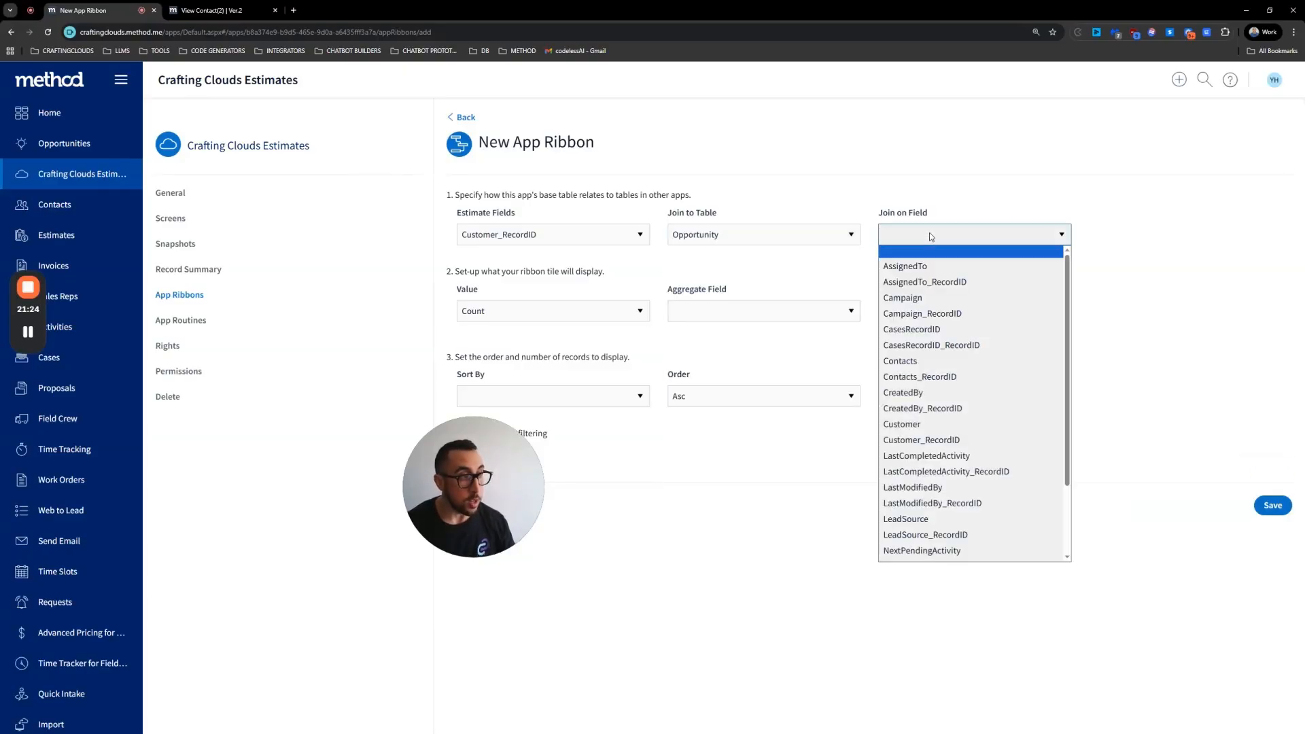
scroll(944, 334, down, 2)
click(914, 348)
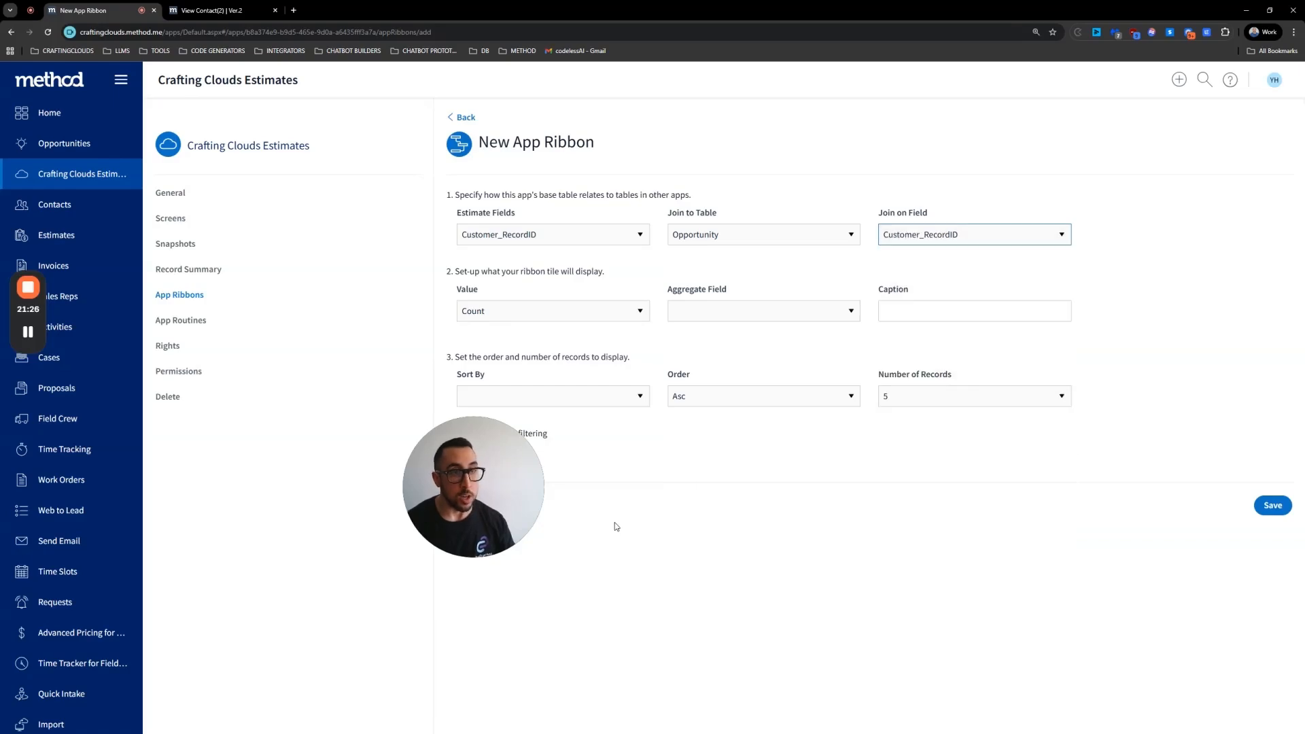
click(761, 310)
scroll(731, 496, down, 3)
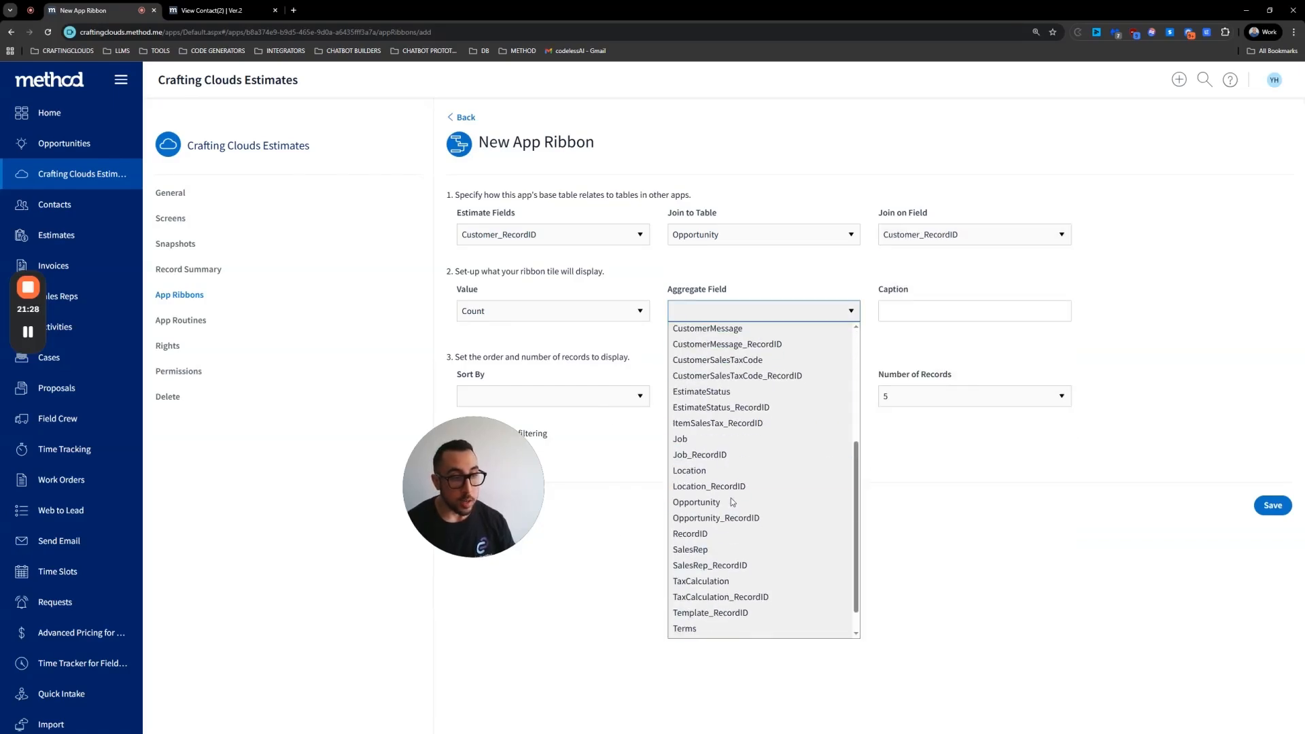
click(703, 534)
Step: Set the ribbon caption to Potential Deals
click(921, 312)
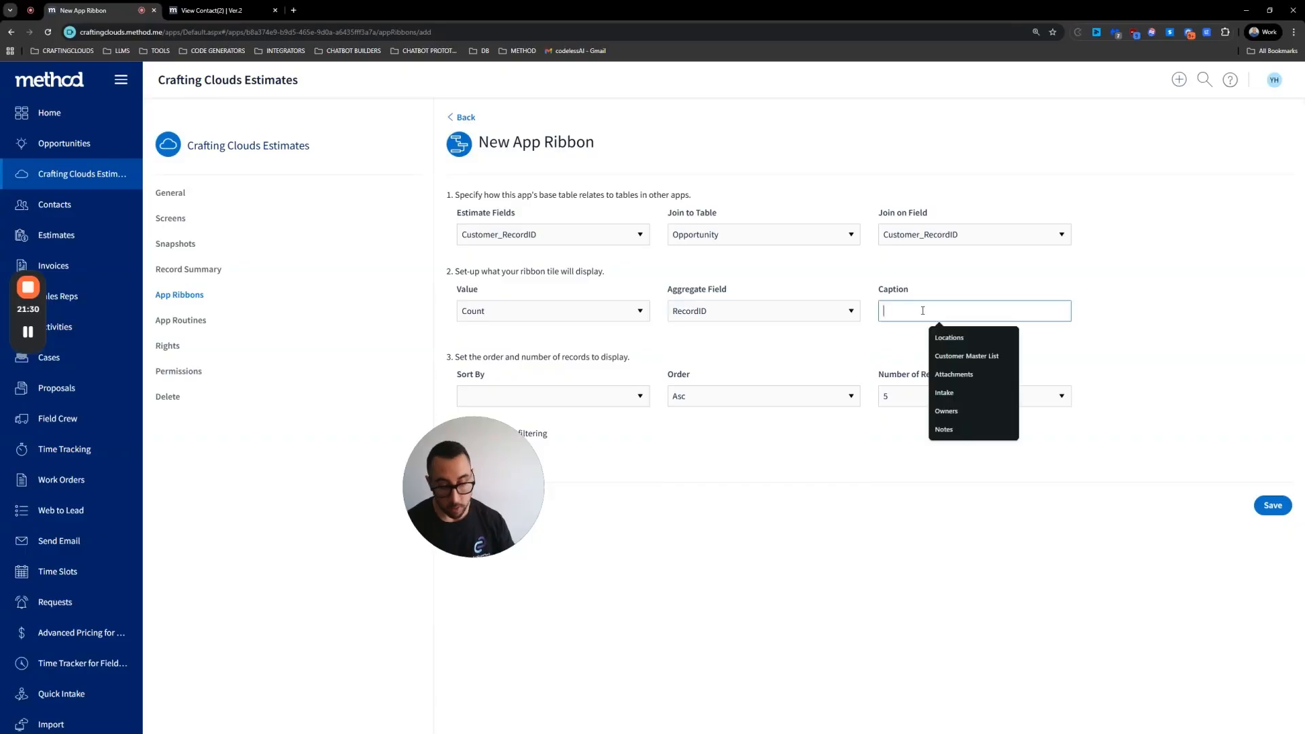
text(Pot)
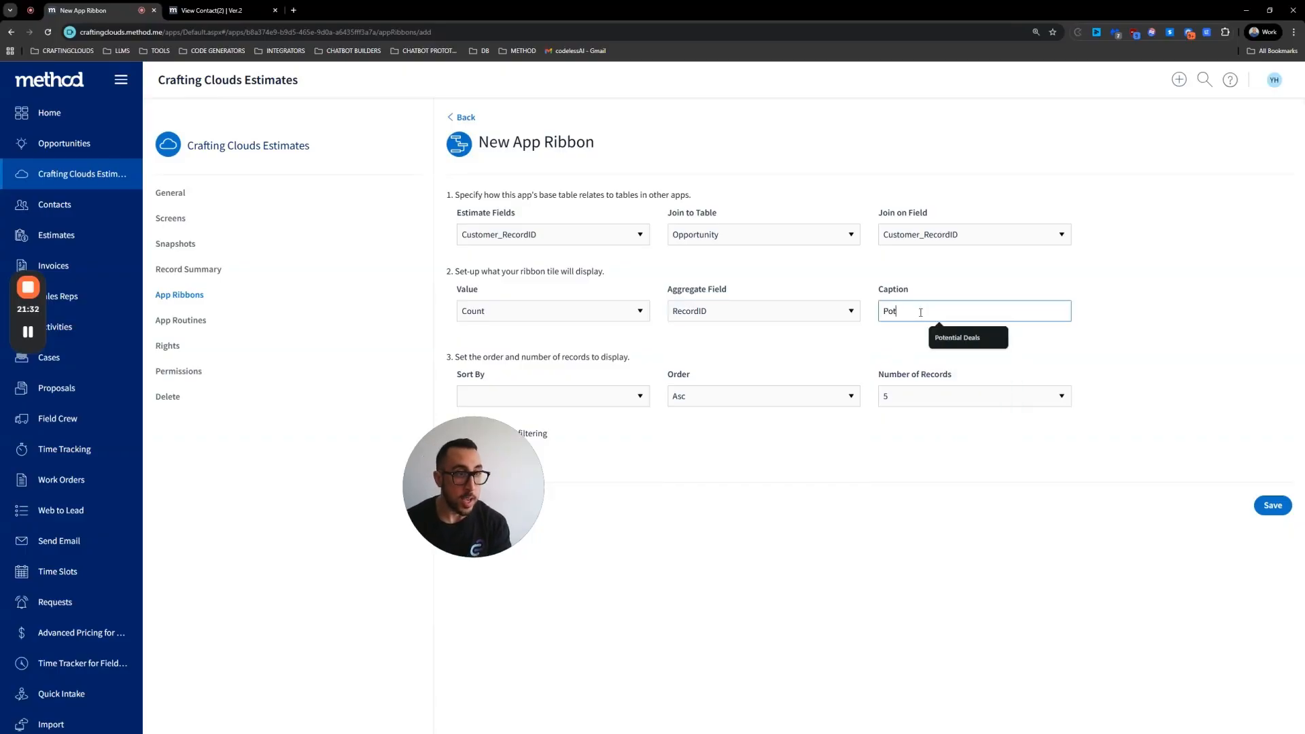
text(ential D)
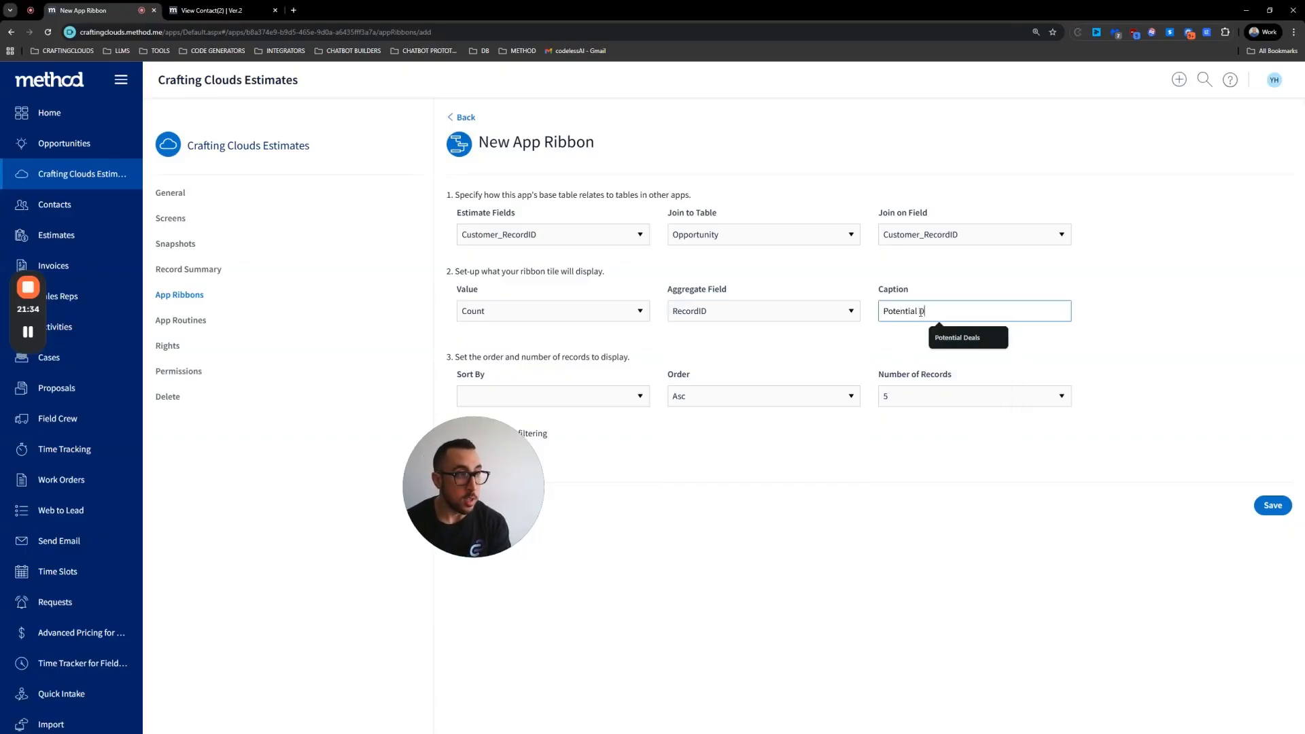
text(eals)
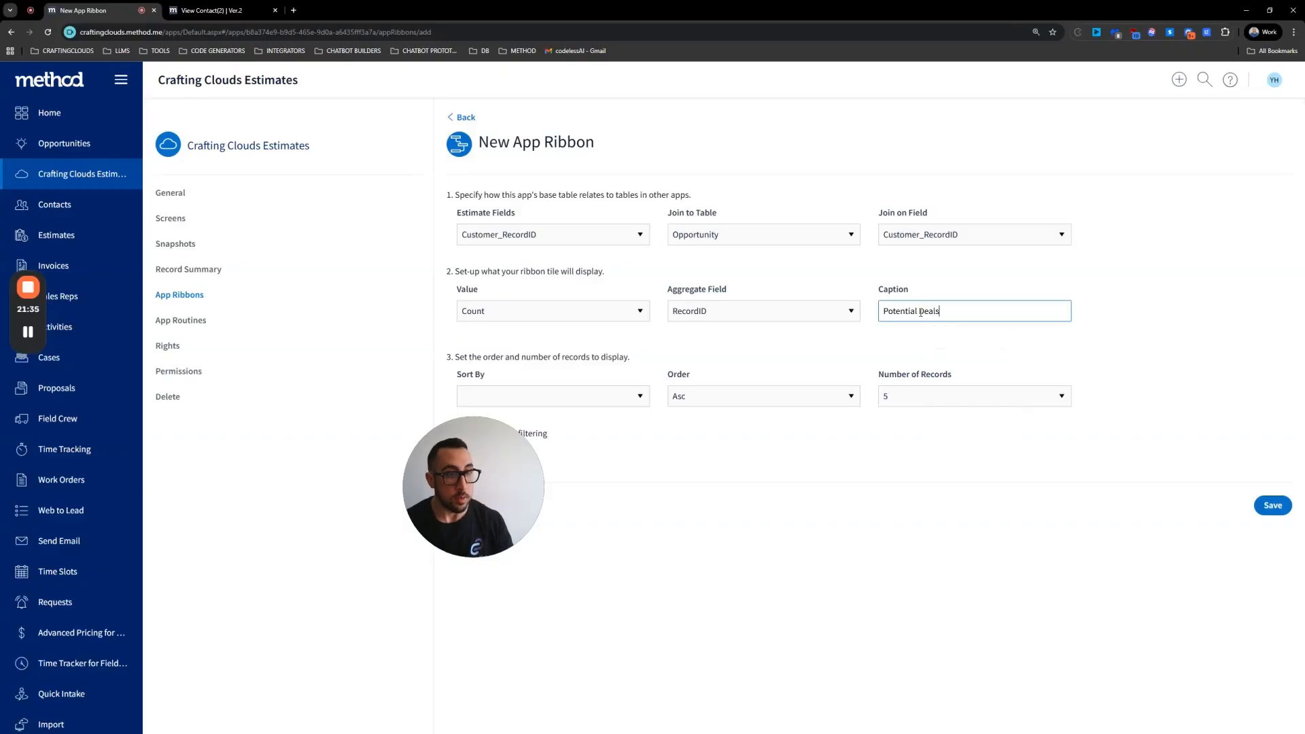
Step: Sort the ribbon's records by RecordID
click(560, 394)
scroll(528, 626, down, 20)
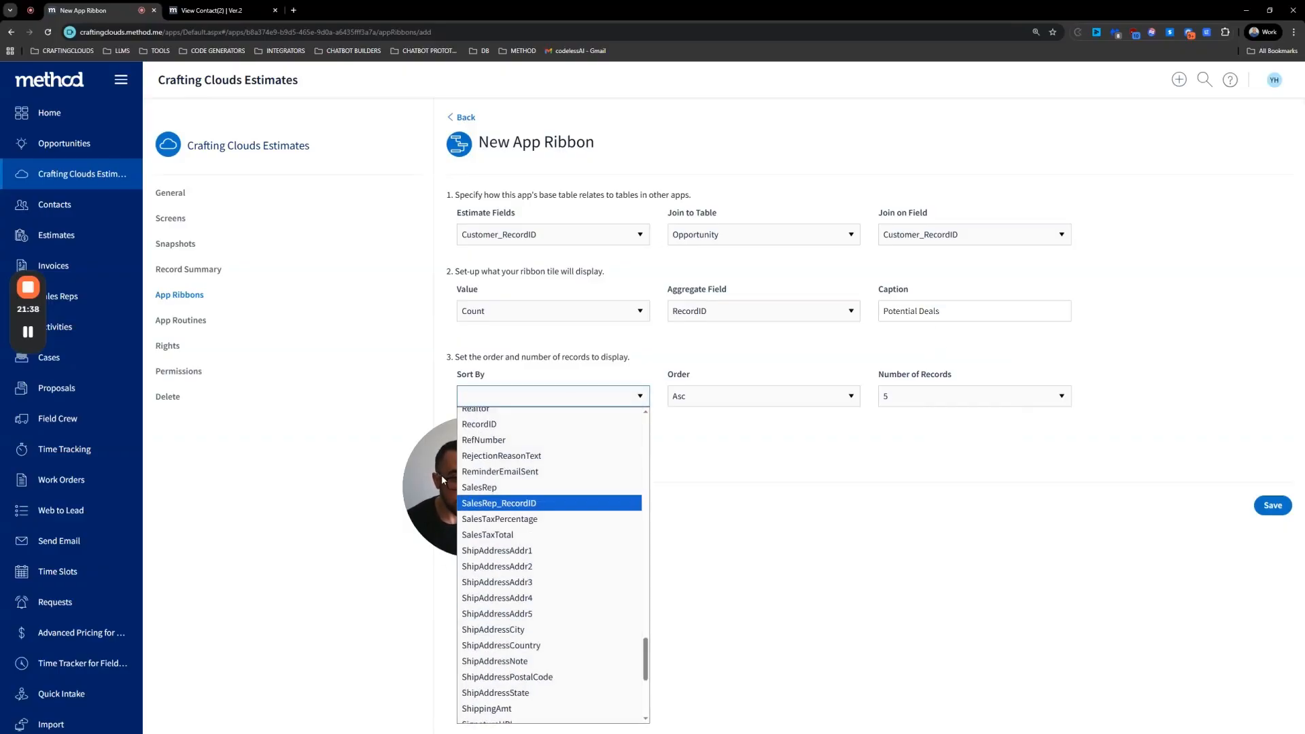
click(447, 471)
click(543, 396)
scroll(554, 584, down, 20)
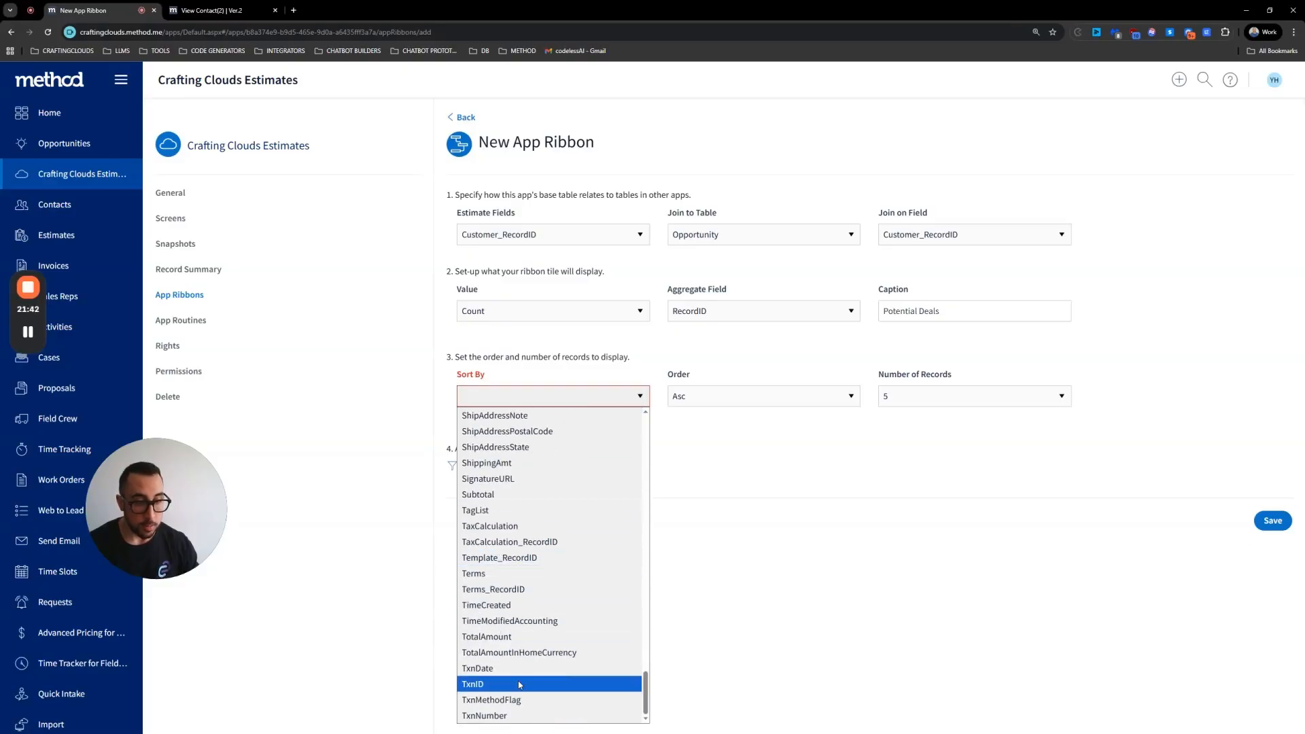
scroll(524, 684, up, 3)
scroll(524, 684, up, 2)
click(516, 487)
Step: Set the sort order to Desc and save the app ribbon
click(754, 397)
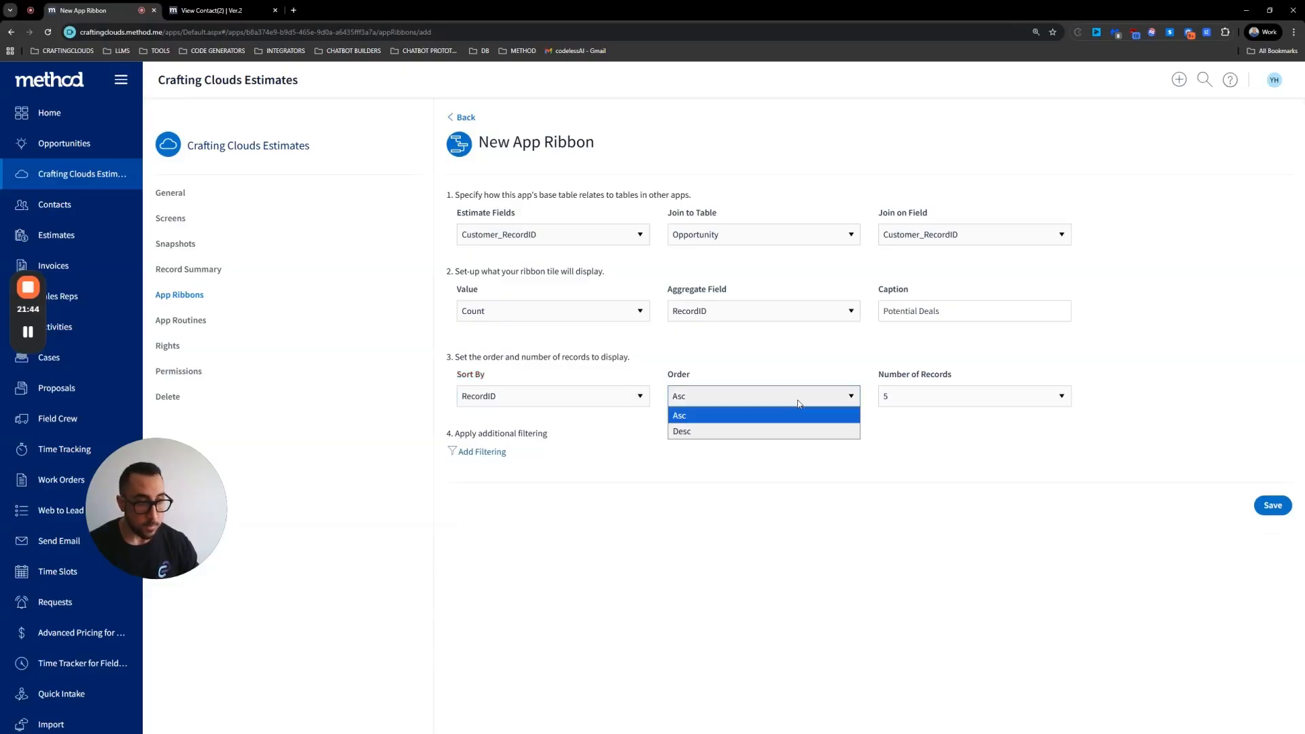
click(748, 432)
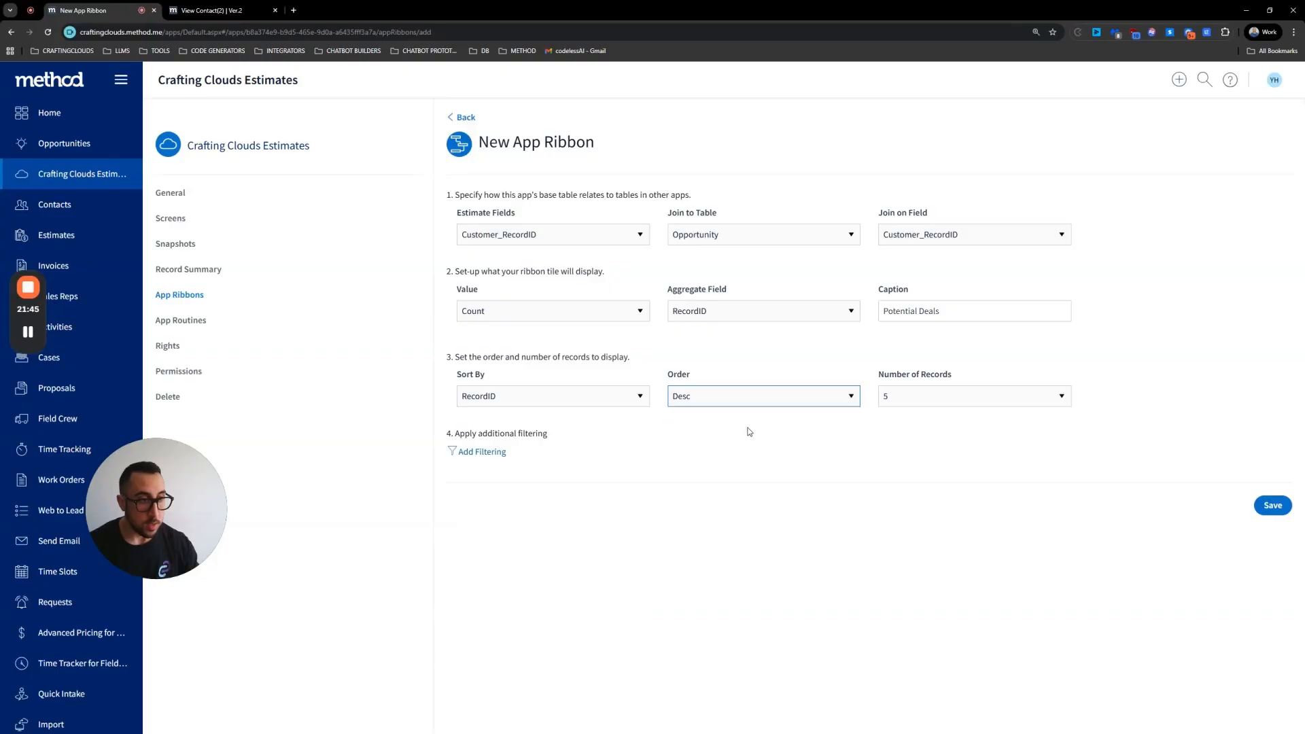
click(1280, 512)
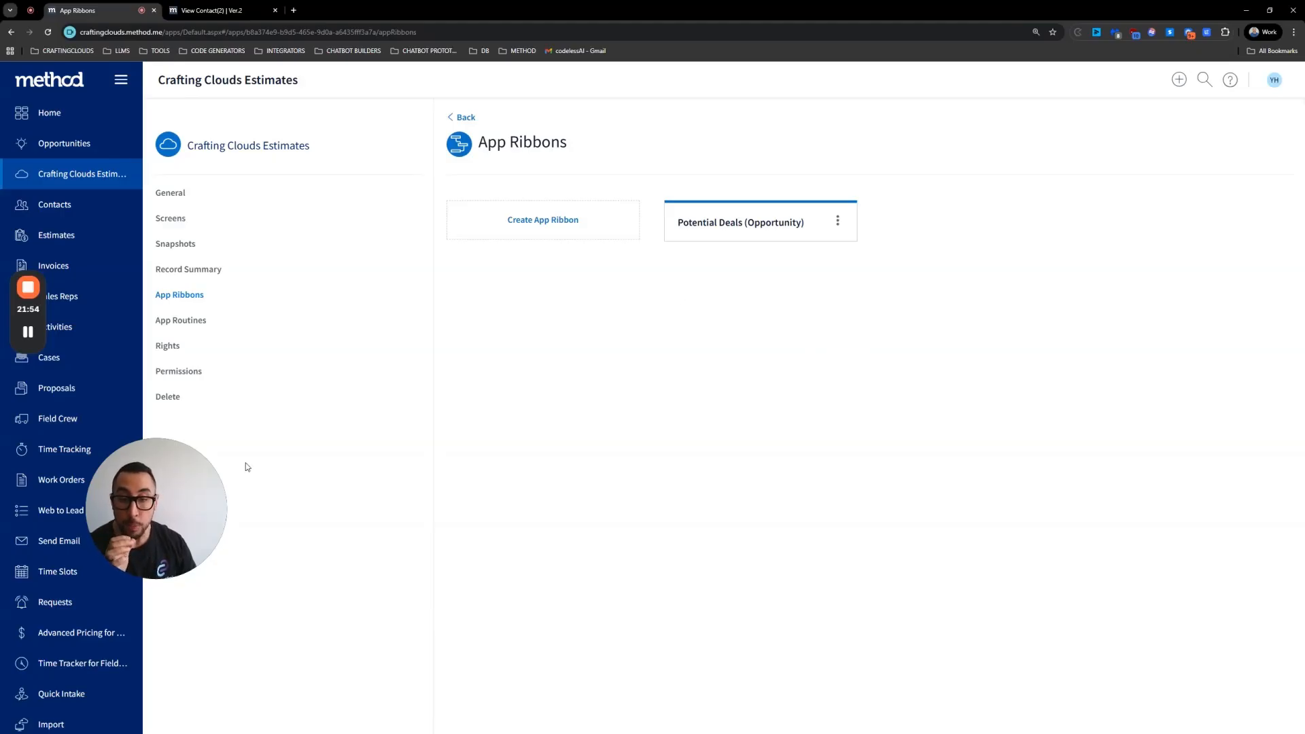
Step: Open the Invoices app and examine the invoice record's fields
scroll(60, 643, down, 9)
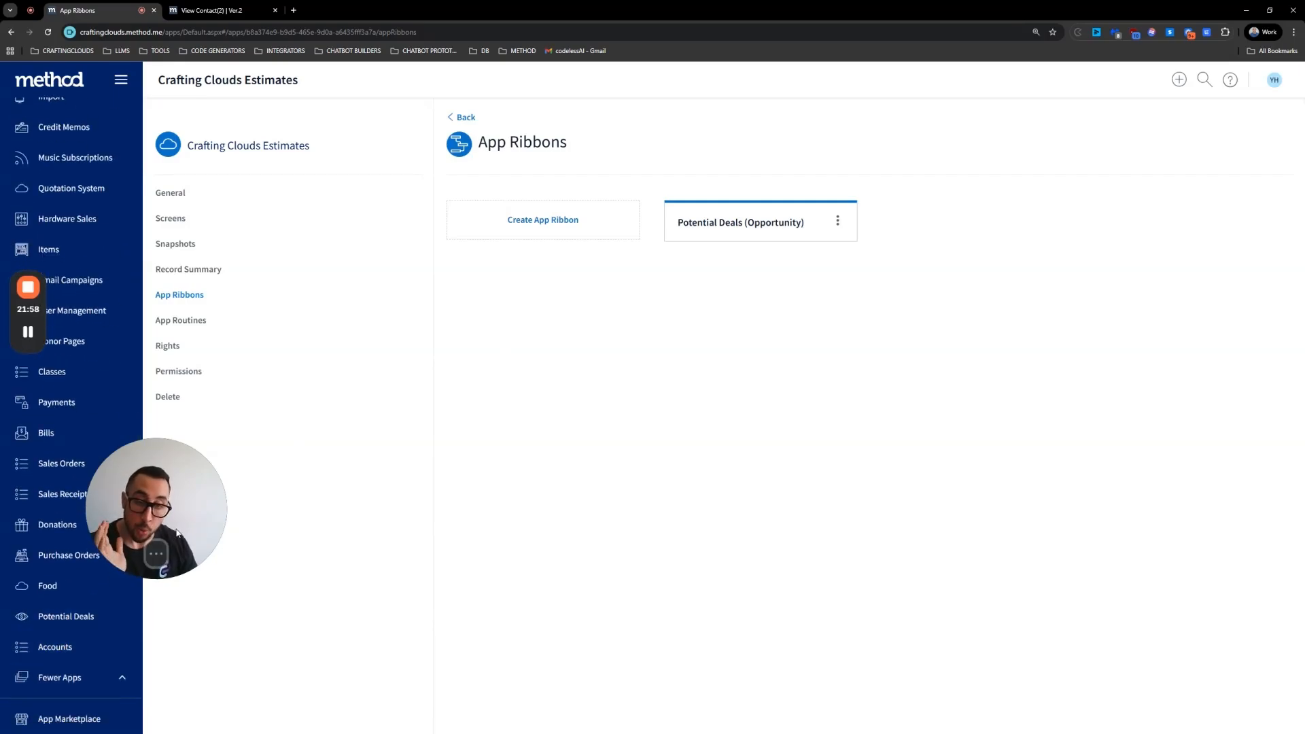
scroll(93, 402, up, 8)
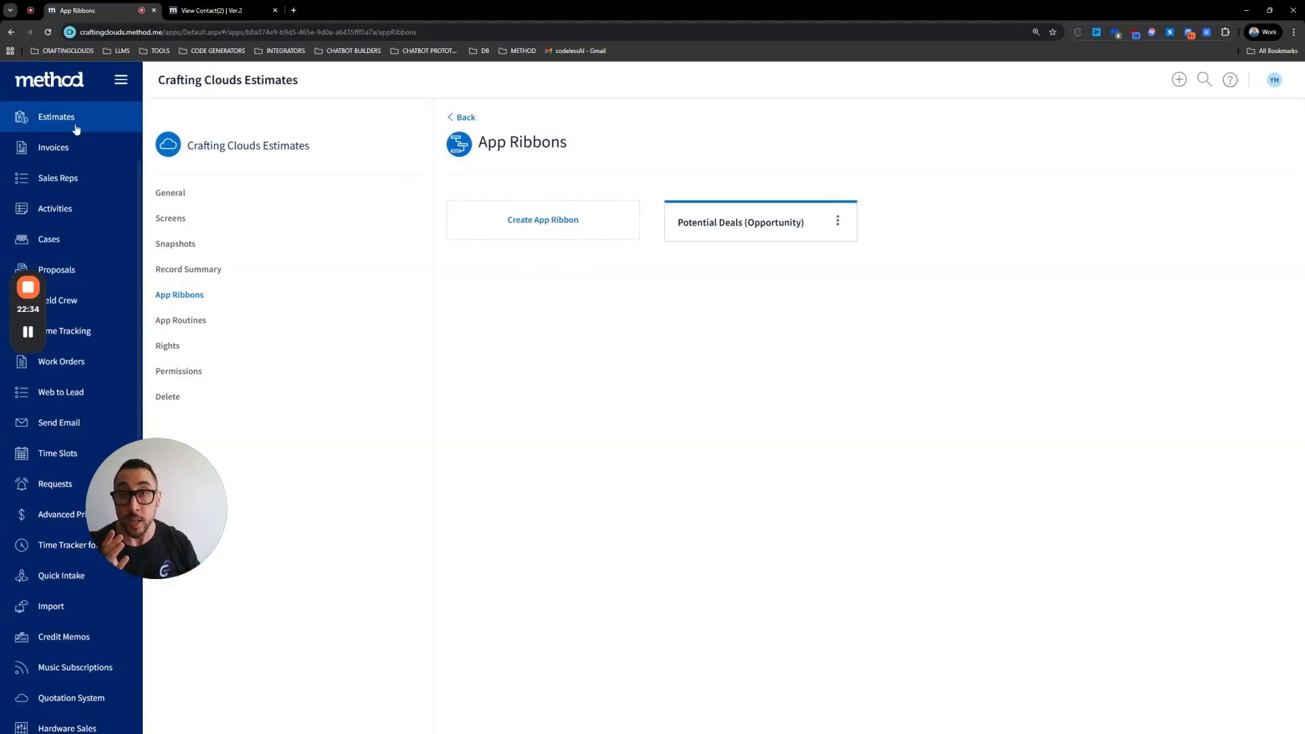
scroll(68, 170, up, 3)
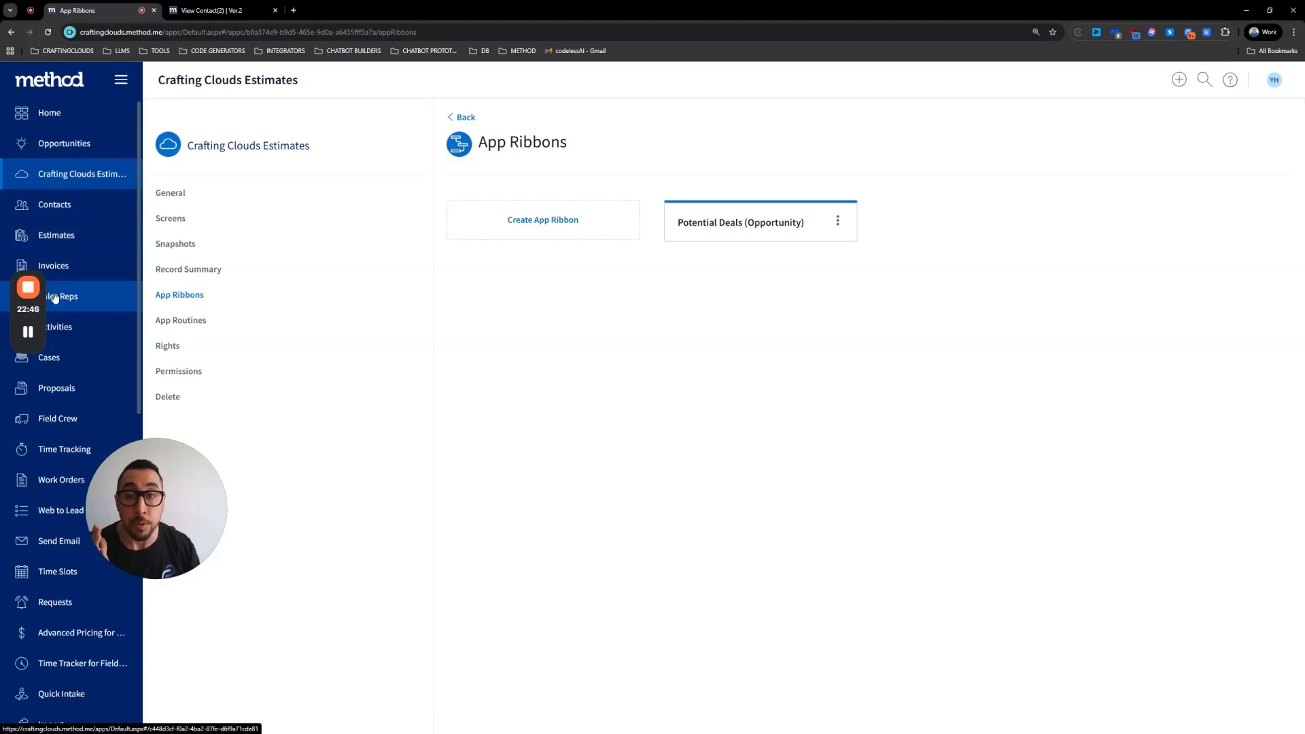
click(76, 270)
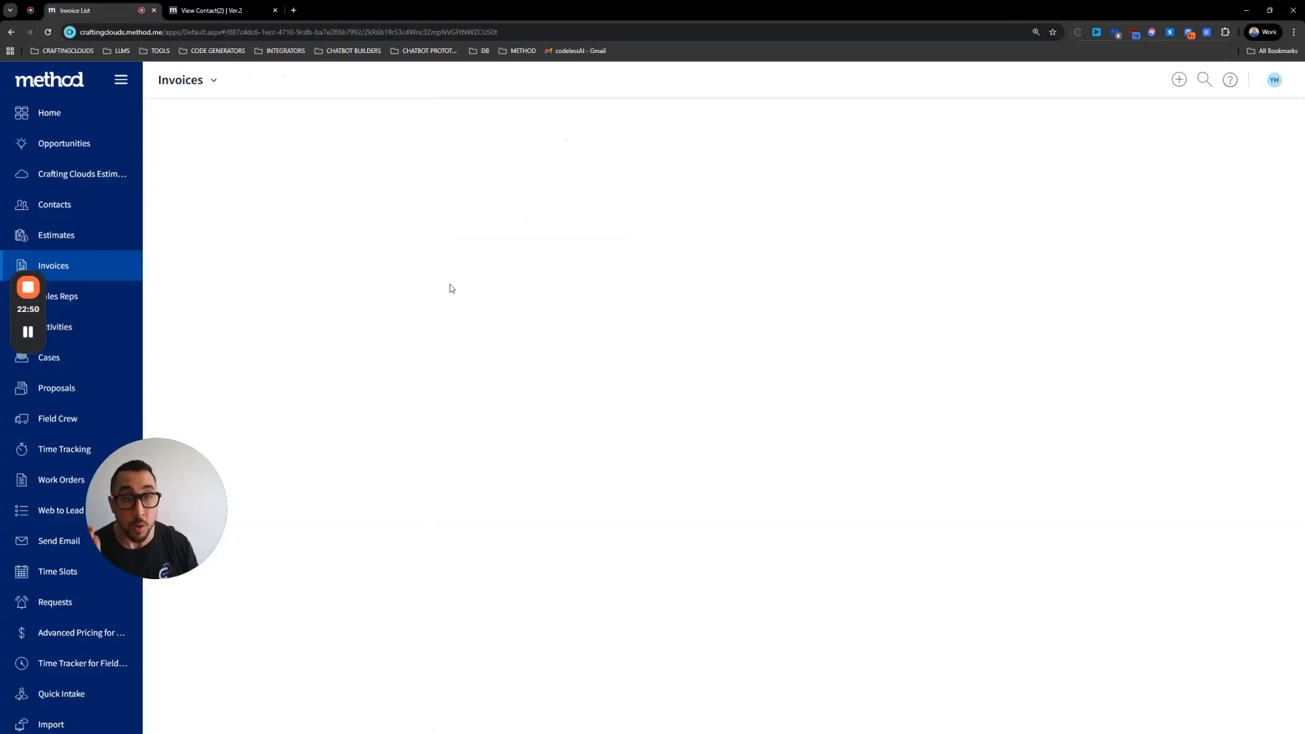
scroll(531, 328, down, 4)
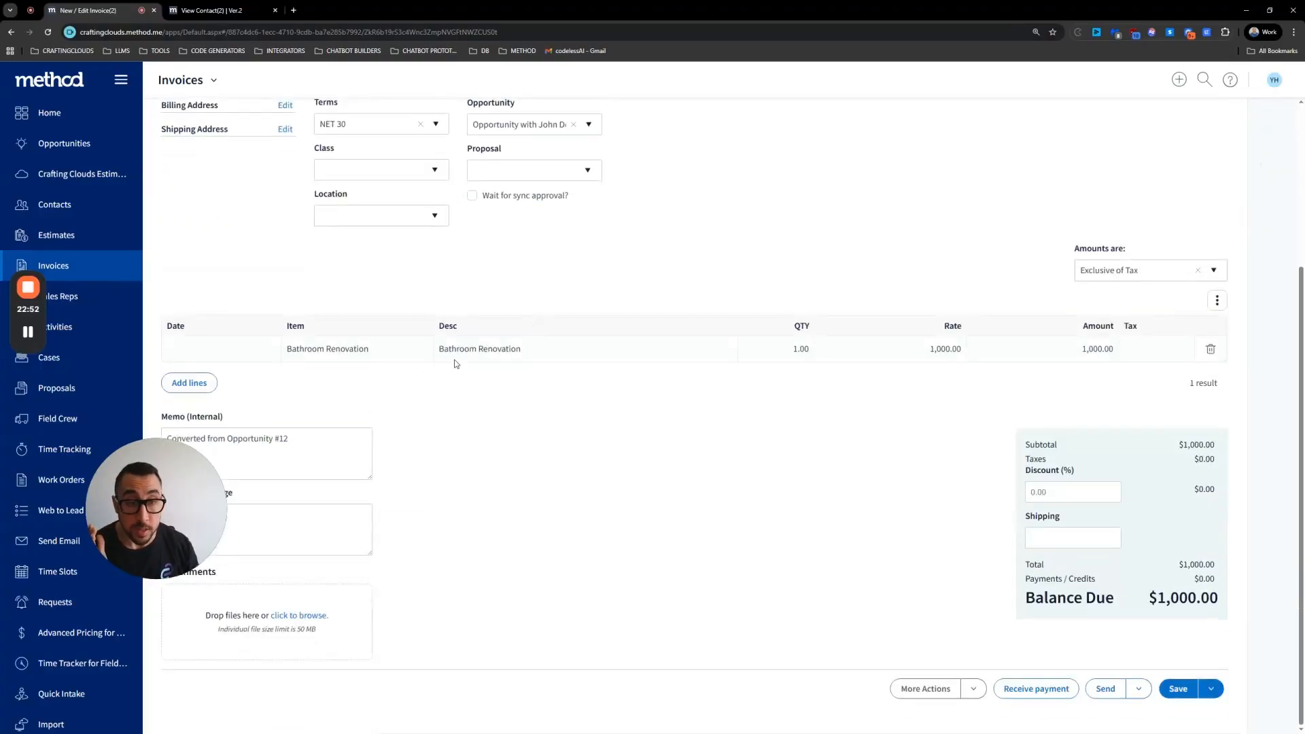
scroll(455, 364, up, 4)
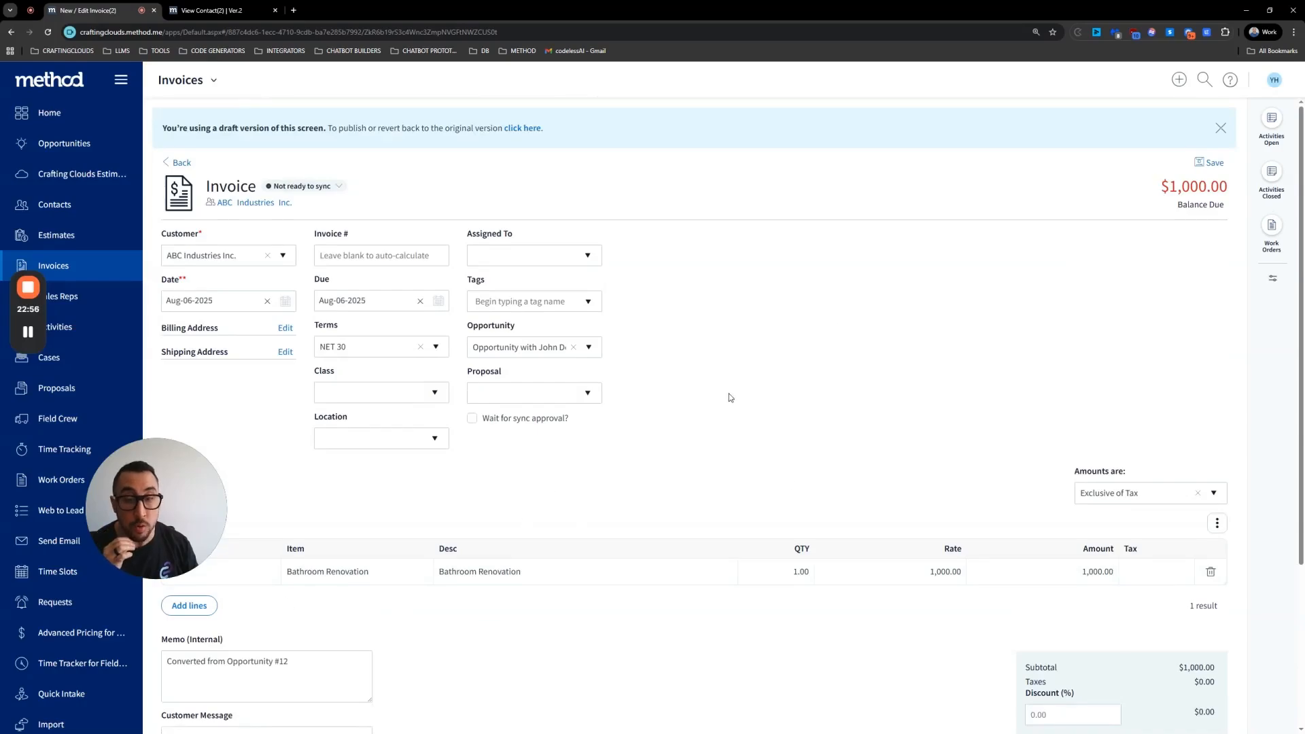
scroll(605, 557, down, 3)
scroll(594, 542, up, 2)
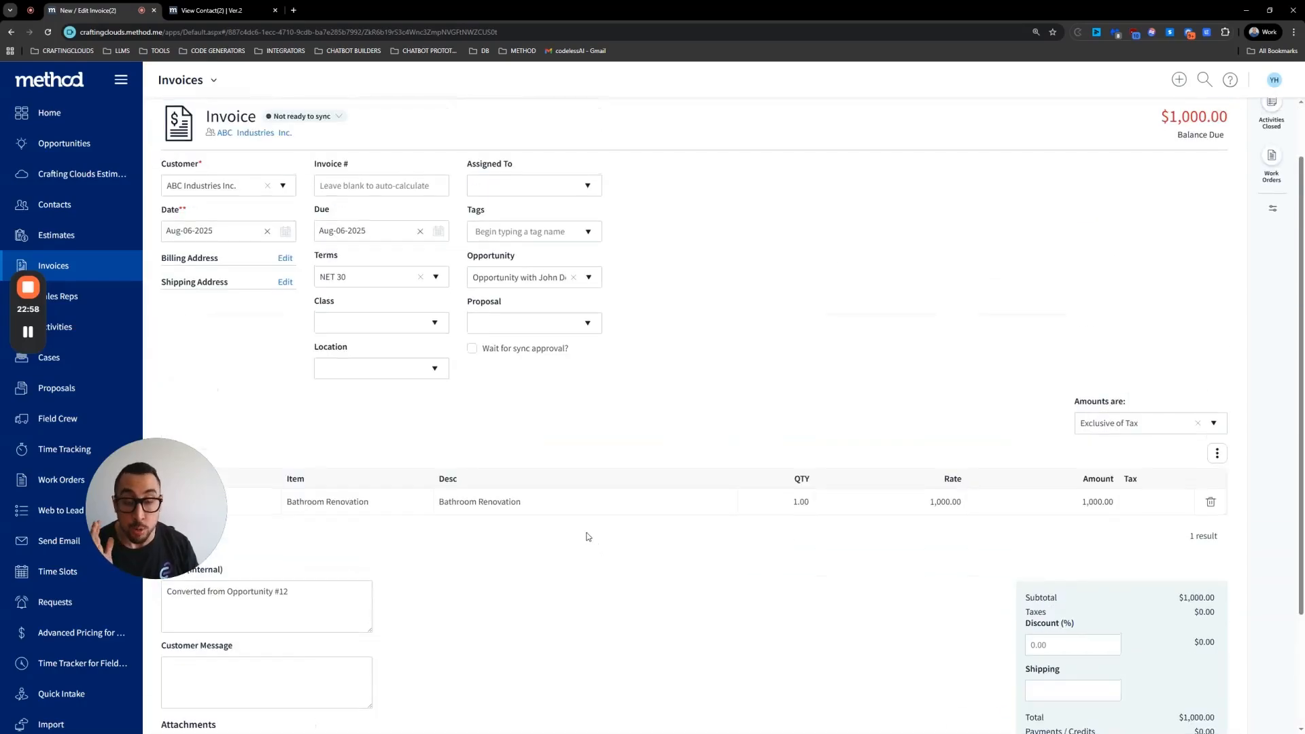
scroll(587, 536, up, 1)
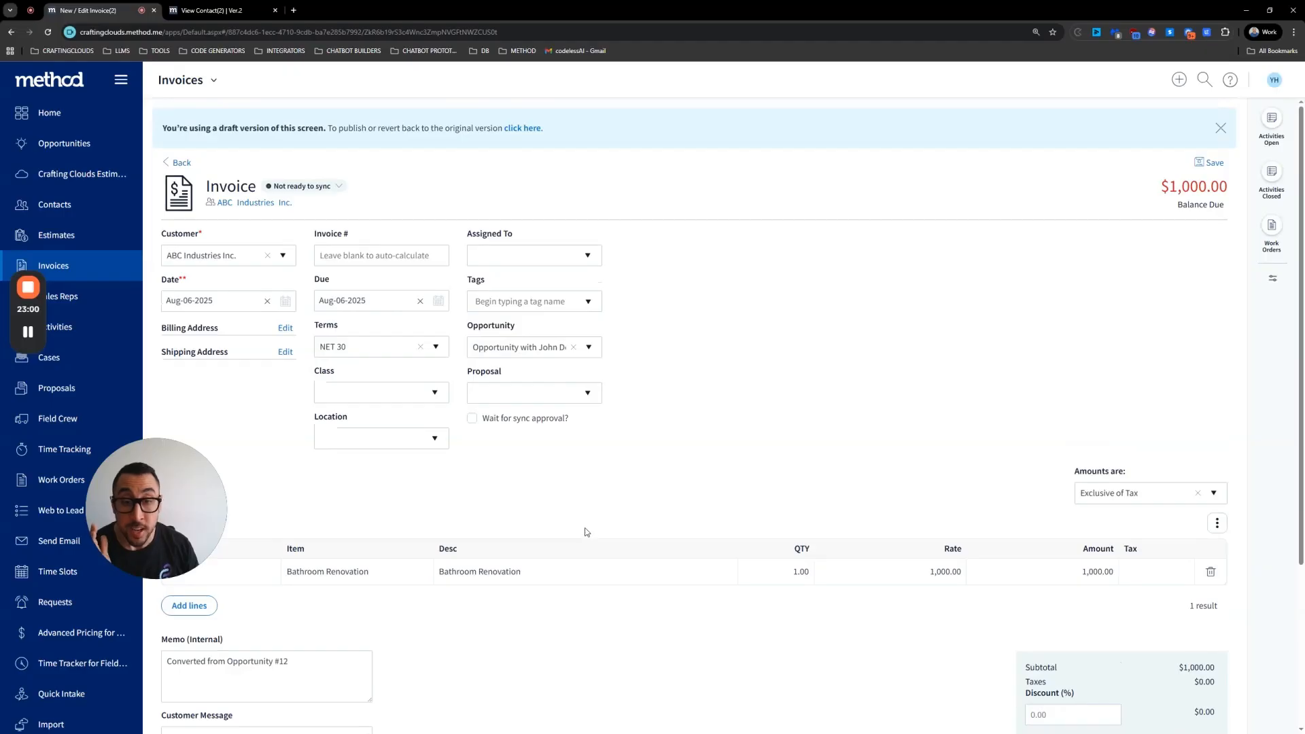